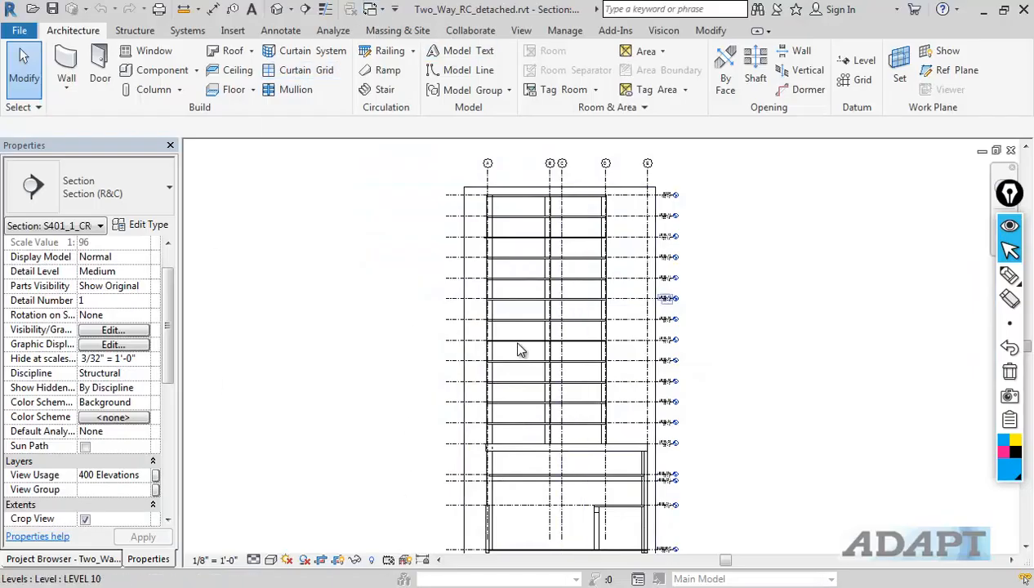
Step: Launch the ADAPT export from the Revit section view, keeping the default b & h column parameter naming
{"action": "scroll", "coordinate": [523, 253], "scroll_direction": "up", "scroll_amount": 1}
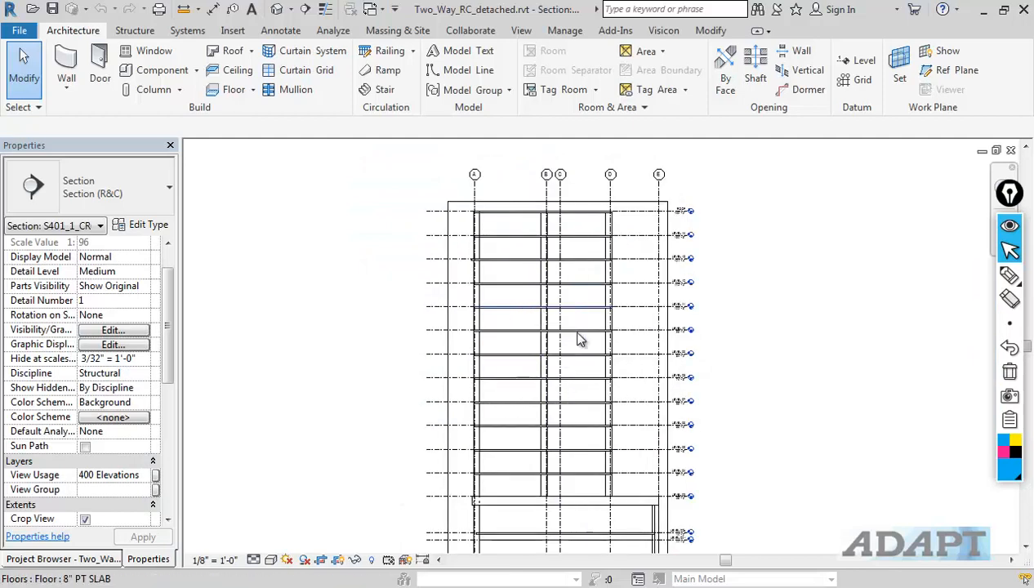
{"action": "scroll", "coordinate": [679, 362], "scroll_direction": "up", "scroll_amount": 3}
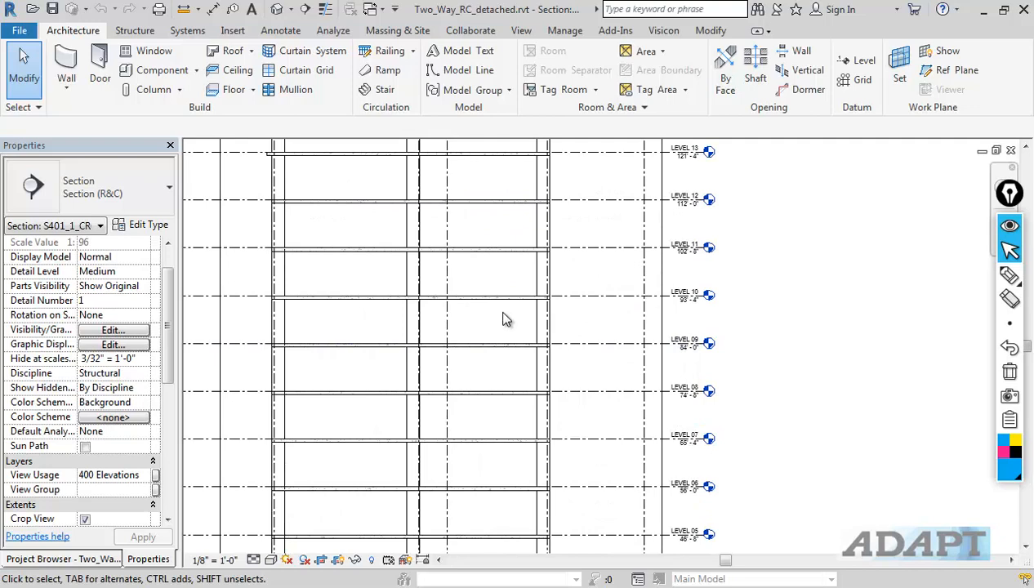
{"action": "left_click", "coordinate": [336, 35]}
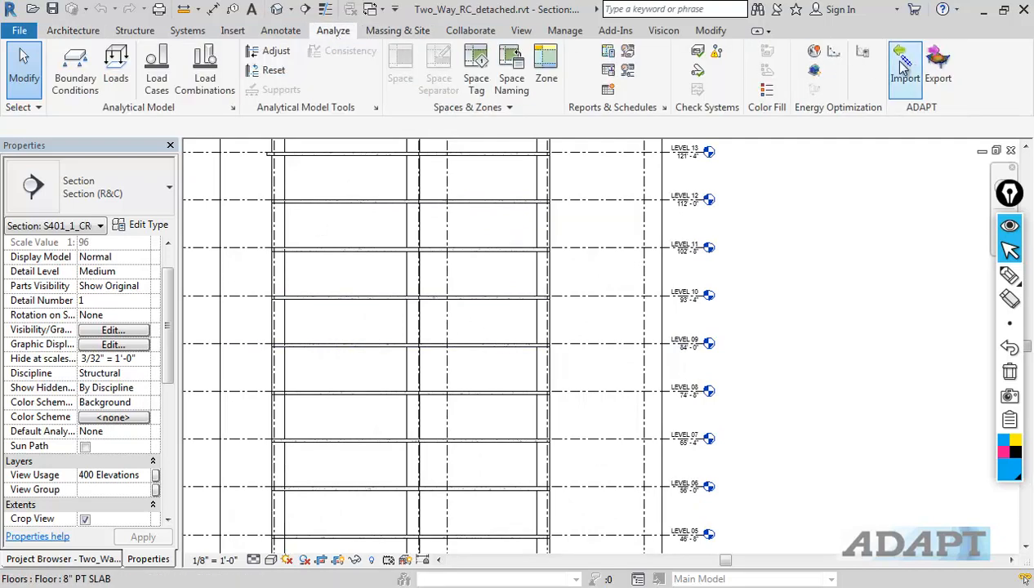
{"action": "left_click", "coordinate": [929, 71]}
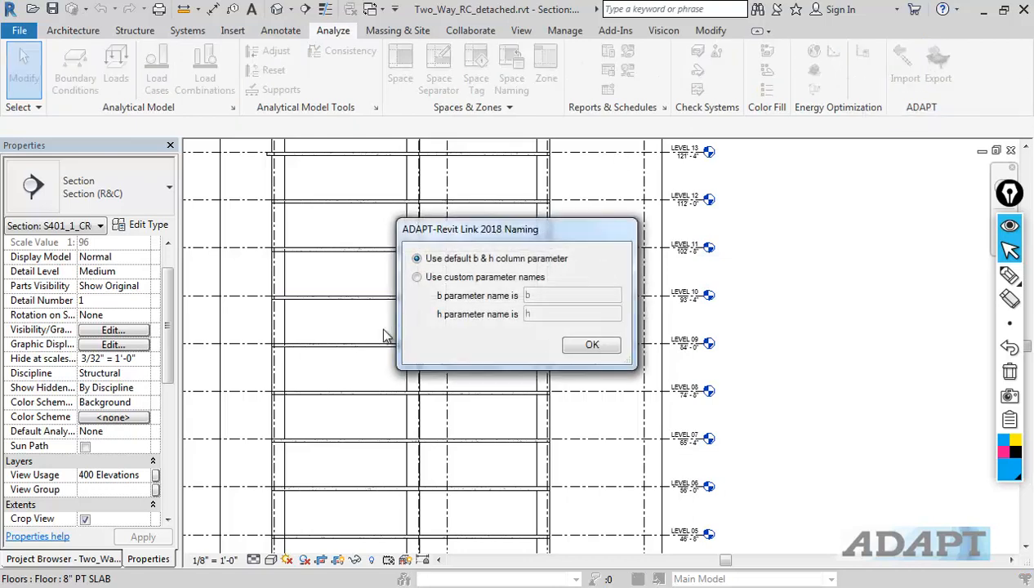
{"action": "left_click", "coordinate": [588, 345]}
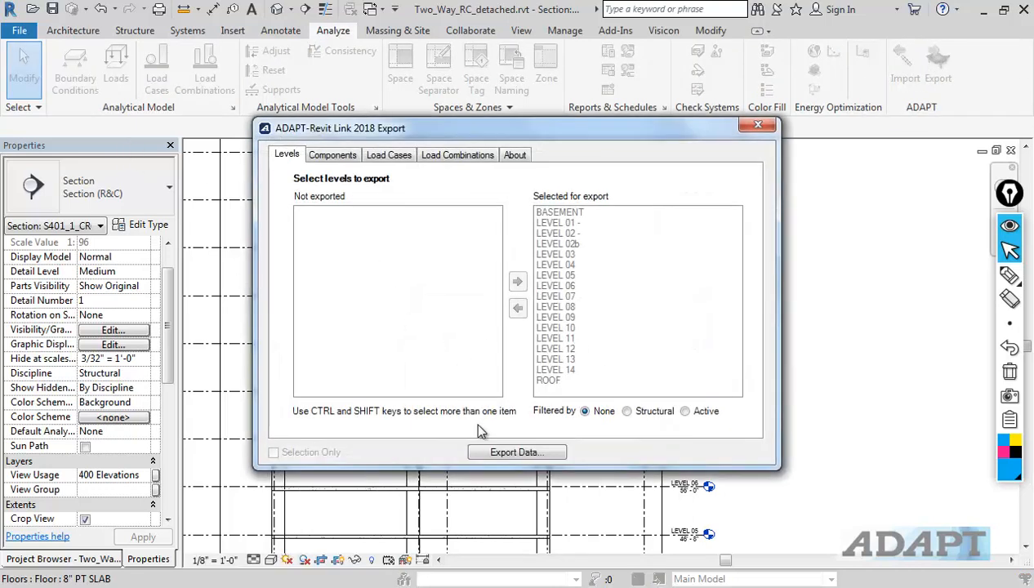
Step: Export all levels to an INP file named level10 in the onboarding folder and acknowledge completion
{"action": "left_click", "coordinate": [515, 454]}
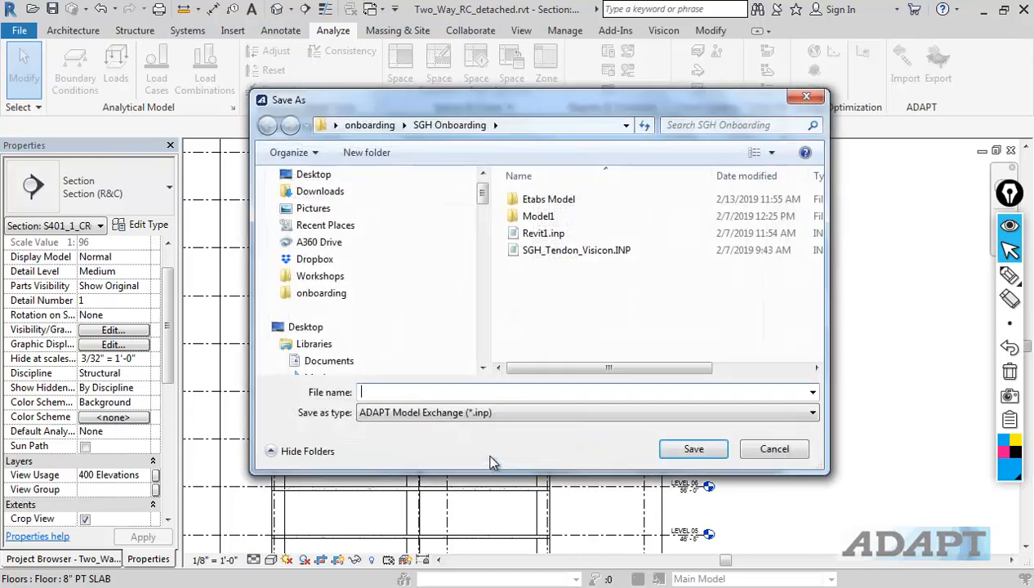
{"action": "left_click", "coordinate": [361, 127]}
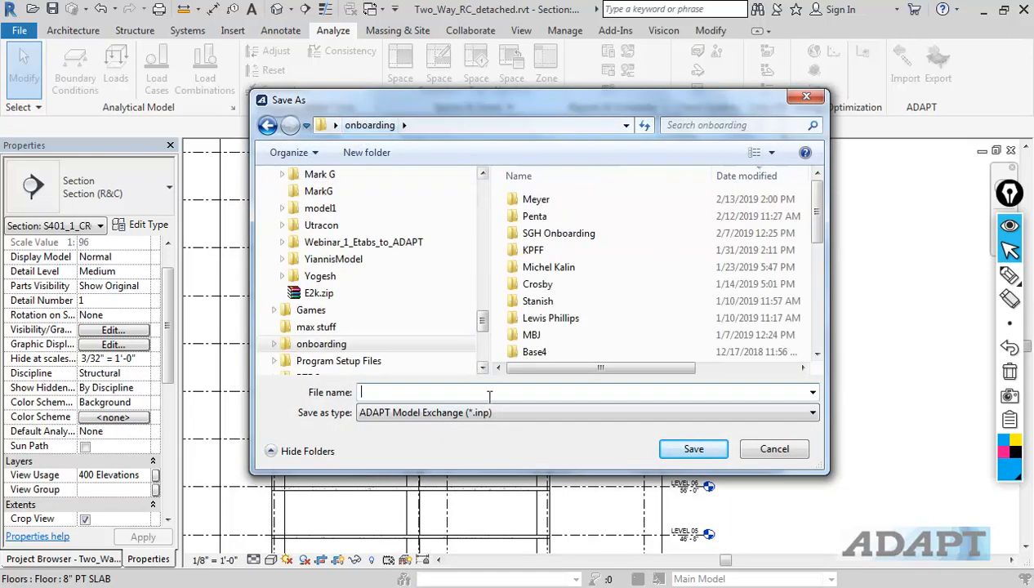
{"action": "type", "text": "level8"}
{"action": "key", "text": "Return"}
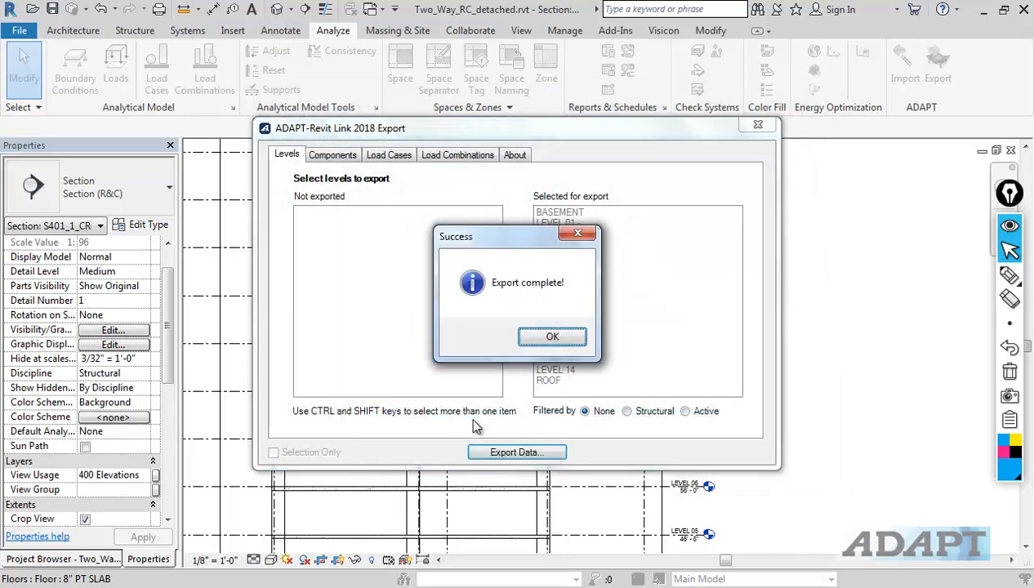
{"action": "left_click", "coordinate": [537, 343]}
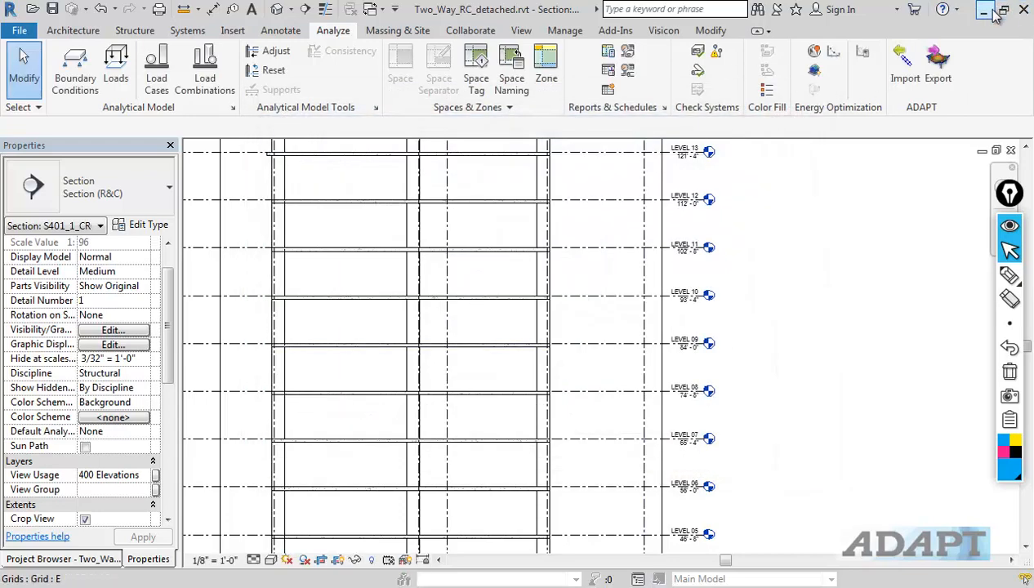
Step: Switch to ADAPT Builder and start it in Floor Pro PT/RC mode with US units
{"action": "left_click", "coordinate": [992, 11]}
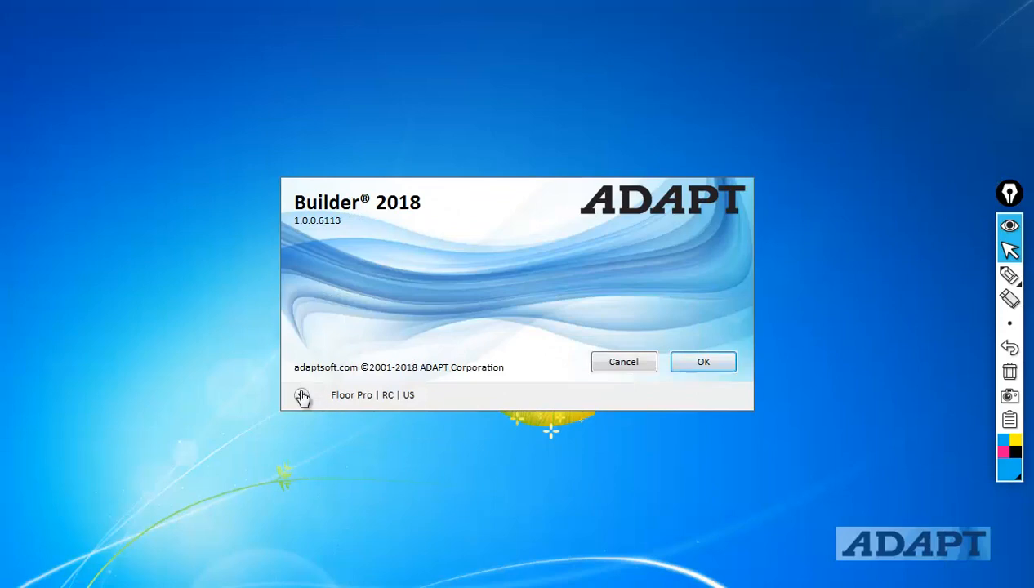
{"action": "left_click", "coordinate": [301, 395]}
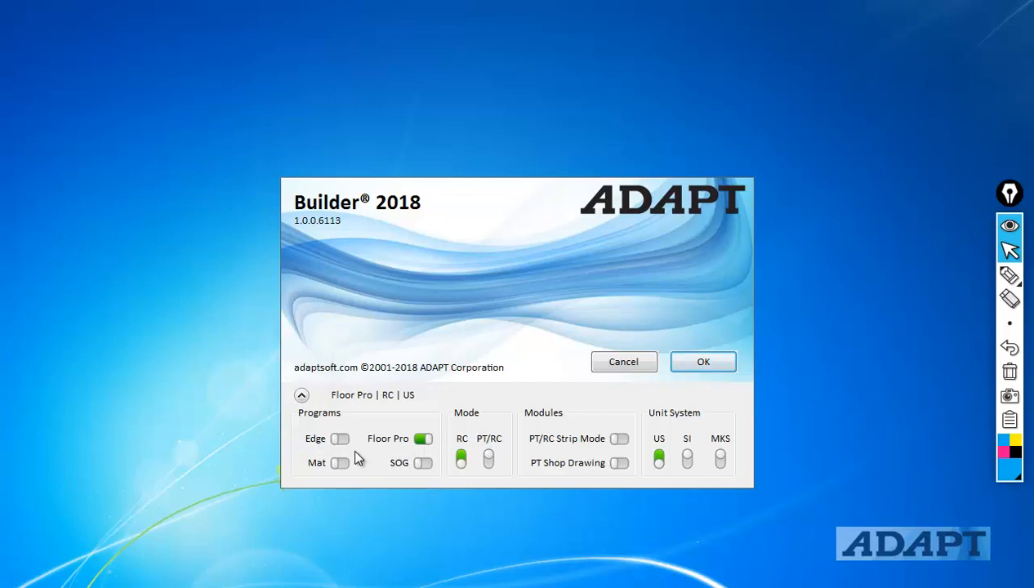
{"action": "left_click", "coordinate": [489, 459]}
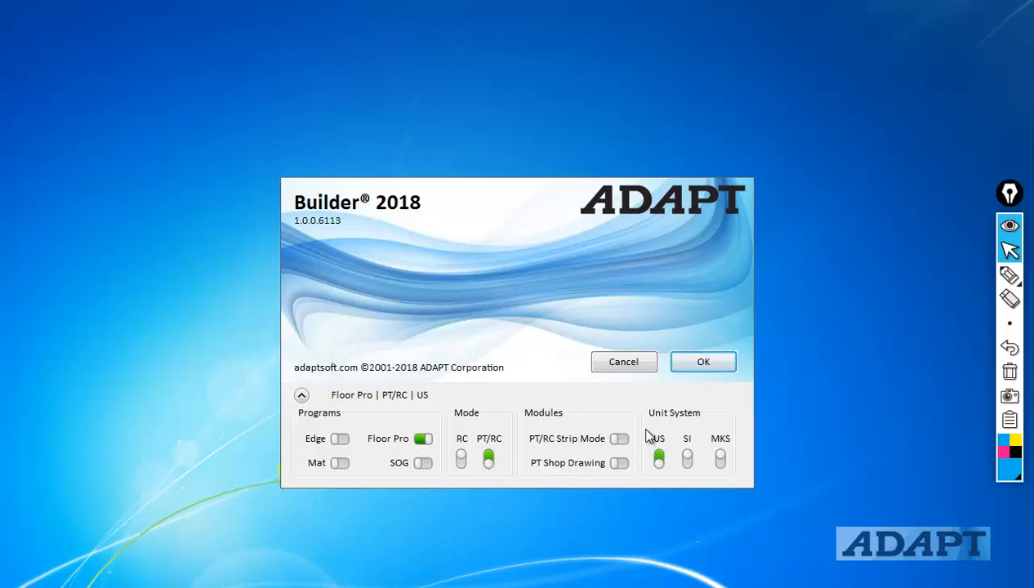
{"action": "left_click", "coordinate": [683, 361]}
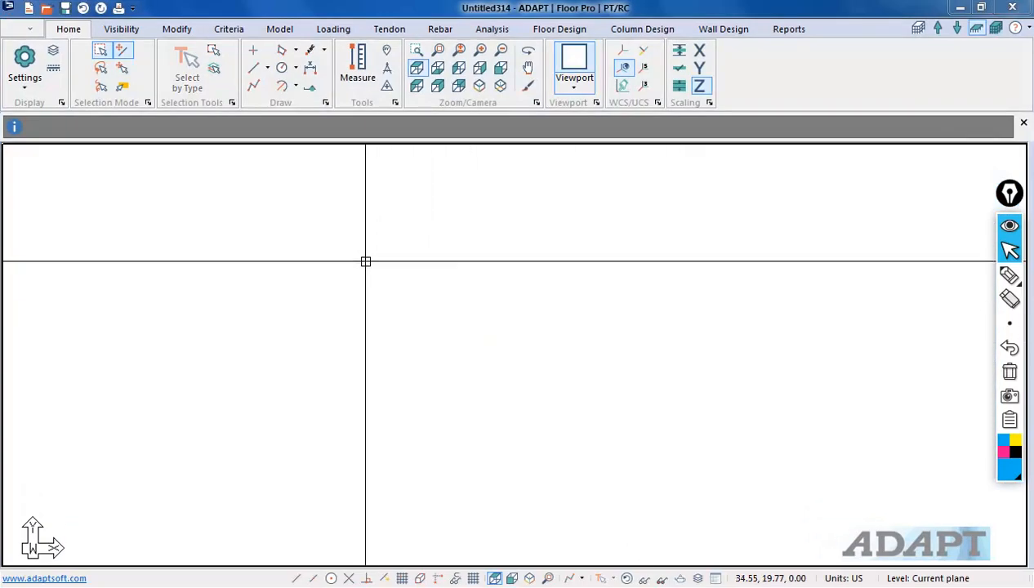
Step: Start an INP import and open level10.inp from the onboarding folder
{"action": "left_click", "coordinate": [25, 29]}
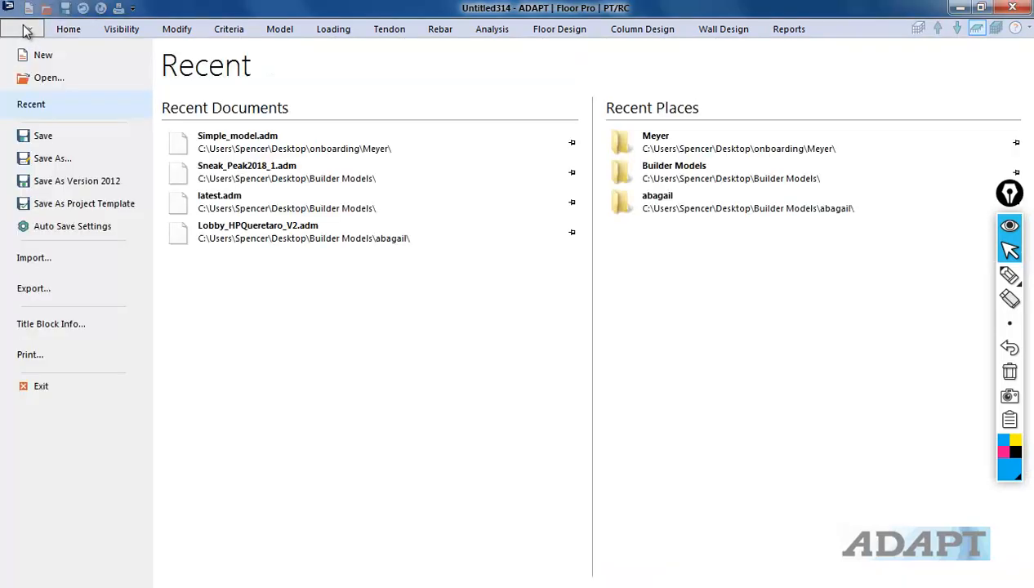
{"action": "left_click", "coordinate": [48, 258]}
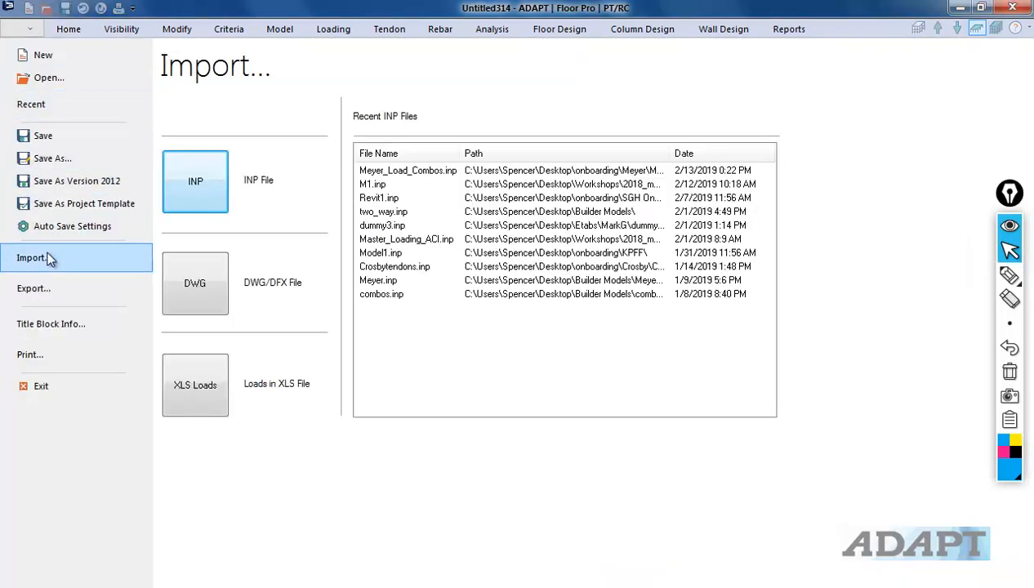
{"action": "left_click", "coordinate": [181, 167]}
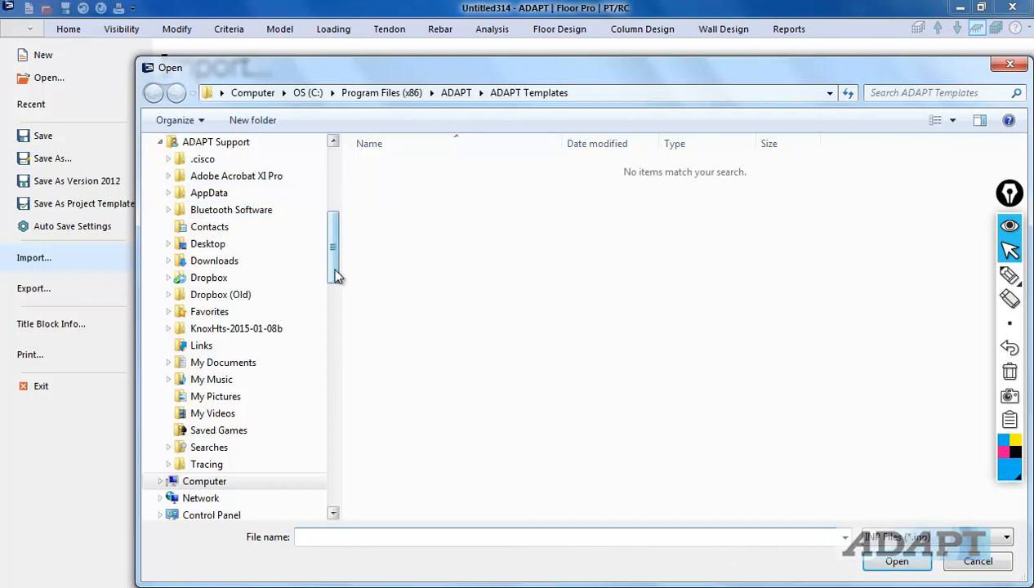
{"action": "left_click_drag", "start_coordinate": [338, 275], "coordinate": [338, 162]}
{"action": "left_click", "coordinate": [228, 287]}
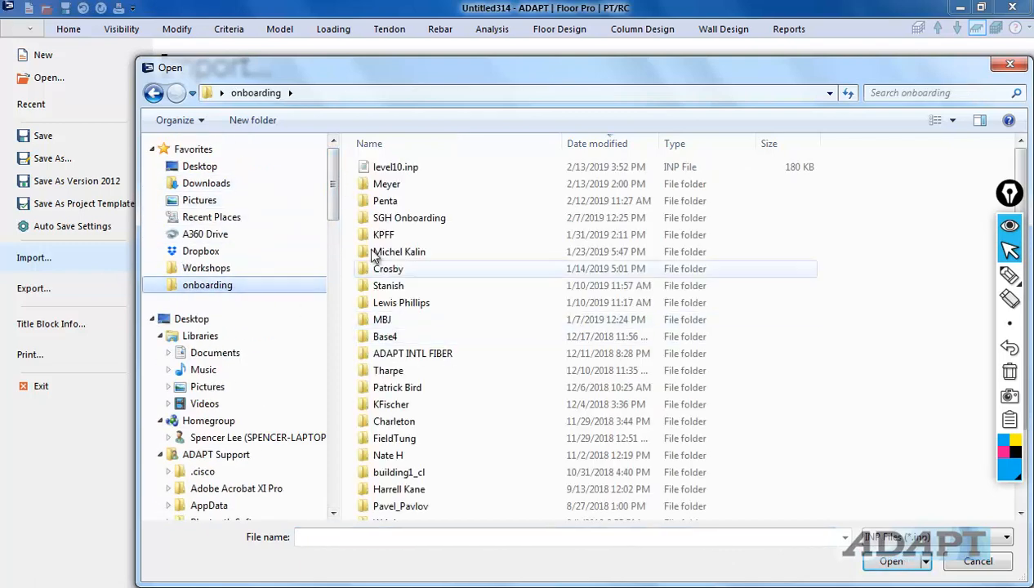
{"action": "double_click", "coordinate": [402, 174]}
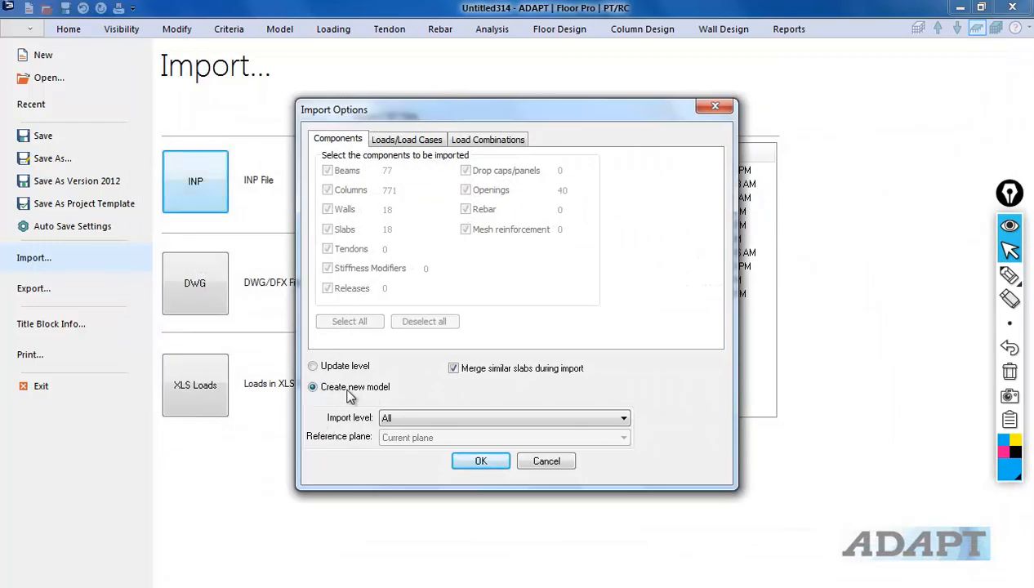
Step: Import only LEVEL 10 as a new model, reviewing the load tabs, and dismiss the duplicate-column warning
{"action": "left_click", "coordinate": [412, 421]}
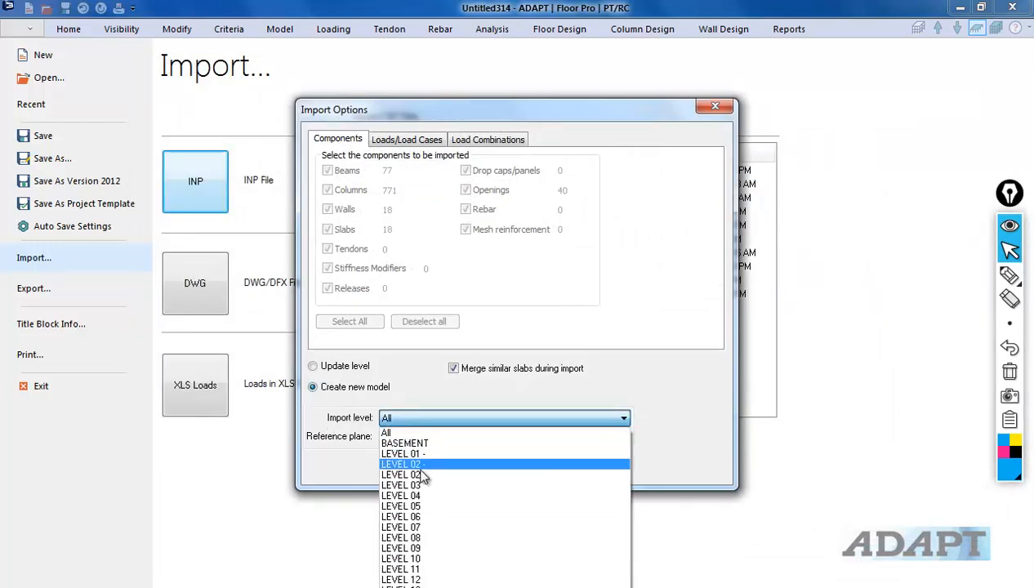
{"action": "left_click", "coordinate": [424, 561]}
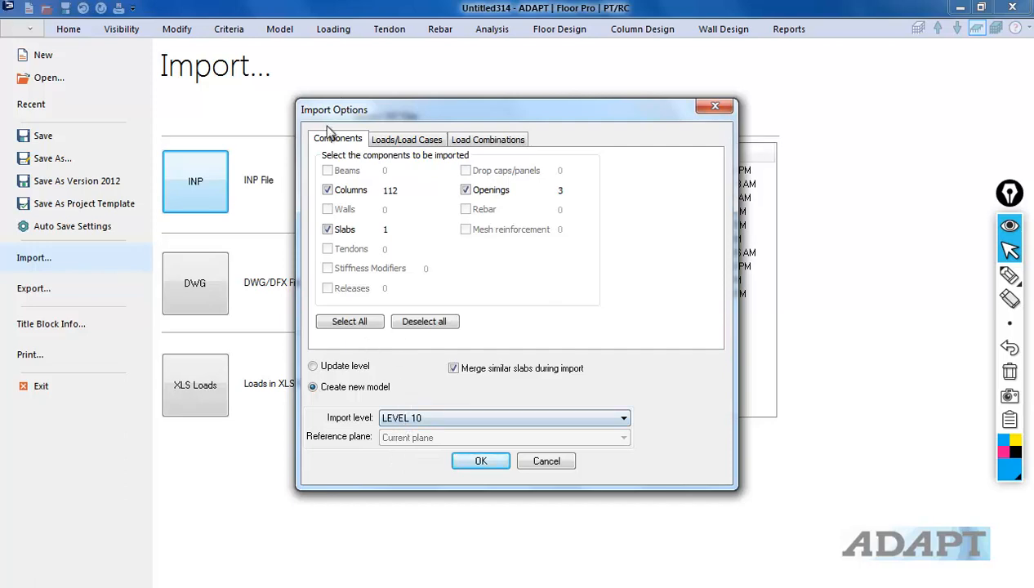
{"action": "left_click", "coordinate": [403, 143]}
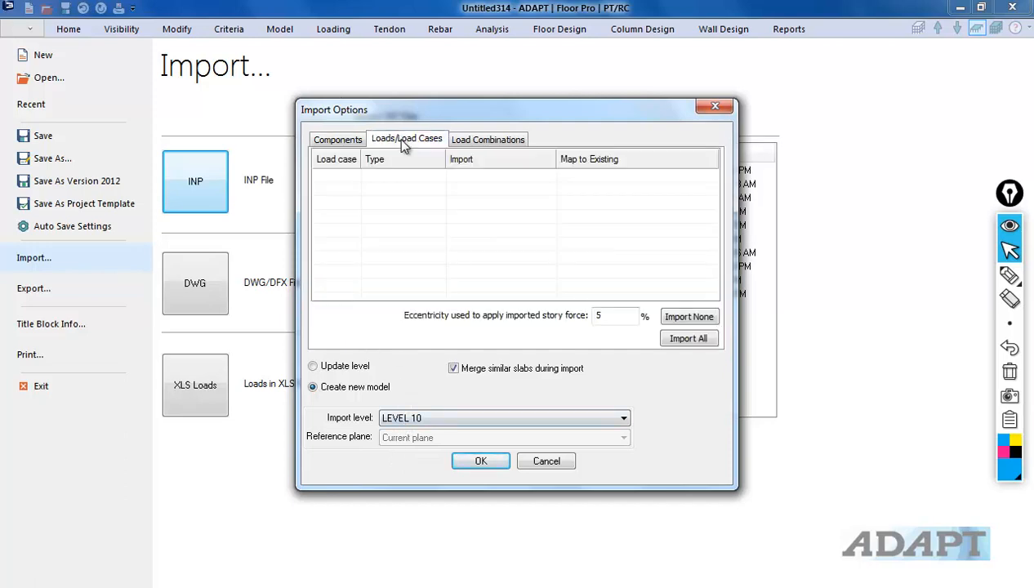
{"action": "left_click", "coordinate": [471, 144]}
{"action": "left_click", "coordinate": [481, 462]}
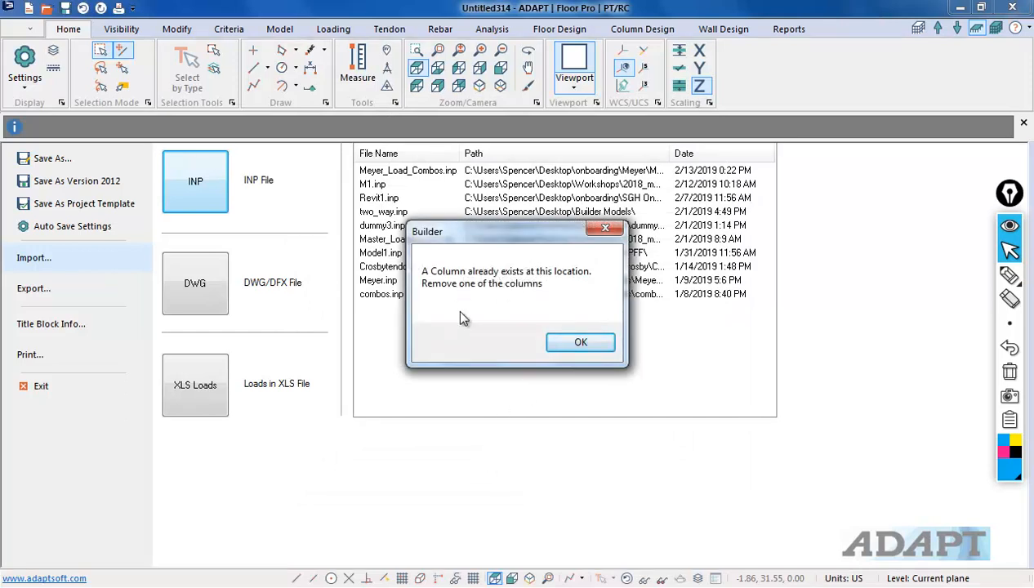
{"action": "left_click", "coordinate": [567, 342]}
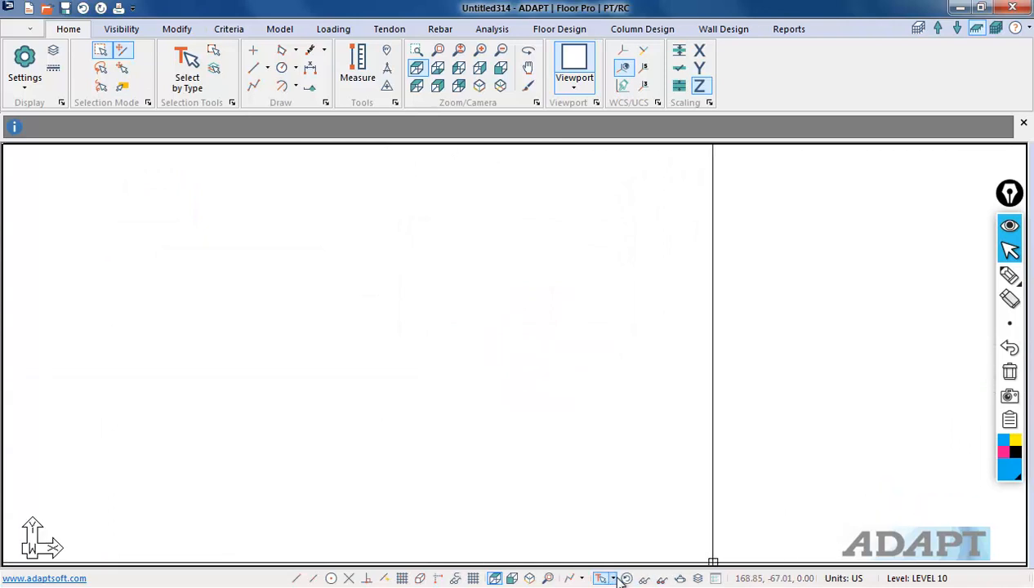
Step: Inspect the imported level in plan and isometric views to find the overlapping columns
{"action": "left_click", "coordinate": [546, 578]}
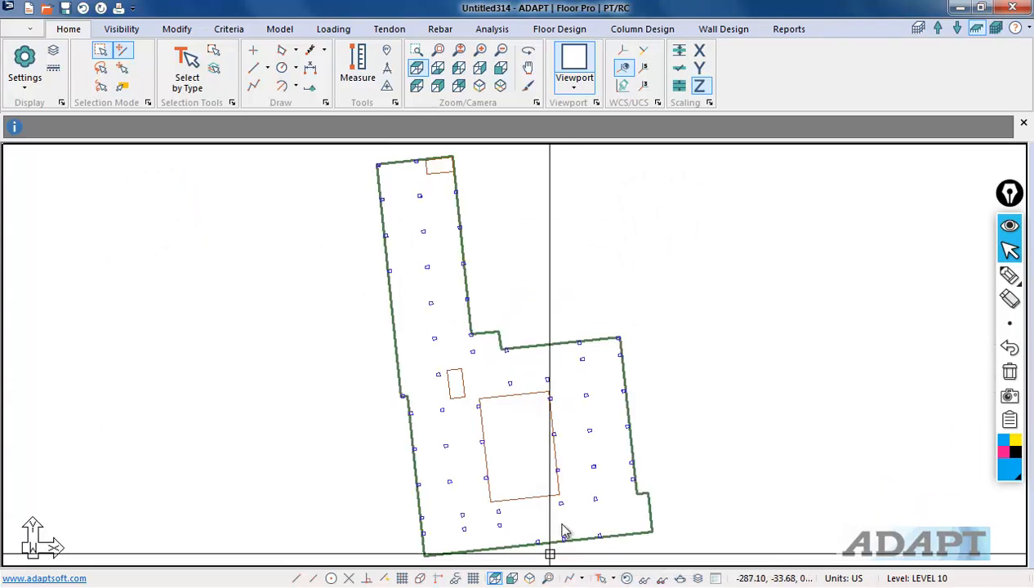
{"action": "scroll", "coordinate": [481, 463], "scroll_direction": "up", "scroll_amount": 4}
{"action": "scroll", "coordinate": [571, 514], "scroll_direction": "up", "scroll_amount": 2}
{"action": "scroll", "coordinate": [538, 562], "scroll_direction": "down", "scroll_amount": 1}
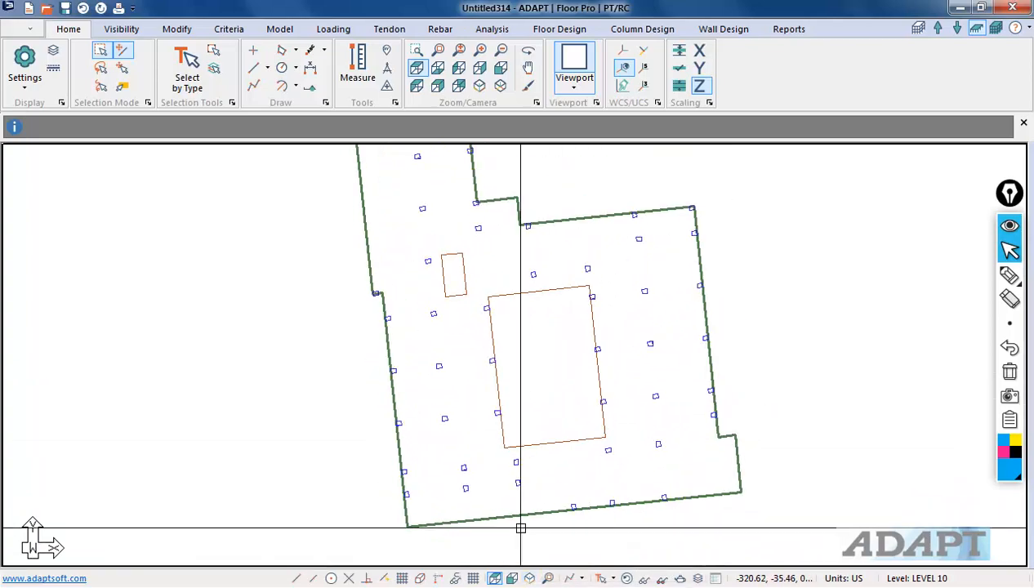
{"action": "left_click", "coordinate": [529, 577]}
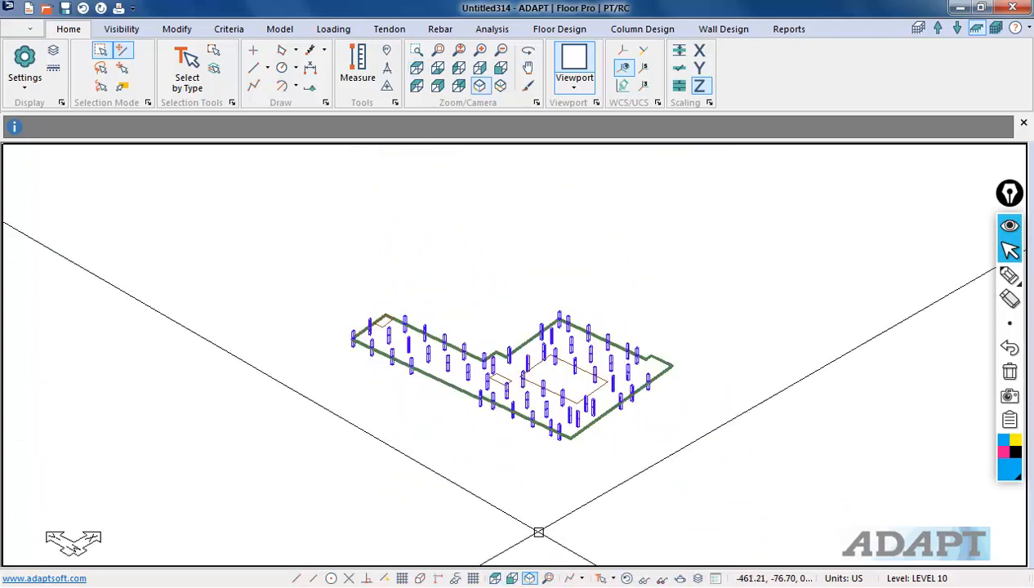
{"action": "scroll", "coordinate": [403, 423], "scroll_direction": "up", "scroll_amount": 5}
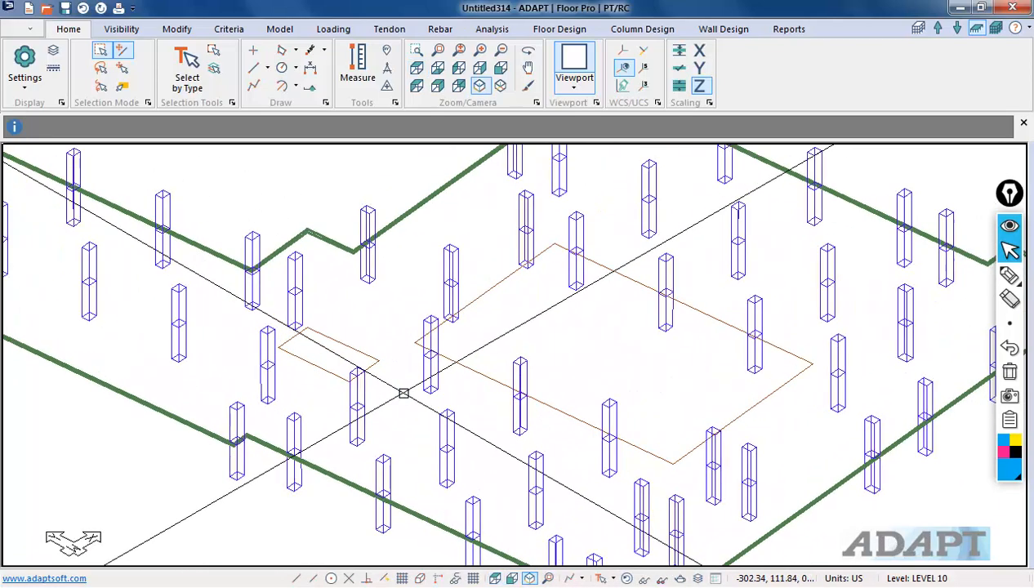
{"action": "middle_click_drag", "start_coordinate": [439, 401], "coordinate": [547, 381]}
{"action": "left_click", "coordinate": [539, 365]}
{"action": "scroll", "coordinate": [516, 394], "scroll_direction": "down", "scroll_amount": 1}
{"action": "scroll", "coordinate": [530, 358], "scroll_direction": "up", "scroll_amount": 5}
{"action": "scroll", "coordinate": [418, 328], "scroll_direction": "down", "scroll_amount": 6}
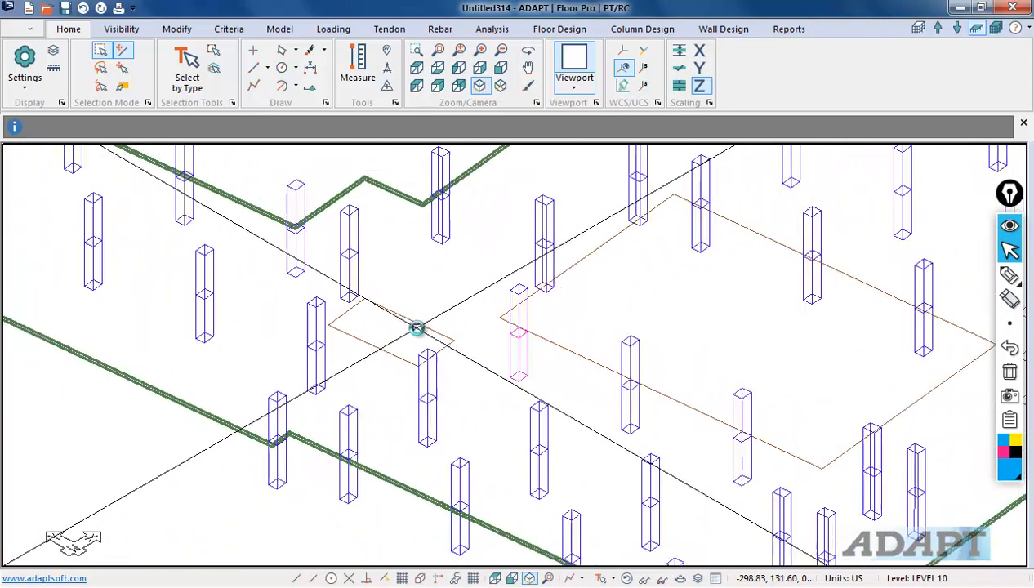
Step: Run automatic slab meshing with 3 ft sparse cells and 1.5 ft maximum distance, then close the error report
{"action": "left_click", "coordinate": [490, 29]}
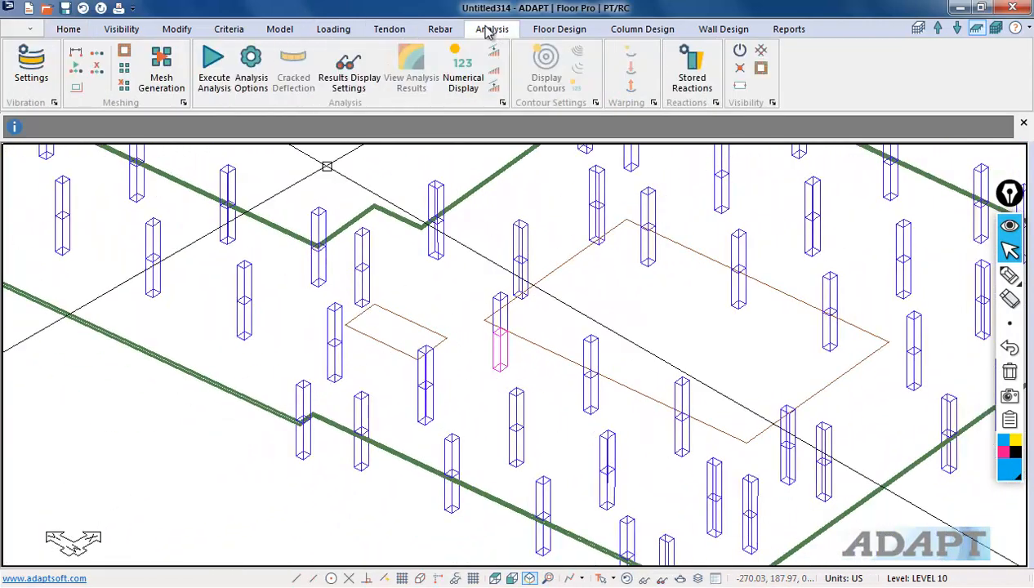
{"action": "left_click", "coordinate": [163, 81]}
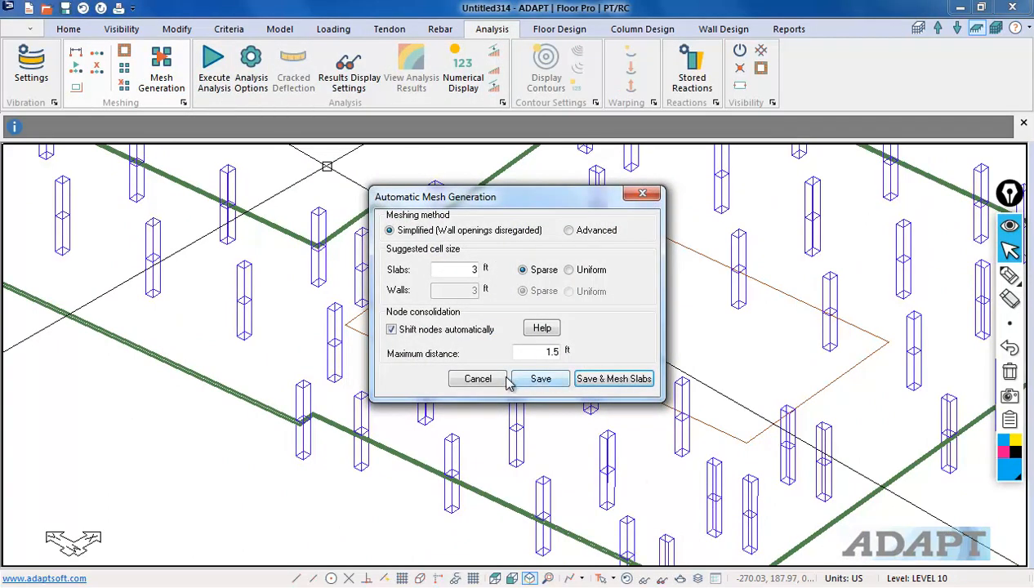
{"action": "left_click", "coordinate": [611, 380]}
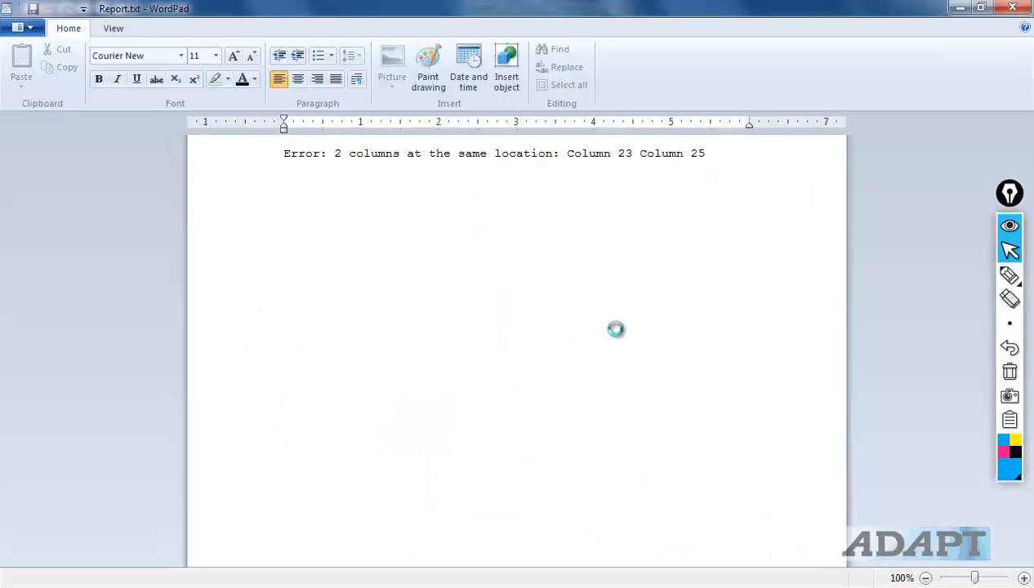
{"action": "left_click", "coordinate": [1014, 8]}
{"action": "left_click", "coordinate": [666, 337]}
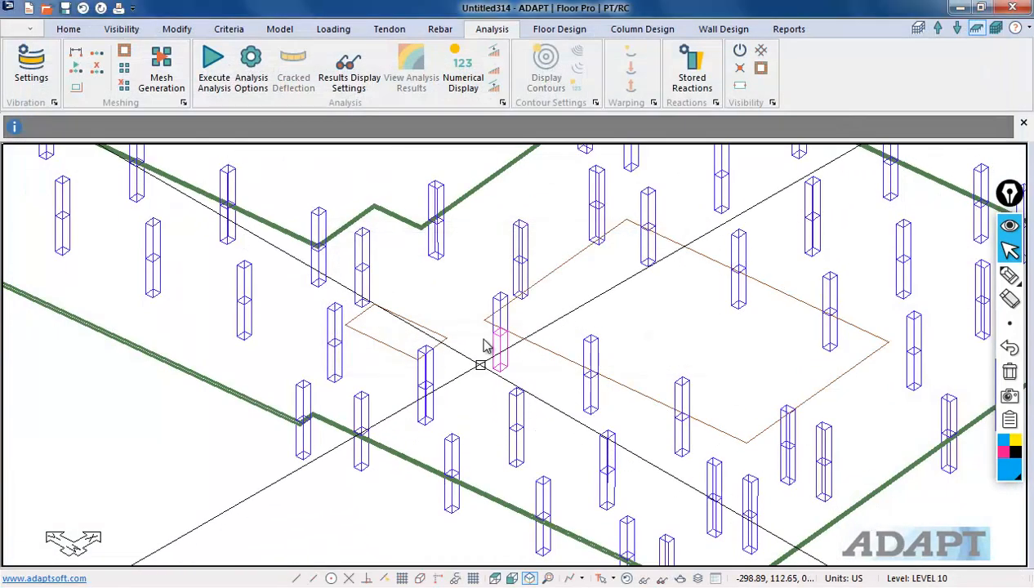
Step: Delete the duplicate column at the overlapping location near the opening
{"action": "scroll", "coordinate": [491, 329], "scroll_direction": "up", "scroll_amount": 3}
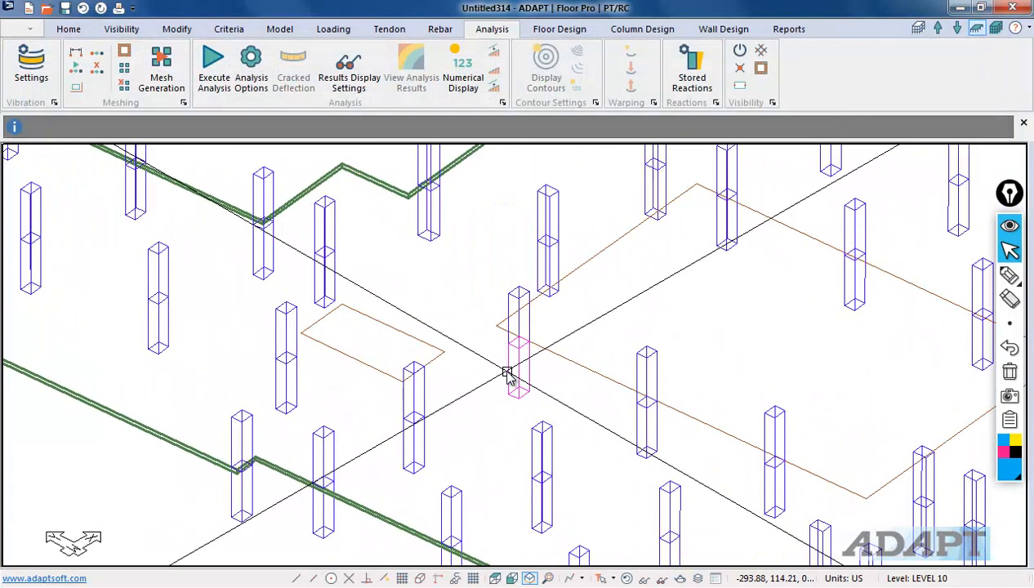
{"action": "left_click", "coordinate": [508, 375]}
{"action": "key", "text": "Delete"}
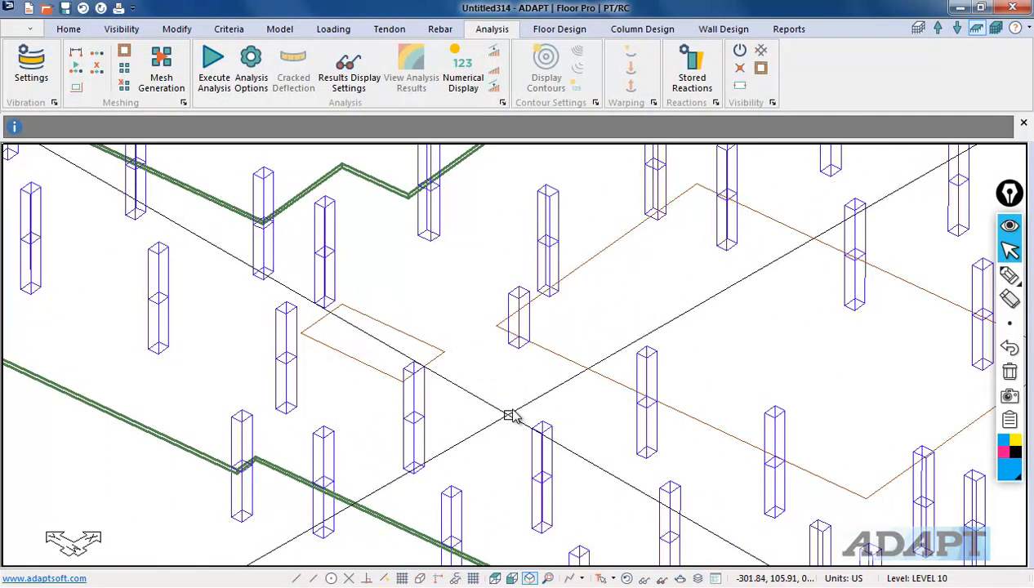
{"action": "scroll", "coordinate": [515, 391], "scroll_direction": "down", "scroll_amount": 2}
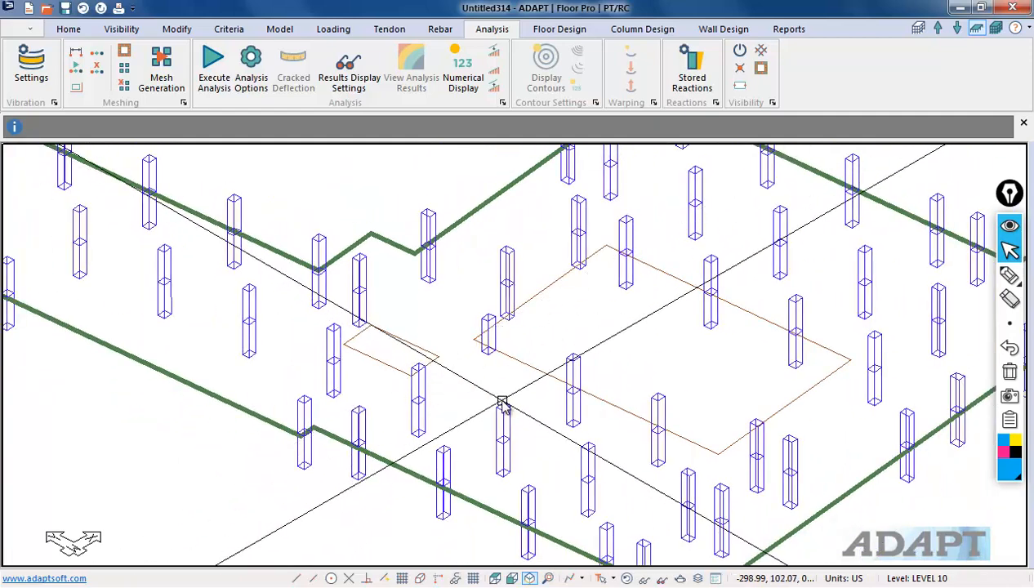
Step: Inspect the level's columns around the opening in isometric and plan views
{"action": "middle_click_drag", "start_coordinate": [520, 426], "coordinate": [578, 539]}
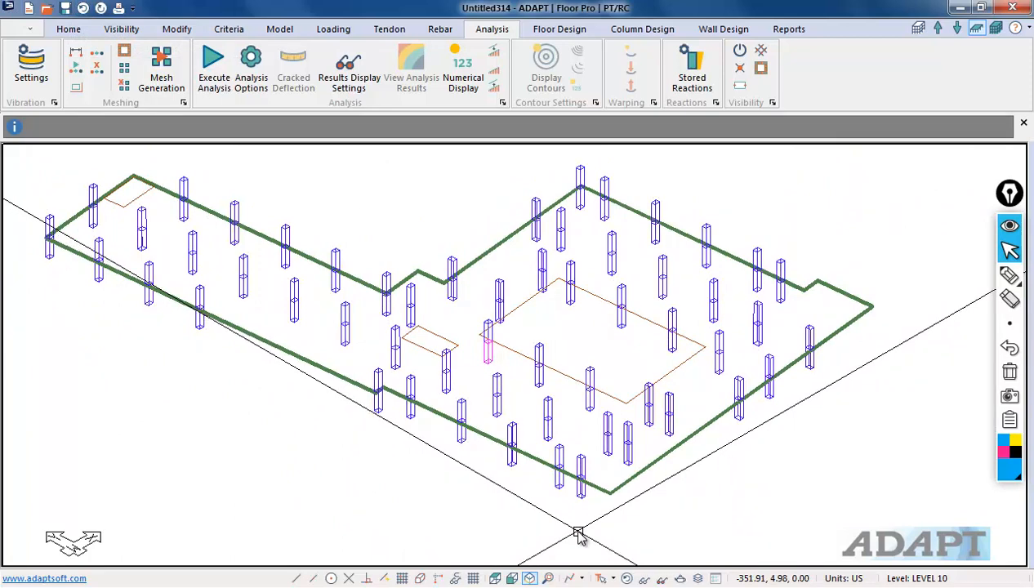
{"action": "left_click", "coordinate": [495, 579]}
{"action": "middle_click_drag", "start_coordinate": [446, 409], "coordinate": [485, 427]}
{"action": "scroll", "coordinate": [472, 294], "scroll_direction": "up", "scroll_amount": 2}
{"action": "scroll", "coordinate": [470, 327], "scroll_direction": "down", "scroll_amount": 1}
{"action": "middle_click_drag", "start_coordinate": [465, 349], "coordinate": [490, 390]}
{"action": "middle_click_drag", "start_coordinate": [529, 478], "coordinate": [497, 317]}
{"action": "scroll", "coordinate": [496, 315], "scroll_direction": "down", "scroll_amount": 1}
{"action": "scroll", "coordinate": [450, 279], "scroll_direction": "up", "scroll_amount": 1}
{"action": "middle_click_drag", "start_coordinate": [450, 280], "coordinate": [484, 443]}
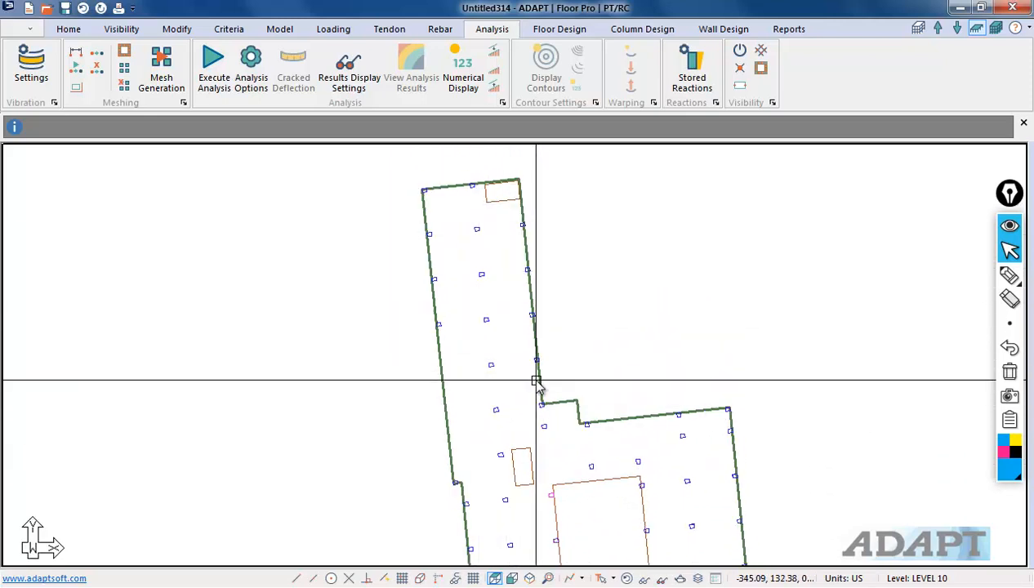
{"action": "scroll", "coordinate": [464, 422], "scroll_direction": "up", "scroll_amount": 4}
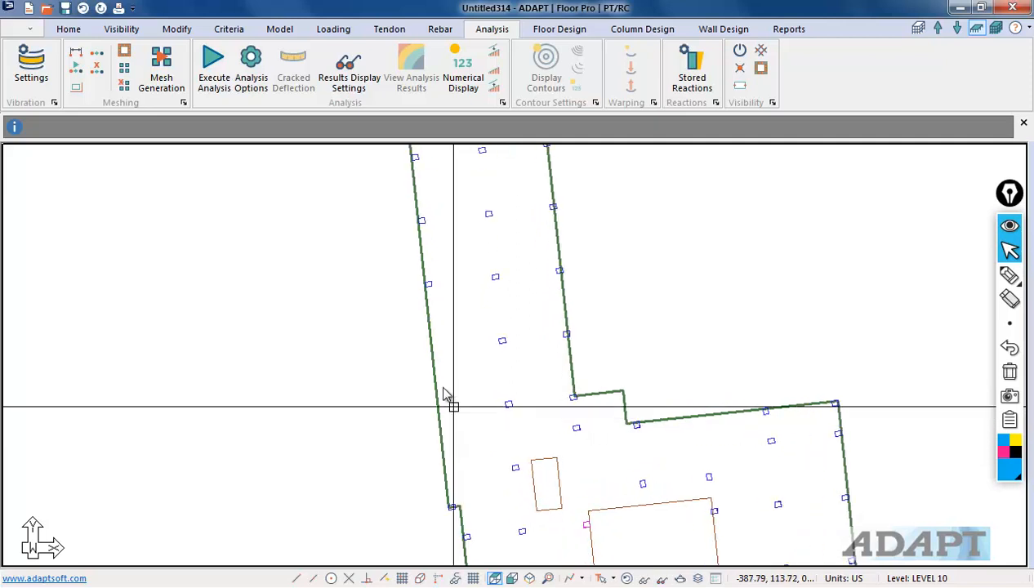
{"action": "scroll", "coordinate": [514, 363], "scroll_direction": "up", "scroll_amount": 1}
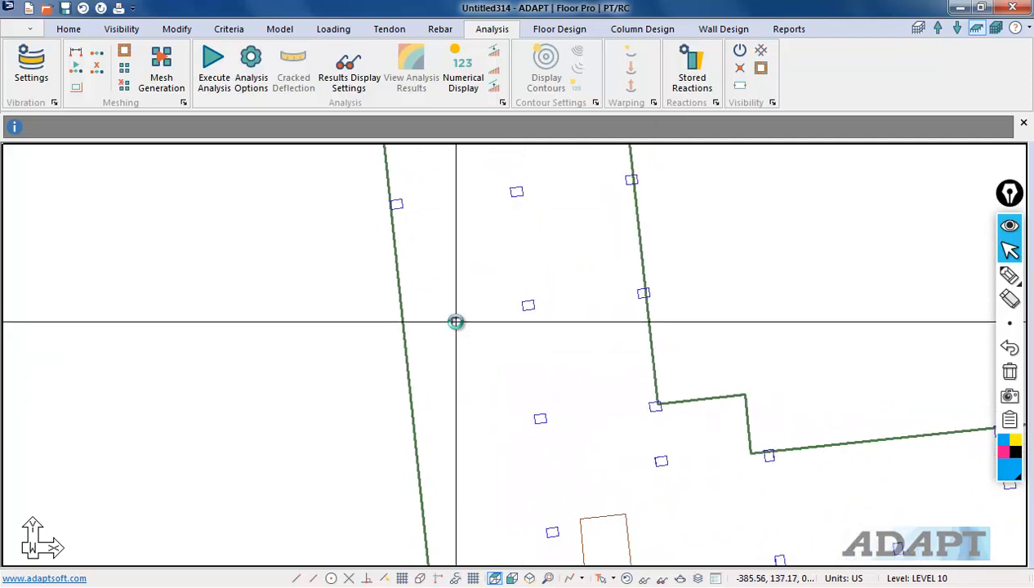
{"action": "scroll", "coordinate": [455, 323], "scroll_direction": "down", "scroll_amount": 2}
Step: Try to paste the copied column at the slab-edge column location and dismiss the existing-column warning
{"action": "left_click_drag", "start_coordinate": [521, 406], "coordinate": [470, 304]}
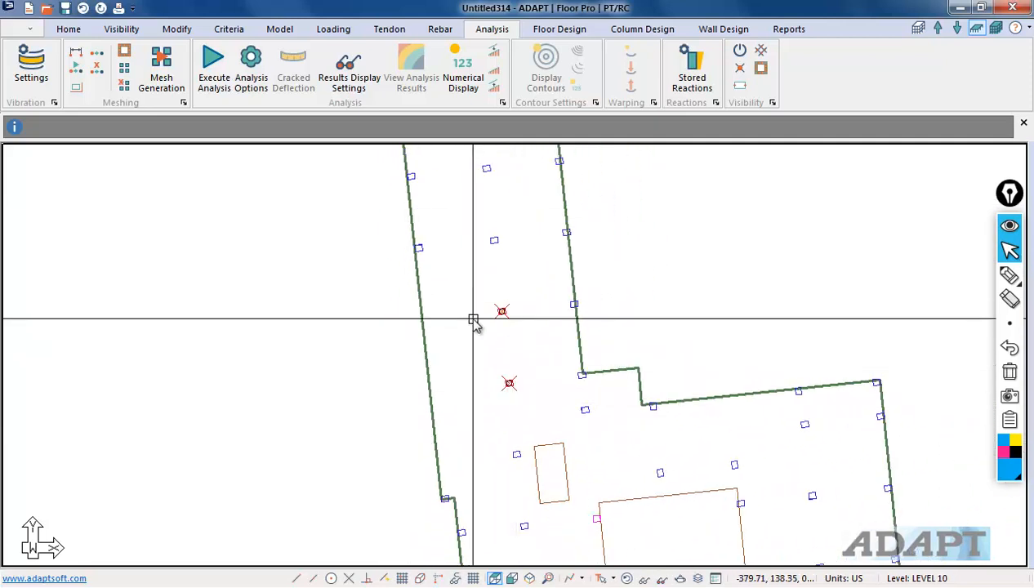
{"action": "key", "text": "ctrl+v"}
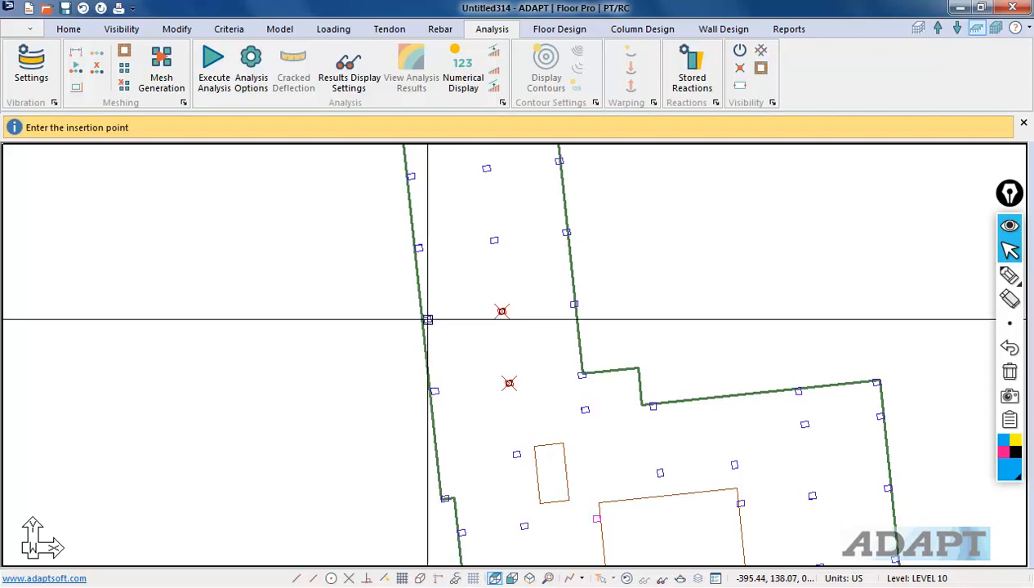
{"action": "left_click", "coordinate": [430, 324]}
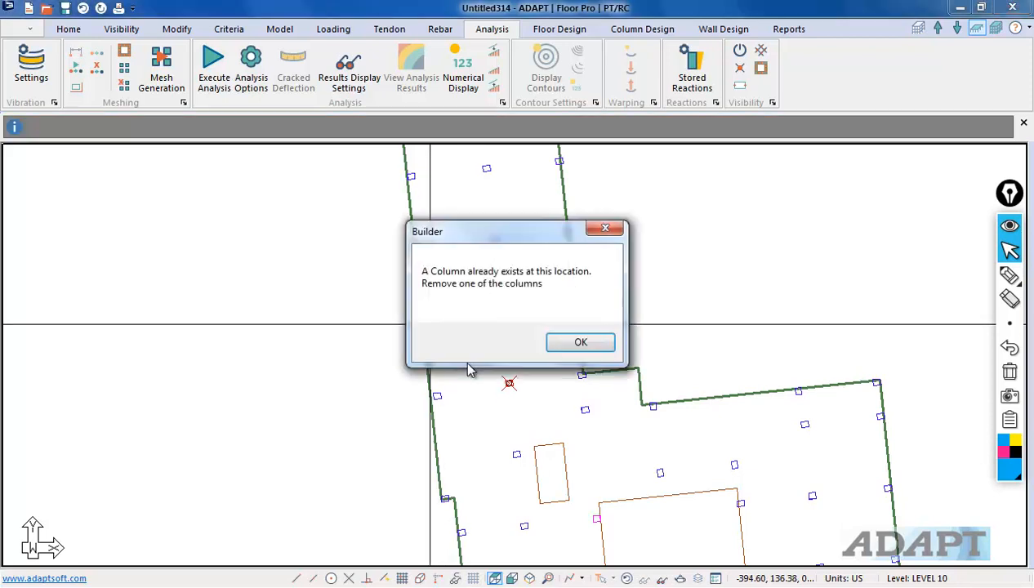
{"action": "left_click", "coordinate": [578, 342]}
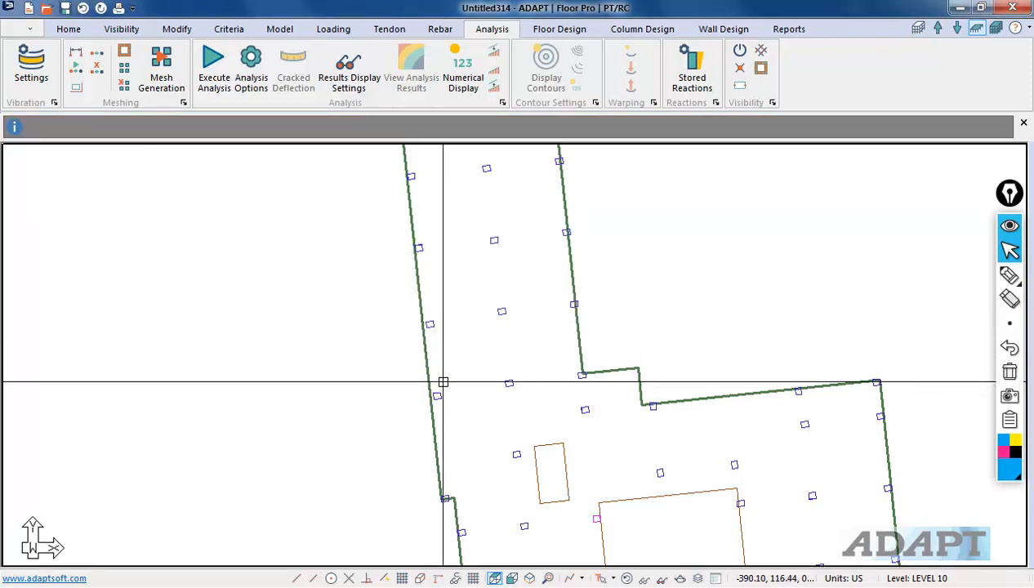
Step: Review the remaining columns near the opening in isometric and plan views
{"action": "left_click", "coordinate": [529, 578]}
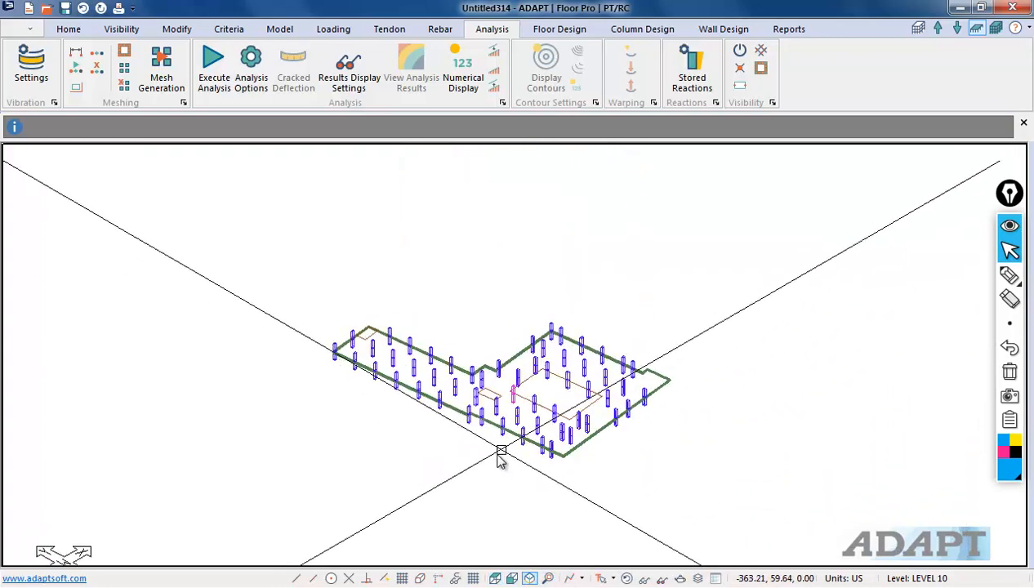
{"action": "scroll", "coordinate": [545, 385], "scroll_direction": "up", "scroll_amount": 5}
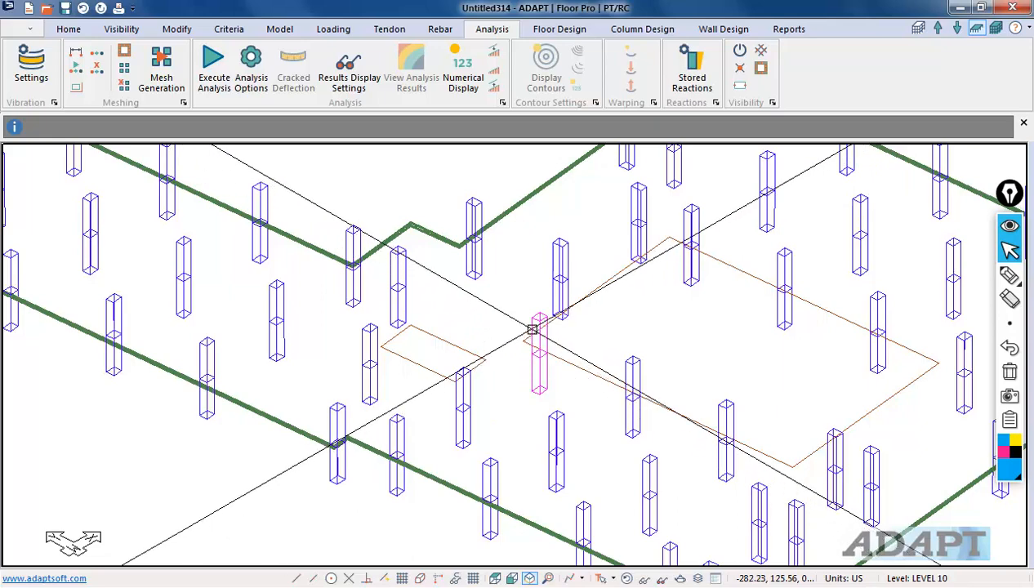
{"action": "scroll", "coordinate": [433, 414], "scroll_direction": "down", "scroll_amount": 3}
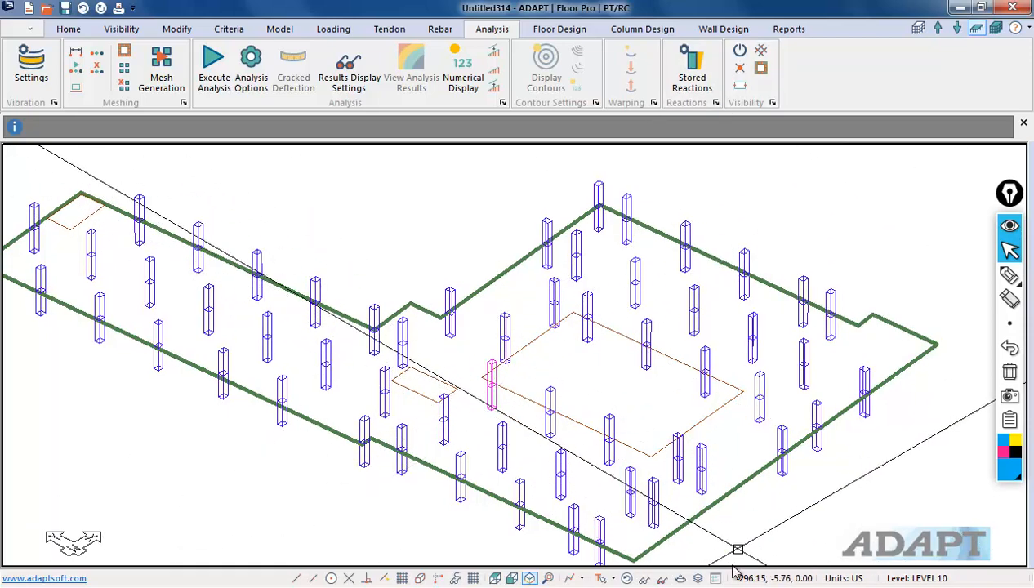
{"action": "left_click", "coordinate": [494, 578]}
{"action": "scroll", "coordinate": [388, 327], "scroll_direction": "up", "scroll_amount": 5}
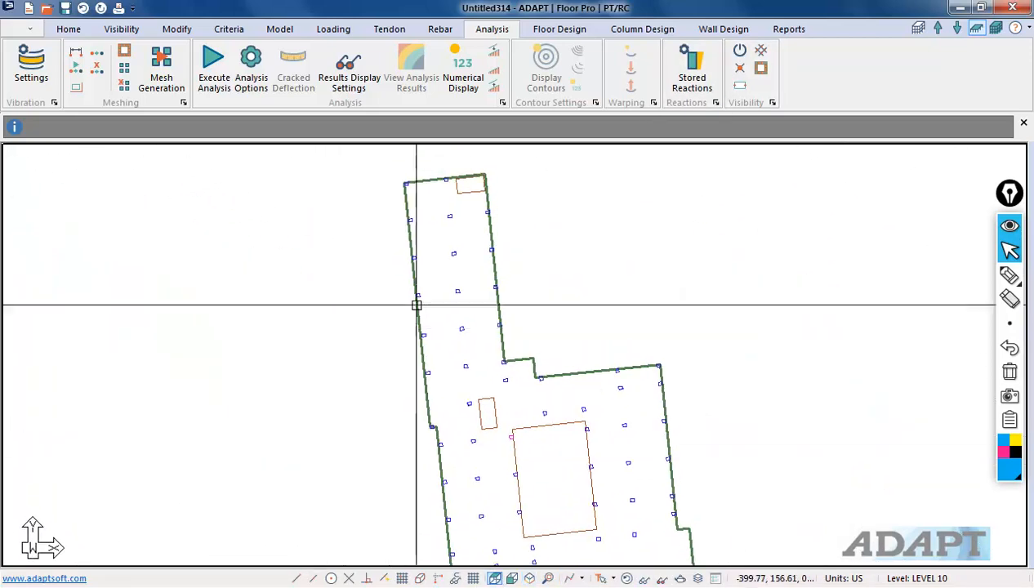
{"action": "scroll", "coordinate": [476, 276], "scroll_direction": "down", "scroll_amount": 2}
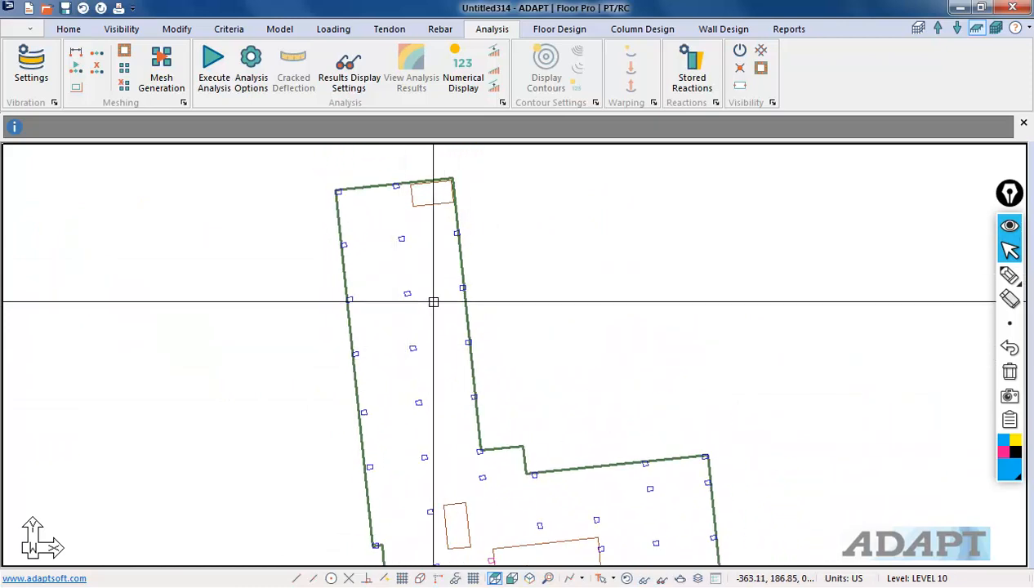
{"action": "scroll", "coordinate": [358, 233], "scroll_direction": "down", "scroll_amount": 1}
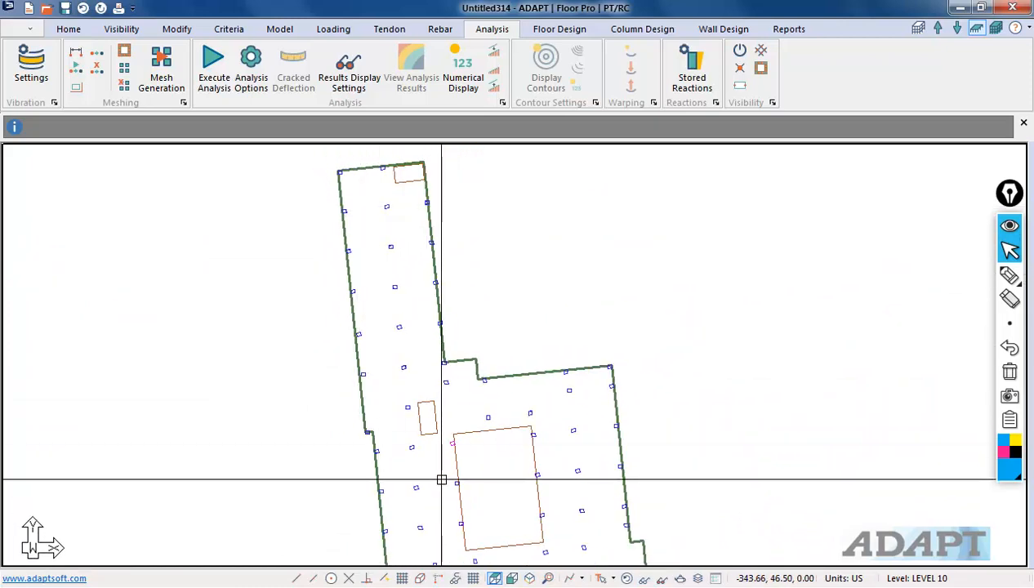
{"action": "scroll", "coordinate": [431, 410], "scroll_direction": "down", "scroll_amount": 1}
{"action": "scroll", "coordinate": [377, 428], "scroll_direction": "up", "scroll_amount": 1}
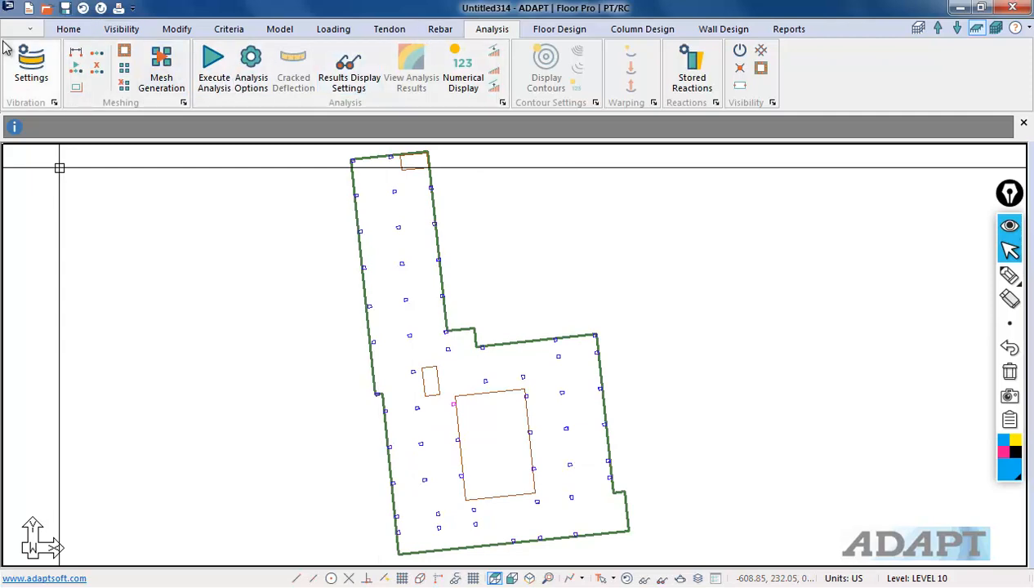
Step: Save a copy of the model as manual_Cuts.adm in the onboarding folder
{"action": "left_click", "coordinate": [29, 28]}
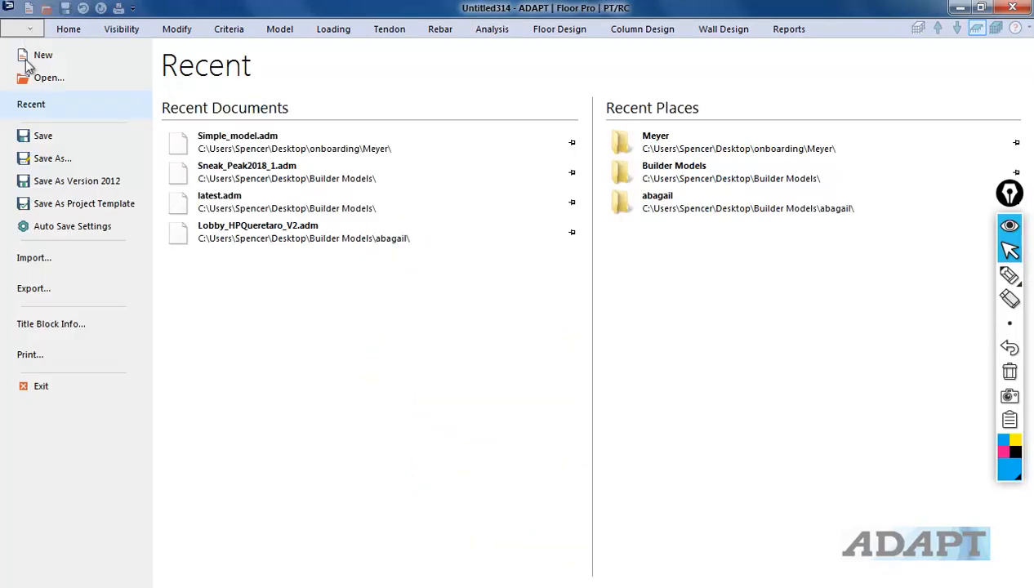
{"action": "left_click", "coordinate": [46, 158]}
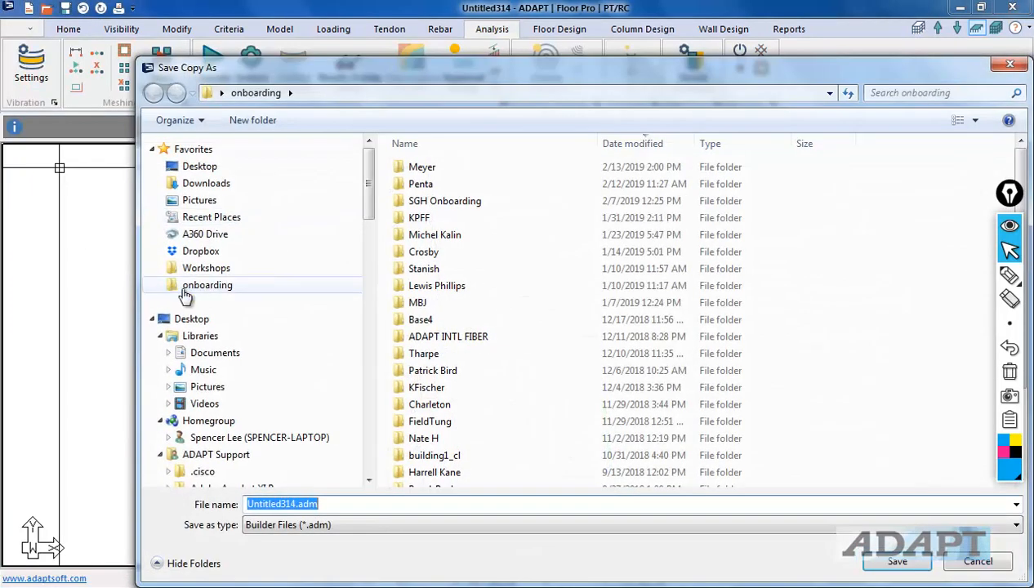
{"action": "left_click", "coordinate": [185, 293]}
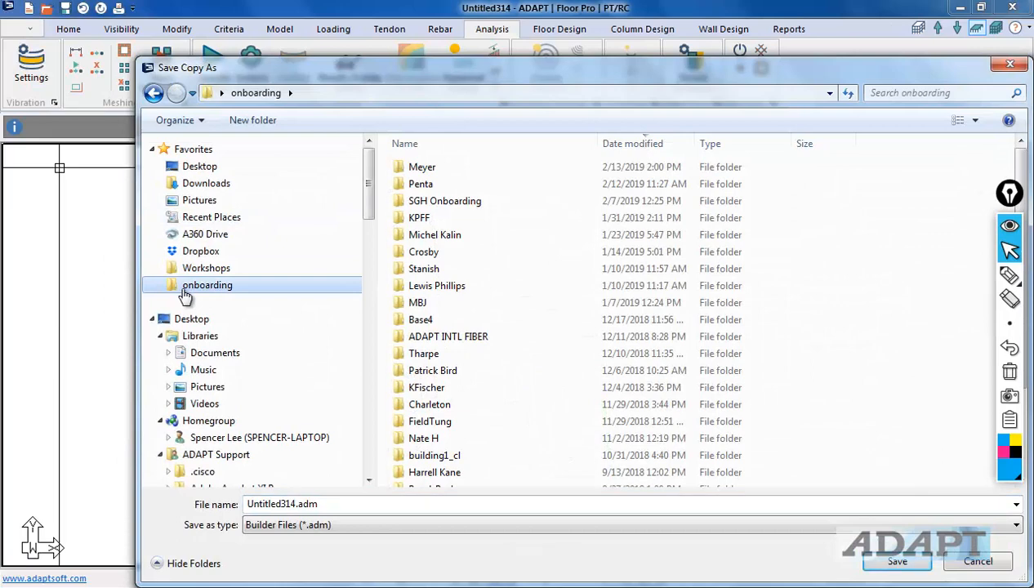
{"action": "double_click", "coordinate": [313, 504]}
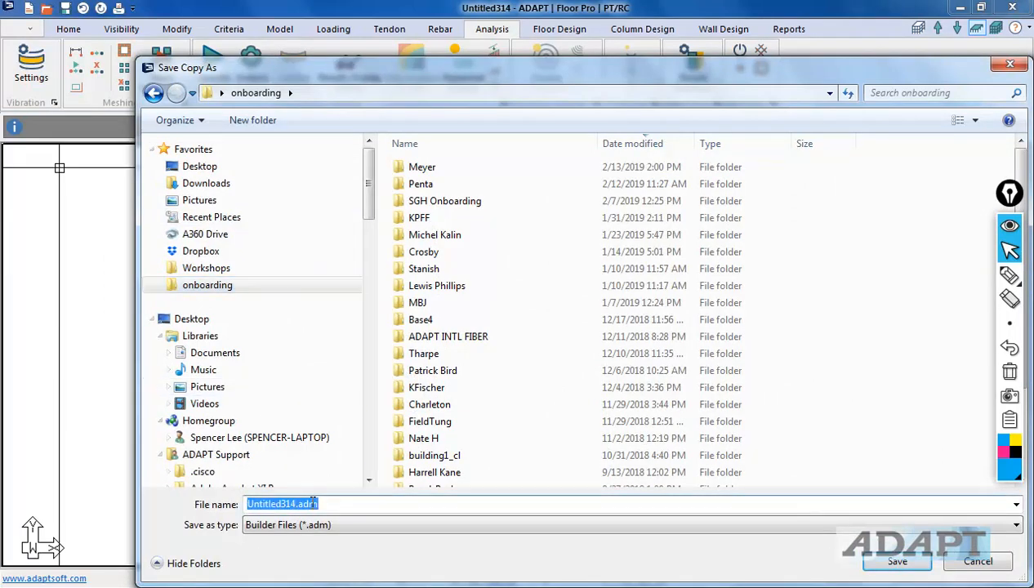
{"action": "type", "text": "manual_Cu"}
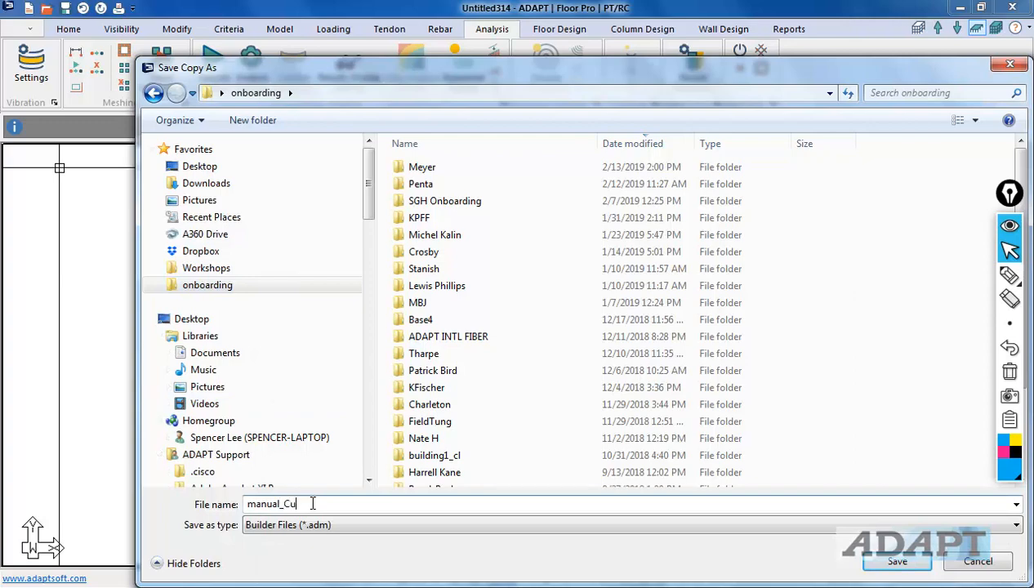
{"action": "type", "text": "ts"}
{"action": "key", "text": "Return"}
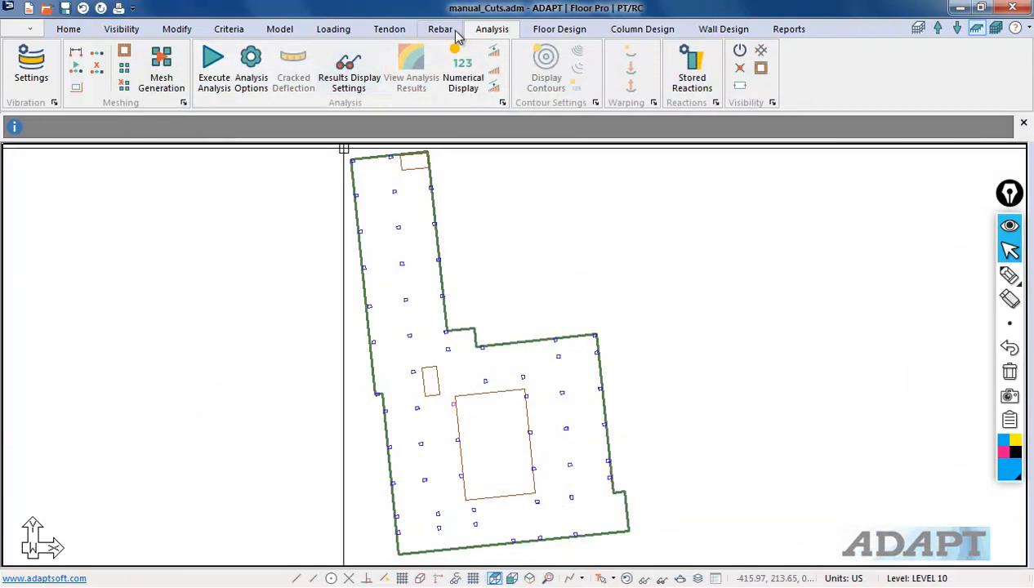
Step: Regenerate the slab mesh with 3 ft sparse cells and 1.5 ft maximum distance
{"action": "left_click", "coordinate": [161, 66]}
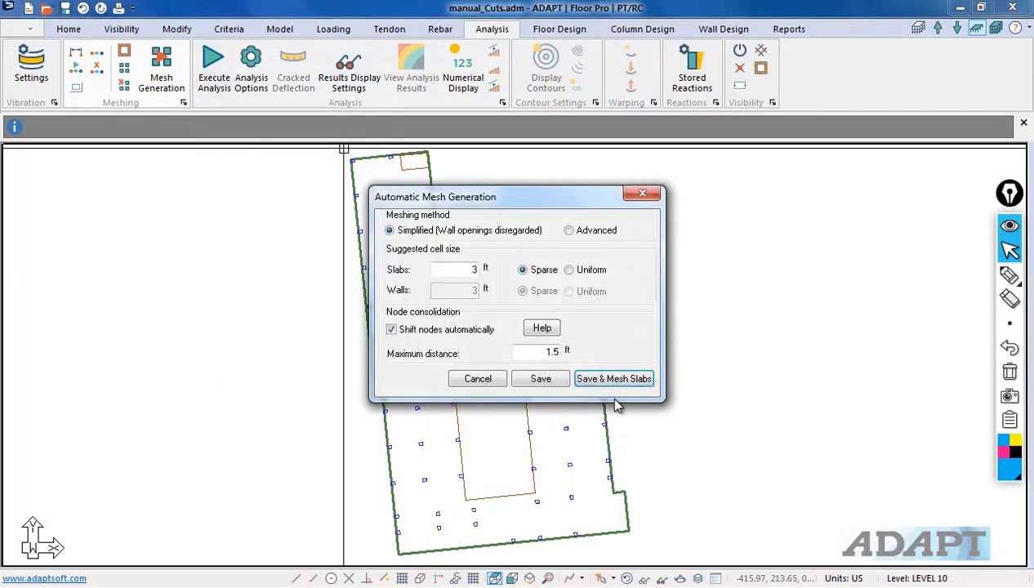
{"action": "left_click", "coordinate": [615, 379]}
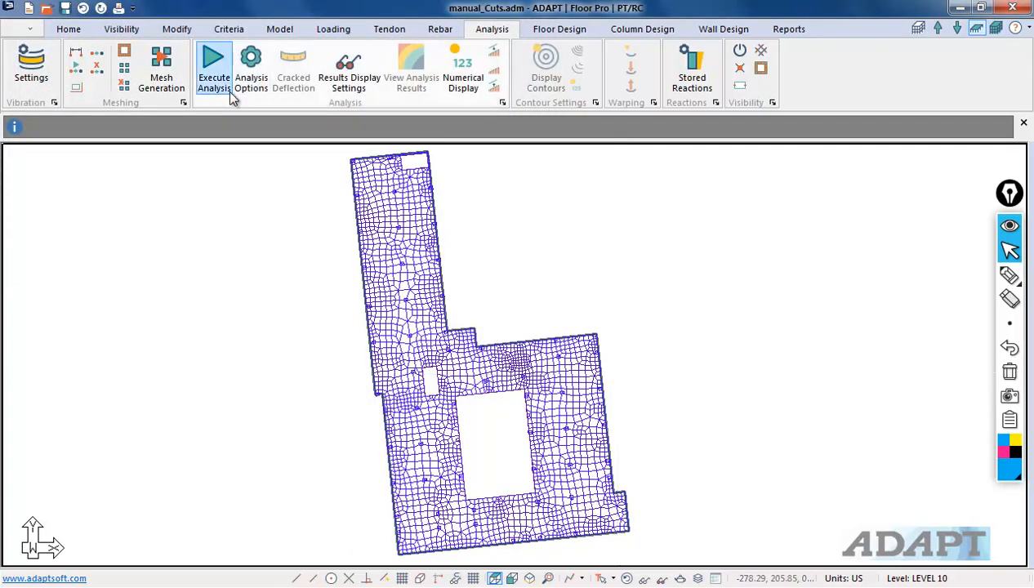
Step: Execute the analysis with all five load combinations and save the solution
{"action": "left_click", "coordinate": [214, 78]}
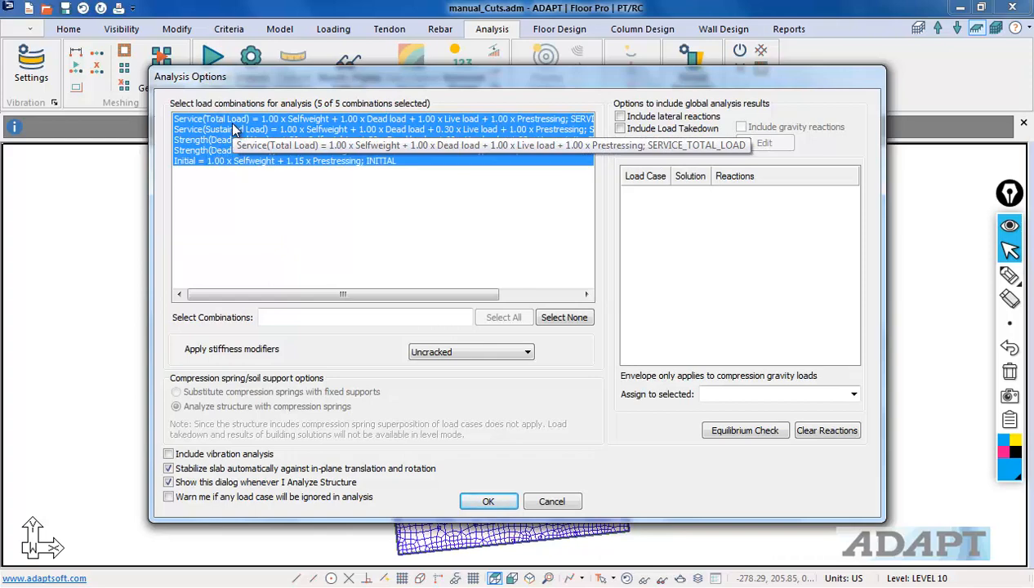
{"action": "left_click", "coordinate": [234, 121]}
{"action": "left_click", "coordinate": [484, 502]}
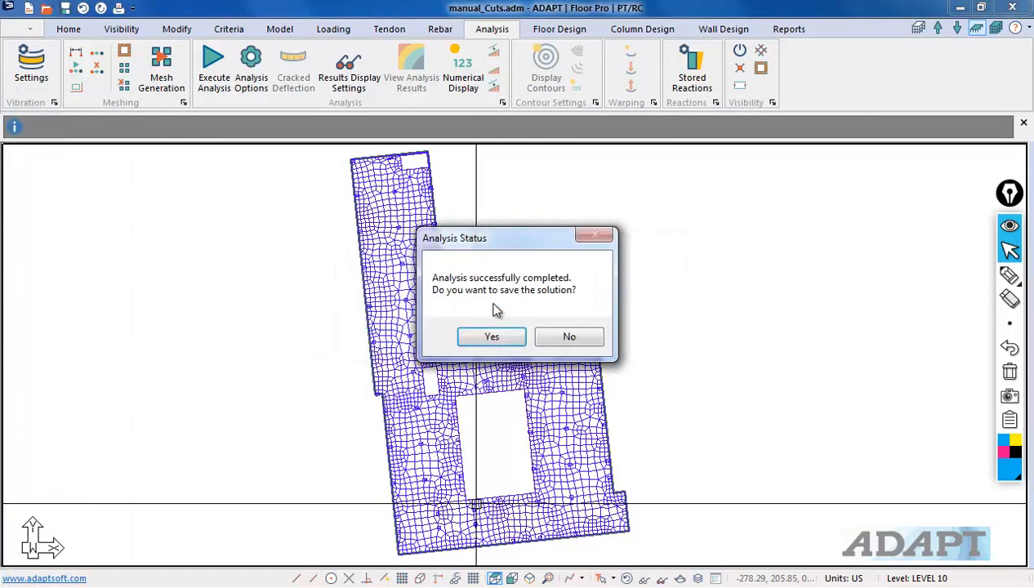
{"action": "left_click", "coordinate": [492, 337]}
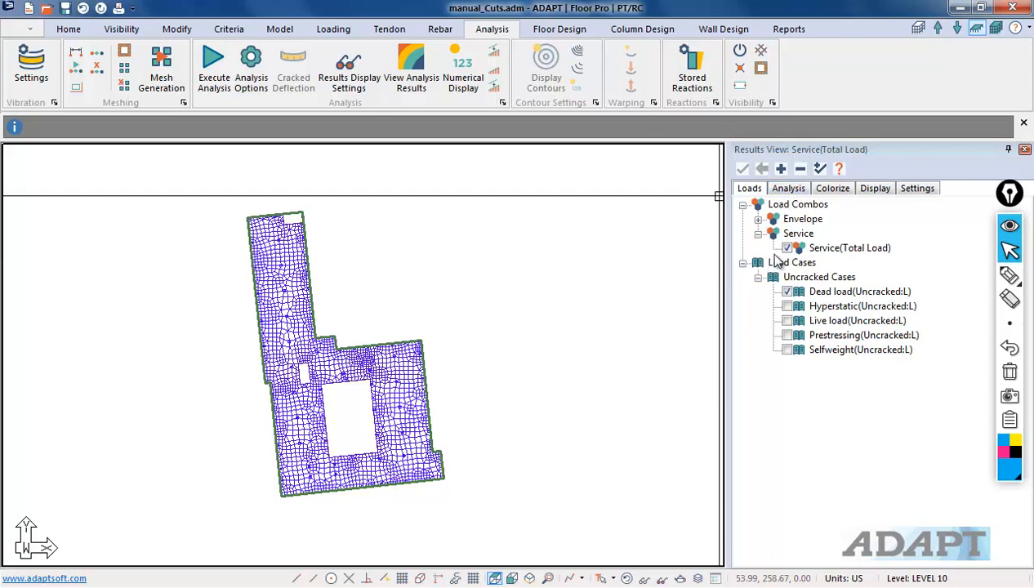
Step: Display the slab's Z-Translation deformation contour for the Service (Total Load) combination in plan view
{"action": "left_click", "coordinate": [787, 189]}
{"action": "left_click", "coordinate": [743, 206]}
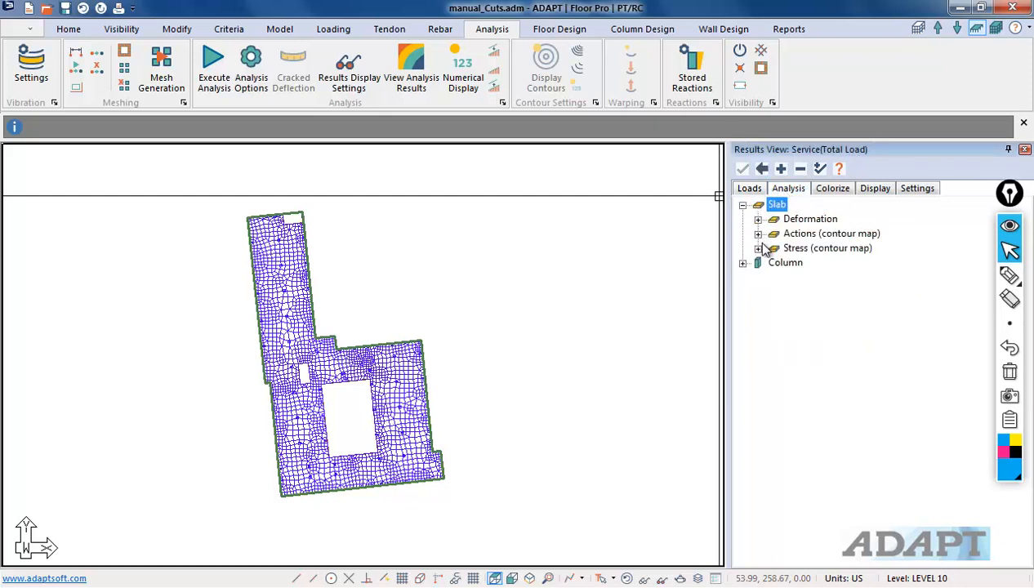
{"action": "left_click", "coordinate": [758, 220]}
{"action": "left_click", "coordinate": [787, 263]}
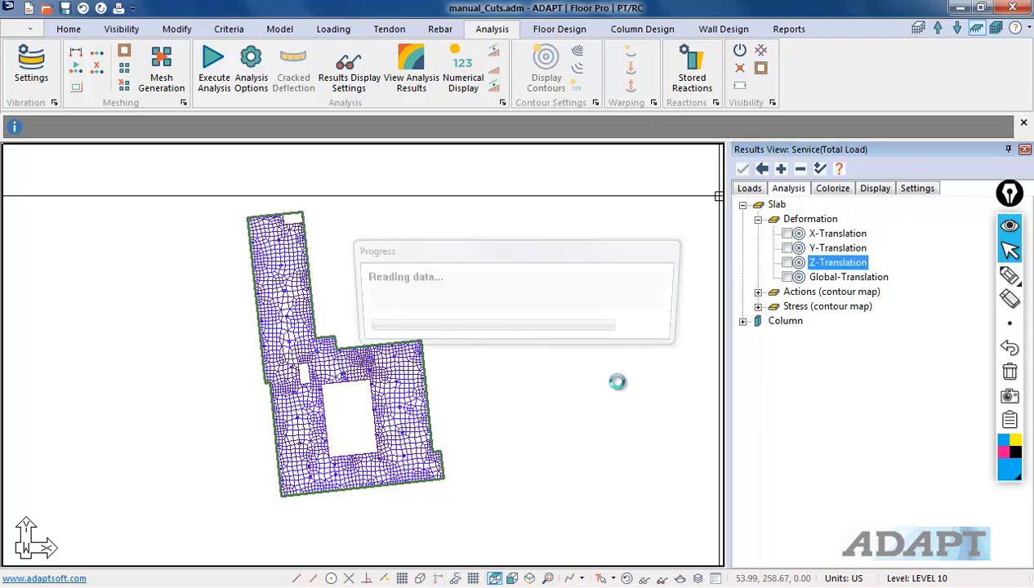
{"action": "middle_click_drag", "start_coordinate": [533, 473], "coordinate": [579, 457]}
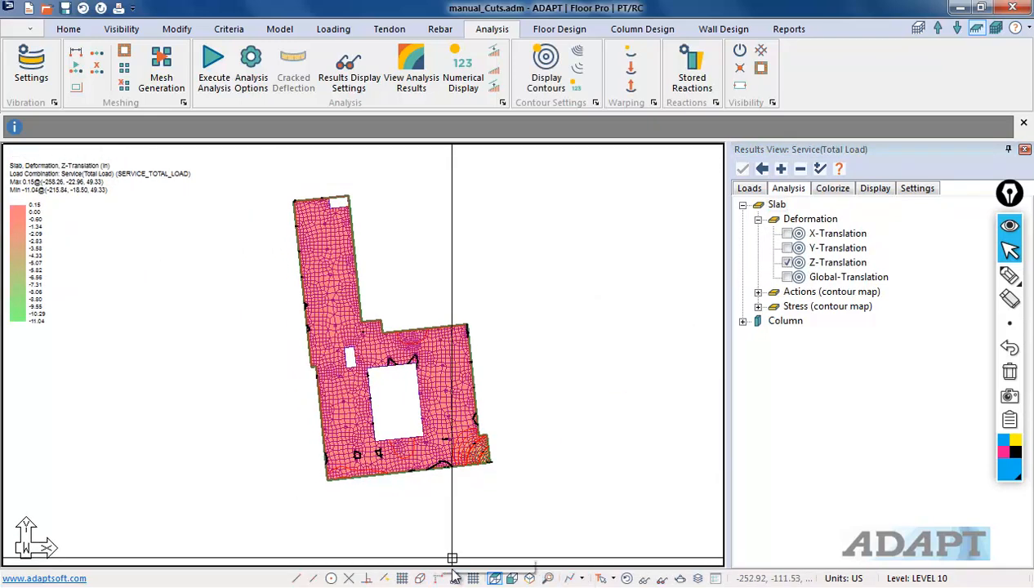
{"action": "left_click", "coordinate": [495, 578]}
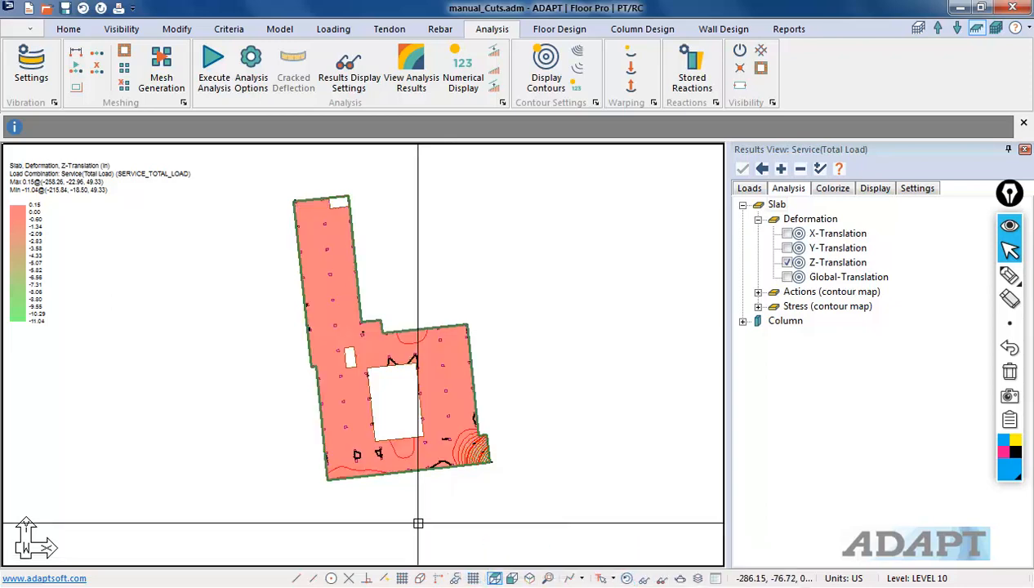
Step: Limit the Z-Translation contour display range to a minimum of -2.00 and maximum of 0.15
{"action": "scroll", "coordinate": [492, 502], "scroll_direction": "up", "scroll_amount": 5}
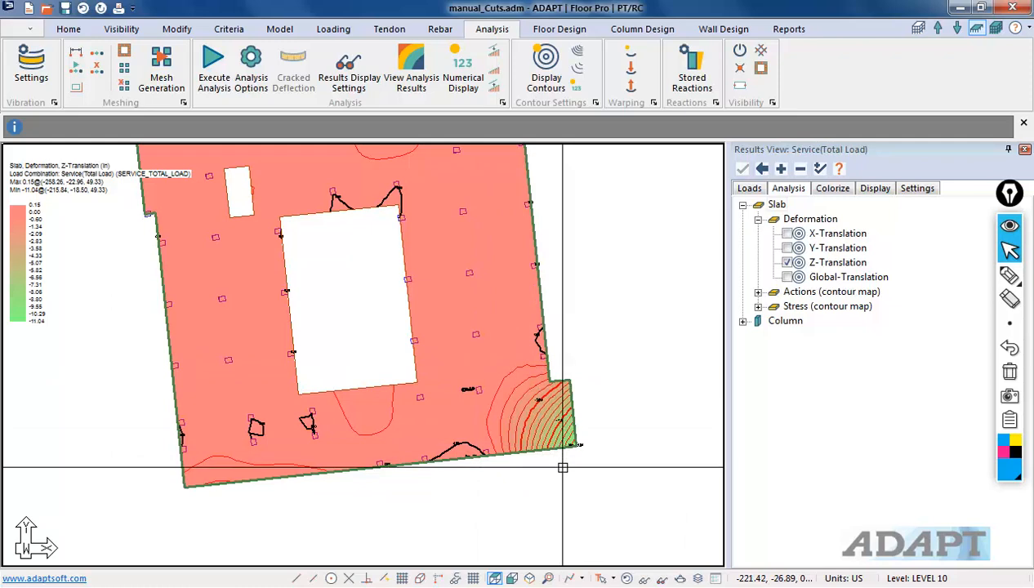
{"action": "middle_click_drag", "start_coordinate": [451, 358], "coordinate": [538, 514]}
{"action": "scroll", "coordinate": [500, 420], "scroll_direction": "down", "scroll_amount": 3}
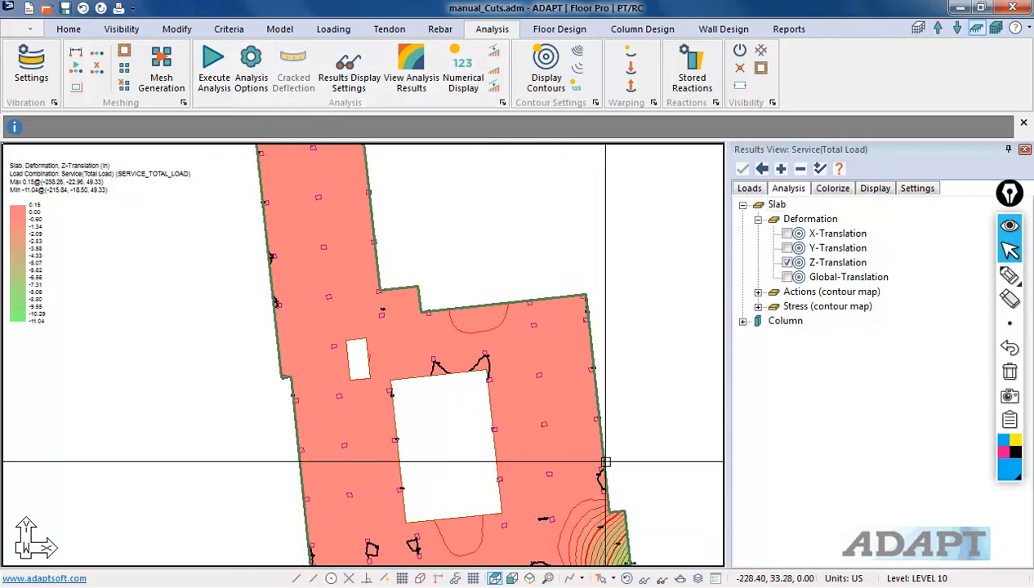
{"action": "middle_click_drag", "start_coordinate": [625, 452], "coordinate": [571, 431]}
{"action": "scroll", "coordinate": [579, 409], "scroll_direction": "down", "scroll_amount": 2}
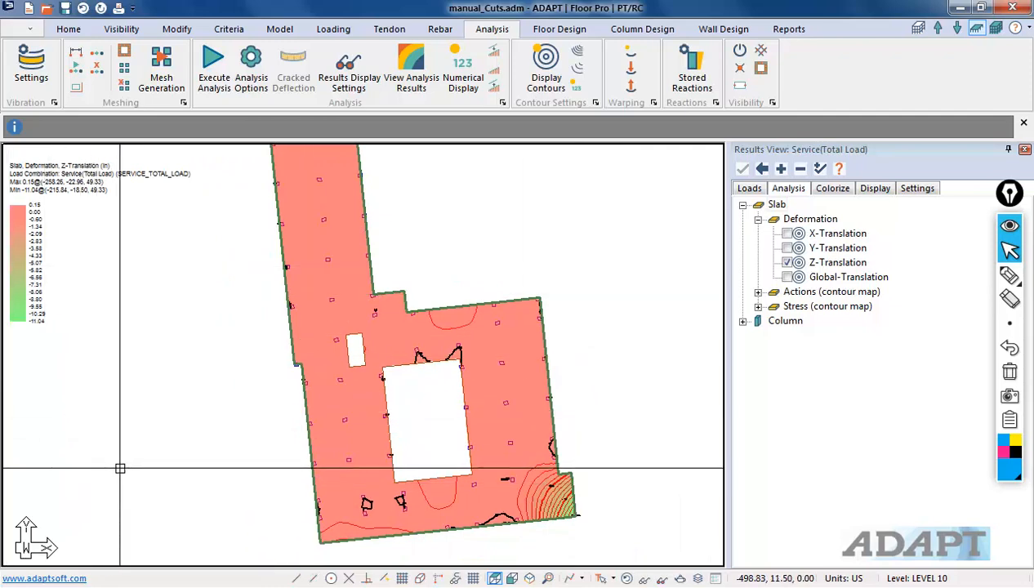
{"action": "double_click", "coordinate": [830, 263]}
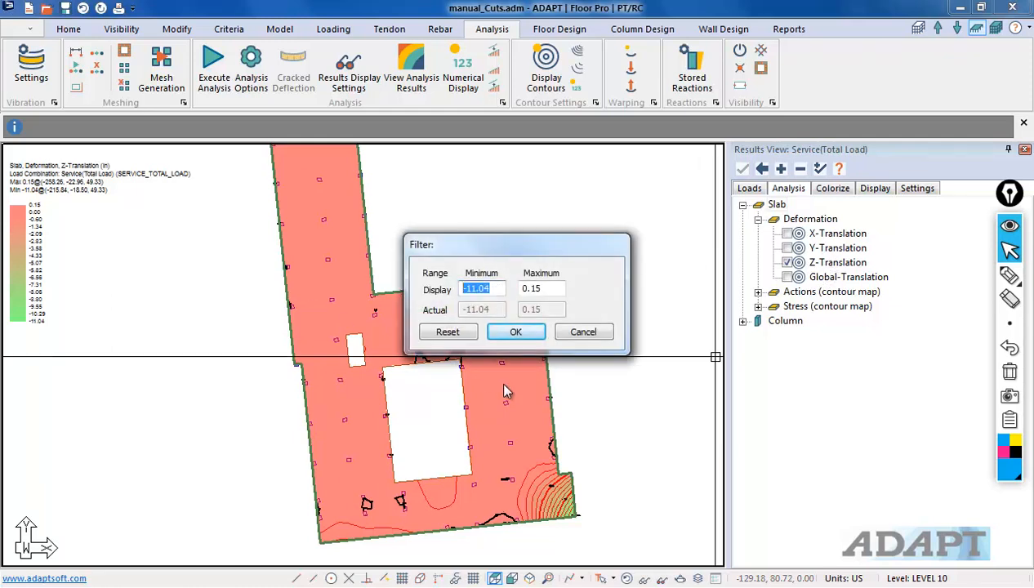
{"action": "type", "text": "-2.00"}
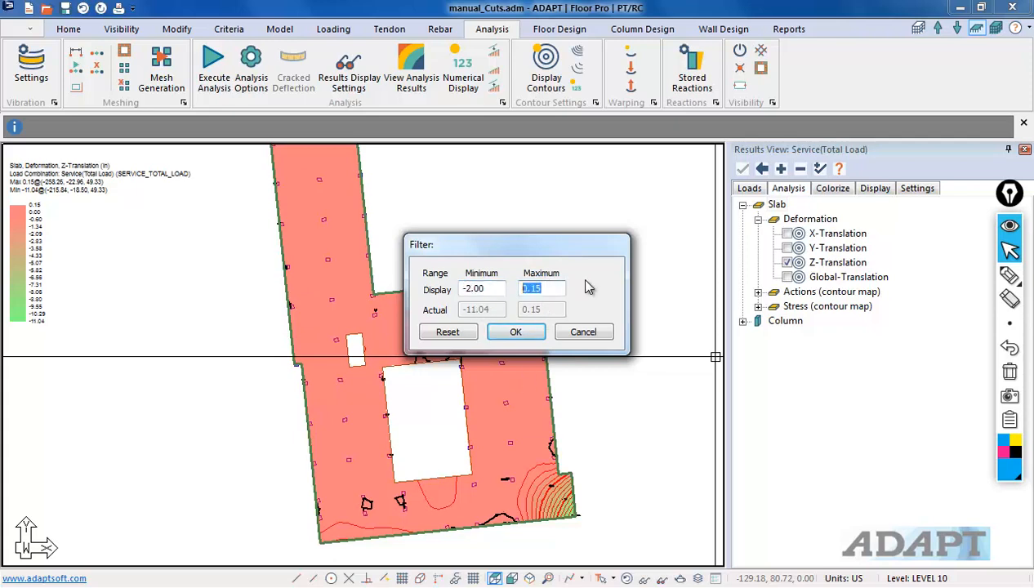
{"action": "left_click", "coordinate": [518, 331]}
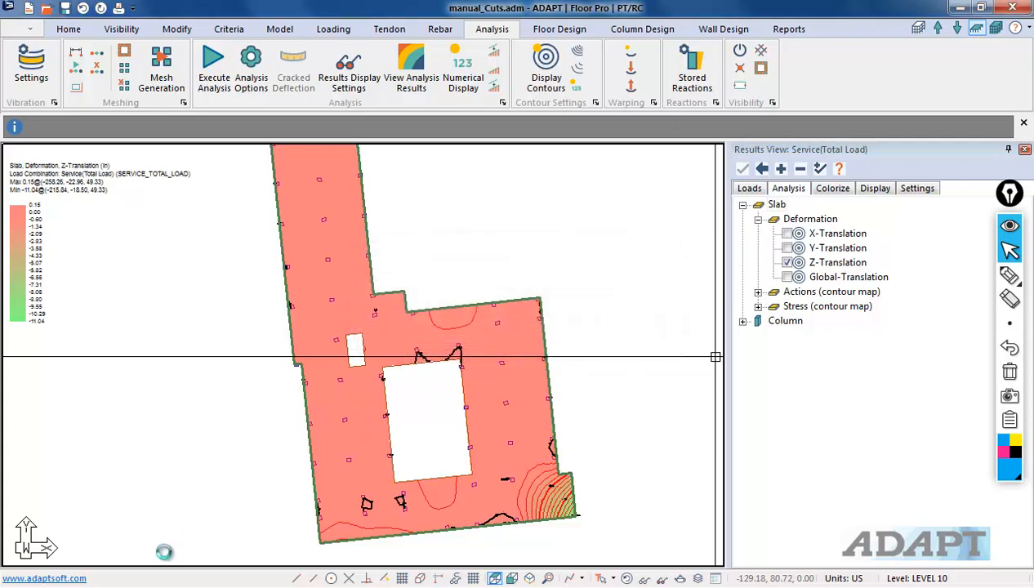
Step: Narrow the Z-Translation contour display range to a minimum of -1.00 and maximum of 0.15
{"action": "scroll", "coordinate": [293, 517], "scroll_direction": "up", "scroll_amount": 3}
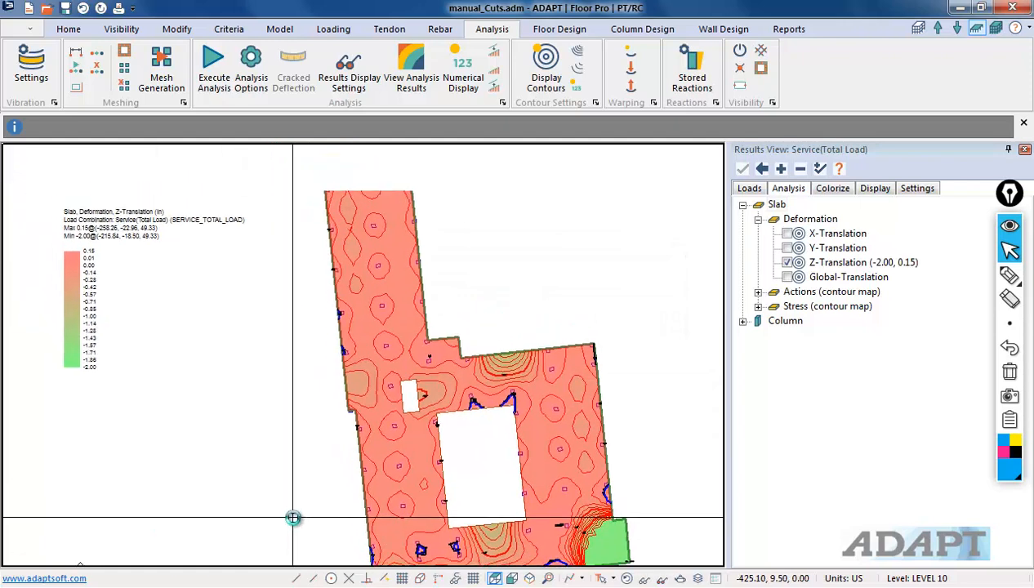
{"action": "scroll", "coordinate": [392, 398], "scroll_direction": "down", "scroll_amount": 2}
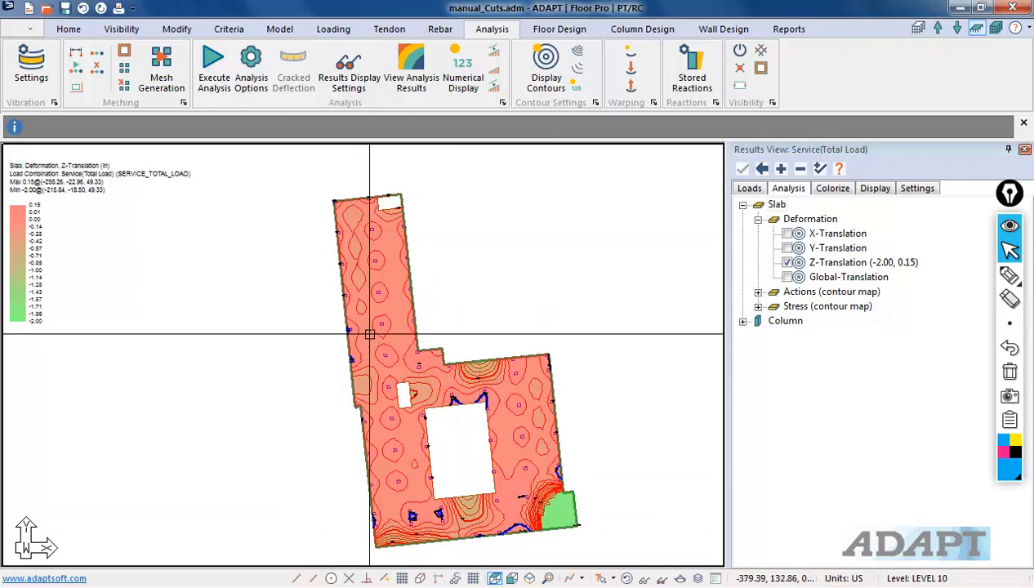
{"action": "double_click", "coordinate": [839, 266]}
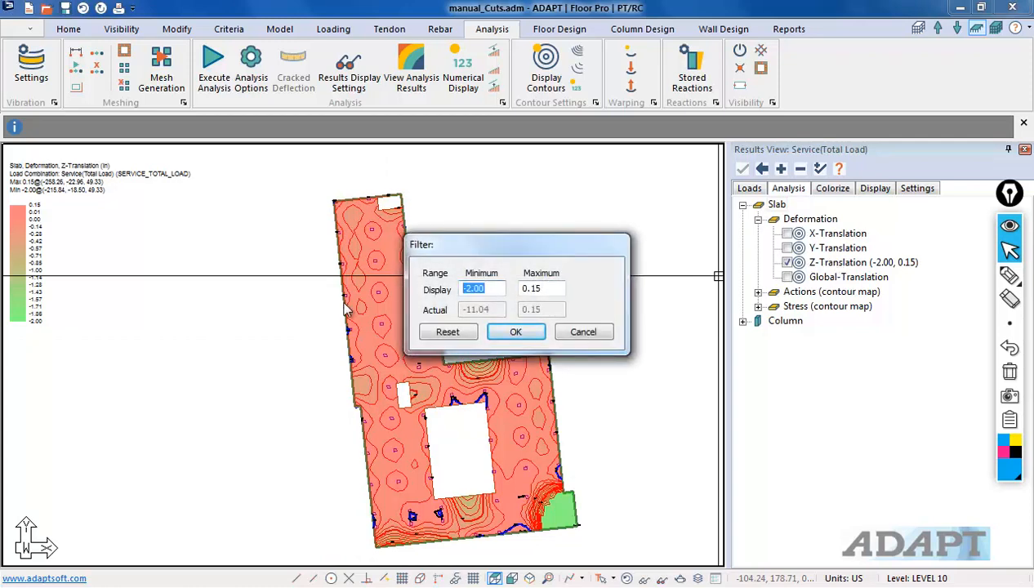
{"action": "left_click", "coordinate": [516, 331]}
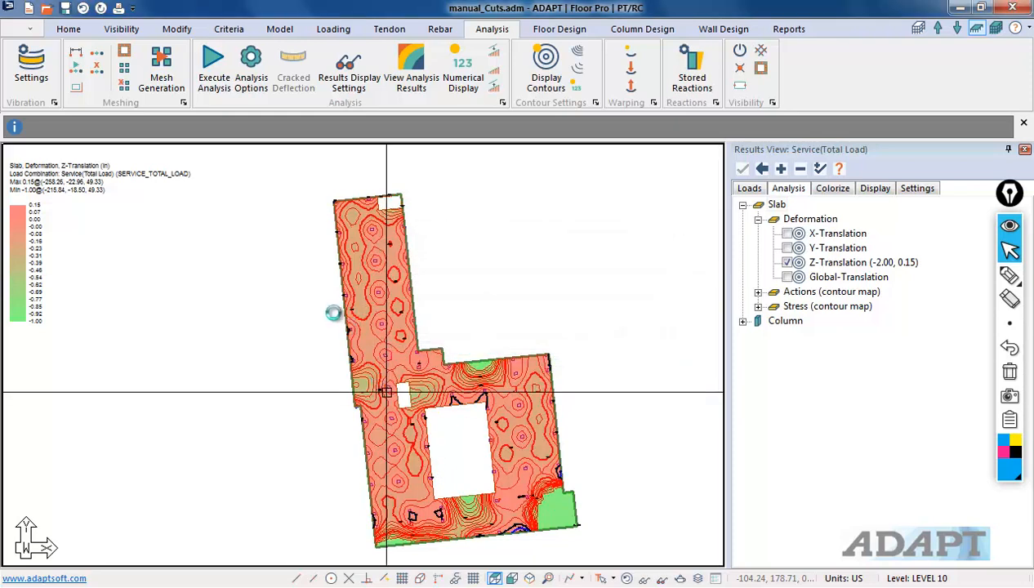
Step: Turn off the Z-Translation deformation contour display on the slab
{"action": "scroll", "coordinate": [343, 342], "scroll_direction": "up", "scroll_amount": 5}
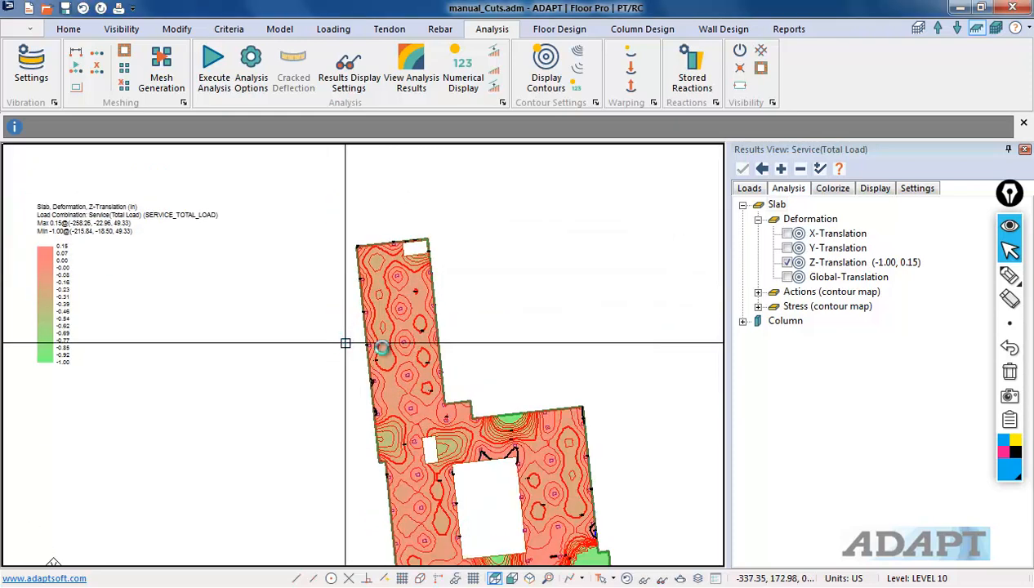
{"action": "scroll", "coordinate": [422, 358], "scroll_direction": "up", "scroll_amount": 2}
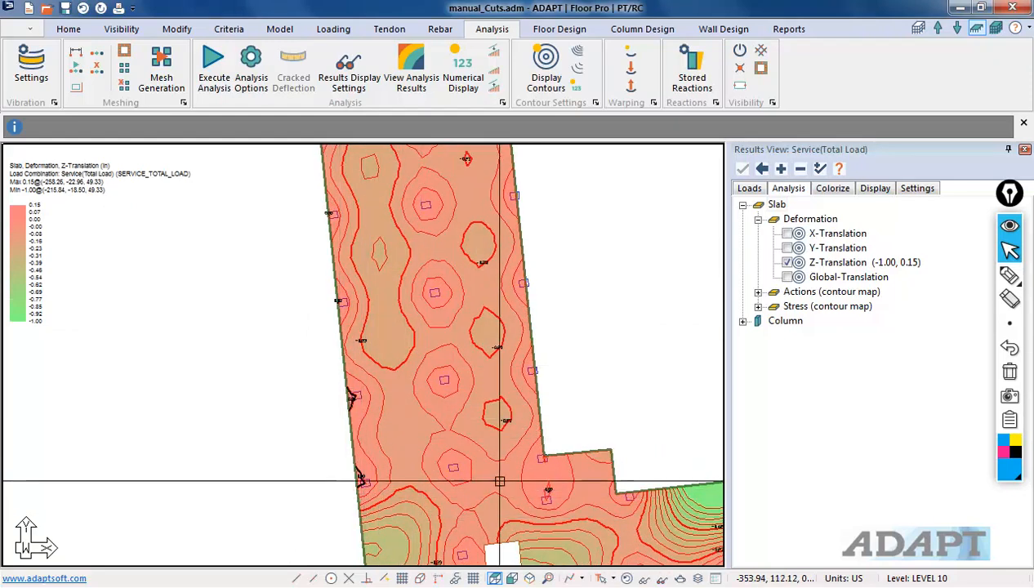
{"action": "left_click", "coordinate": [790, 263]}
Step: Select the two columns near the slab's lower-right edge and paste copies at a new insertion point along the edge
{"action": "middle_click_drag", "start_coordinate": [660, 509], "coordinate": [520, 381]}
{"action": "scroll", "coordinate": [381, 181], "scroll_direction": "down", "scroll_amount": 1}
{"action": "scroll", "coordinate": [344, 349], "scroll_direction": "down", "scroll_amount": 2}
{"action": "middle_click_drag", "start_coordinate": [439, 464], "coordinate": [397, 282]}
{"action": "scroll", "coordinate": [576, 339], "scroll_direction": "up", "scroll_amount": 4}
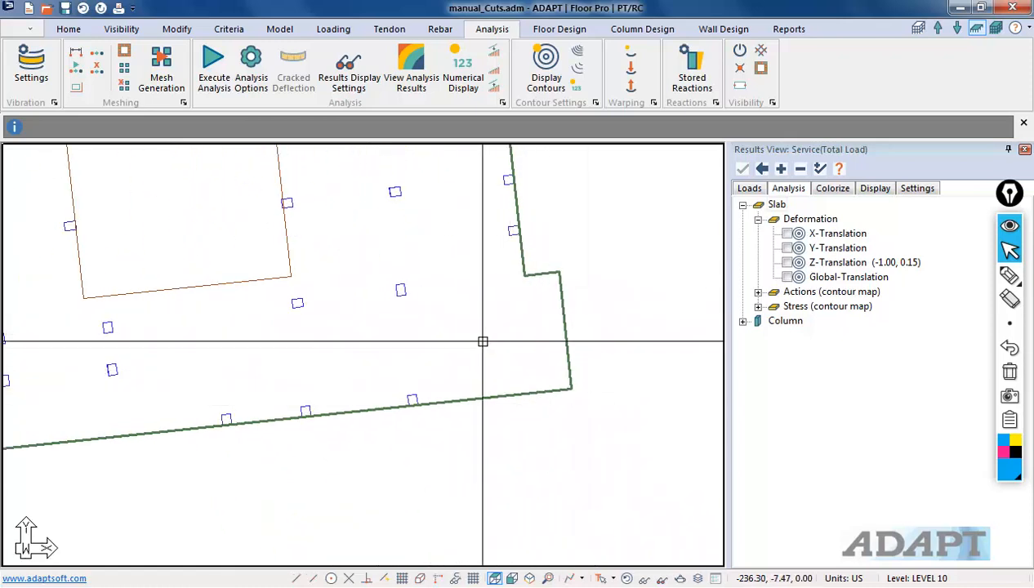
{"action": "left_click_drag", "start_coordinate": [437, 397], "coordinate": [356, 289]}
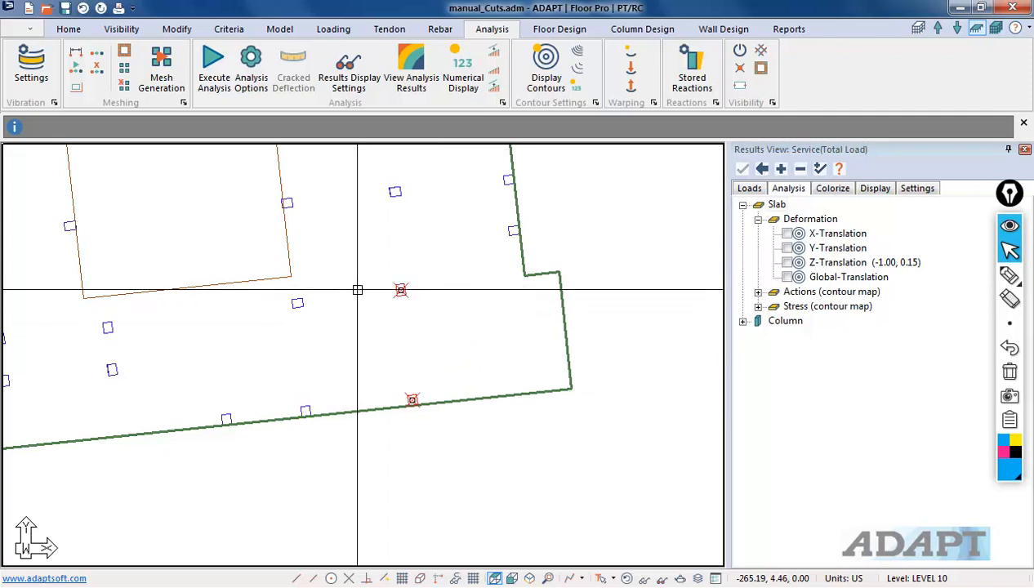
{"action": "key", "text": "ctrl+v"}
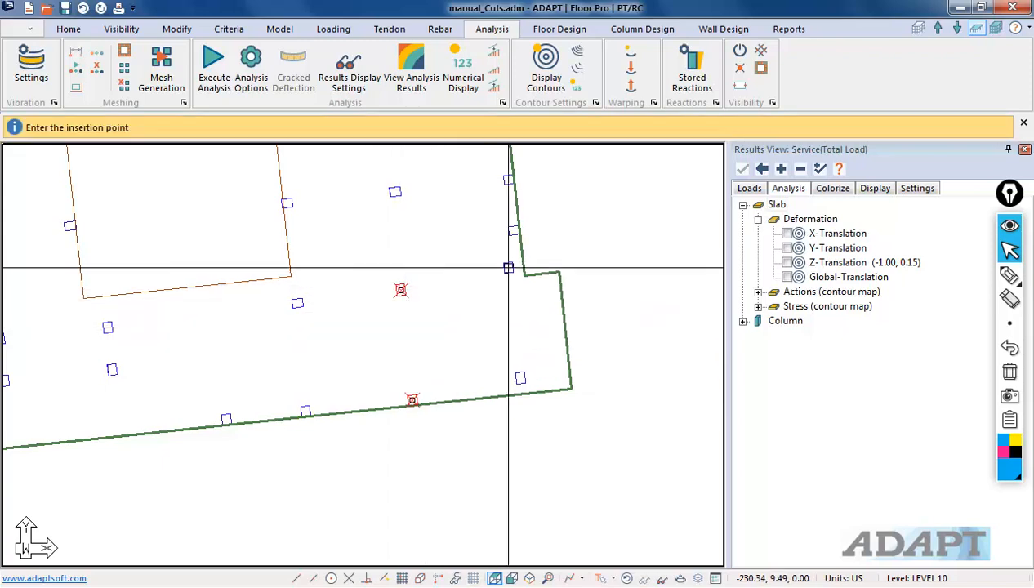
{"action": "left_click", "coordinate": [515, 273]}
{"action": "key", "text": "Escape"}
Step: Regenerate the slab's finite element mesh
{"action": "middle_click_drag", "start_coordinate": [496, 362], "coordinate": [575, 408]}
{"action": "scroll", "coordinate": [587, 402], "scroll_direction": "down", "scroll_amount": 3}
{"action": "scroll", "coordinate": [605, 444], "scroll_direction": "down", "scroll_amount": 4}
{"action": "scroll", "coordinate": [576, 389], "scroll_direction": "up", "scroll_amount": 6}
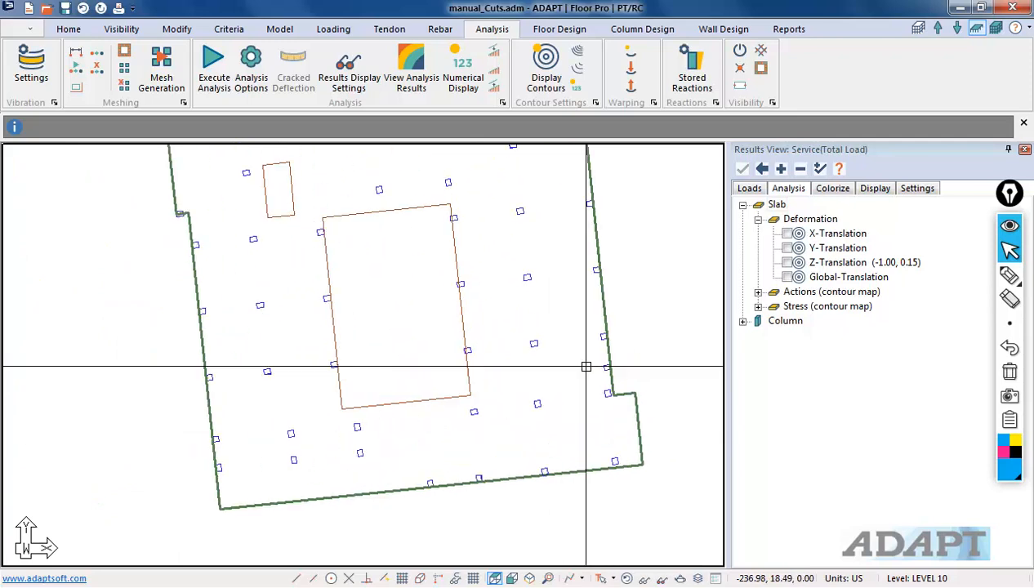
{"action": "scroll", "coordinate": [596, 442], "scroll_direction": "down", "scroll_amount": 5}
{"action": "scroll", "coordinate": [402, 286], "scroll_direction": "up", "scroll_amount": 2}
{"action": "scroll", "coordinate": [512, 418], "scroll_direction": "down", "scroll_amount": 4}
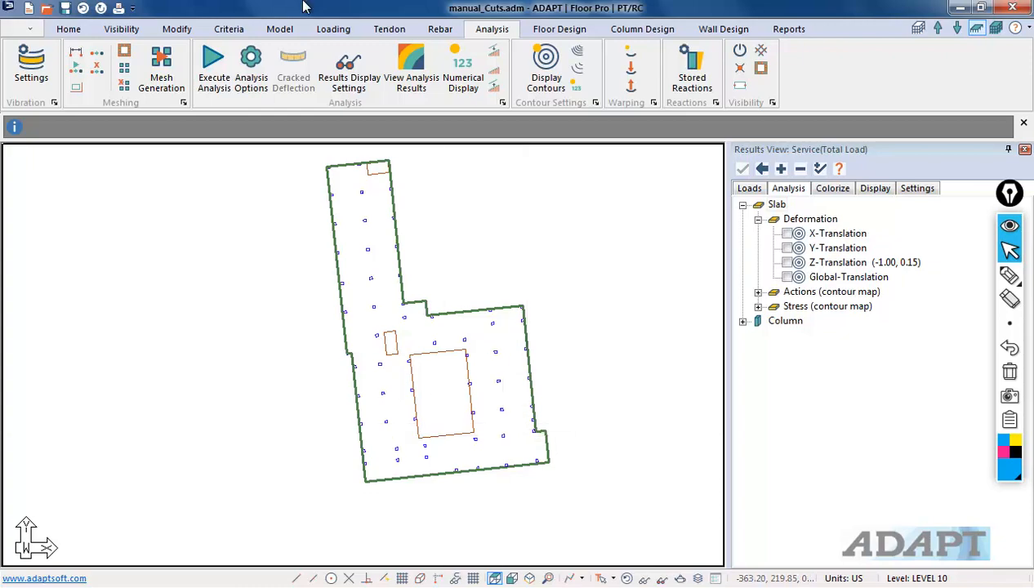
{"action": "left_click", "coordinate": [160, 75]}
{"action": "left_click", "coordinate": [614, 380]}
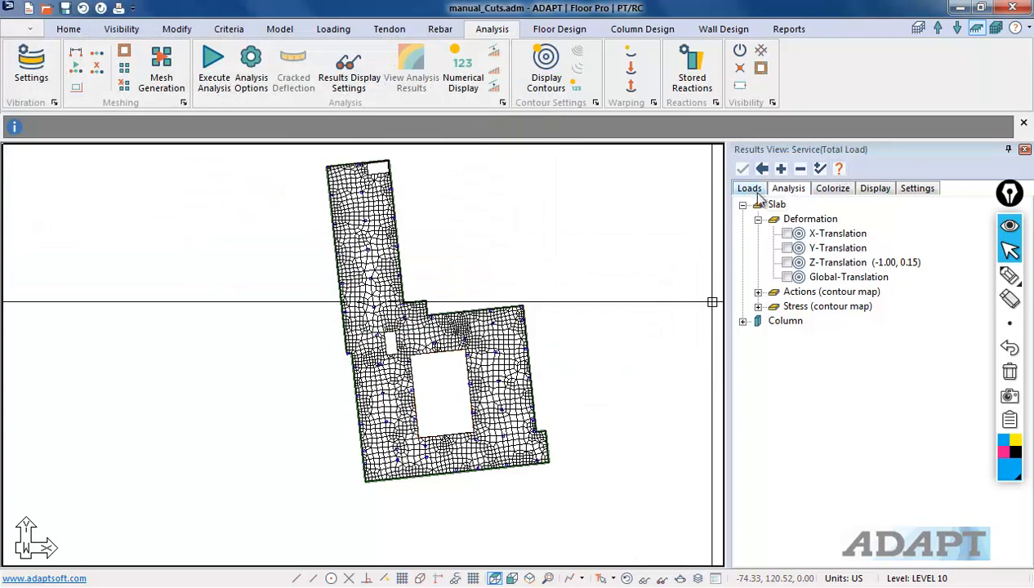
Step: Rerun the analysis on the remeshed slab
{"action": "left_click", "coordinate": [217, 83]}
{"action": "left_click", "coordinate": [489, 496]}
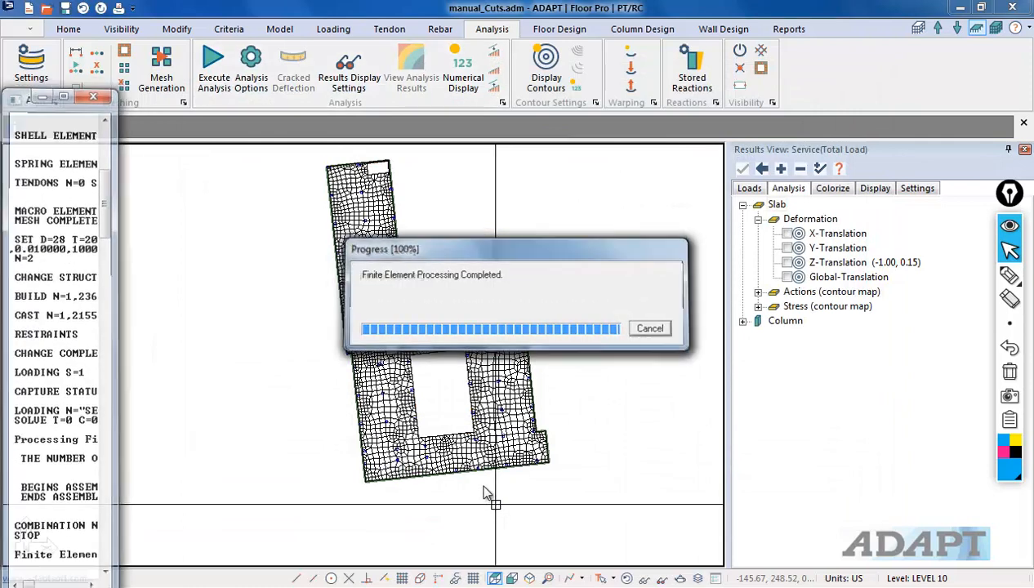
{"action": "left_click", "coordinate": [490, 336]}
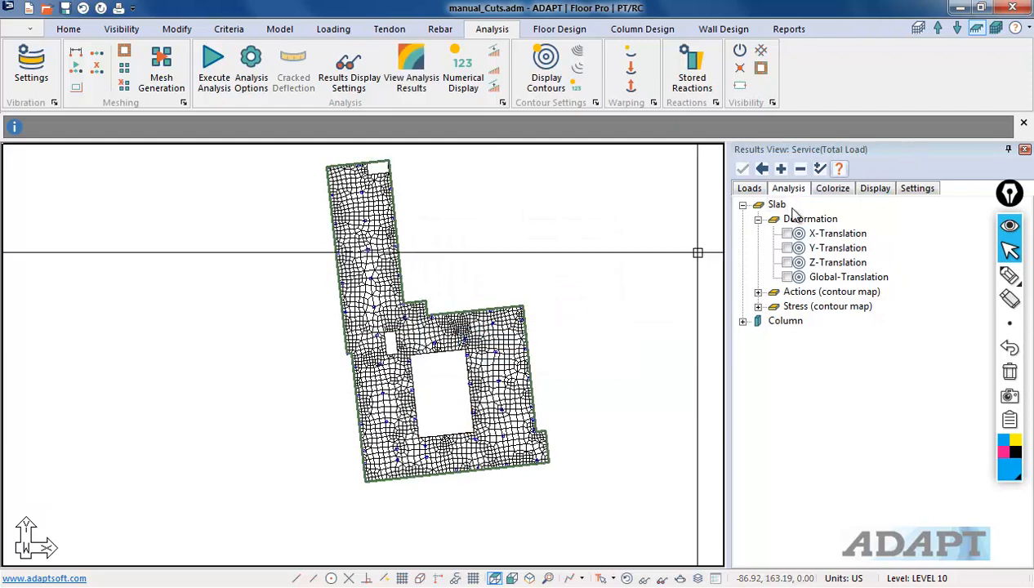
Step: Show the Z-Translation contour with mesh lines hidden, then turn the contour display off again
{"action": "left_click", "coordinate": [789, 264]}
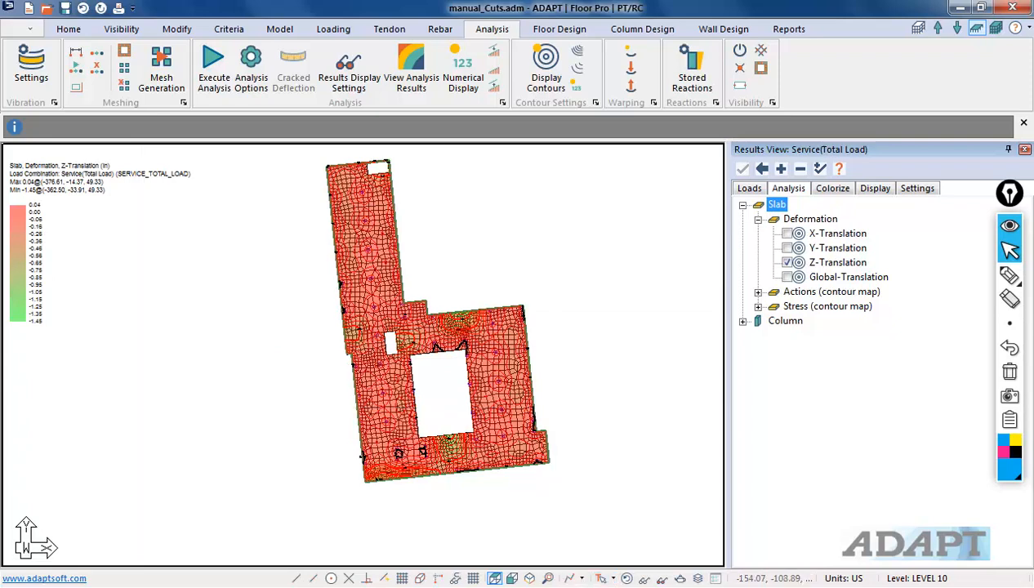
{"action": "left_click", "coordinate": [627, 576]}
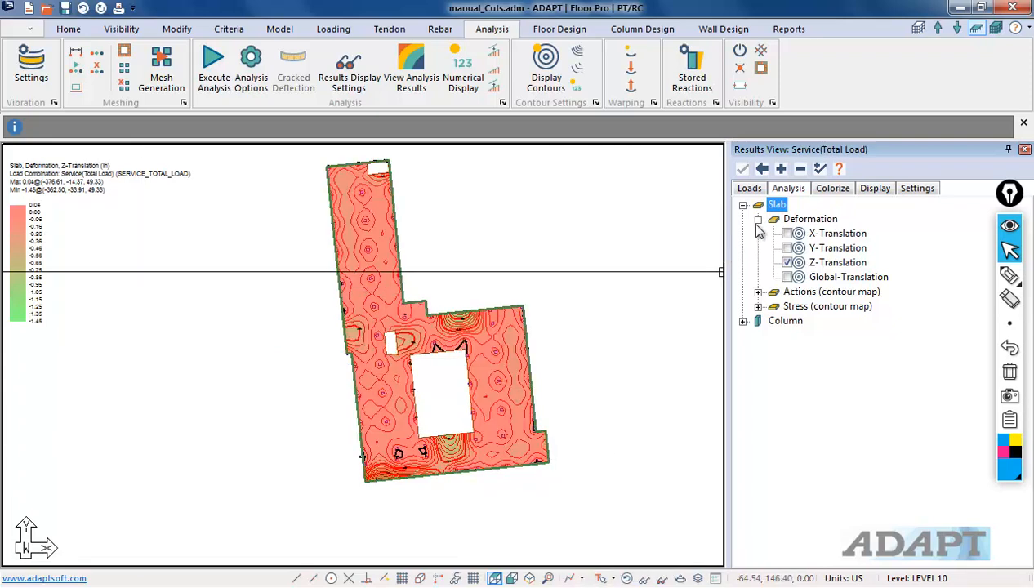
{"action": "left_click", "coordinate": [762, 170]}
Step: Sketch freehand markup strokes over the slab's northern wing to outline support lines
{"action": "middle_click_drag", "start_coordinate": [508, 381], "coordinate": [503, 411]}
{"action": "scroll", "coordinate": [297, 353], "scroll_direction": "up", "scroll_amount": 2}
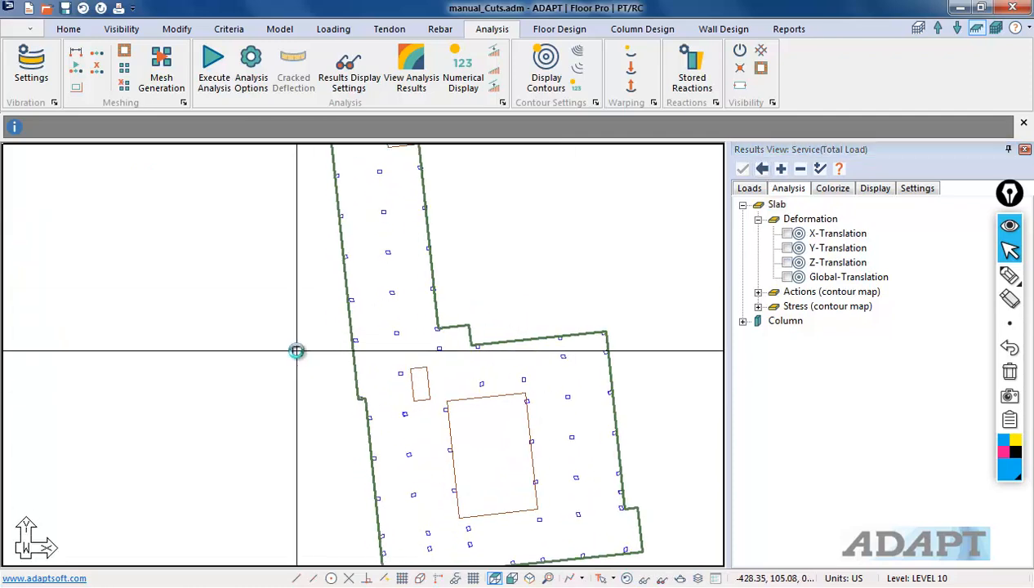
{"action": "middle_click_drag", "start_coordinate": [329, 354], "coordinate": [337, 434]}
{"action": "scroll", "coordinate": [351, 379], "scroll_direction": "up", "scroll_amount": 3}
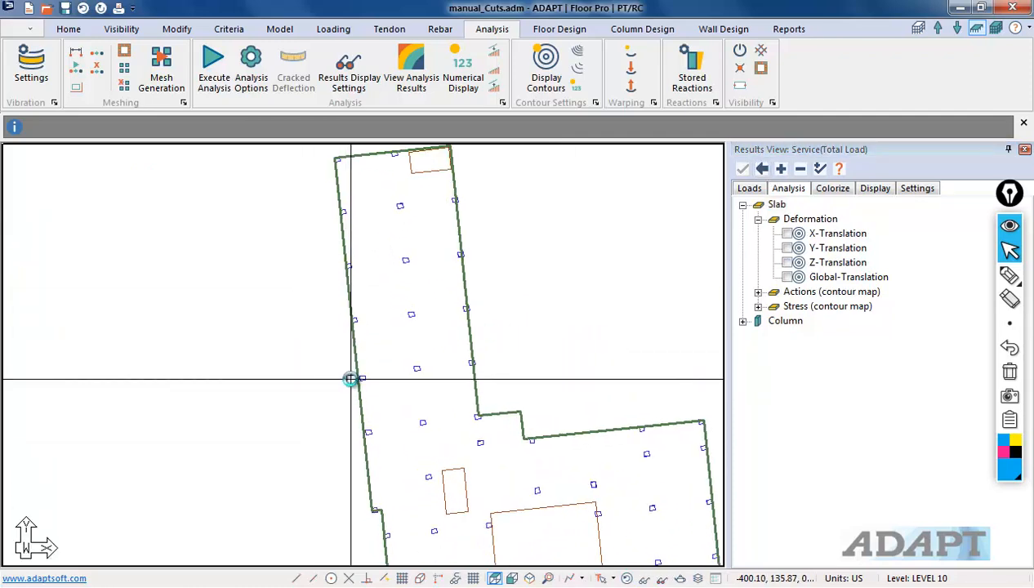
{"action": "scroll", "coordinate": [350, 379], "scroll_direction": "down", "scroll_amount": 2}
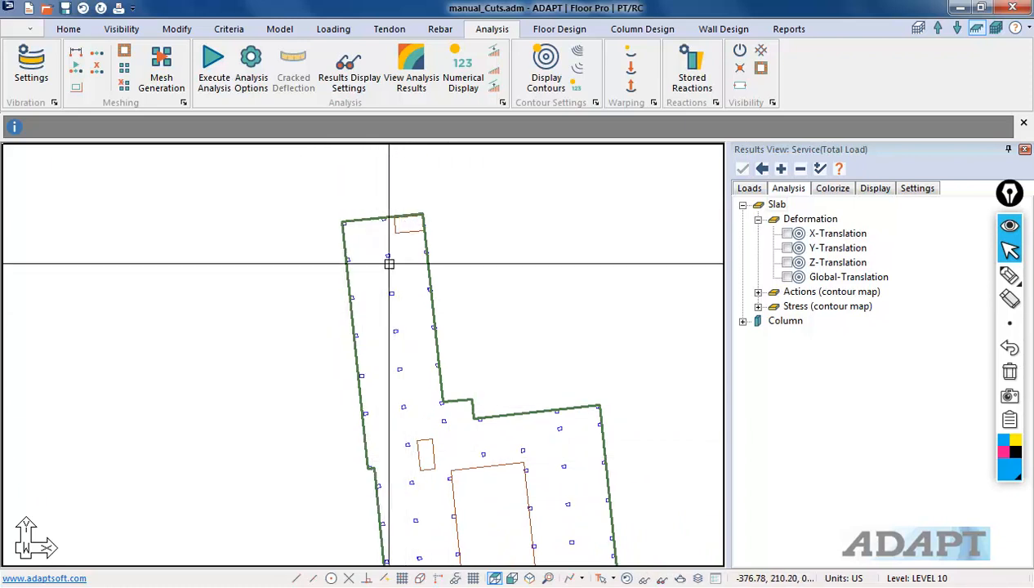
{"action": "left_click", "coordinate": [1009, 277]}
{"action": "left_click_drag", "start_coordinate": [343, 218], "coordinate": [385, 456]}
{"action": "mouse_move", "coordinate": [380, 261]}
{"action": "left_mouse_down"}
{"action": "mouse_move", "coordinate": [401, 404]}
{"action": "mouse_move", "coordinate": [423, 246]}
{"action": "left_mouse_up"}
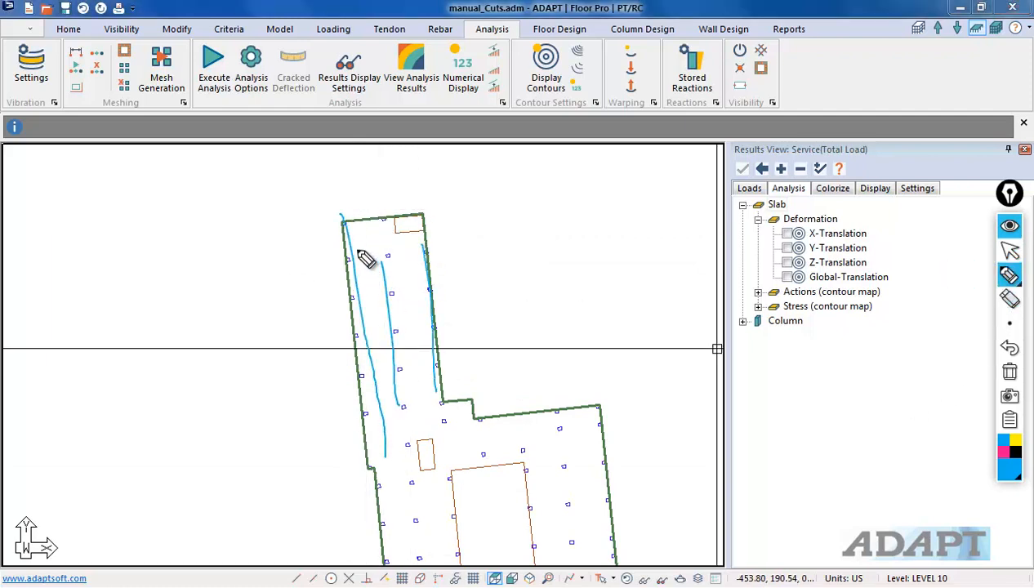
{"action": "left_click_drag", "start_coordinate": [331, 219], "coordinate": [467, 222]}
{"action": "left_click_drag", "start_coordinate": [353, 259], "coordinate": [423, 254]}
{"action": "left_click_drag", "start_coordinate": [359, 299], "coordinate": [430, 289]}
{"action": "left_click_drag", "start_coordinate": [366, 336], "coordinate": [434, 335]}
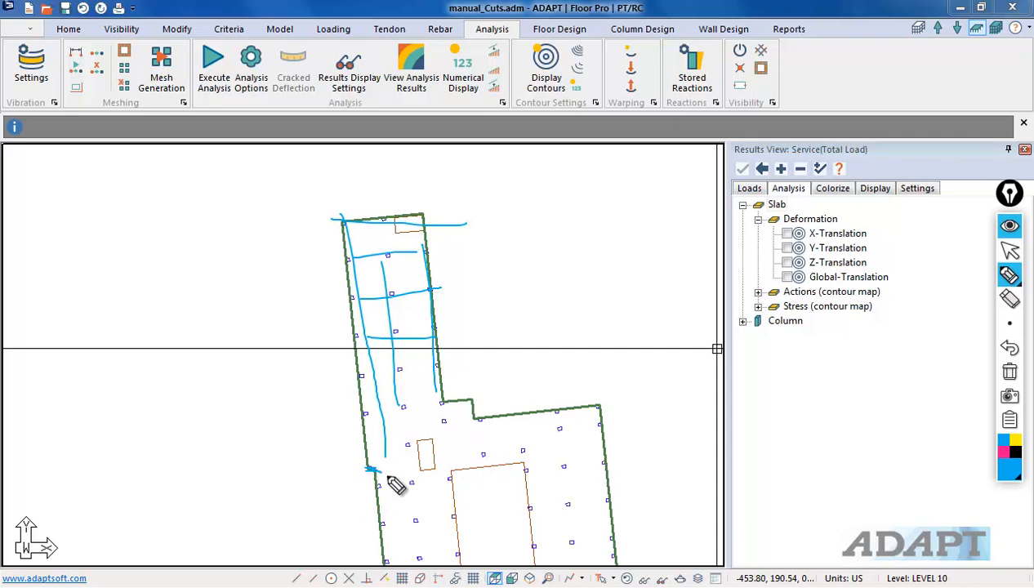
{"action": "mouse_move", "coordinate": [397, 394]}
{"action": "left_mouse_down"}
{"action": "mouse_move", "coordinate": [418, 500]}
{"action": "mouse_move", "coordinate": [446, 505]}
{"action": "left_mouse_up"}
{"action": "mouse_move", "coordinate": [431, 389]}
{"action": "left_mouse_down"}
{"action": "mouse_move", "coordinate": [449, 486]}
{"action": "mouse_move", "coordinate": [466, 477]}
{"action": "left_mouse_up"}
{"action": "left_click_drag", "start_coordinate": [435, 405], "coordinate": [443, 404]}
{"action": "left_click_drag", "start_coordinate": [367, 365], "coordinate": [423, 352]}
{"action": "left_click_drag", "start_coordinate": [368, 310], "coordinate": [408, 290]}
{"action": "left_click_drag", "start_coordinate": [388, 253], "coordinate": [437, 243]}
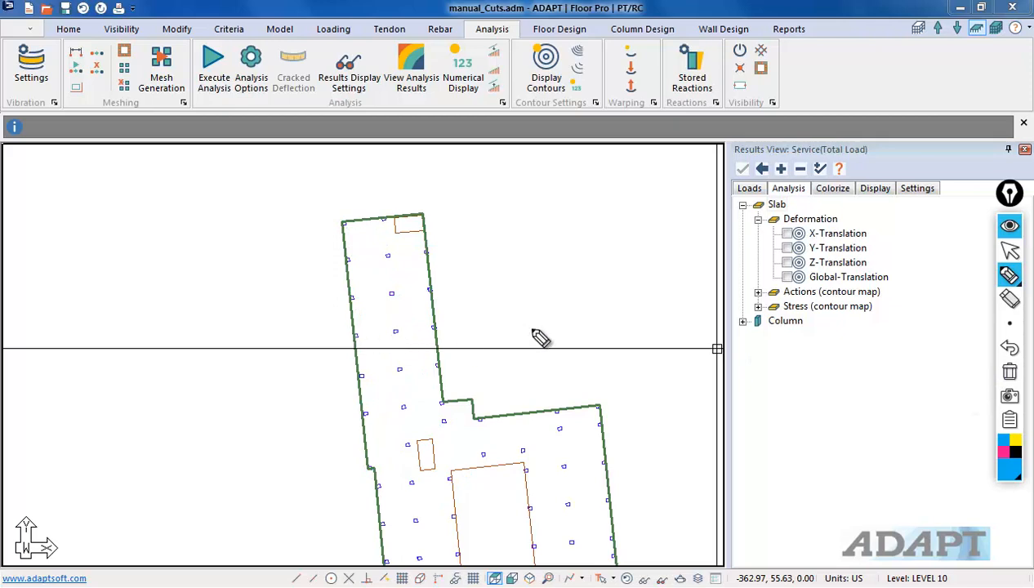
Step: Select the slab and run the Patch Load Wizard for Dead load with 0 ksf
{"action": "scroll", "coordinate": [713, 349], "scroll_direction": "down", "scroll_amount": 1}
{"action": "scroll", "coordinate": [399, 336], "scroll_direction": "up", "scroll_amount": 2}
{"action": "scroll", "coordinate": [449, 212], "scroll_direction": "down", "scroll_amount": 1}
{"action": "scroll", "coordinate": [456, 201], "scroll_direction": "up", "scroll_amount": 1}
{"action": "scroll", "coordinate": [380, 240], "scroll_direction": "down", "scroll_amount": 1}
{"action": "middle_click_drag", "start_coordinate": [397, 294], "coordinate": [344, 298]}
{"action": "left_click", "coordinate": [321, 239]}
{"action": "scroll", "coordinate": [508, 341], "scroll_direction": "up", "scroll_amount": 1}
{"action": "middle_click_drag", "start_coordinate": [508, 341], "coordinate": [480, 245]}
{"action": "scroll", "coordinate": [422, 330], "scroll_direction": "down", "scroll_amount": 5}
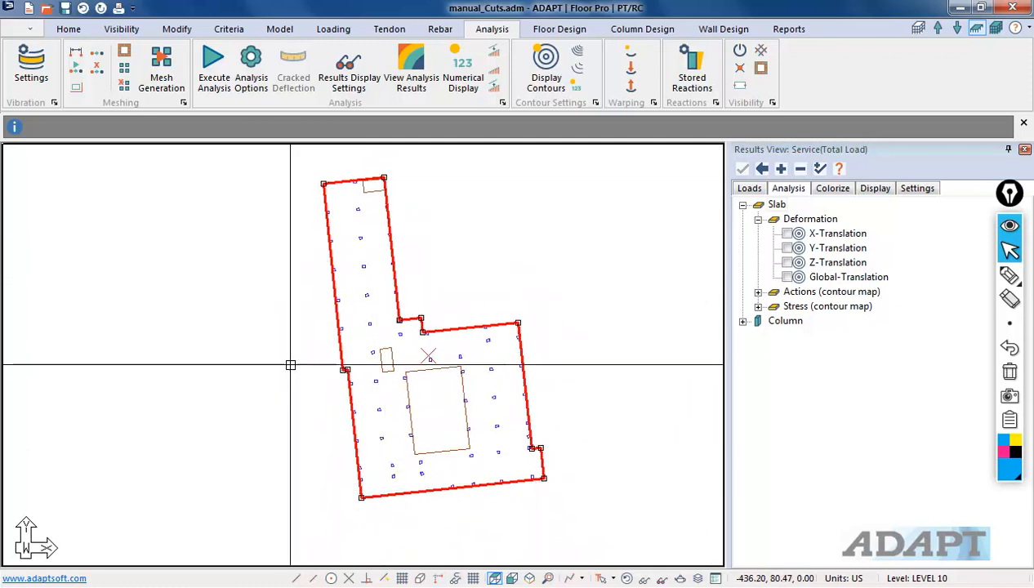
{"action": "left_click", "coordinate": [334, 29]}
{"action": "left_click", "coordinate": [315, 74]}
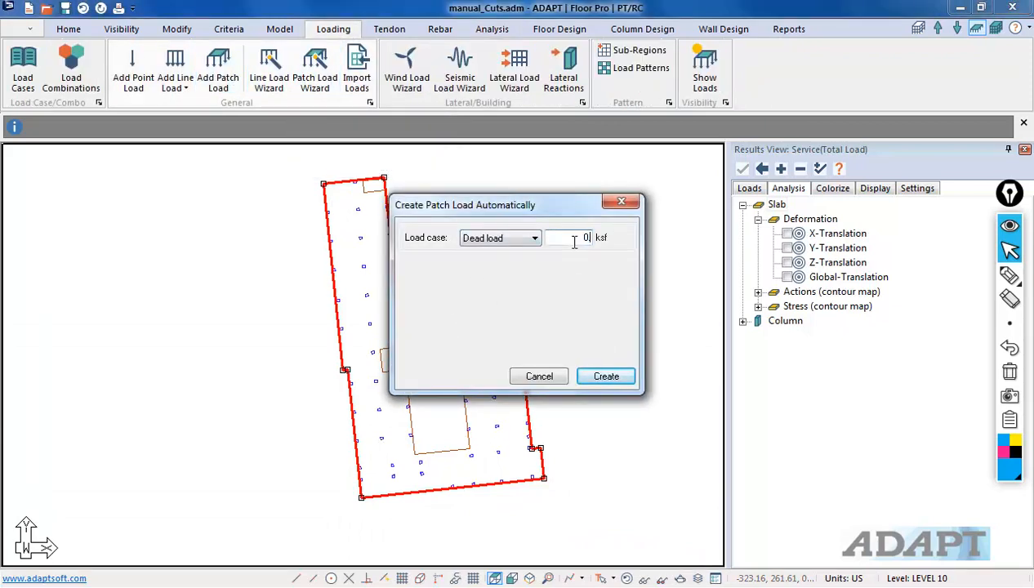
{"action": "key", "text": "Return"}
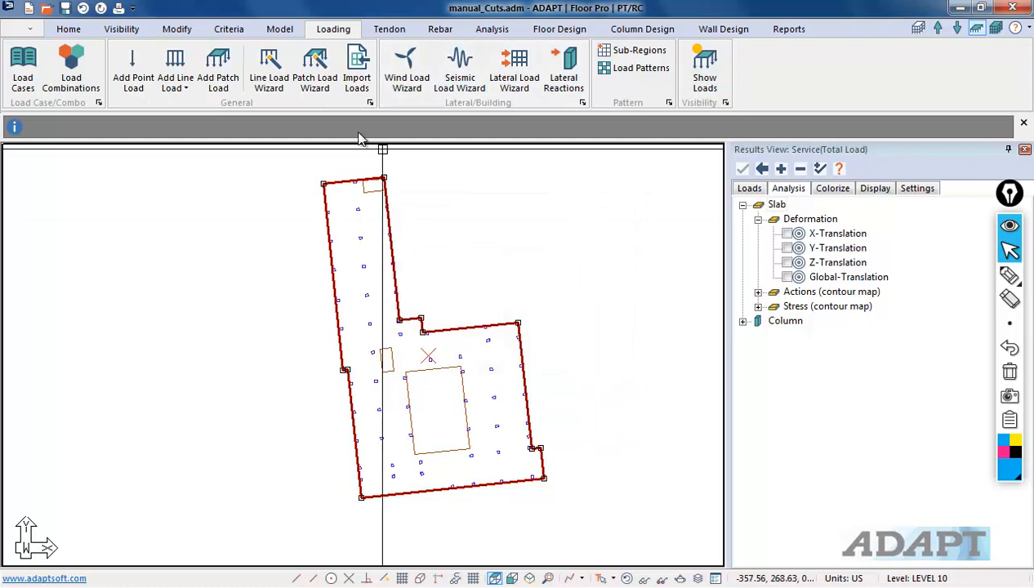
Step: Create an automatic Live load patch of 0.080 ksf over the selected slab
{"action": "left_click", "coordinate": [310, 78]}
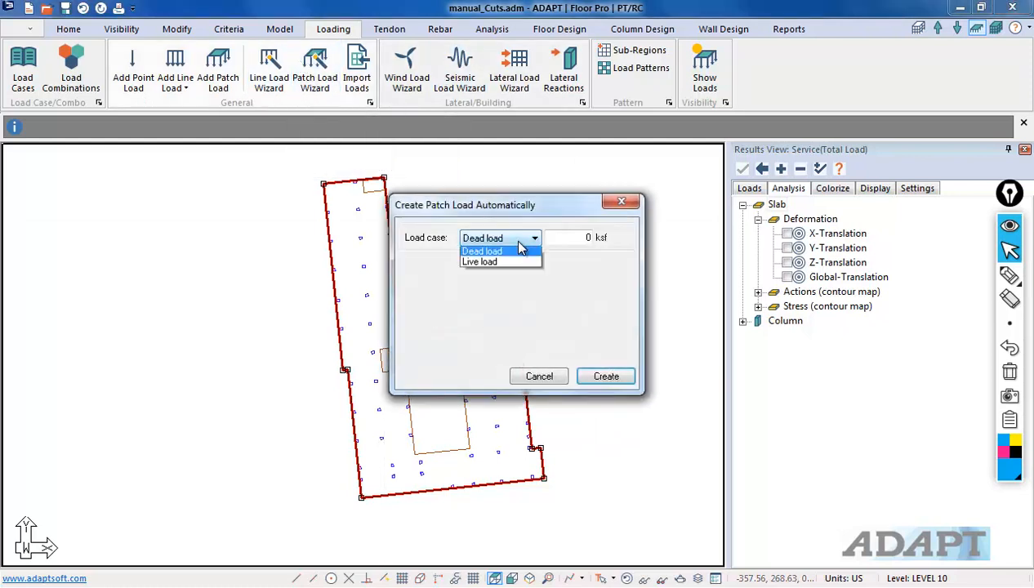
{"action": "left_click", "coordinate": [503, 264]}
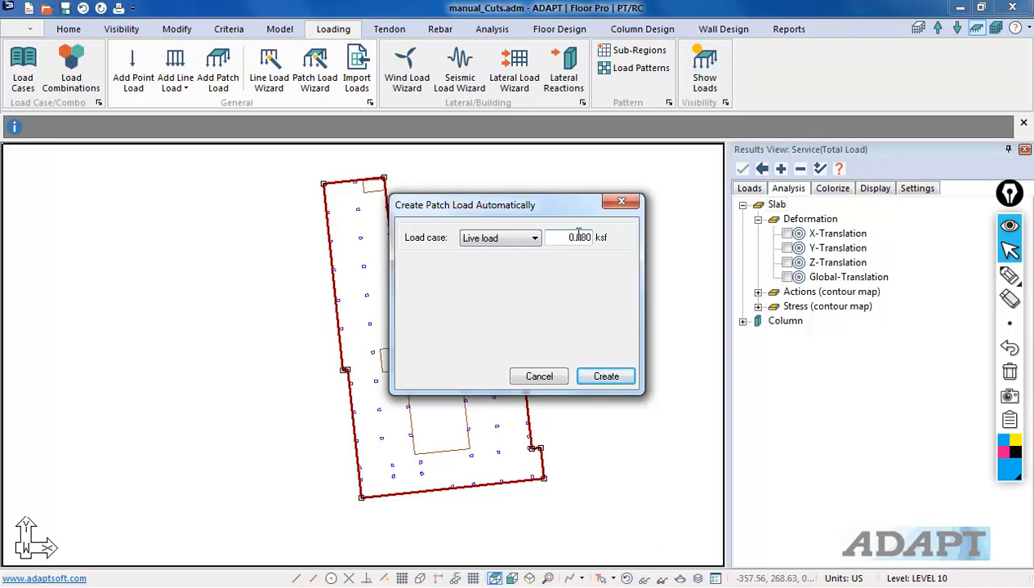
{"action": "left_click", "coordinate": [604, 380]}
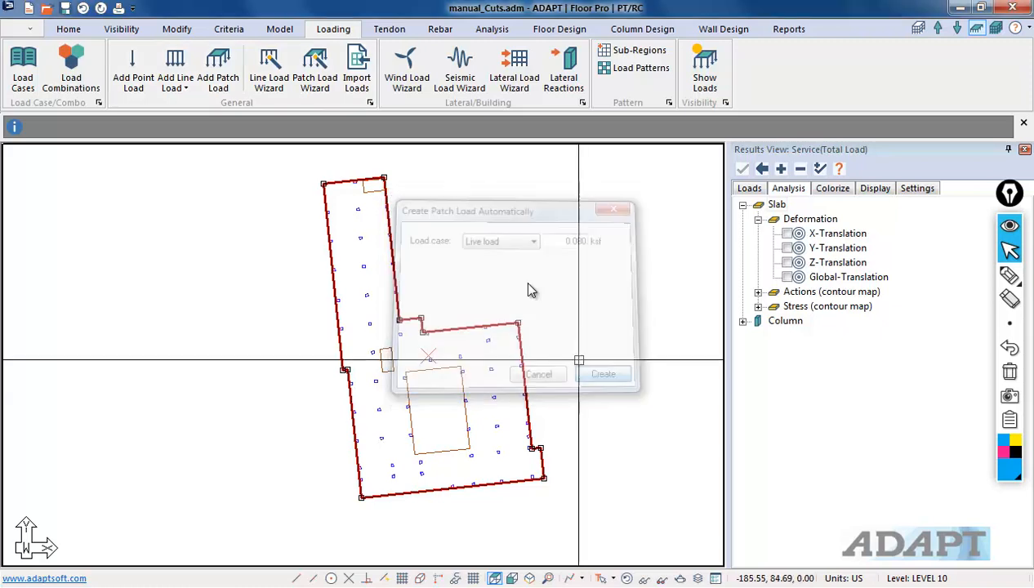
{"action": "scroll", "coordinate": [398, 266], "scroll_direction": "up", "scroll_amount": 5}
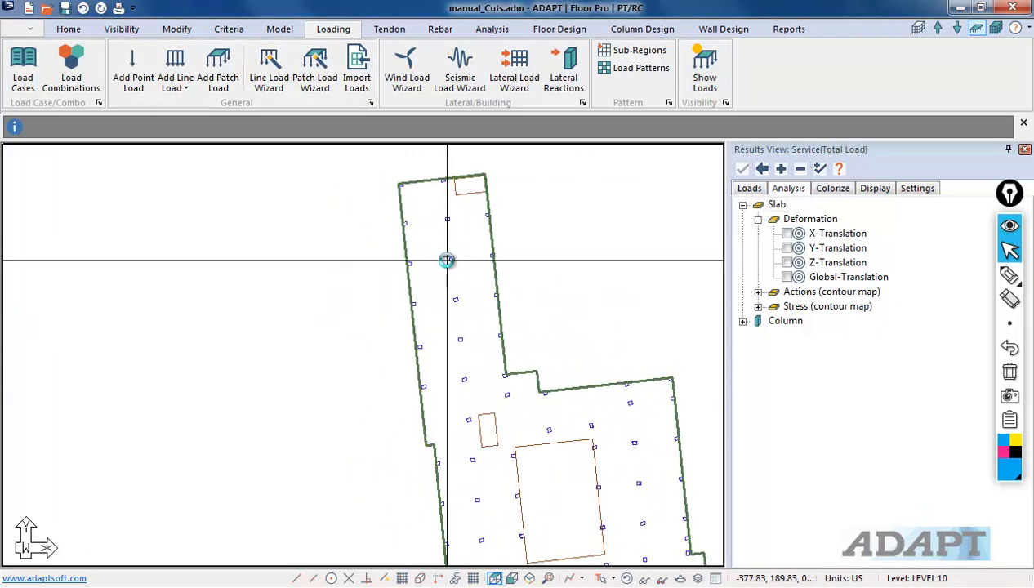
Step: Start Add Tendon and place the first tendon points along the western edge of the slab's northern wing
{"action": "scroll", "coordinate": [433, 412], "scroll_direction": "up", "scroll_amount": 3}
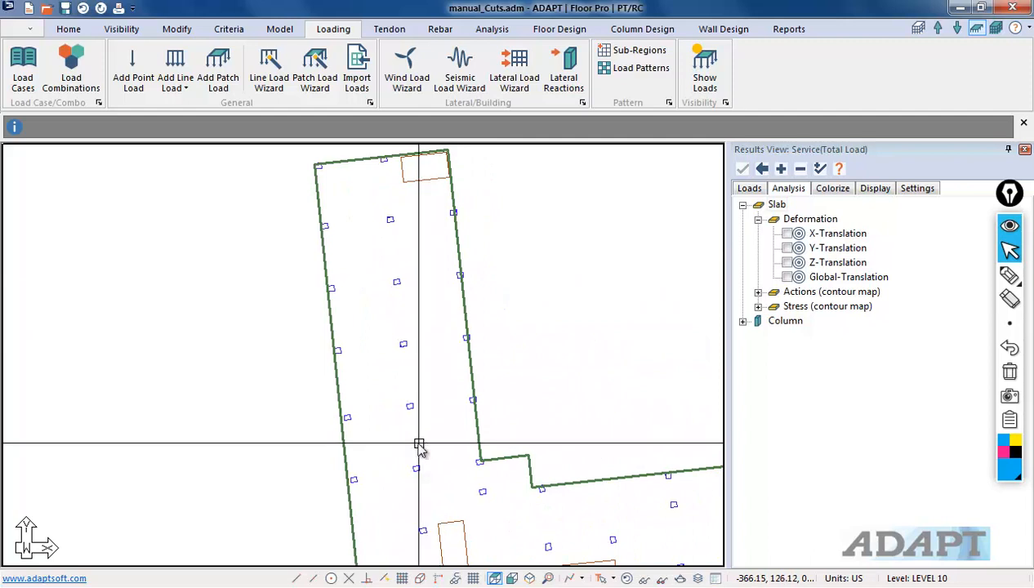
{"action": "scroll", "coordinate": [420, 387], "scroll_direction": "down", "scroll_amount": 1}
{"action": "middle_click_drag", "start_coordinate": [449, 368], "coordinate": [471, 335]}
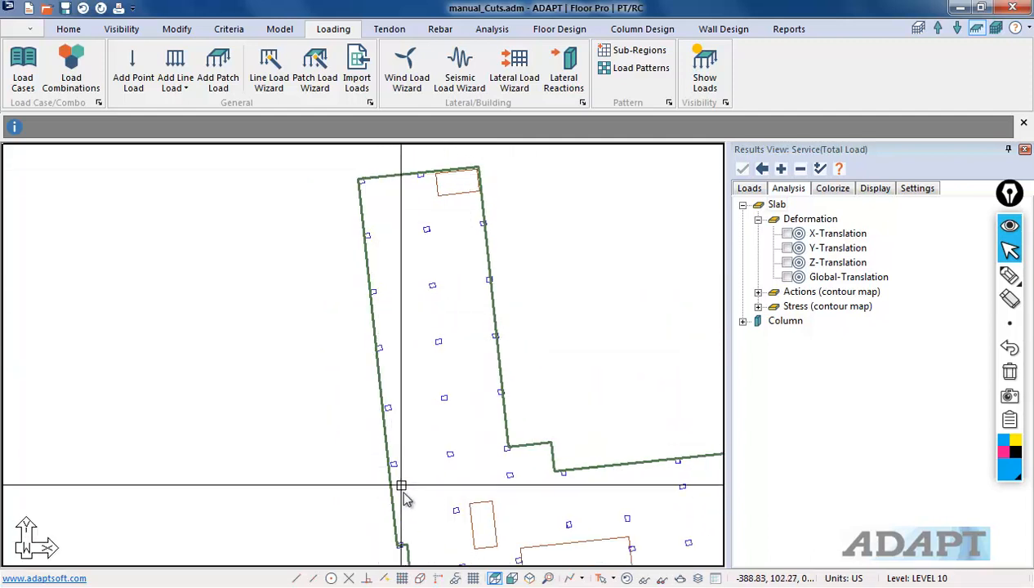
{"action": "scroll", "coordinate": [389, 490], "scroll_direction": "down", "scroll_amount": 1}
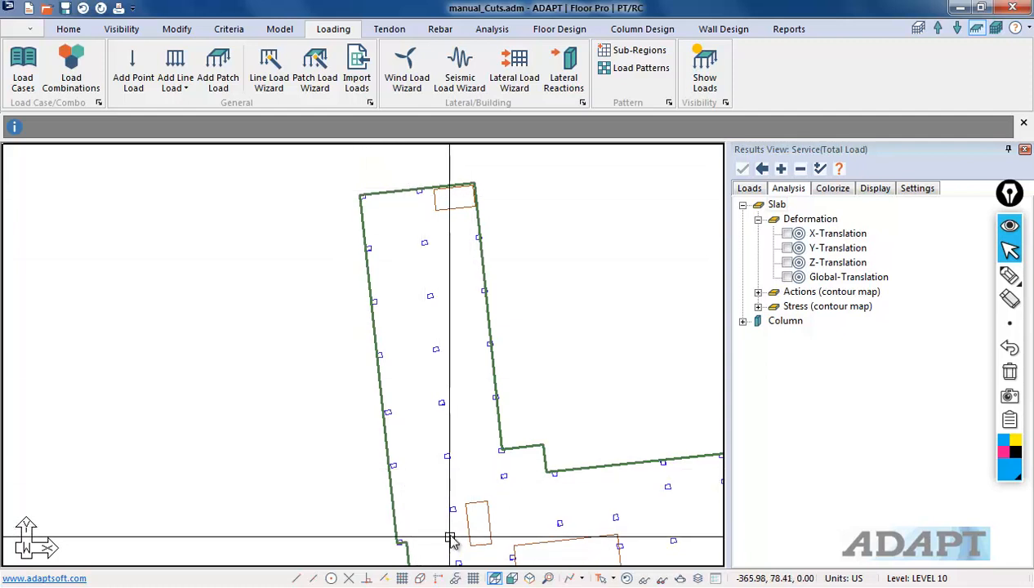
{"action": "middle_click_drag", "start_coordinate": [436, 520], "coordinate": [426, 504]}
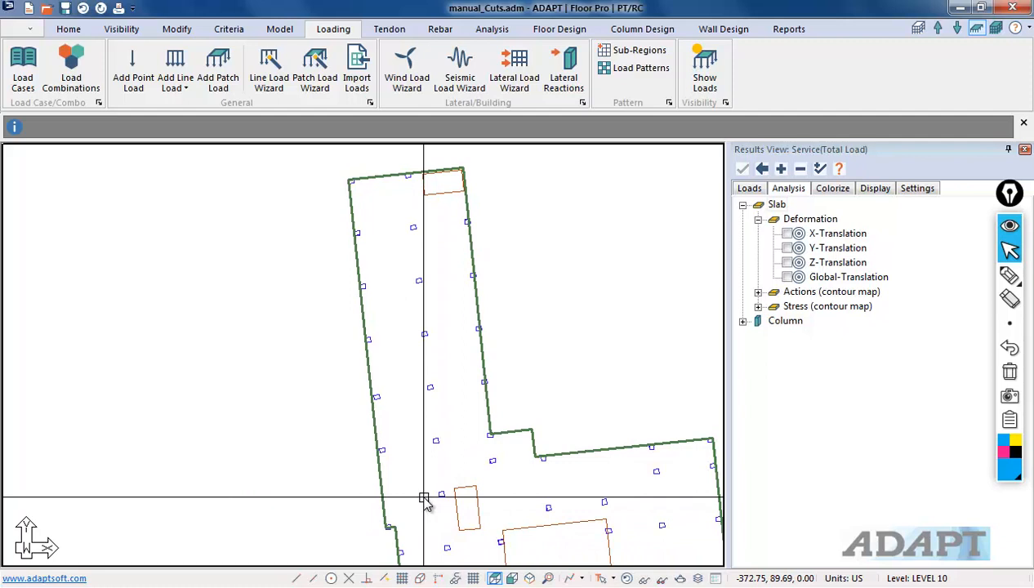
{"action": "scroll", "coordinate": [424, 498], "scroll_direction": "down", "scroll_amount": 1}
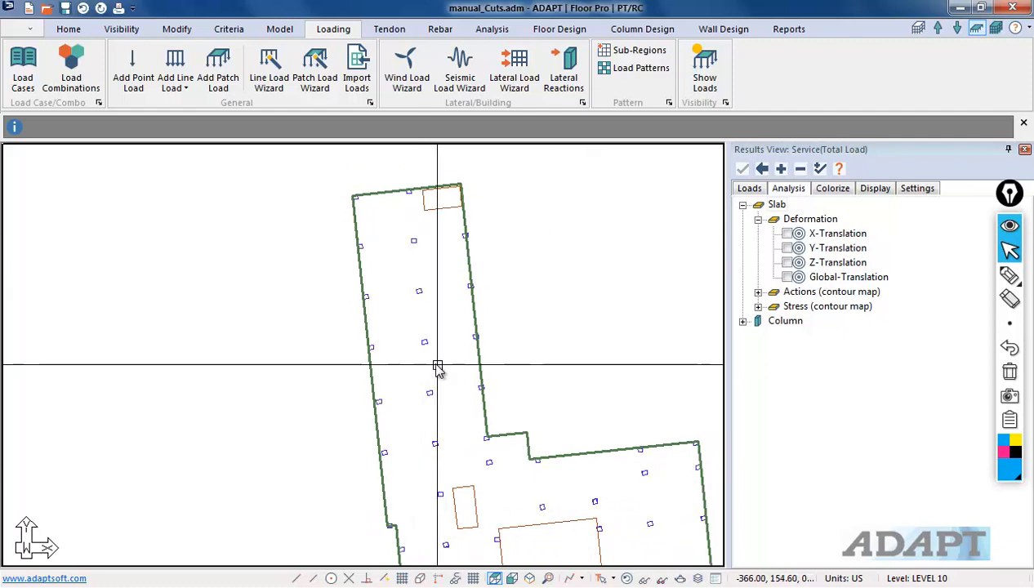
{"action": "middle_click_drag", "start_coordinate": [425, 366], "coordinate": [408, 357]}
{"action": "left_click", "coordinate": [389, 29]}
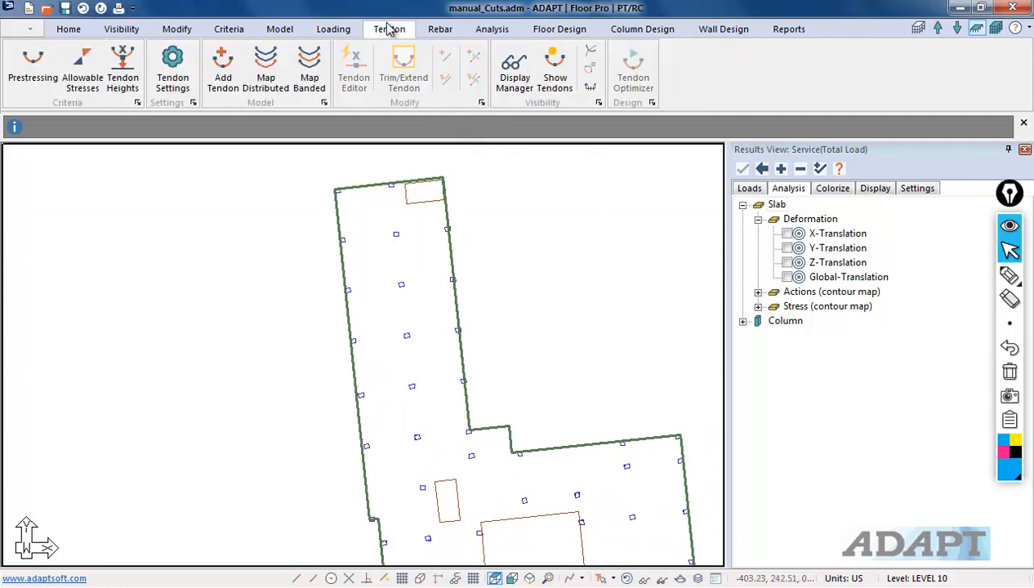
{"action": "left_click", "coordinate": [223, 69]}
{"action": "scroll", "coordinate": [382, 277], "scroll_direction": "up", "scroll_amount": 3}
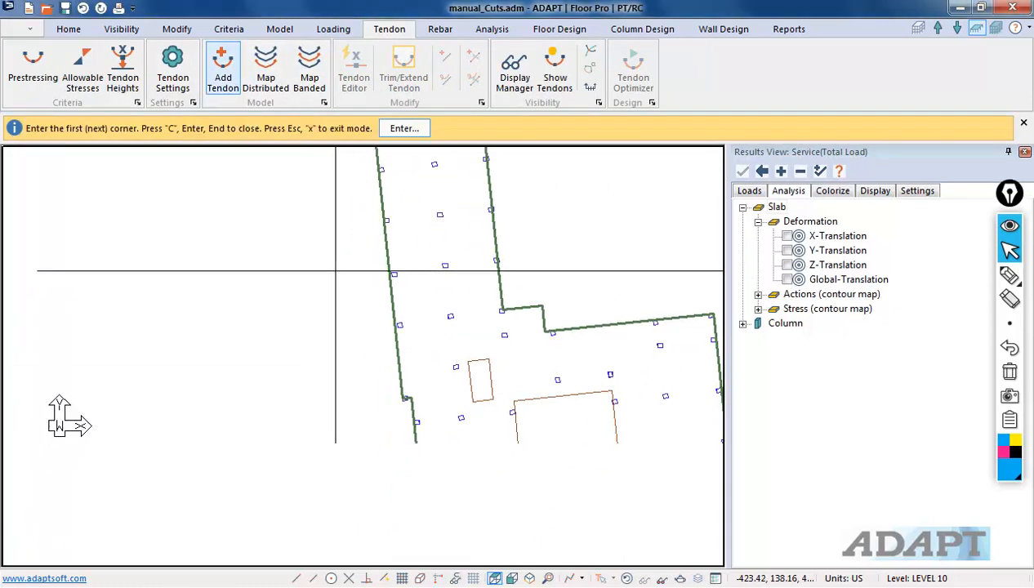
{"action": "scroll", "coordinate": [401, 388], "scroll_direction": "up", "scroll_amount": 5}
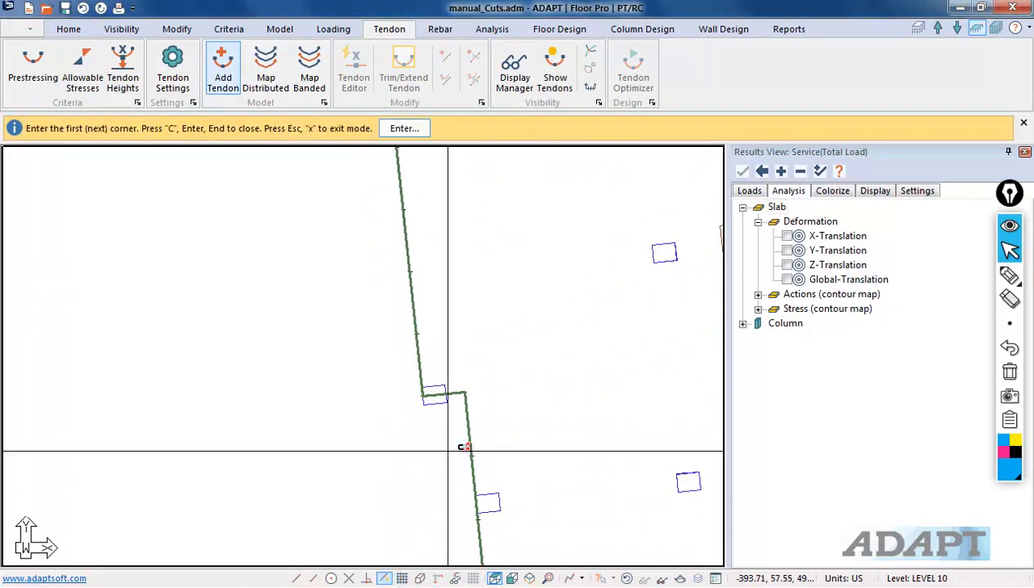
{"action": "left_click", "coordinate": [433, 395]}
{"action": "middle_click_drag", "start_coordinate": [496, 293], "coordinate": [437, 490]}
{"action": "scroll", "coordinate": [433, 478], "scroll_direction": "down", "scroll_amount": 3}
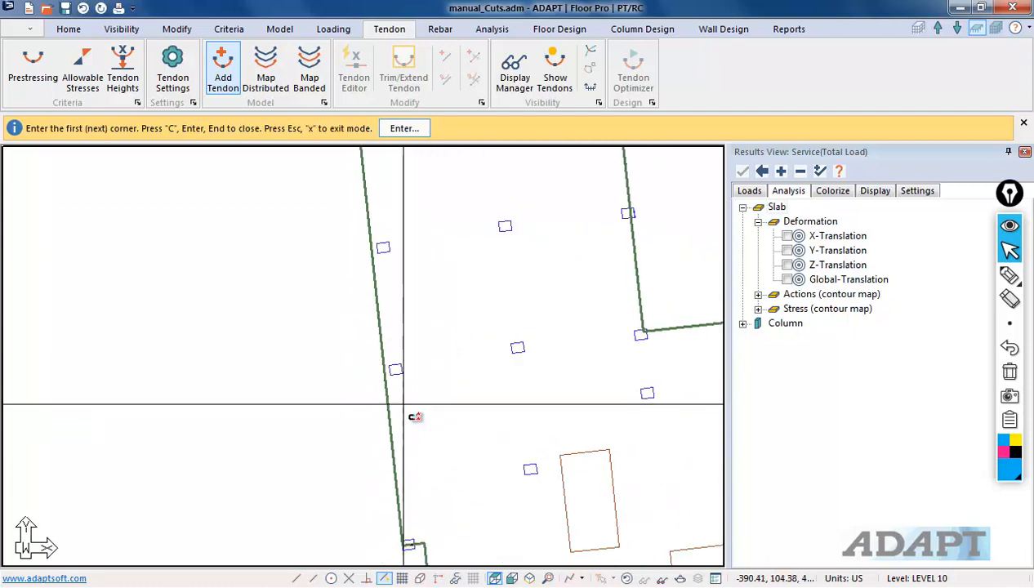
{"action": "left_click", "coordinate": [385, 271]}
{"action": "middle_click_drag", "start_coordinate": [399, 221], "coordinate": [426, 373]}
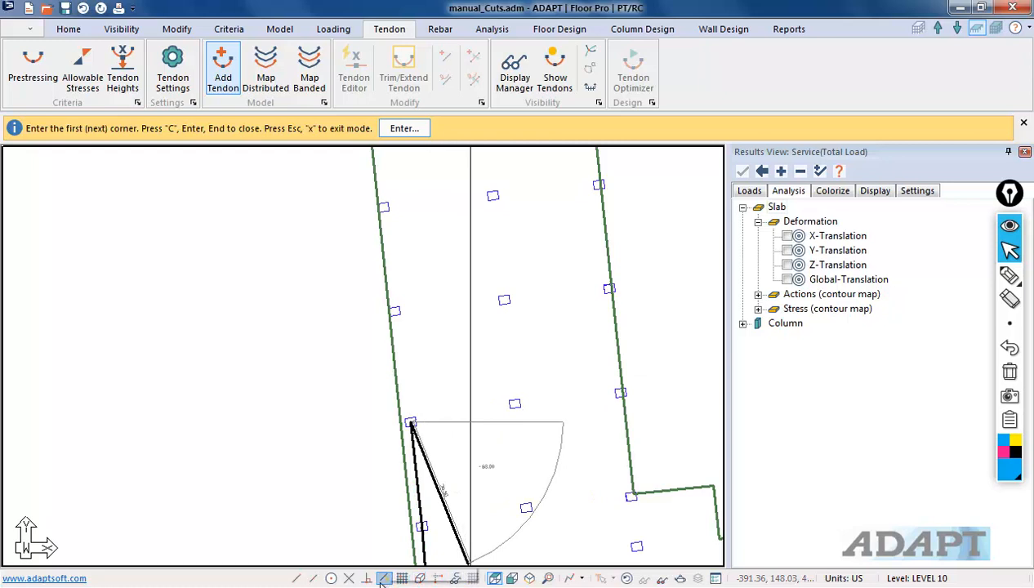
Step: Turn on endpoint snapping and extend the tendon up the western edge to the wing's northern corner, then finish it
{"action": "left_click", "coordinate": [302, 582]}
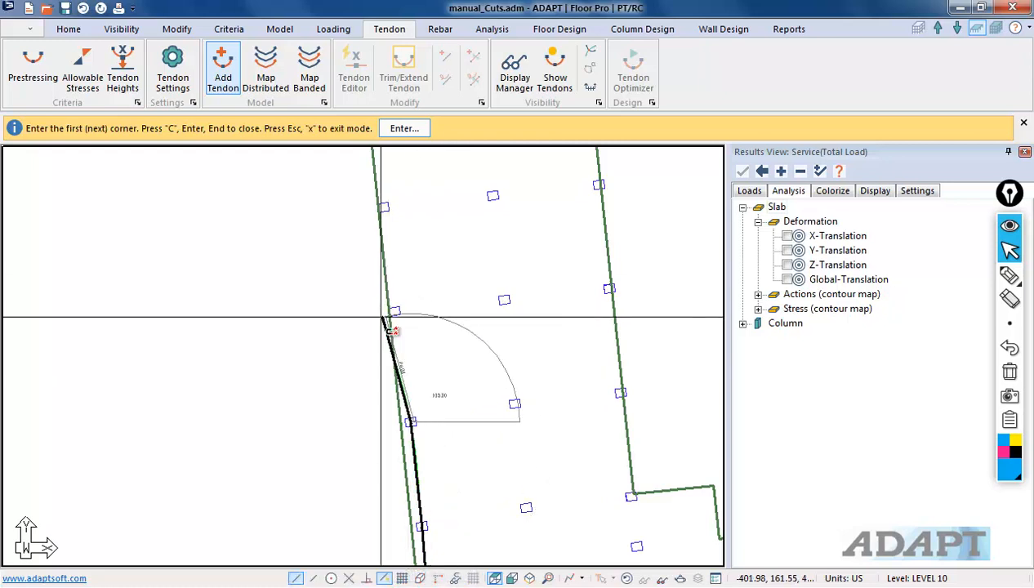
{"action": "left_click", "coordinate": [396, 309]}
{"action": "scroll", "coordinate": [429, 253], "scroll_direction": "up", "scroll_amount": 1}
{"action": "mouse_move", "coordinate": [433, 271]}
{"action": "middle_mouse_down"}
{"action": "mouse_move", "coordinate": [462, 344]}
{"action": "mouse_move", "coordinate": [448, 307]}
{"action": "middle_mouse_up"}
{"action": "left_click", "coordinate": [402, 276]}
{"action": "middle_click_drag", "start_coordinate": [424, 224], "coordinate": [471, 437]}
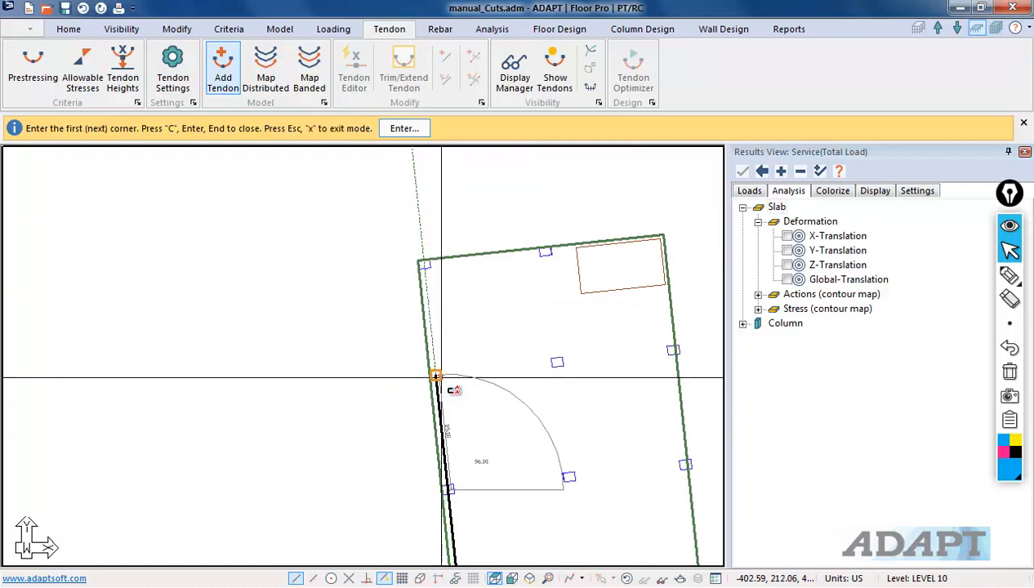
{"action": "left_click", "coordinate": [368, 578]}
{"action": "scroll", "coordinate": [415, 245], "scroll_direction": "up", "scroll_amount": 1}
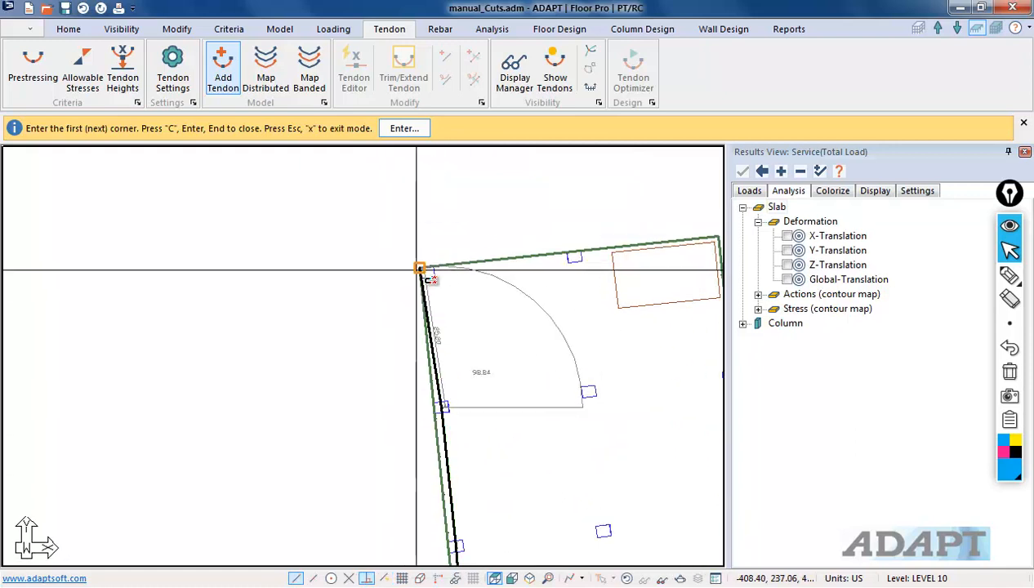
{"action": "right_click", "coordinate": [394, 255]}
{"action": "left_click", "coordinate": [427, 261]}
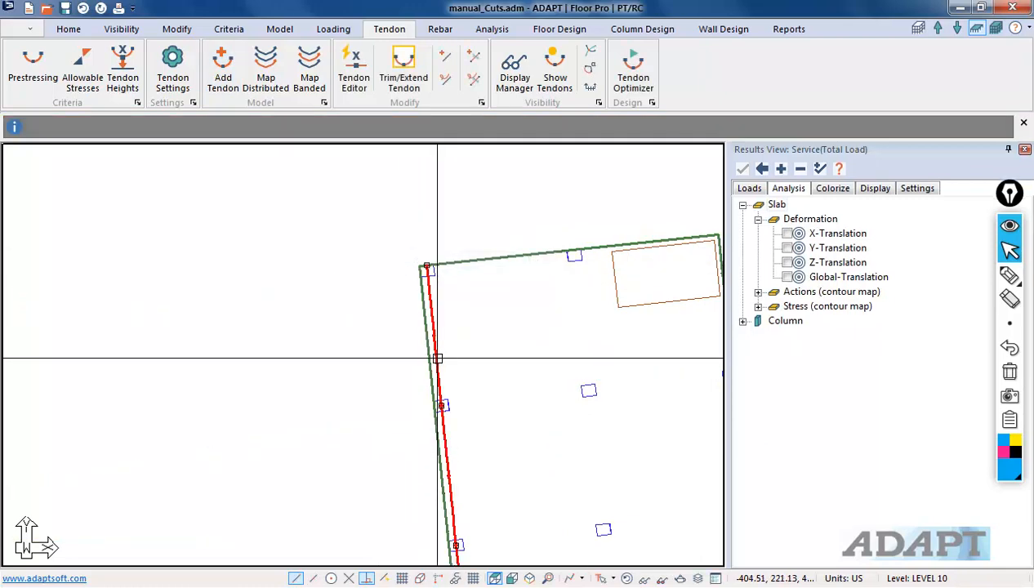
{"action": "key", "text": "Return"}
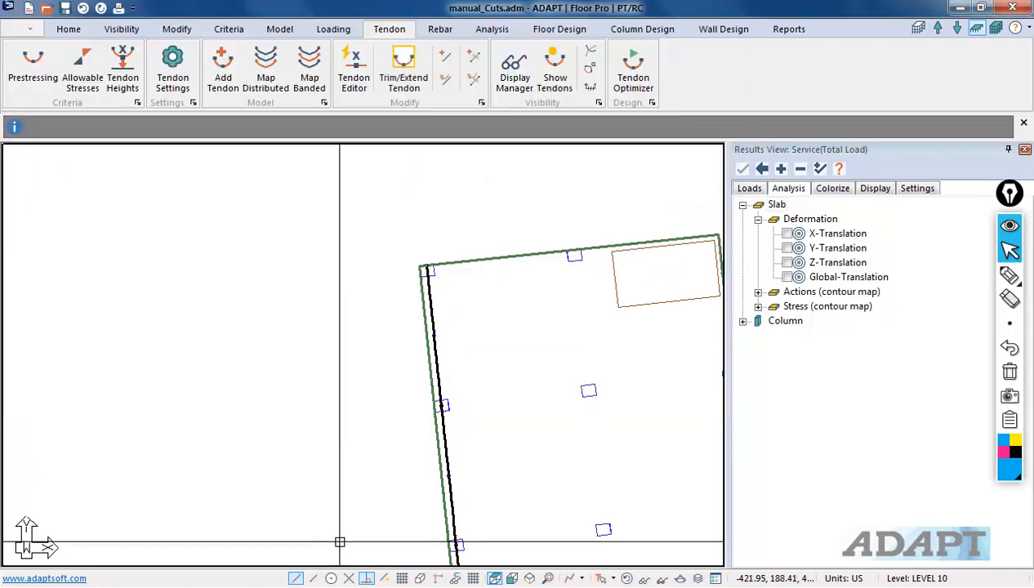
Step: Set the tendon line colour to blue in the Color Palette
{"action": "scroll", "coordinate": [403, 307], "scroll_direction": "down", "scroll_amount": 3}
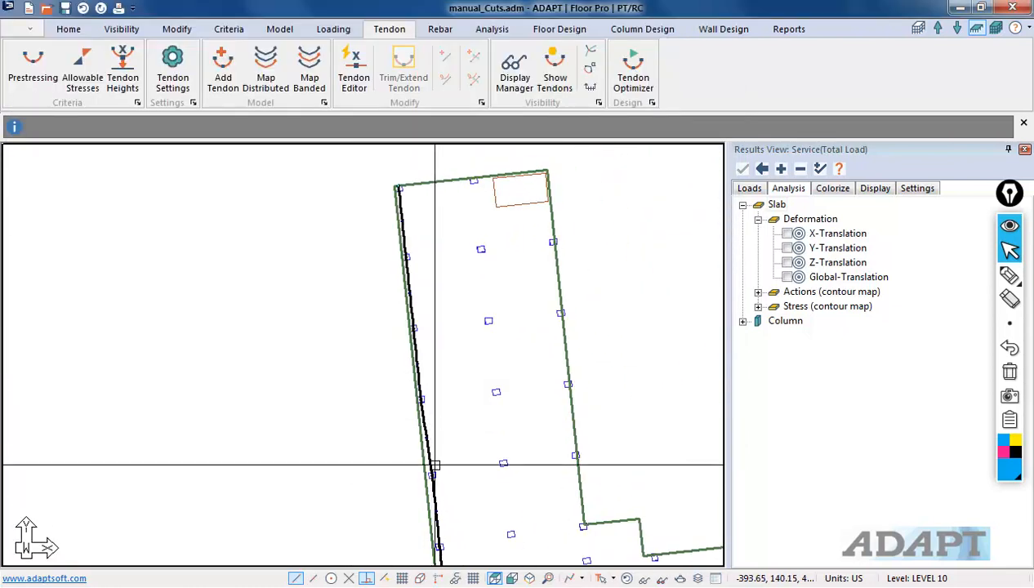
{"action": "left_click", "coordinate": [124, 30]}
{"action": "left_click", "coordinate": [98, 72]}
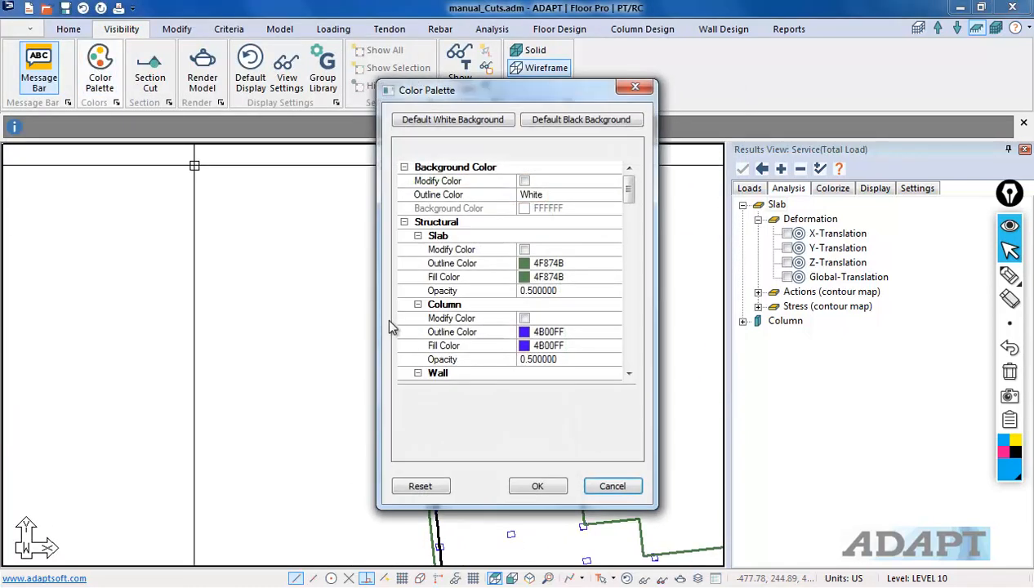
{"action": "left_click_drag", "start_coordinate": [627, 192], "coordinate": [629, 256]}
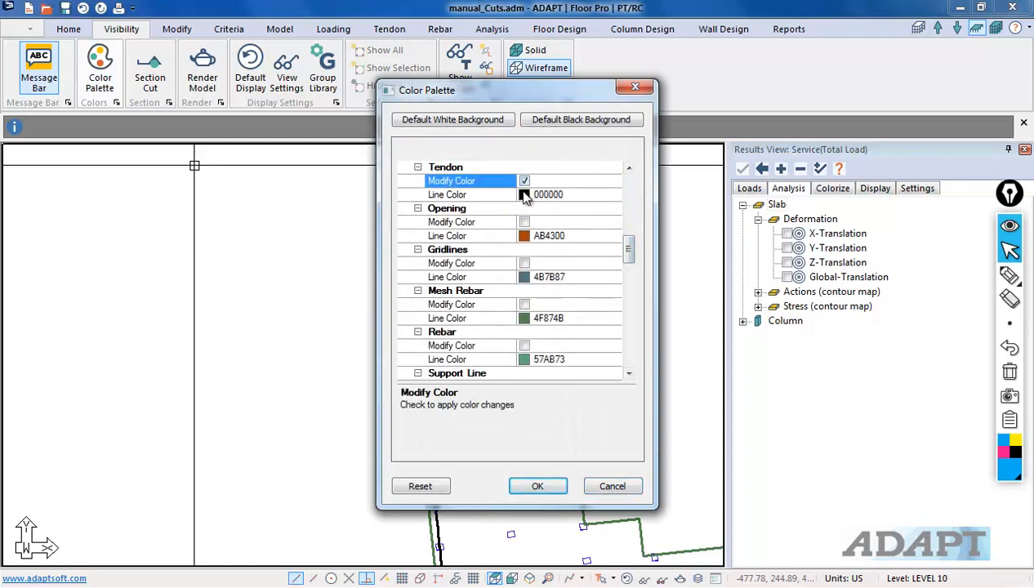
{"action": "left_click", "coordinate": [613, 195]}
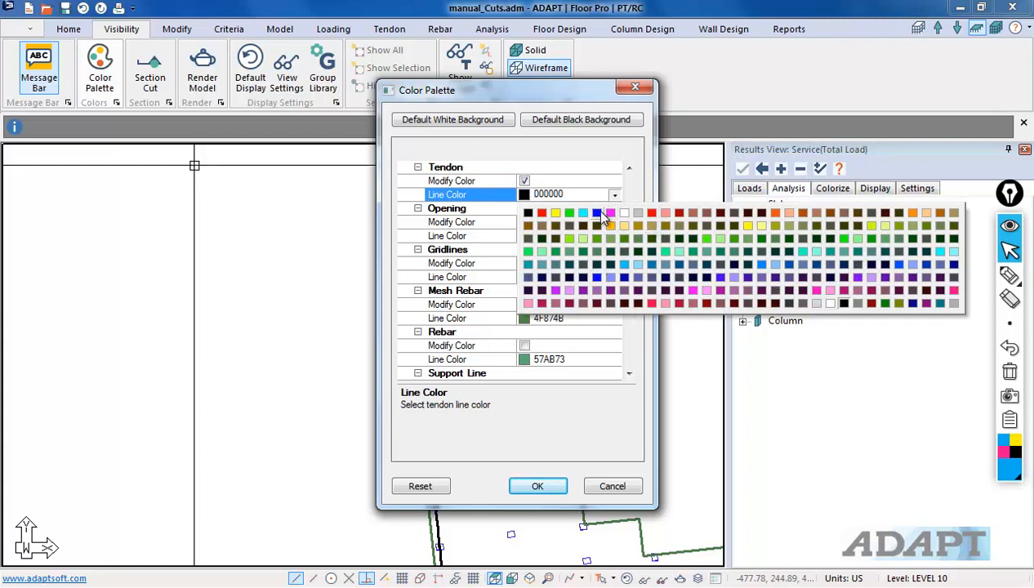
{"action": "left_click", "coordinate": [597, 214]}
{"action": "left_click", "coordinate": [517, 484]}
Step: Open the tendon's properties and review its Stressing and Shape/System/Friction settings
{"action": "middle_click_drag", "start_coordinate": [405, 316], "coordinate": [405, 152]}
{"action": "scroll", "coordinate": [396, 75], "scroll_direction": "down", "scroll_amount": 2}
{"action": "middle_click_drag", "start_coordinate": [429, 330], "coordinate": [412, 393]}
{"action": "scroll", "coordinate": [413, 399], "scroll_direction": "up", "scroll_amount": 3}
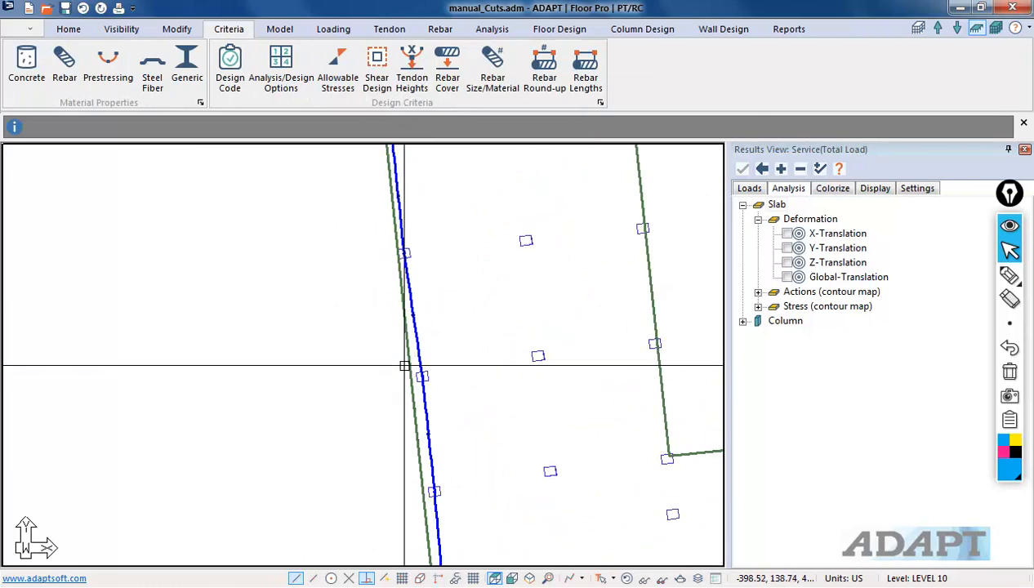
{"action": "double_click", "coordinate": [417, 327]}
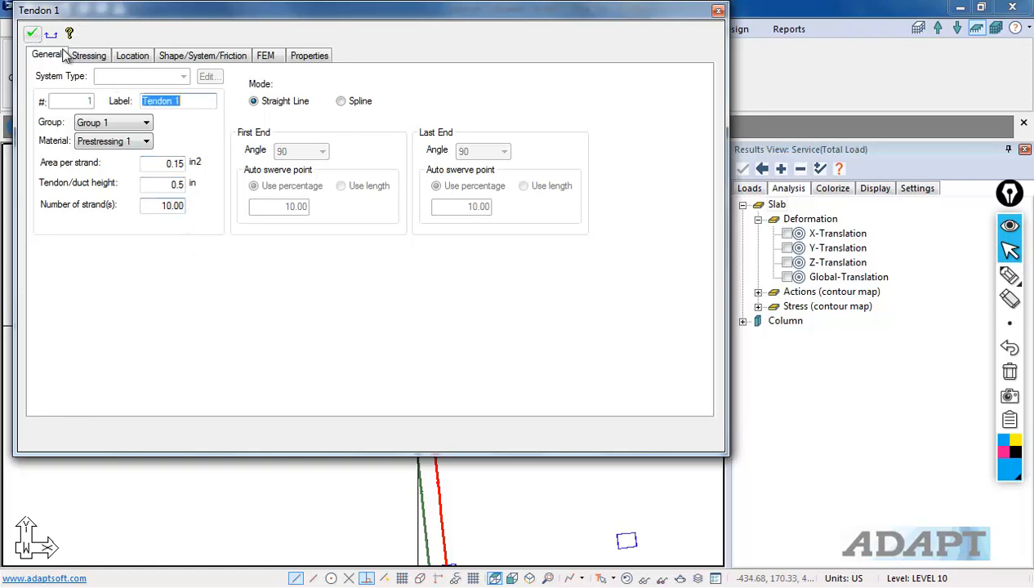
{"action": "left_click", "coordinate": [90, 57]}
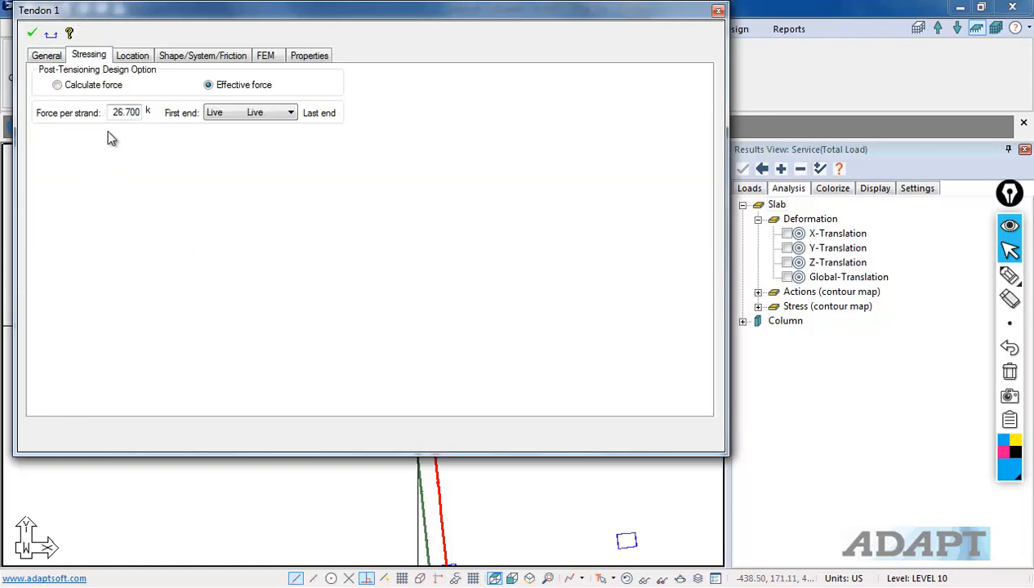
{"action": "left_click", "coordinate": [180, 56]}
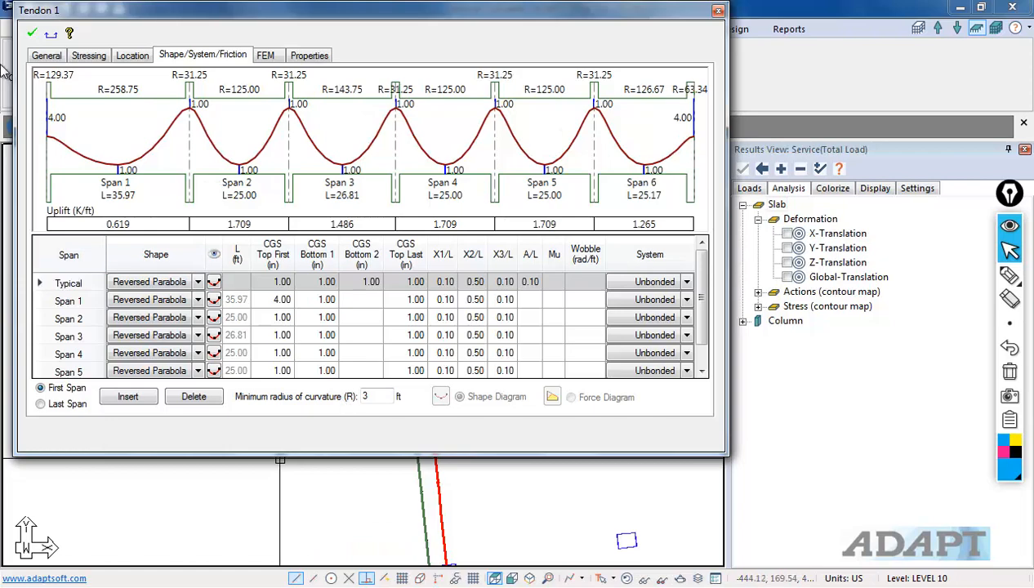
{"action": "left_click", "coordinate": [27, 34]}
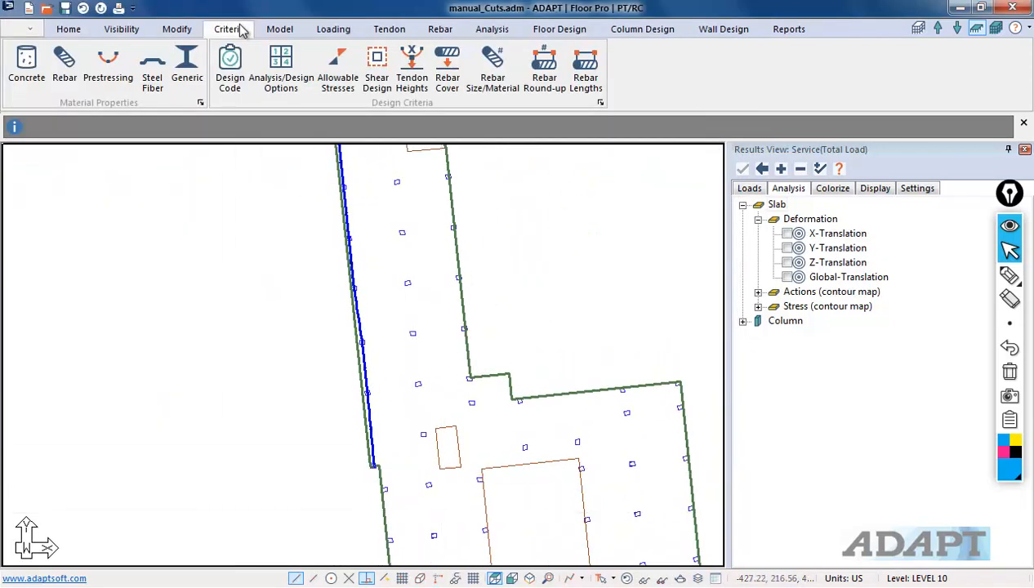
Step: Add a second tendon parallel to the first, from the wing's base up to its northern edge
{"action": "left_click", "coordinate": [389, 29]}
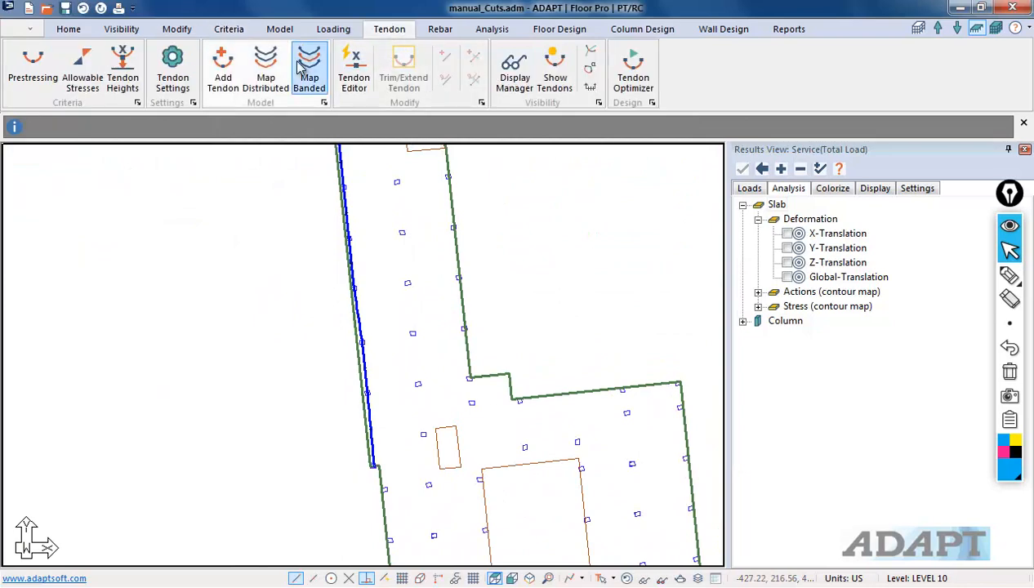
{"action": "left_click", "coordinate": [223, 72]}
{"action": "middle_click_drag", "start_coordinate": [407, 506], "coordinate": [410, 424]}
{"action": "scroll", "coordinate": [411, 423], "scroll_direction": "up", "scroll_amount": 2}
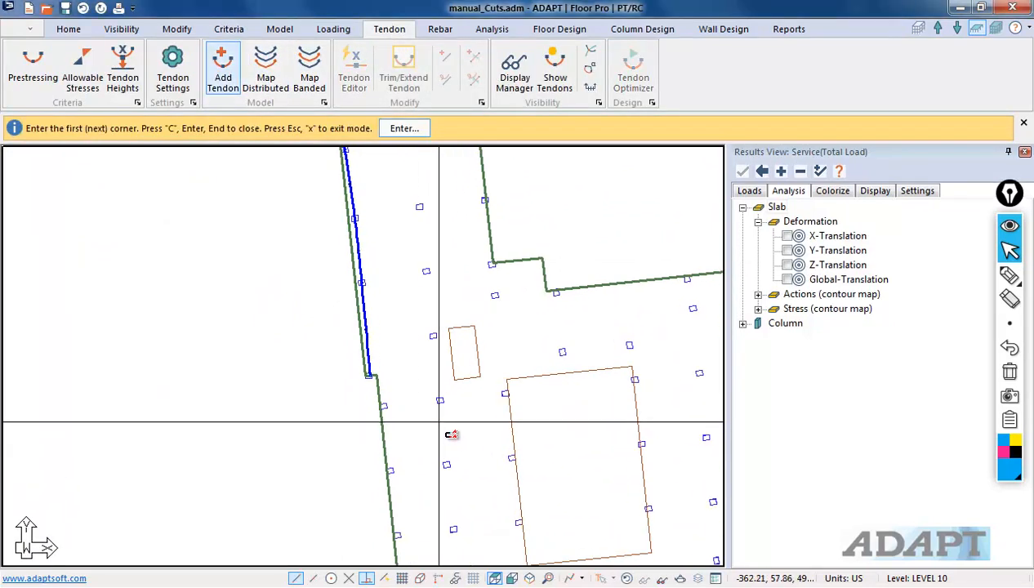
{"action": "left_click", "coordinate": [442, 426]}
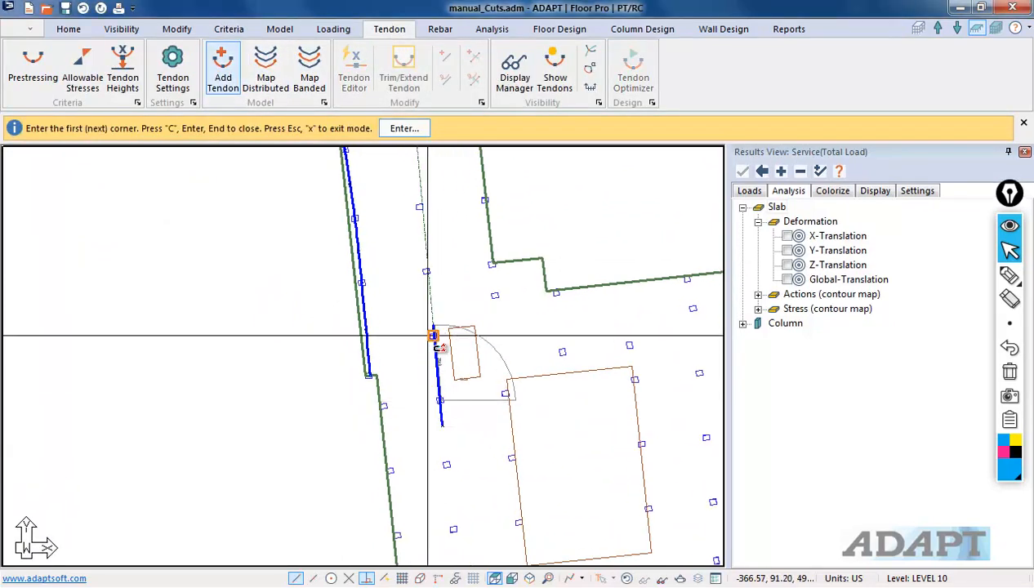
{"action": "middle_click_drag", "start_coordinate": [421, 213], "coordinate": [445, 478]}
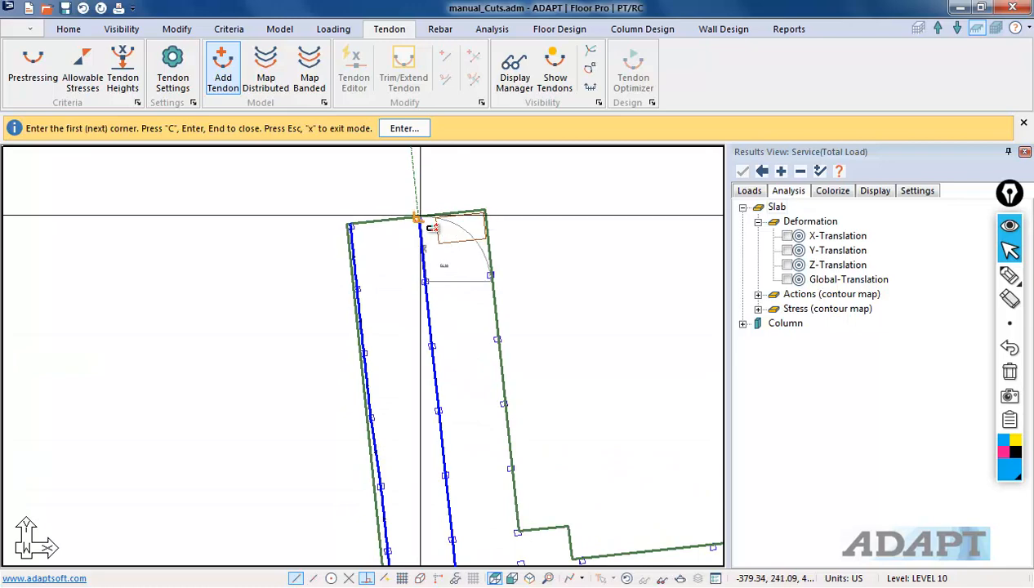
{"action": "middle_click_drag", "start_coordinate": [426, 314], "coordinate": [381, 190]}
Step: Draw a third tendon along the eastern edge of the northern wing
{"action": "scroll", "coordinate": [382, 190], "scroll_direction": "down", "scroll_amount": 1}
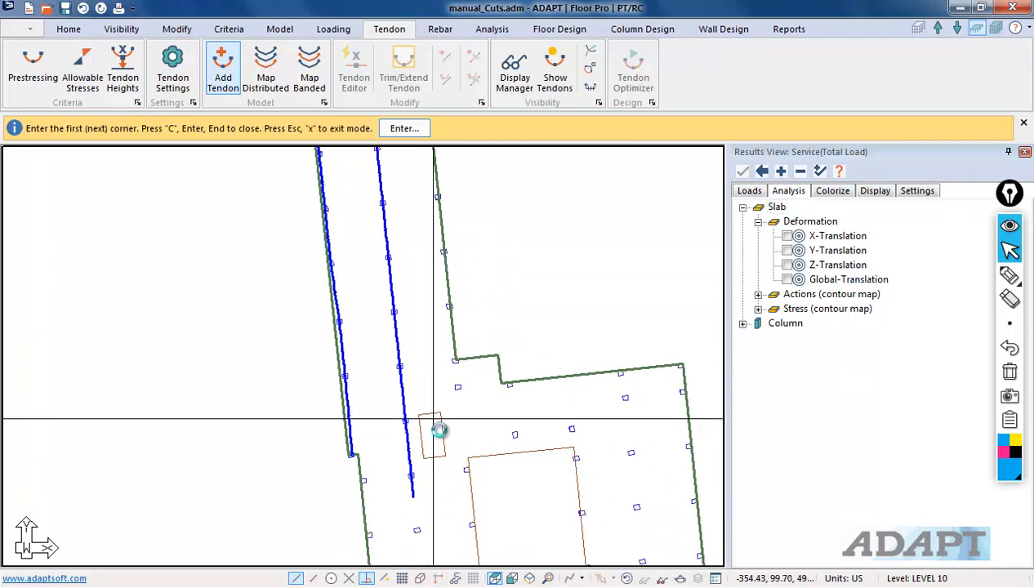
{"action": "scroll", "coordinate": [444, 425], "scroll_direction": "up", "scroll_amount": 1}
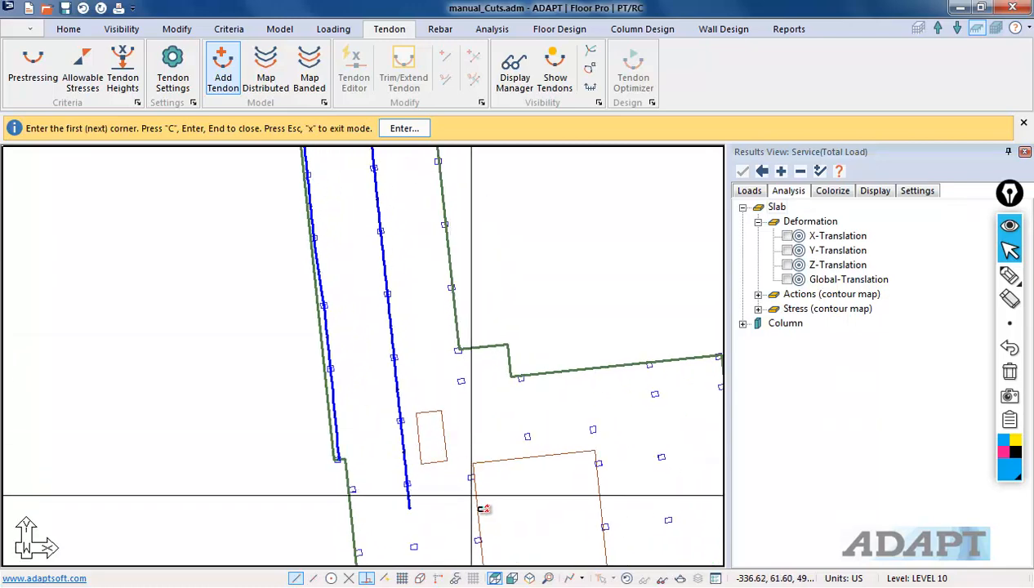
{"action": "scroll", "coordinate": [469, 500], "scroll_direction": "up", "scroll_amount": 2}
{"action": "scroll", "coordinate": [468, 498], "scroll_direction": "up", "scroll_amount": 1}
{"action": "left_click", "coordinate": [475, 490]}
{"action": "left_click", "coordinate": [473, 450]}
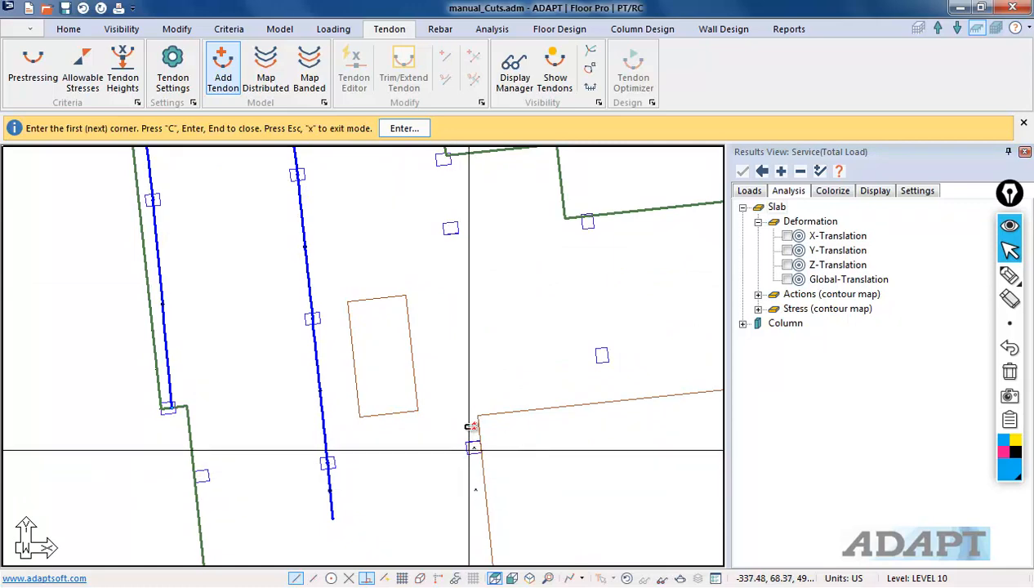
{"action": "scroll", "coordinate": [445, 497], "scroll_direction": "down", "scroll_amount": 2}
{"action": "scroll", "coordinate": [425, 545], "scroll_direction": "down", "scroll_amount": 1}
{"action": "left_click", "coordinate": [441, 335]}
{"action": "middle_click_drag", "start_coordinate": [393, 280], "coordinate": [443, 518]}
{"action": "scroll", "coordinate": [454, 510], "scroll_direction": "up", "scroll_amount": 4}
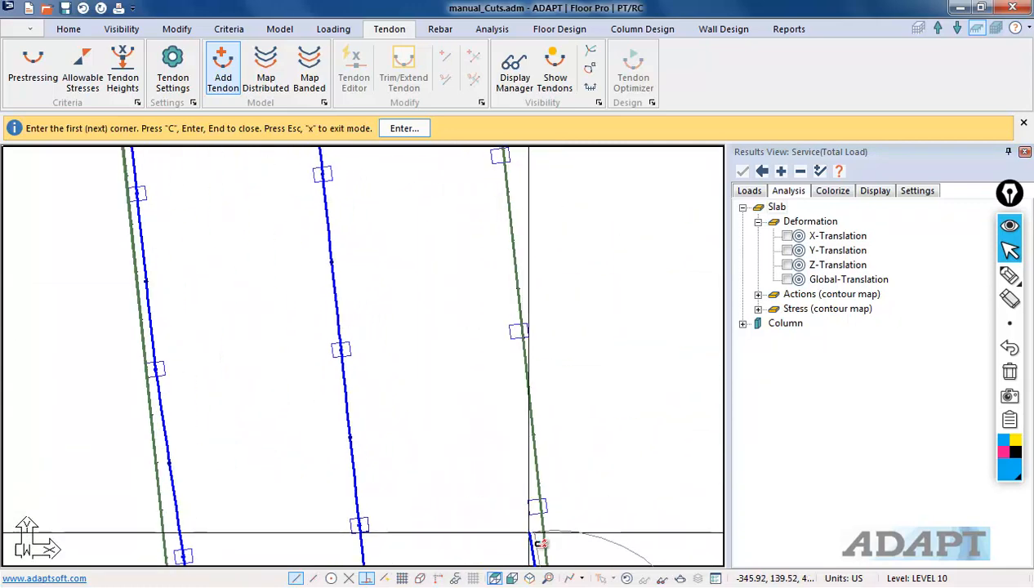
{"action": "scroll", "coordinate": [540, 425], "scroll_direction": "up", "scroll_amount": 4}
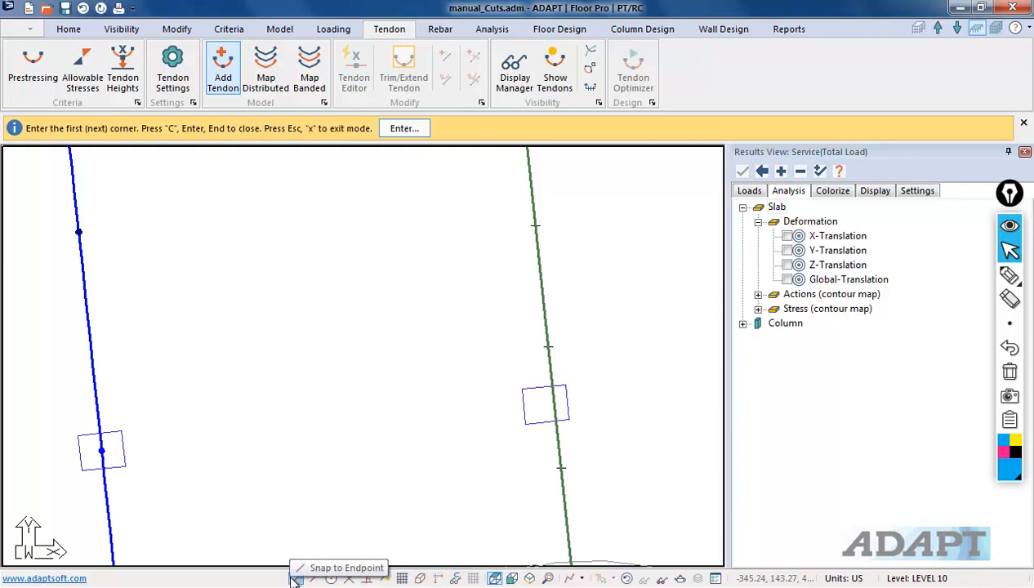
{"action": "scroll", "coordinate": [559, 418], "scroll_direction": "up", "scroll_amount": 3}
{"action": "middle_click_drag", "start_coordinate": [497, 254], "coordinate": [568, 455]}
{"action": "scroll", "coordinate": [563, 535], "scroll_direction": "down", "scroll_amount": 3}
{"action": "scroll", "coordinate": [588, 413], "scroll_direction": "up", "scroll_amount": 2}
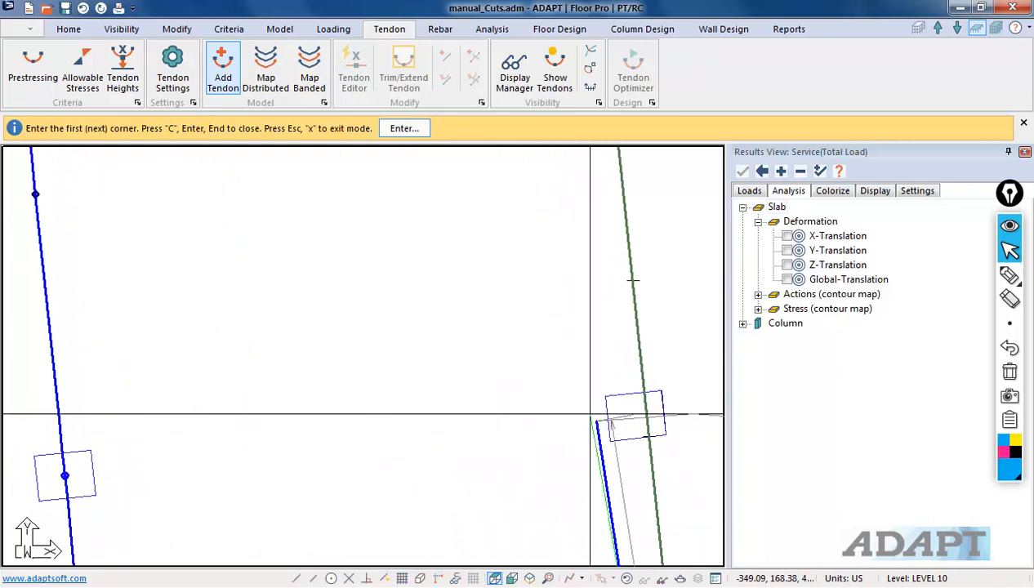
Step: Finish routing the third tendon down the eastern edge past the wing's base and exit the Add Tendon command
{"action": "left_click", "coordinate": [626, 417]}
{"action": "middle_click_drag", "start_coordinate": [530, 284], "coordinate": [559, 556]}
{"action": "scroll", "coordinate": [570, 334], "scroll_direction": "up", "scroll_amount": 2}
{"action": "scroll", "coordinate": [570, 274], "scroll_direction": "down", "scroll_amount": 3}
{"action": "middle_click_drag", "start_coordinate": [570, 241], "coordinate": [591, 561]}
{"action": "scroll", "coordinate": [578, 468], "scroll_direction": "up", "scroll_amount": 2}
{"action": "scroll", "coordinate": [581, 458], "scroll_direction": "up", "scroll_amount": 1}
{"action": "left_click", "coordinate": [587, 446]}
{"action": "middle_click_drag", "start_coordinate": [475, 330], "coordinate": [502, 559]}
{"action": "scroll", "coordinate": [522, 557], "scroll_direction": "down", "scroll_amount": 3}
{"action": "scroll", "coordinate": [507, 320], "scroll_direction": "up", "scroll_amount": 2}
{"action": "left_click", "coordinate": [542, 381]}
{"action": "middle_click_drag", "start_coordinate": [466, 271], "coordinate": [519, 435]}
{"action": "scroll", "coordinate": [537, 364], "scroll_direction": "up", "scroll_amount": 1}
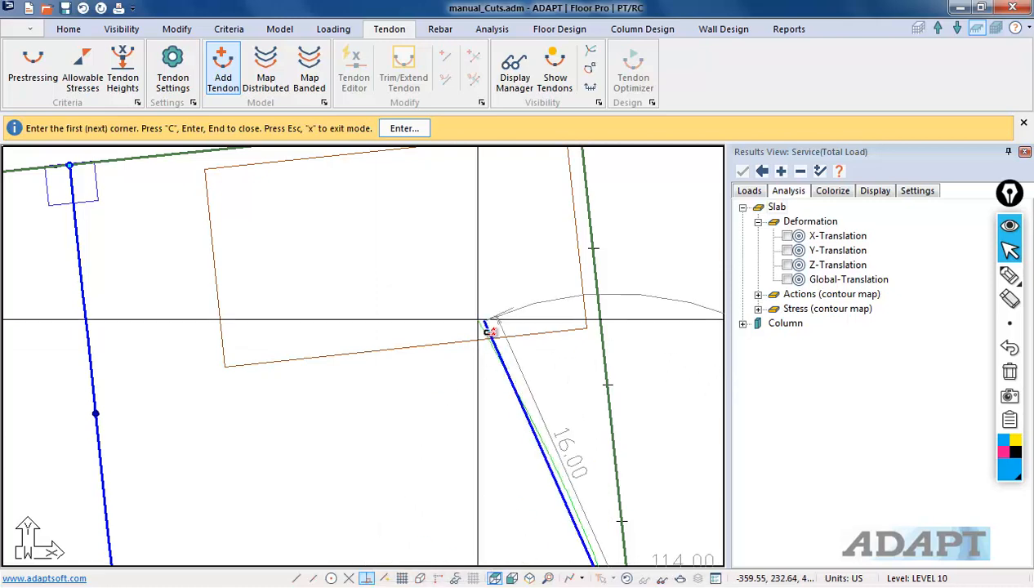
{"action": "scroll", "coordinate": [577, 335], "scroll_direction": "down", "scroll_amount": 5}
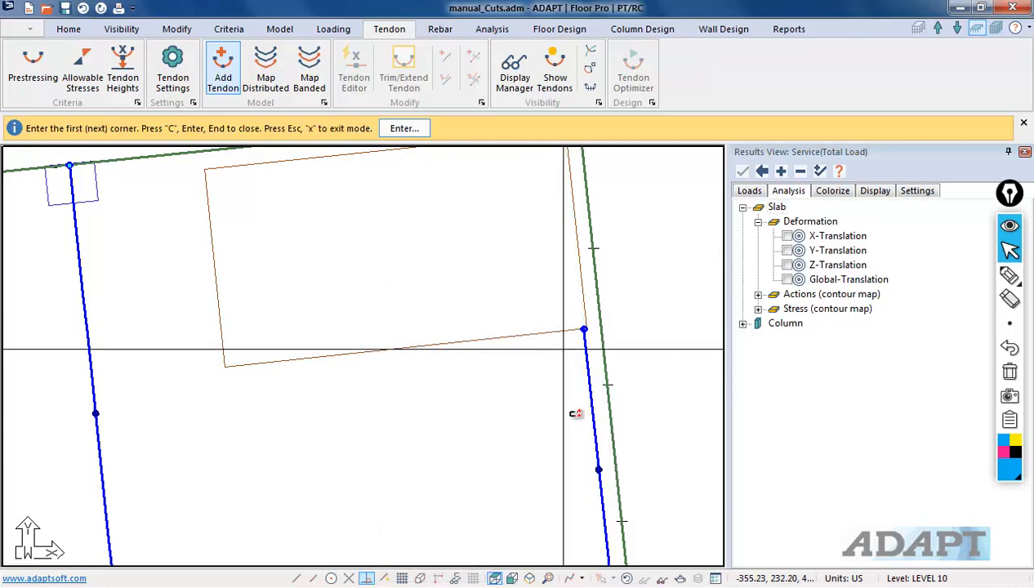
{"action": "scroll", "coordinate": [511, 347], "scroll_direction": "down", "scroll_amount": 3}
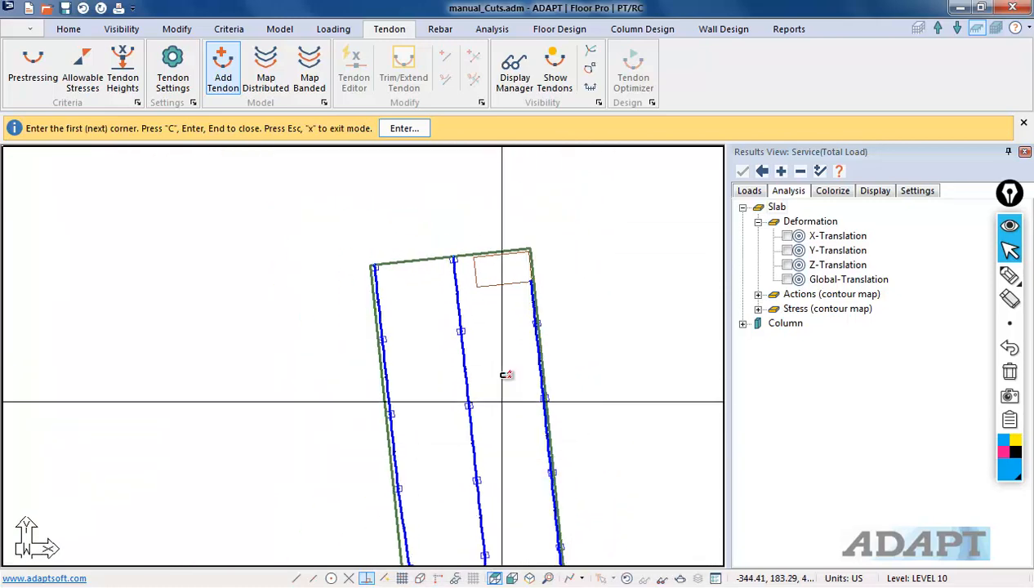
{"action": "right_click", "coordinate": [415, 374]}
{"action": "left_click", "coordinate": [420, 373]}
Step: Set the first span of Tendon 2 to a Cantilever Down shape and apply the change
{"action": "scroll", "coordinate": [485, 418], "scroll_direction": "up", "scroll_amount": 2}
{"action": "double_click", "coordinate": [501, 415]}
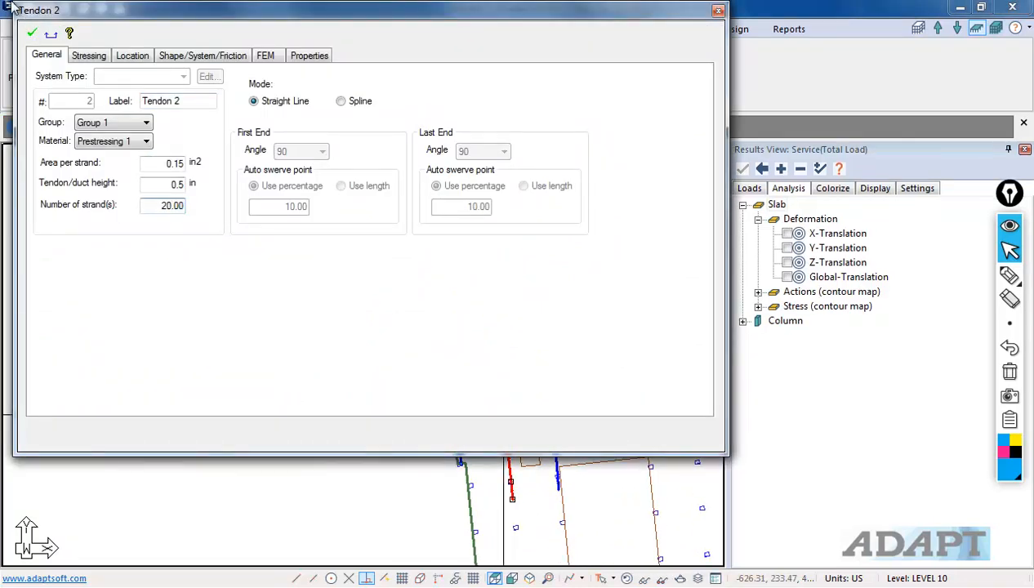
{"action": "left_click", "coordinate": [161, 54]}
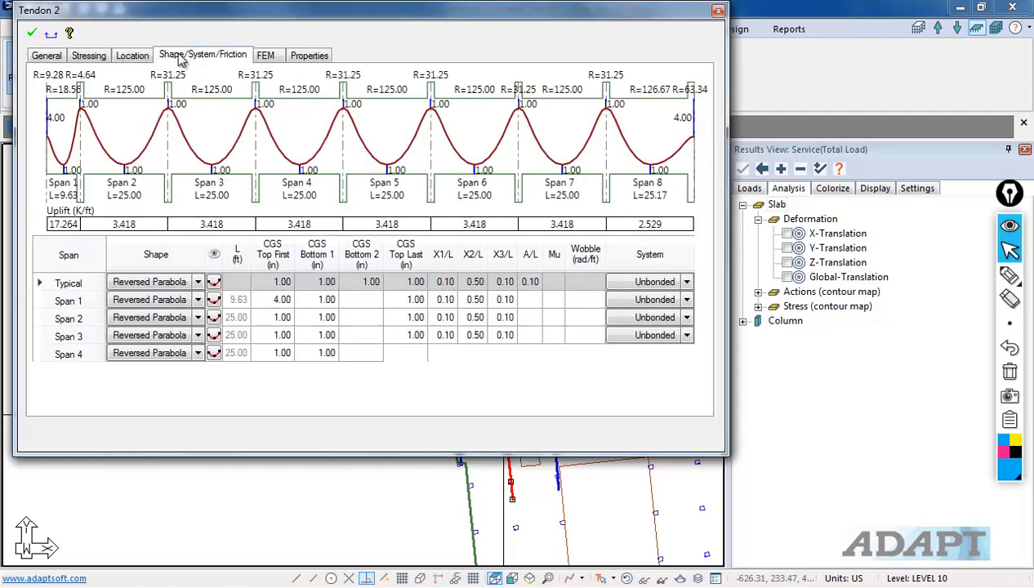
{"action": "left_click", "coordinate": [199, 301]}
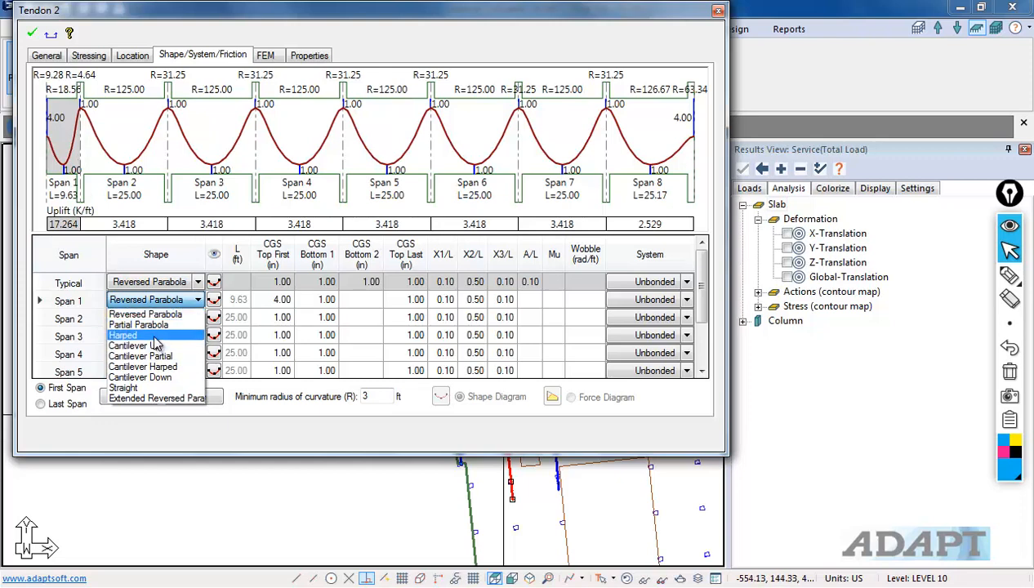
{"action": "left_click", "coordinate": [167, 377]}
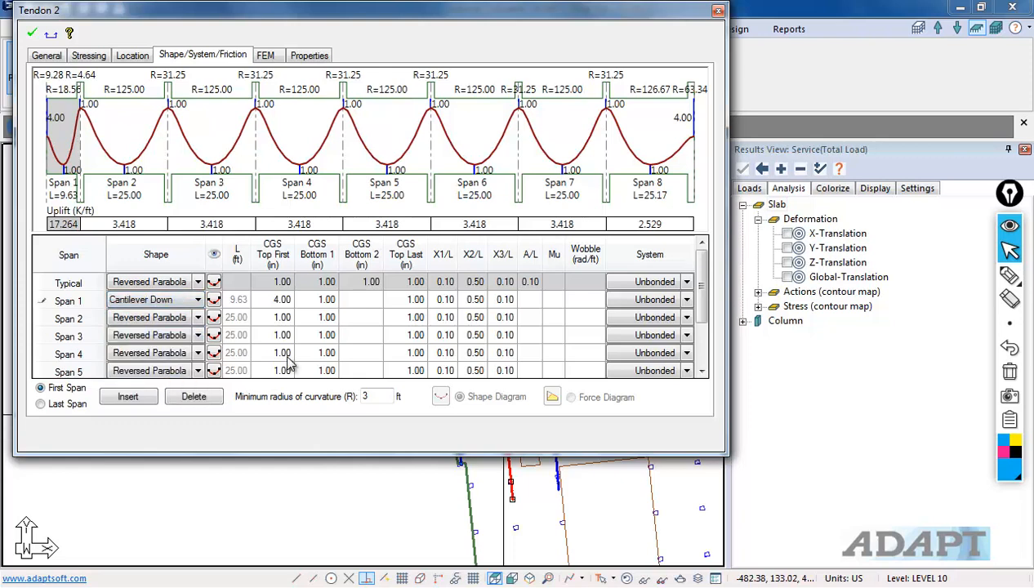
{"action": "left_click", "coordinate": [31, 35]}
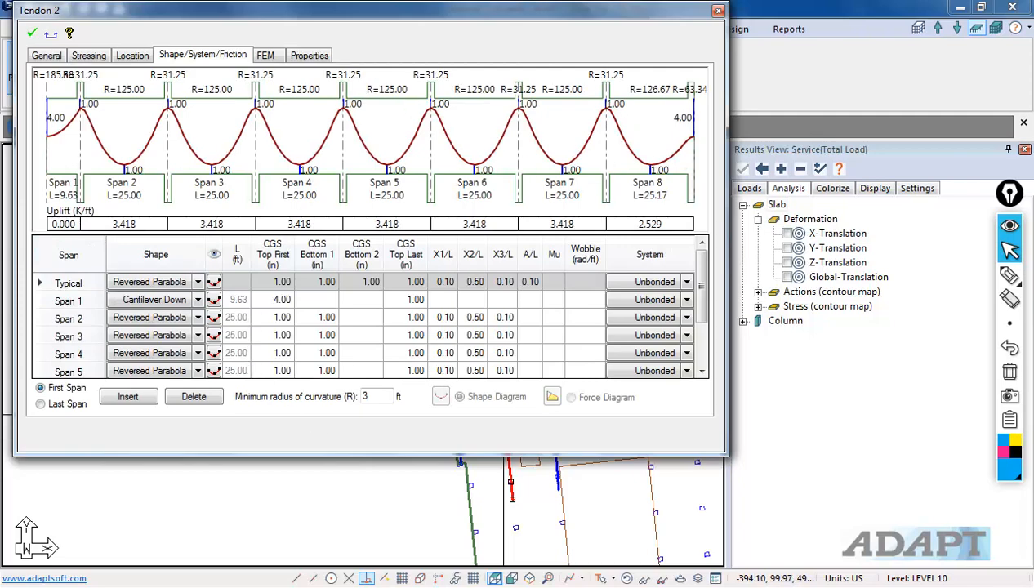
Step: Try to change Tendon 3's first-span shape to Cantilever Down
{"action": "left_click", "coordinate": [525, 503]}
{"action": "double_click", "coordinate": [556, 427]}
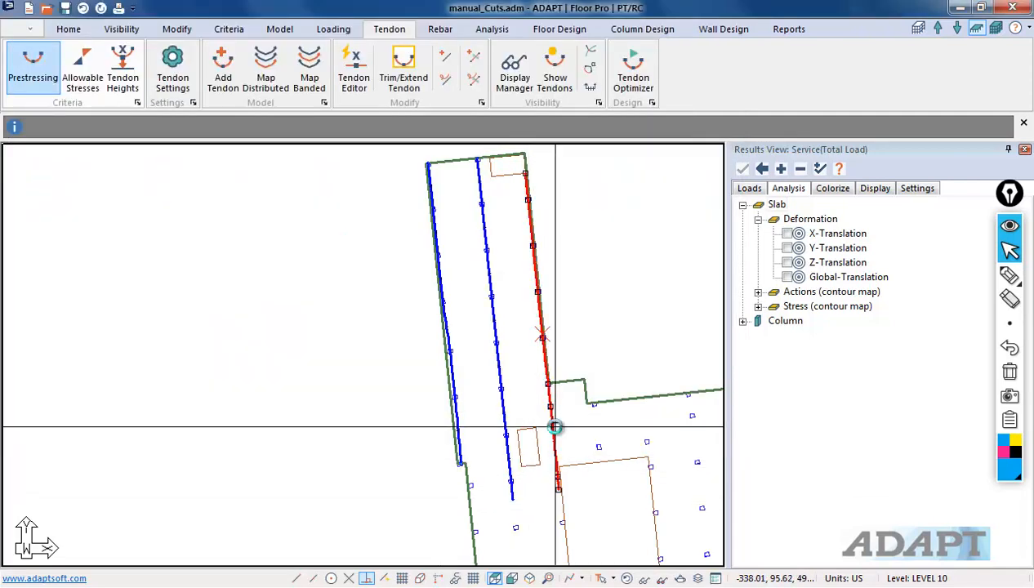
{"action": "left_click", "coordinate": [180, 55]}
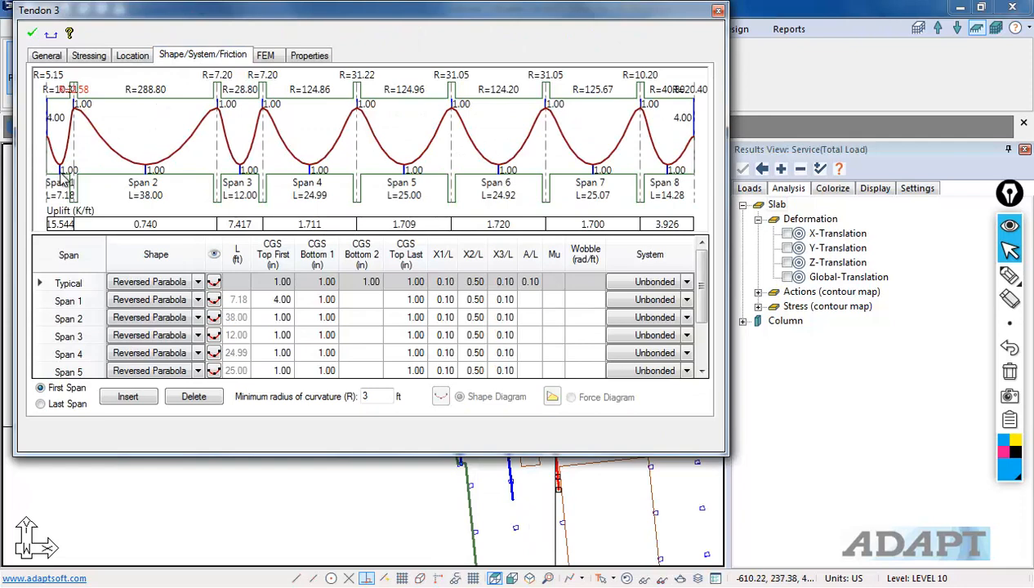
{"action": "left_click", "coordinate": [47, 58]}
{"action": "left_click", "coordinate": [181, 54]}
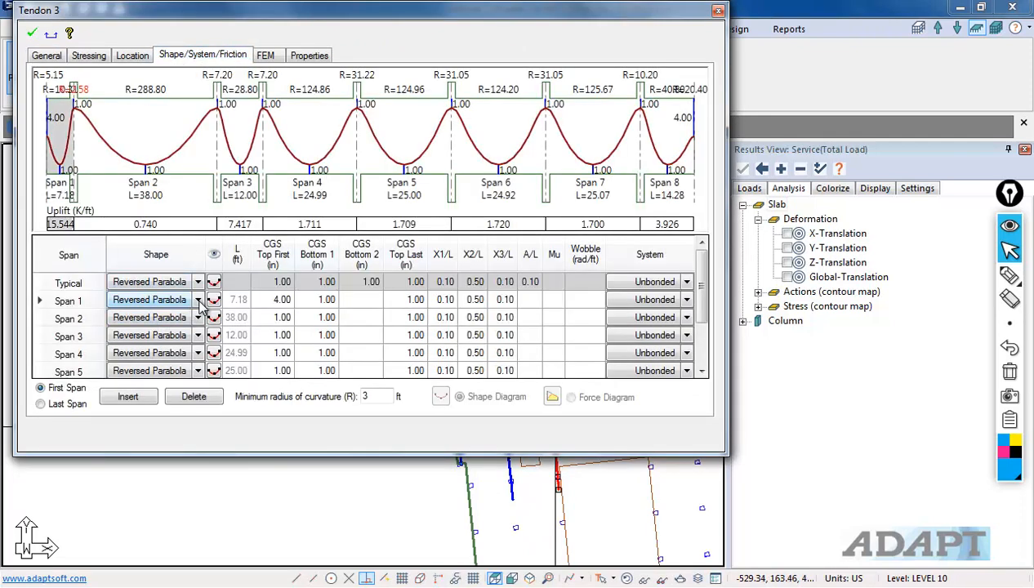
{"action": "left_click", "coordinate": [197, 300]}
{"action": "left_click", "coordinate": [141, 377]}
{"action": "left_click", "coordinate": [237, 337]}
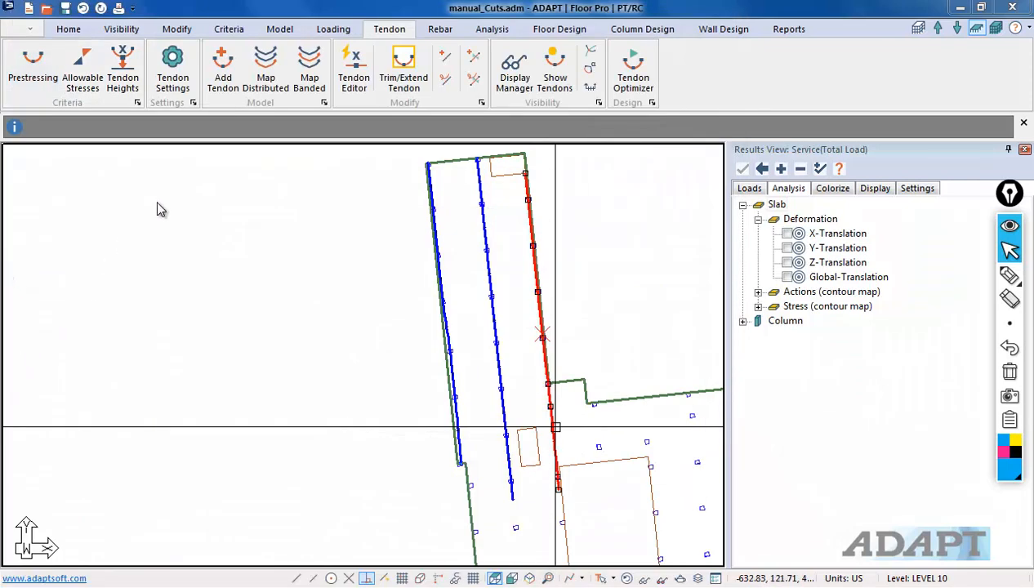
{"action": "key", "text": "Escape"}
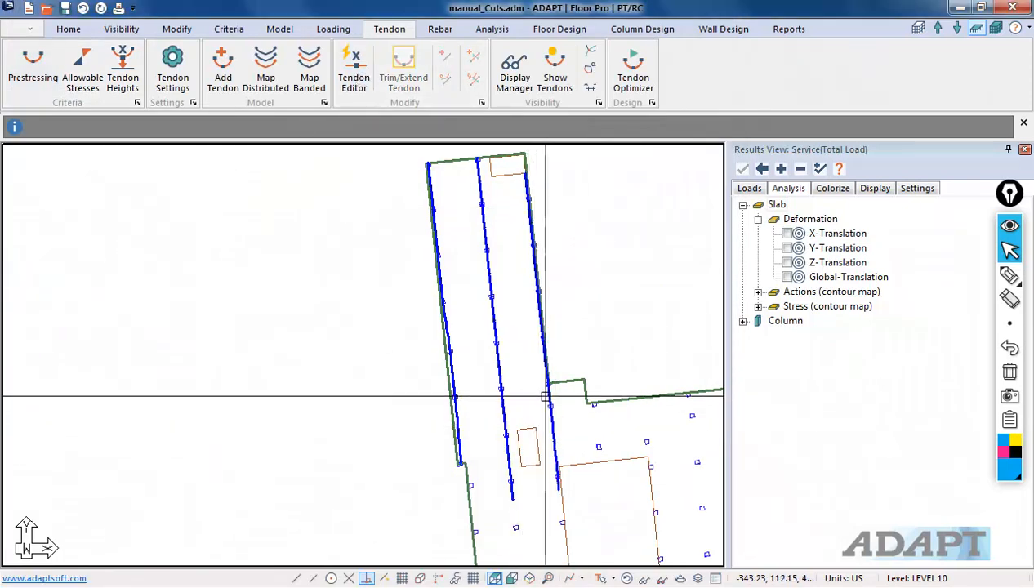
Step: Set the first span of Tendon 3 to a Cantilever Down profile
{"action": "double_click", "coordinate": [547, 397]}
{"action": "left_click", "coordinate": [196, 55]}
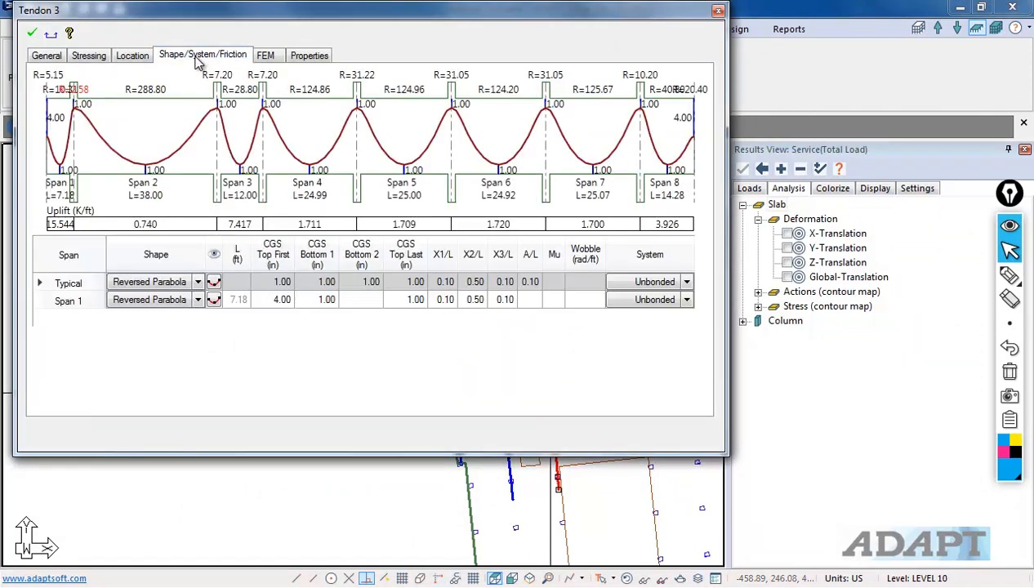
{"action": "left_click", "coordinate": [196, 302]}
{"action": "left_click", "coordinate": [144, 367]}
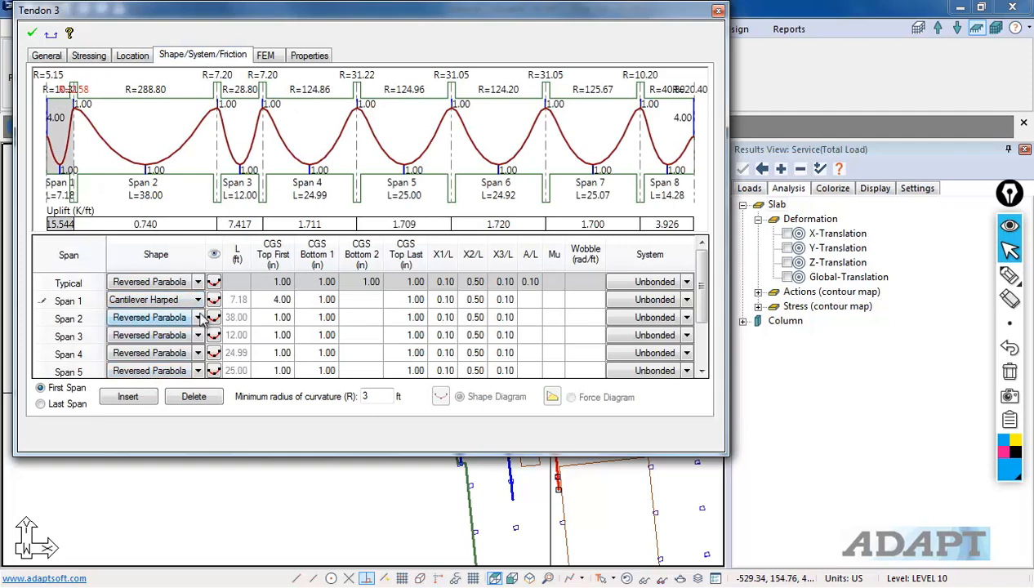
{"action": "left_click", "coordinate": [197, 301]}
{"action": "left_click", "coordinate": [173, 378]}
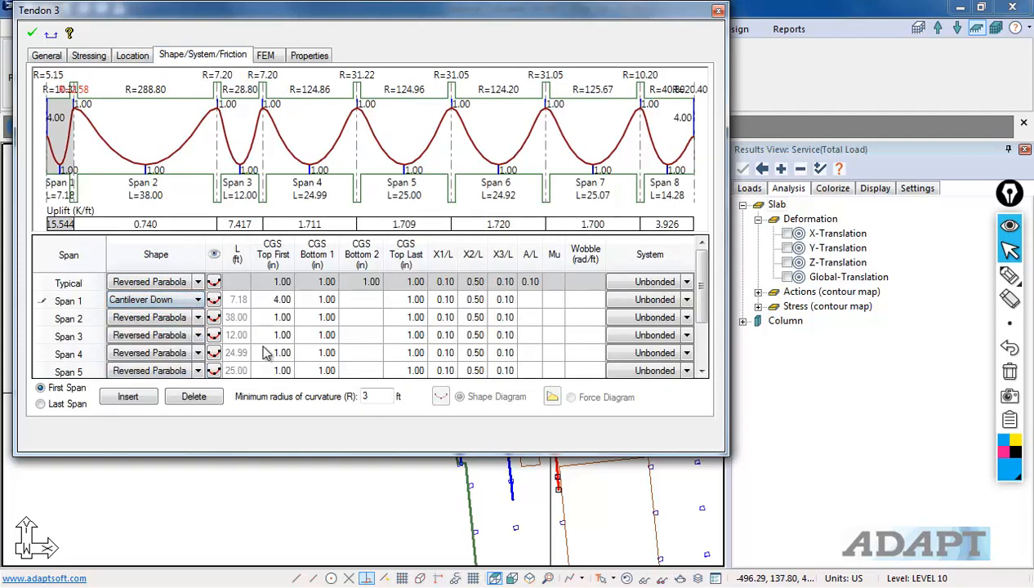
{"action": "left_click", "coordinate": [260, 351]}
Step: Set the shape of Tendon 3's third span to Straight
{"action": "left_click", "coordinate": [198, 333]}
{"action": "left_click", "coordinate": [200, 341]}
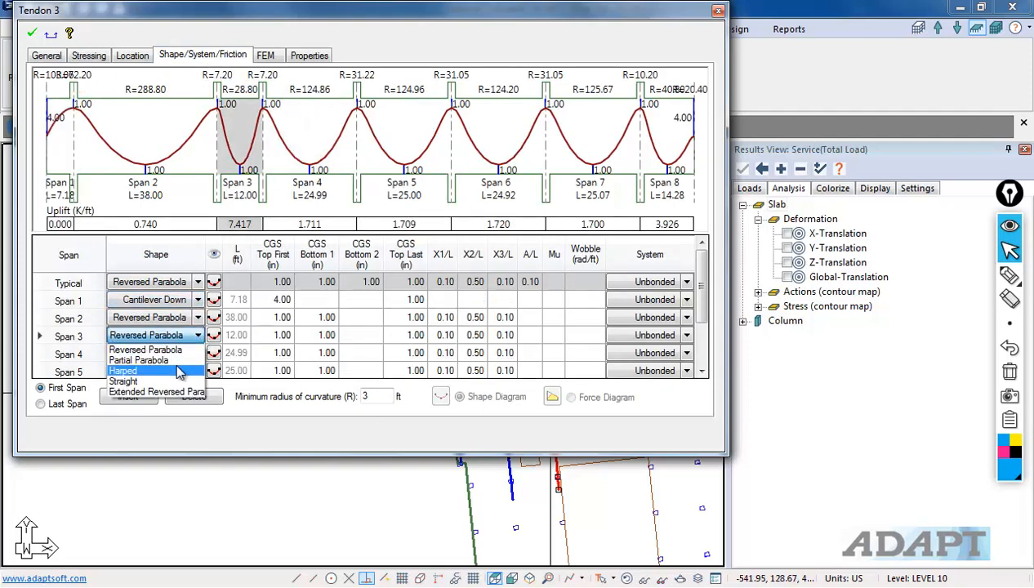
{"action": "left_click", "coordinate": [179, 383]}
{"action": "left_click", "coordinate": [270, 359]}
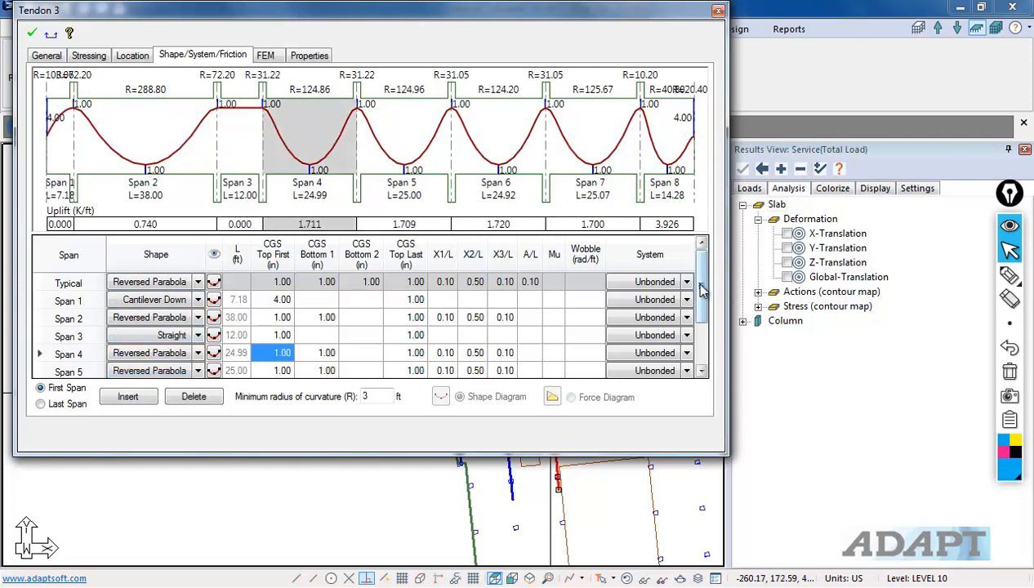
Step: Set Tendon 3's last span (Span 8) to a cantilever shape and apply the changes
{"action": "left_click_drag", "start_coordinate": [701, 290], "coordinate": [708, 347]}
{"action": "left_click", "coordinate": [185, 358]}
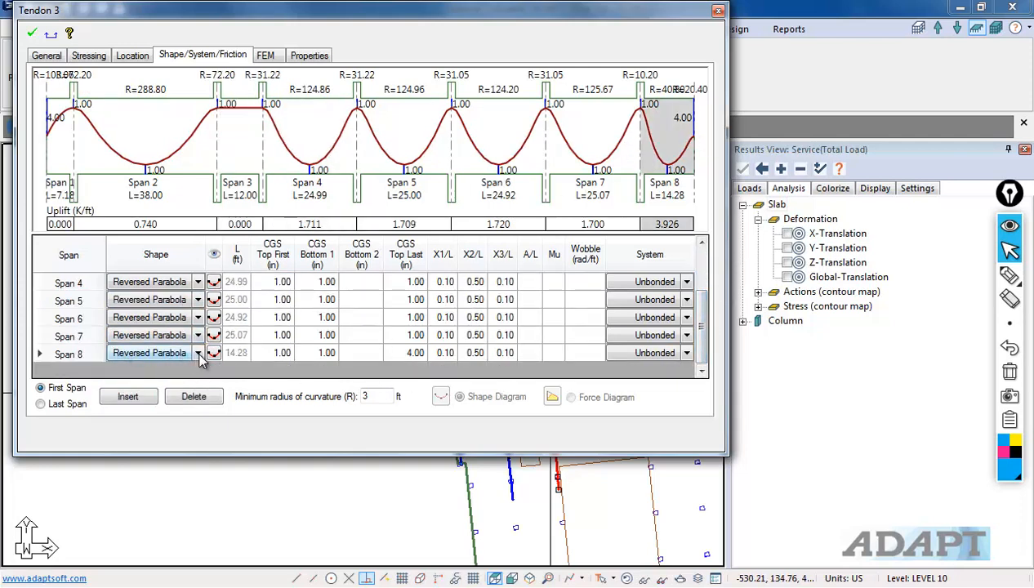
{"action": "left_click", "coordinate": [198, 358]}
{"action": "left_click", "coordinate": [156, 433]}
{"action": "left_click", "coordinate": [276, 338]}
{"action": "left_click", "coordinate": [31, 34]}
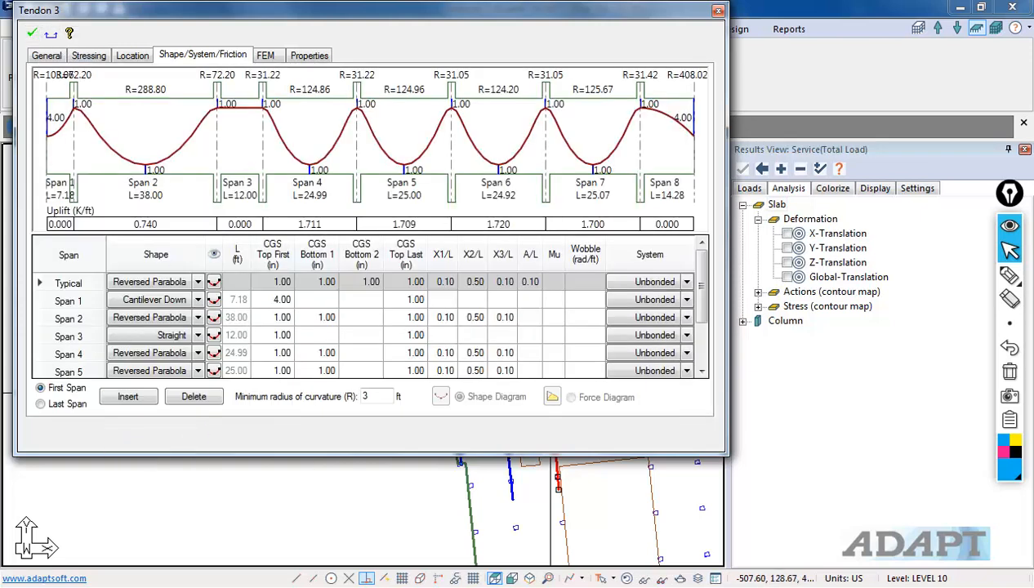
Step: Review the General properties, including strand counts, of Tendons 3 and 2
{"action": "left_click", "coordinate": [46, 55]}
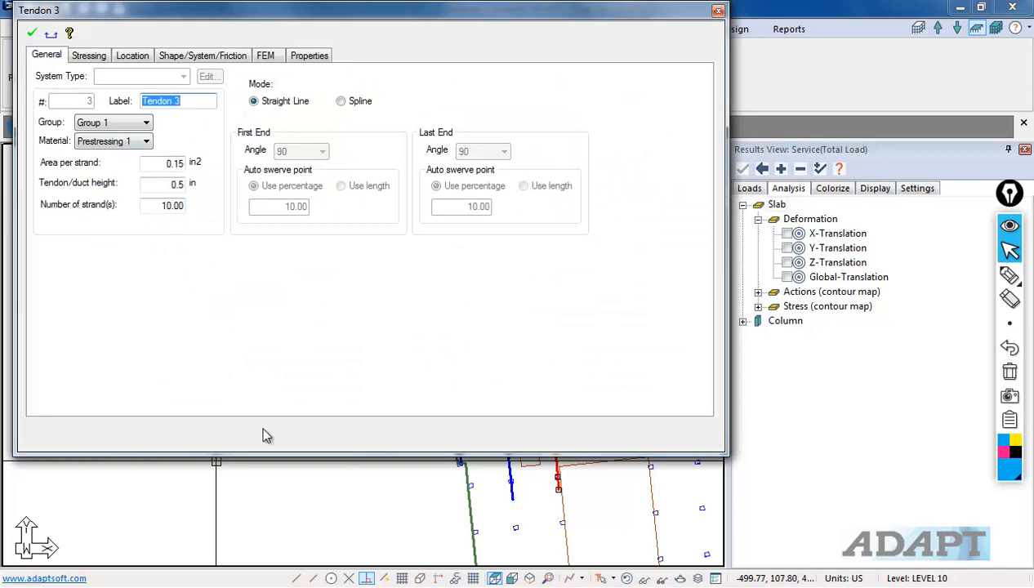
{"action": "left_click", "coordinate": [309, 506]}
{"action": "double_click", "coordinate": [492, 317]}
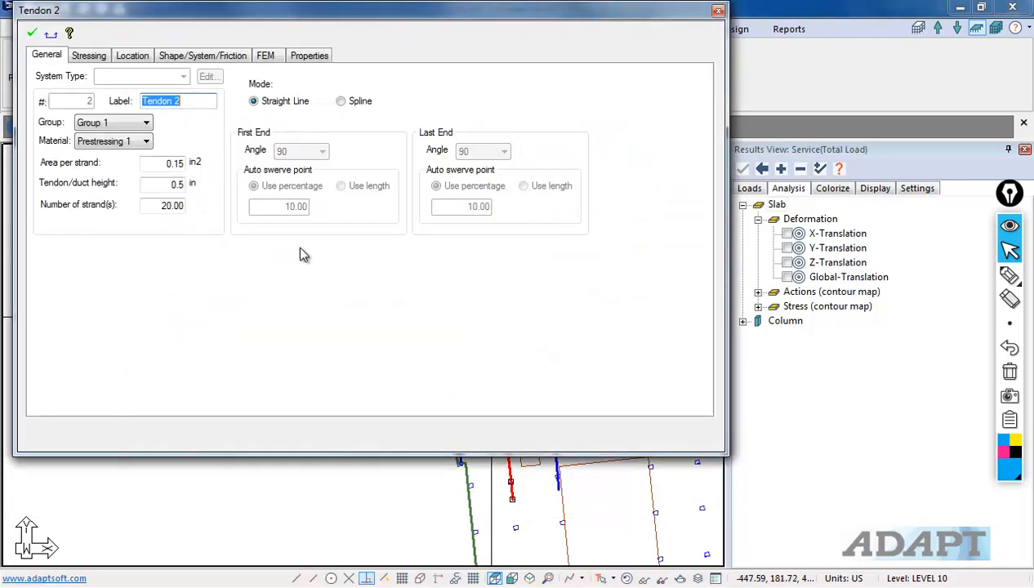
{"action": "left_click", "coordinate": [417, 549]}
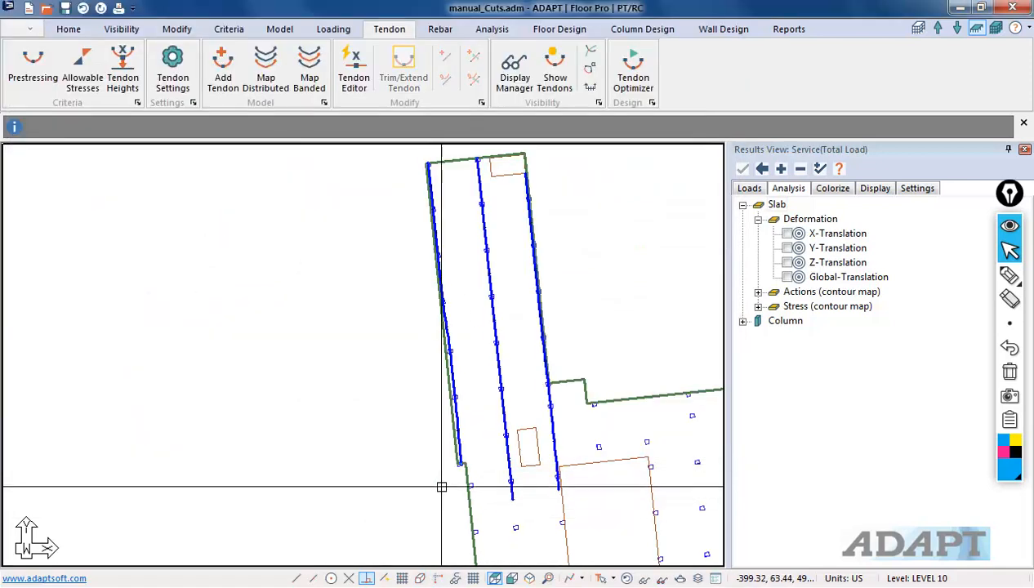
{"action": "double_click", "coordinate": [462, 443]}
{"action": "left_click", "coordinate": [405, 491]}
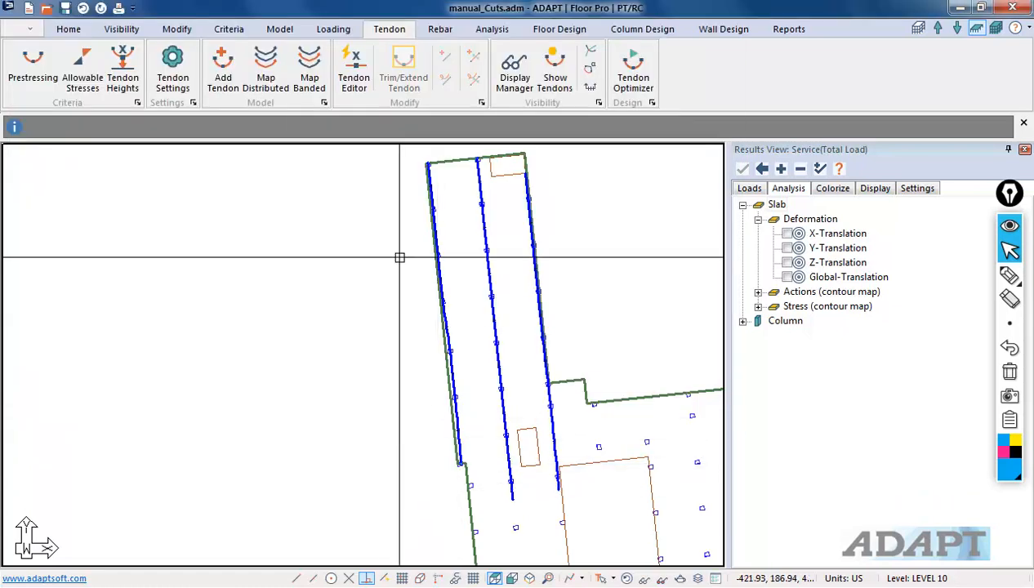
Step: Apply the tendon display settings to show control point heights and number of strands on the tendons
{"action": "left_click", "coordinate": [515, 69]}
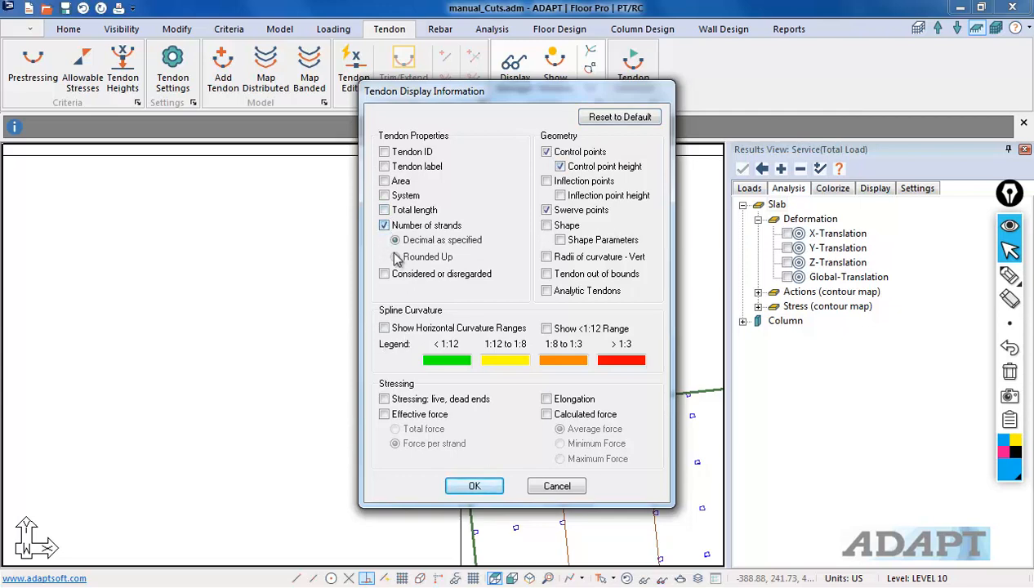
{"action": "left_click", "coordinate": [478, 490]}
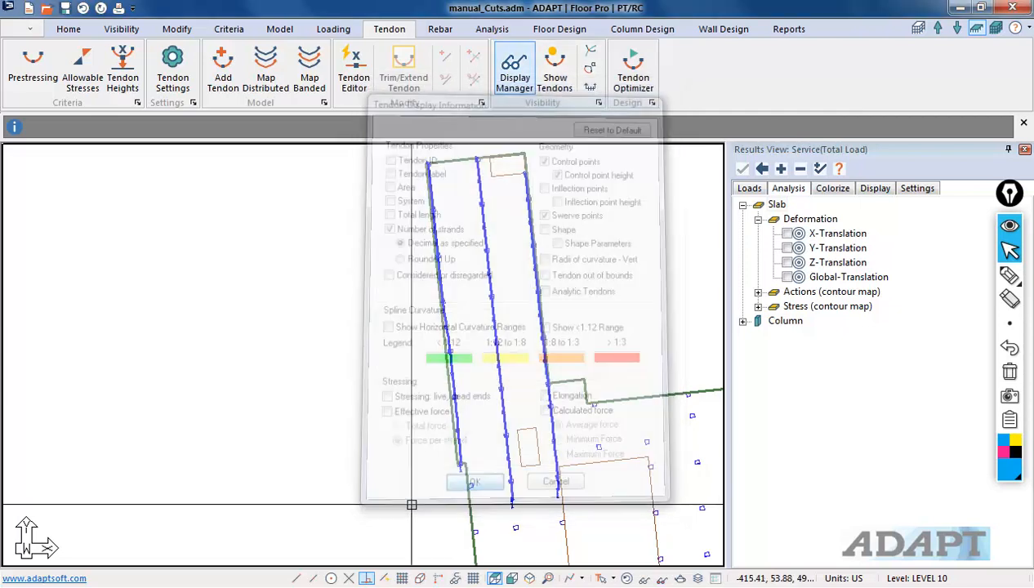
{"action": "scroll", "coordinate": [579, 446], "scroll_direction": "up", "scroll_amount": 4}
{"action": "scroll", "coordinate": [579, 446], "scroll_direction": "up", "scroll_amount": 3}
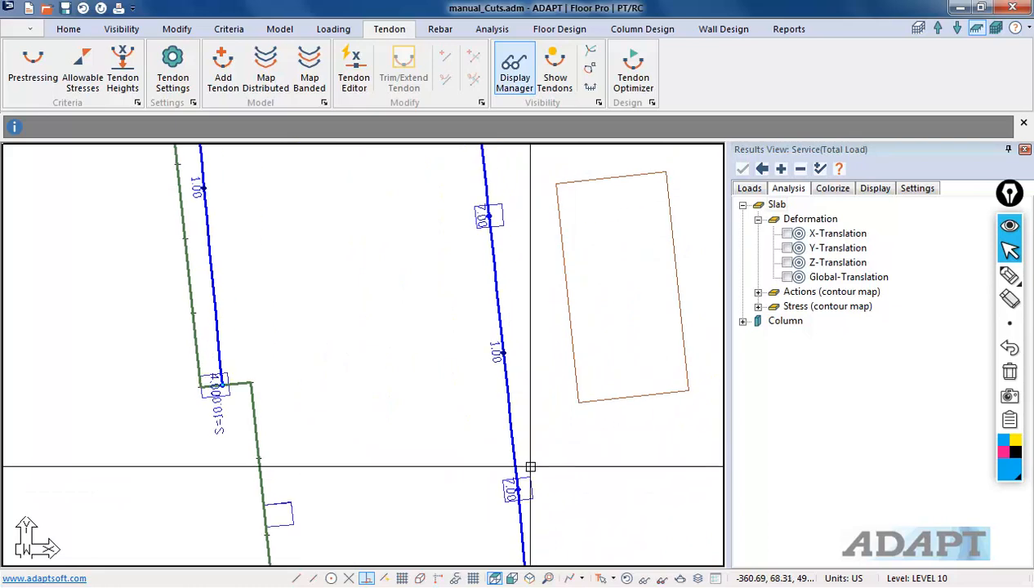
{"action": "scroll", "coordinate": [445, 389], "scroll_direction": "down", "scroll_amount": 3}
{"action": "scroll", "coordinate": [412, 282], "scroll_direction": "up", "scroll_amount": 2}
{"action": "scroll", "coordinate": [423, 275], "scroll_direction": "down", "scroll_amount": 6}
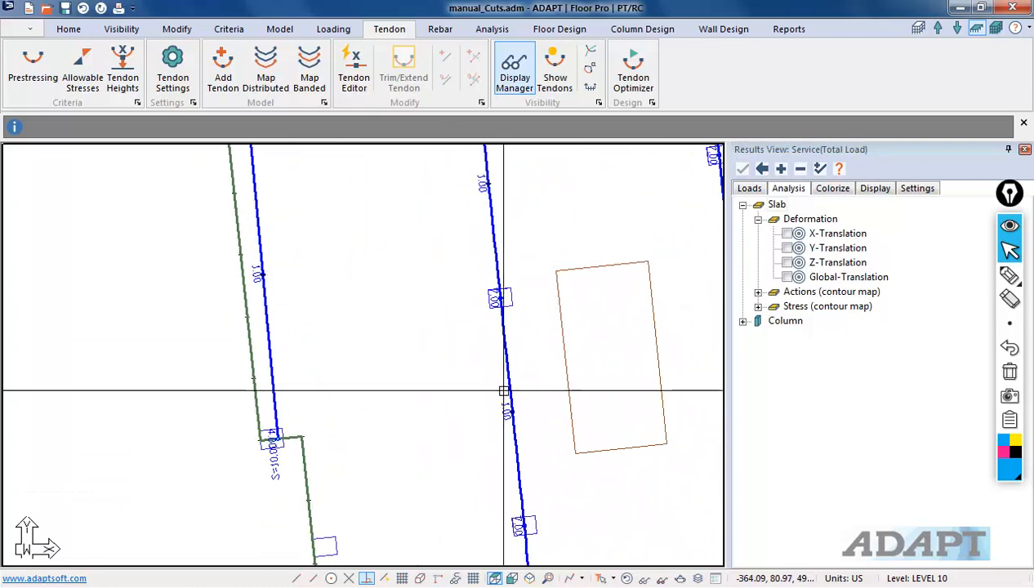
Step: Add a fourth tendon across the northern wing from its western edge to its eastern edge near the northern end
{"action": "middle_click_drag", "start_coordinate": [406, 193], "coordinate": [409, 347]}
{"action": "scroll", "coordinate": [439, 311], "scroll_direction": "up", "scroll_amount": 8}
{"action": "middle_click_drag", "start_coordinate": [392, 311], "coordinate": [342, 266]}
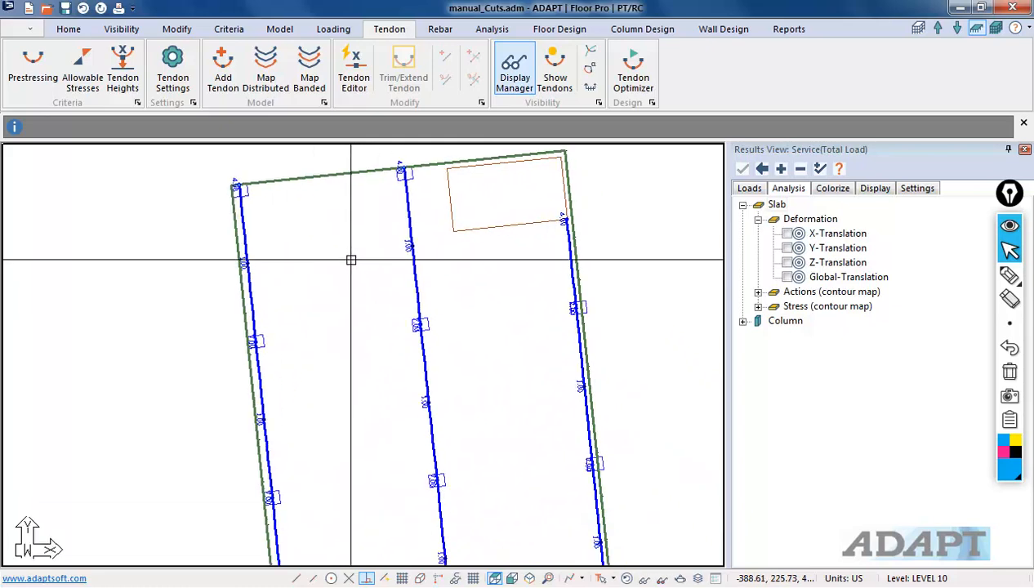
{"action": "left_click", "coordinate": [225, 65]}
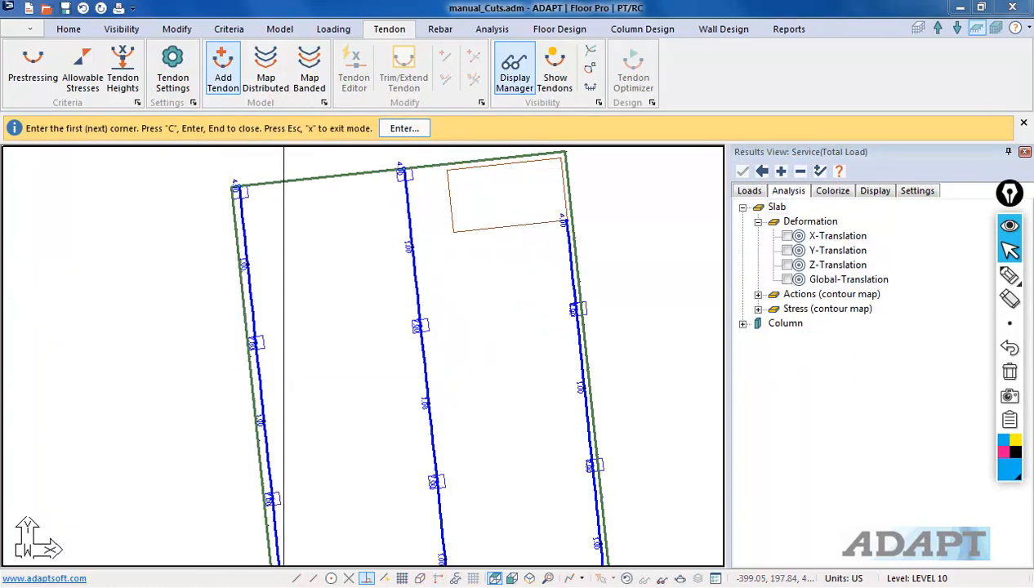
{"action": "left_click", "coordinate": [239, 263]}
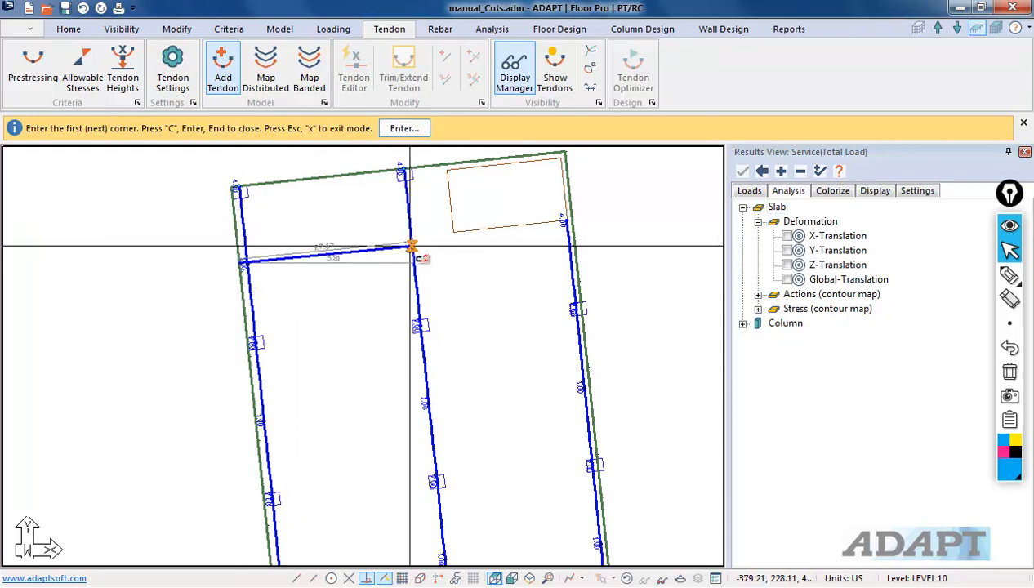
{"action": "left_click", "coordinate": [410, 247]}
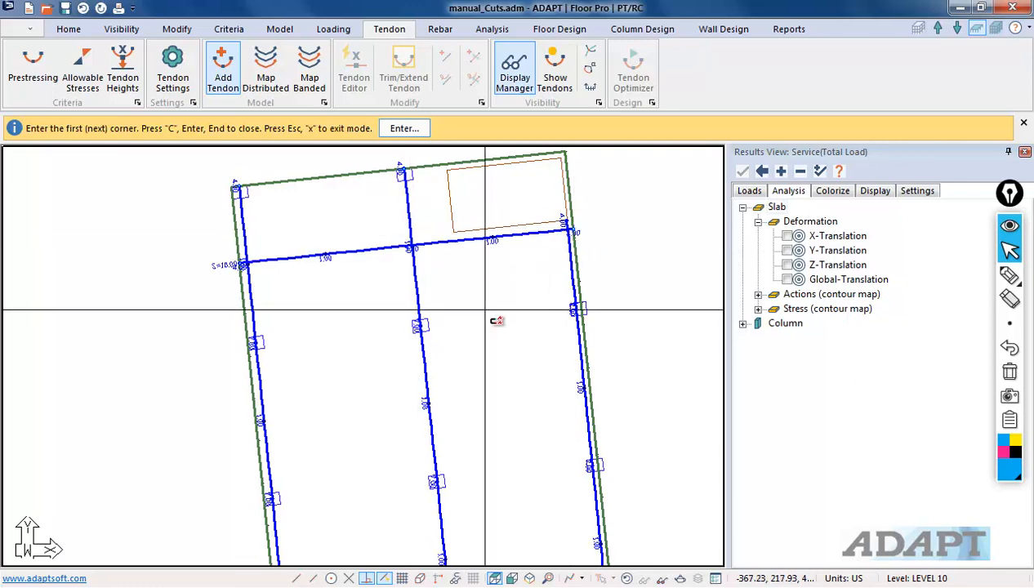
{"action": "middle_click_drag", "start_coordinate": [494, 307], "coordinate": [466, 268]}
{"action": "scroll", "coordinate": [343, 192], "scroll_direction": "down", "scroll_amount": 4}
{"action": "right_click", "coordinate": [237, 231]}
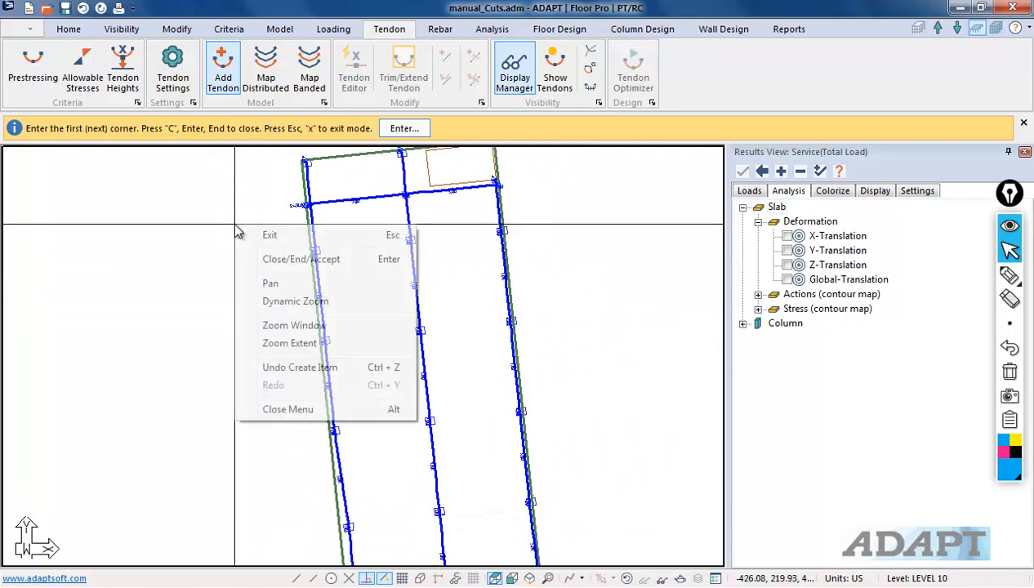
{"action": "left_click", "coordinate": [260, 233]}
Step: Open Tendon 4's properties, review its shape profile across both spans, apply and close the dialog
{"action": "scroll", "coordinate": [363, 307], "scroll_direction": "up", "scroll_amount": 3}
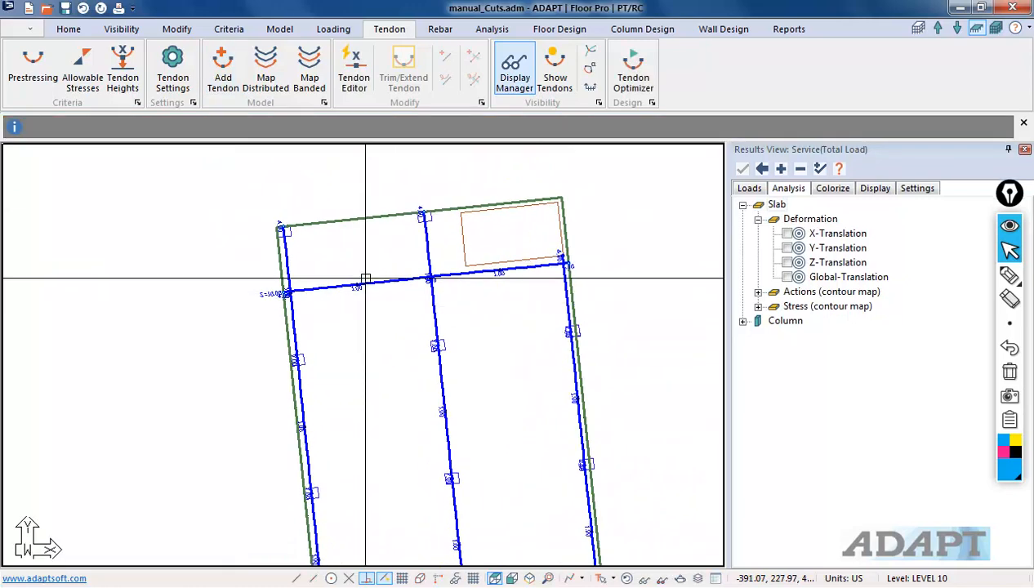
{"action": "double_click", "coordinate": [363, 285]}
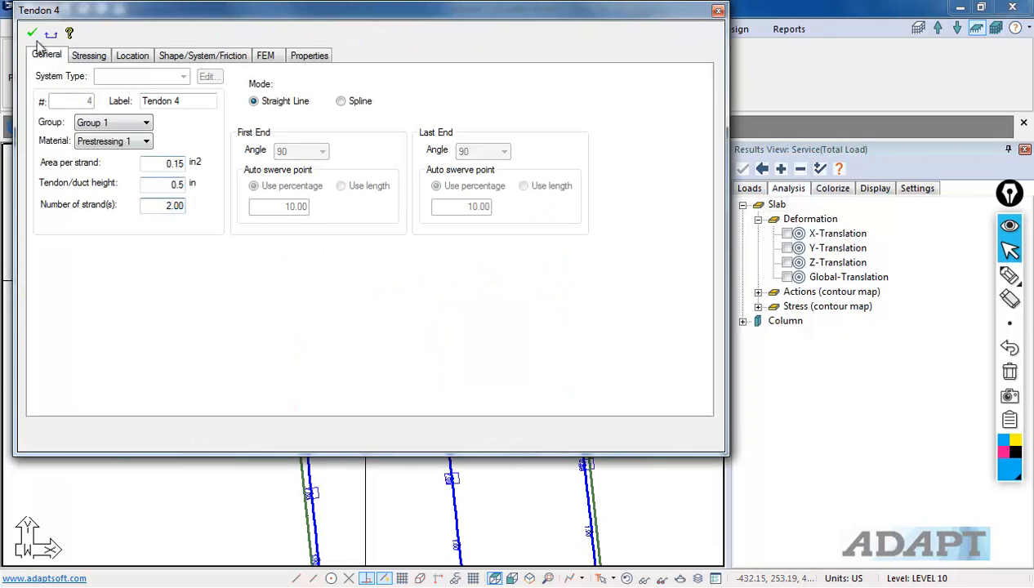
{"action": "left_click", "coordinate": [167, 57]}
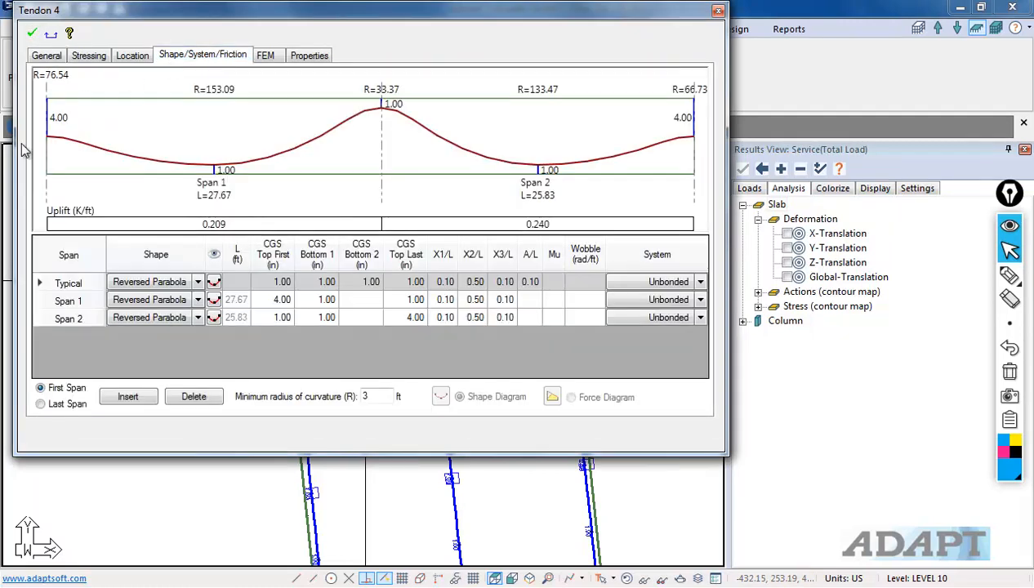
{"action": "left_click", "coordinate": [32, 33]}
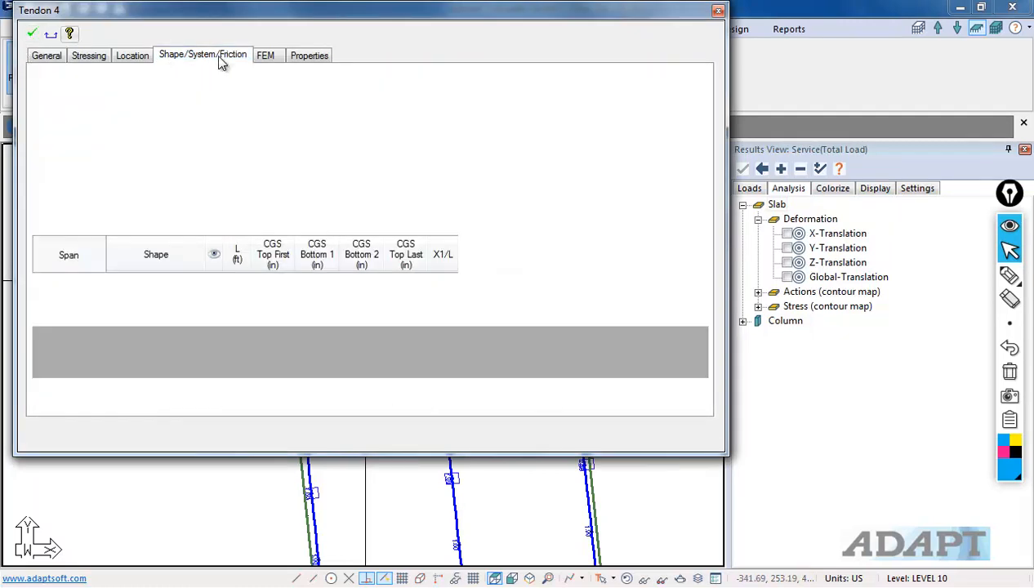
{"action": "left_click", "coordinate": [718, 10]}
{"action": "scroll", "coordinate": [285, 182], "scroll_direction": "up", "scroll_amount": 6}
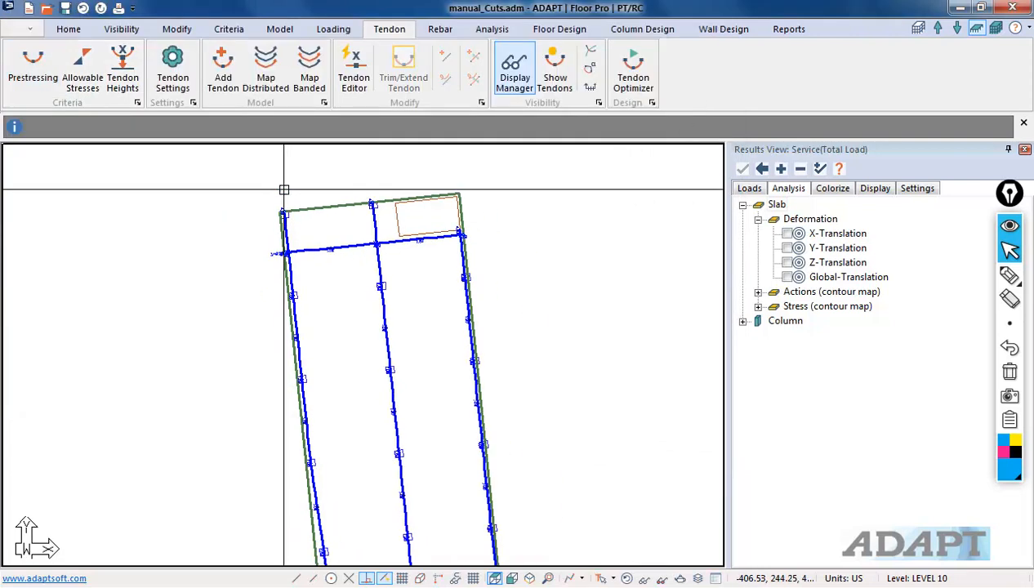
{"action": "scroll", "coordinate": [261, 280], "scroll_direction": "down", "scroll_amount": 4}
{"action": "scroll", "coordinate": [271, 262], "scroll_direction": "up", "scroll_amount": 3}
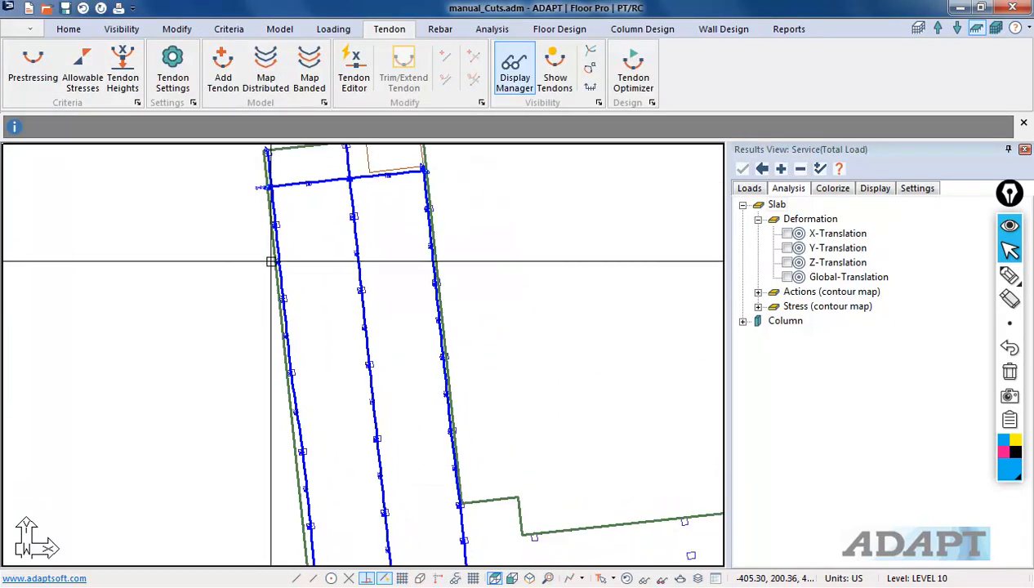
{"action": "scroll", "coordinate": [246, 294], "scroll_direction": "down", "scroll_amount": 3}
{"action": "scroll", "coordinate": [295, 222], "scroll_direction": "up", "scroll_amount": 3}
{"action": "left_click", "coordinate": [306, 215]}
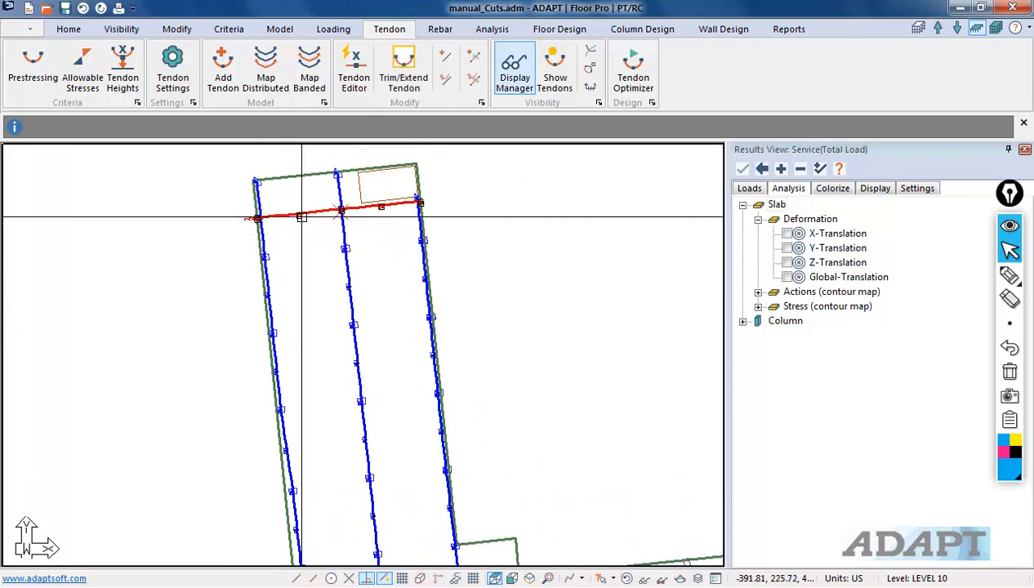
{"action": "left_click", "coordinate": [184, 31]}
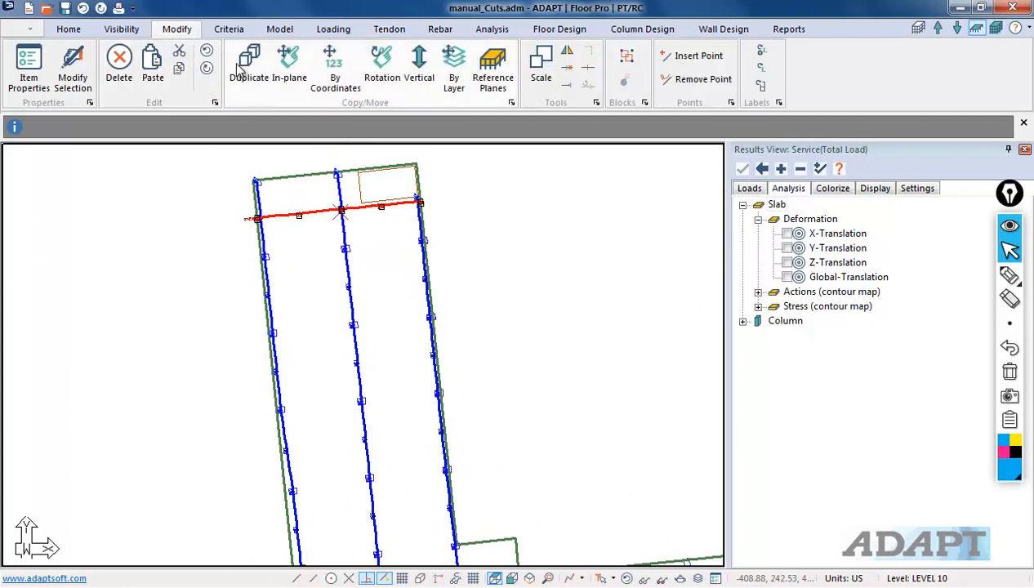
{"action": "left_click", "coordinate": [292, 70]}
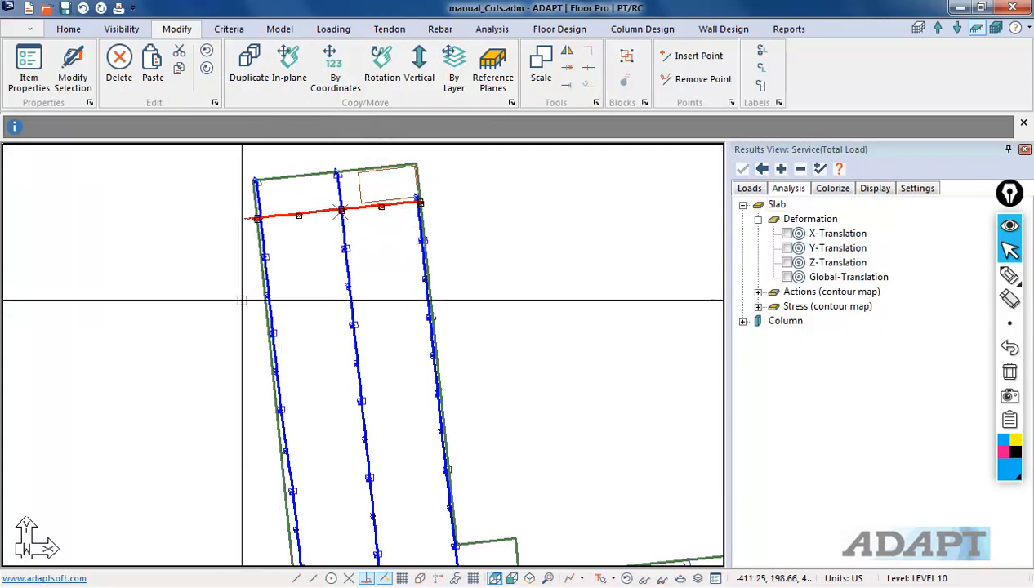
{"action": "scroll", "coordinate": [256, 266], "scroll_direction": "down", "scroll_amount": 2}
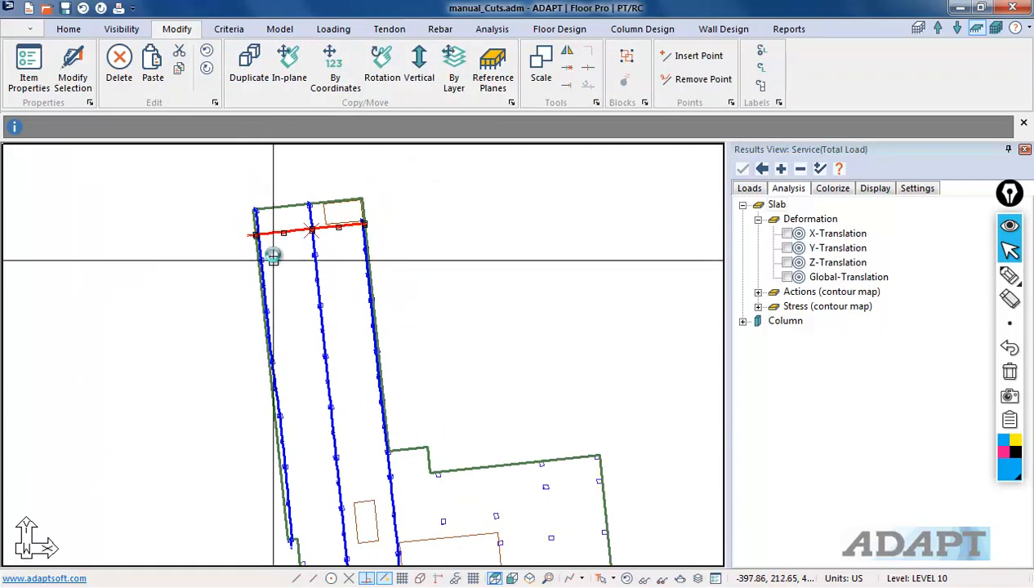
{"action": "scroll", "coordinate": [273, 251], "scroll_direction": "down", "scroll_amount": 2}
{"action": "key", "text": "Escape"}
Step: Select the northern wing with its tendons and rotate it 6° about its northwest corner
{"action": "scroll", "coordinate": [259, 237], "scroll_direction": "down", "scroll_amount": 2}
{"action": "scroll", "coordinate": [236, 346], "scroll_direction": "up", "scroll_amount": 1}
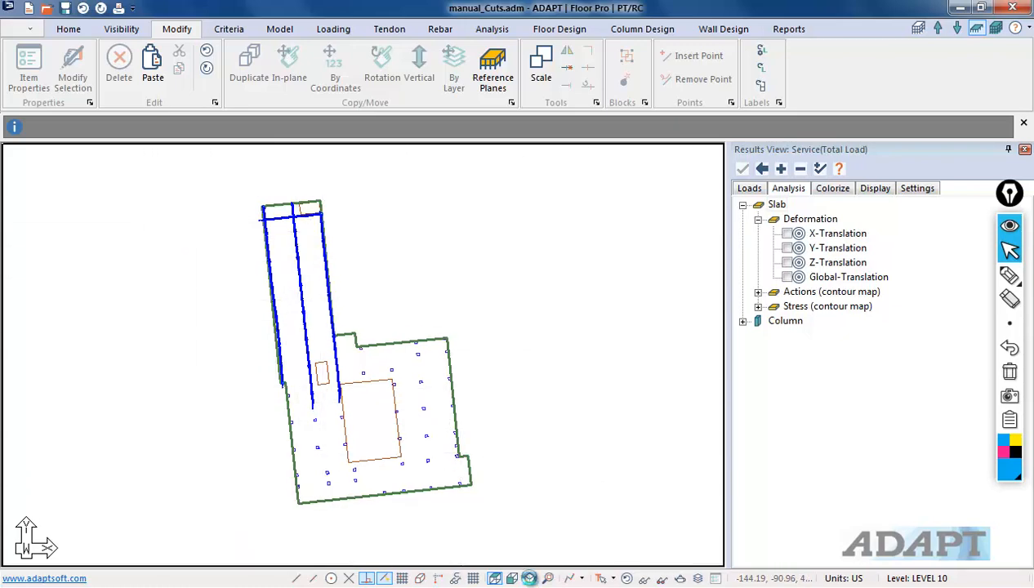
{"action": "left_click", "coordinate": [529, 578]}
{"action": "left_click", "coordinate": [495, 579]}
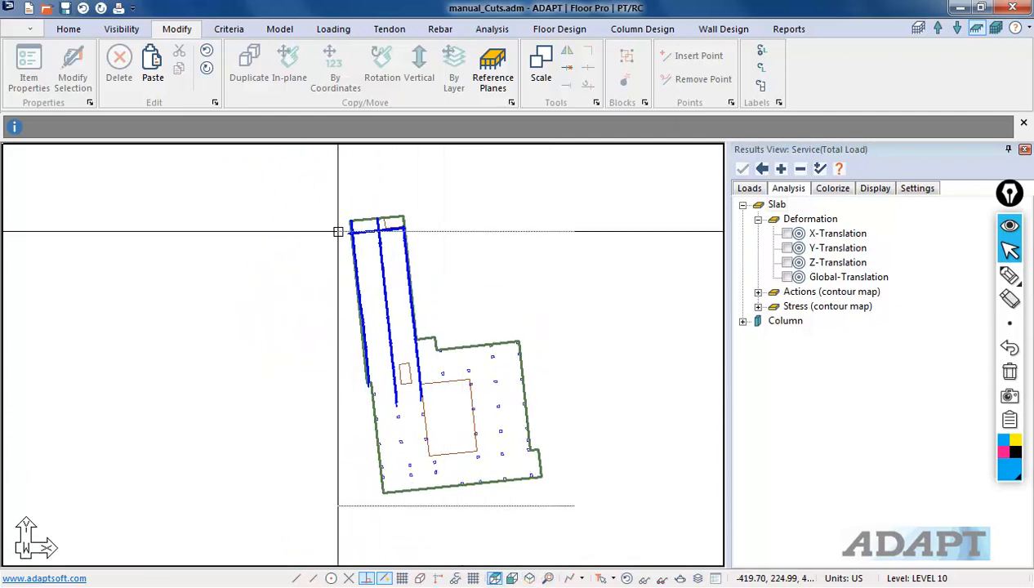
{"action": "left_click", "coordinate": [321, 198]}
{"action": "scroll", "coordinate": [325, 253], "scroll_direction": "up", "scroll_amount": 2}
{"action": "scroll", "coordinate": [325, 252], "scroll_direction": "up", "scroll_amount": 2}
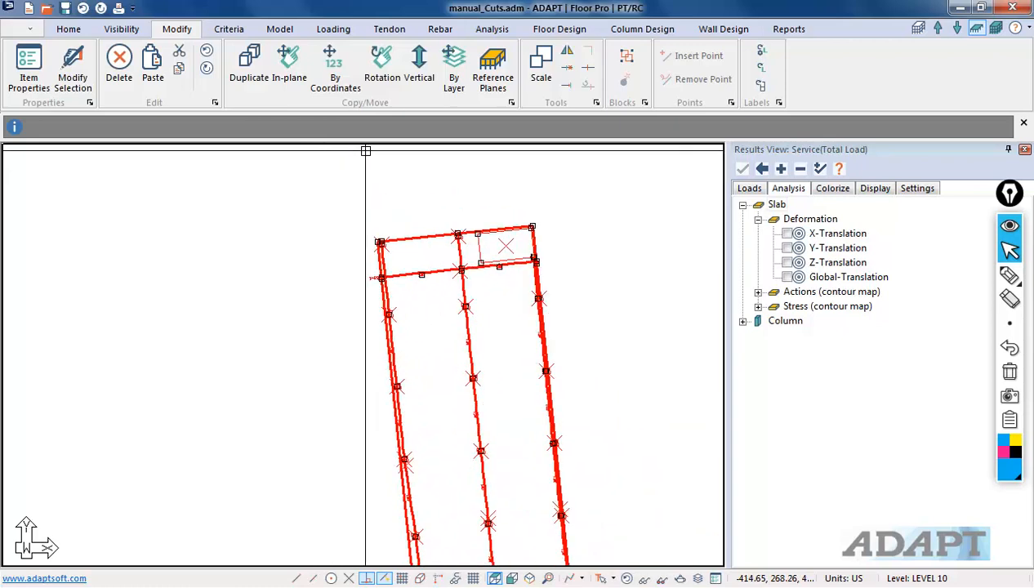
{"action": "left_click", "coordinate": [383, 69]}
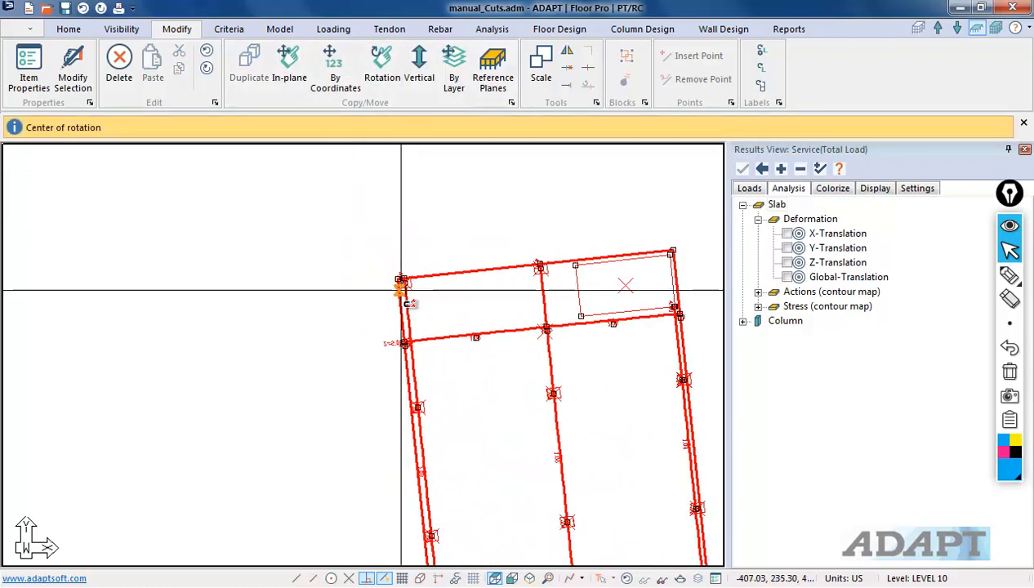
{"action": "scroll", "coordinate": [376, 295], "scroll_direction": "up", "scroll_amount": 3}
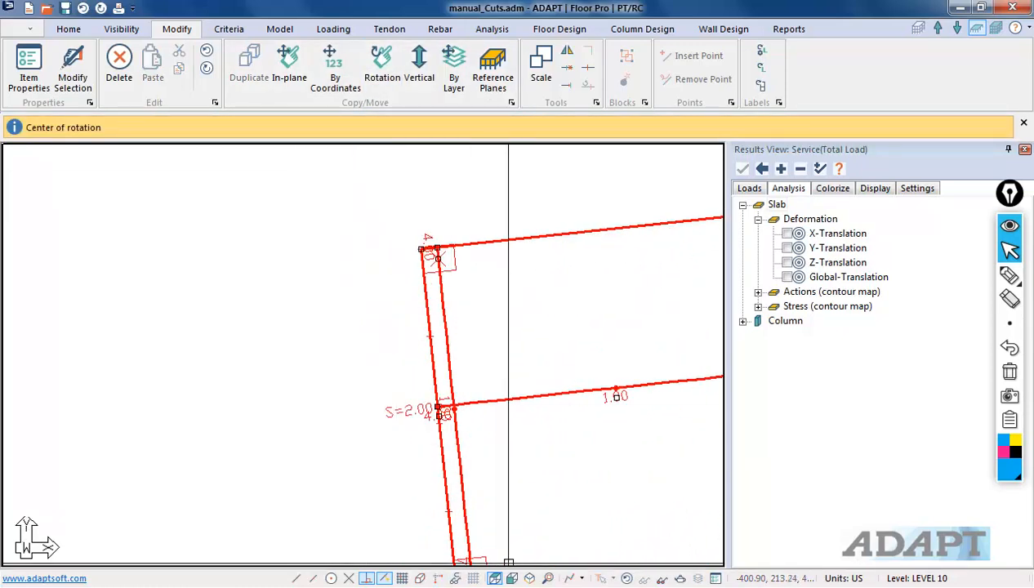
{"action": "left_click", "coordinate": [415, 244]}
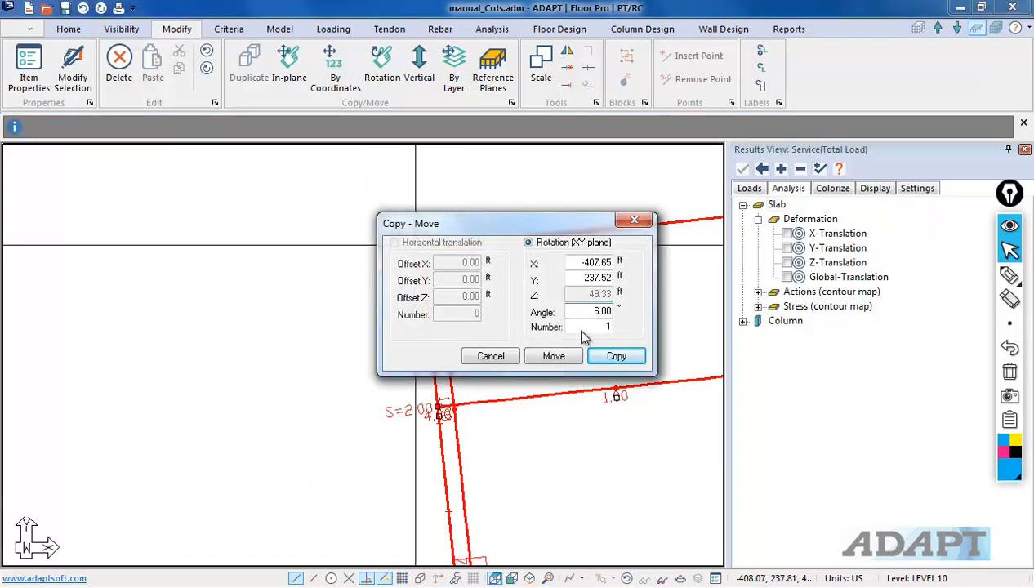
{"action": "left_click", "coordinate": [553, 357]}
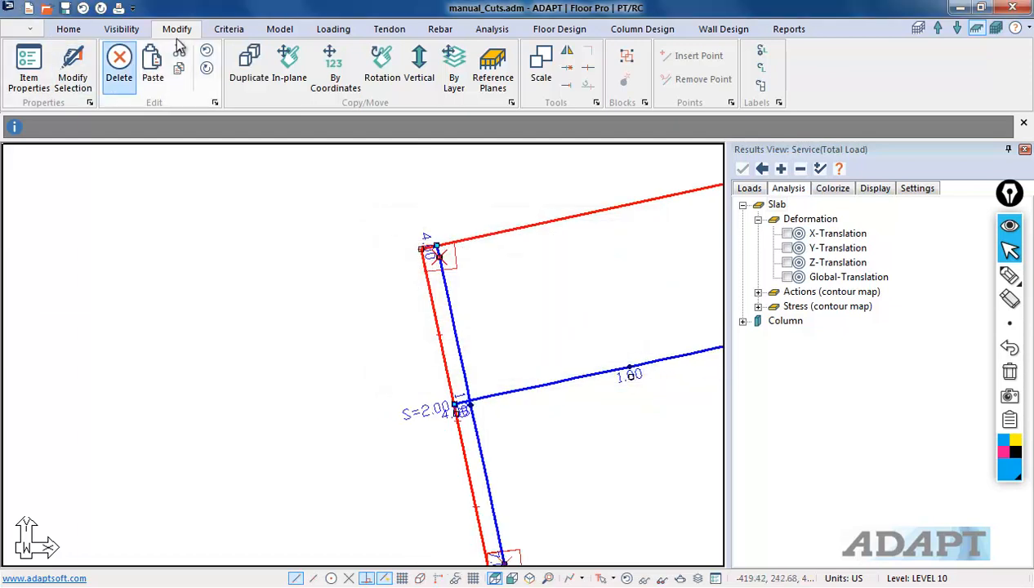
Step: Rotate the selected northern wing -12° about the same northwest corner
{"action": "left_click", "coordinate": [382, 77]}
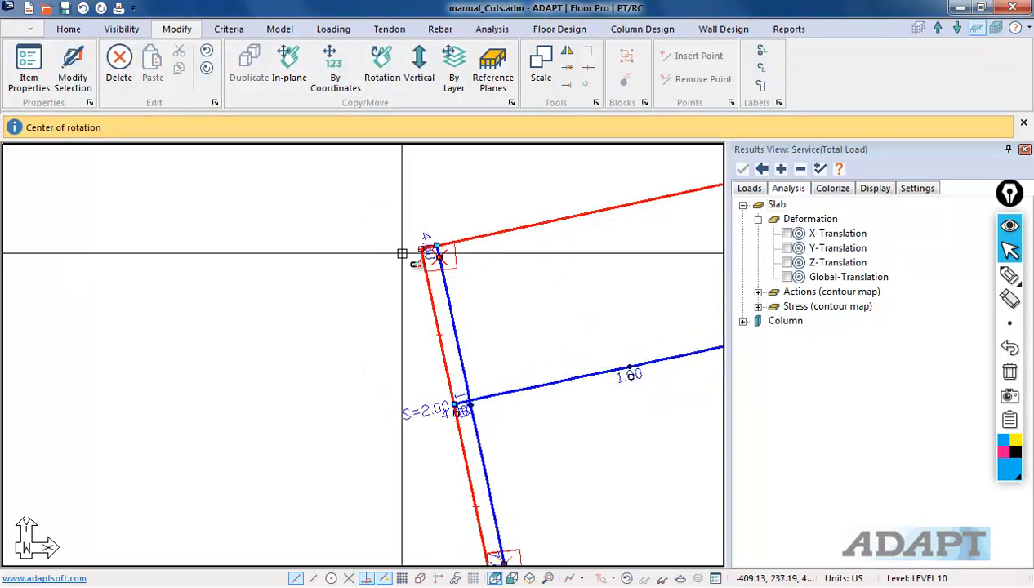
{"action": "left_click", "coordinate": [417, 244]}
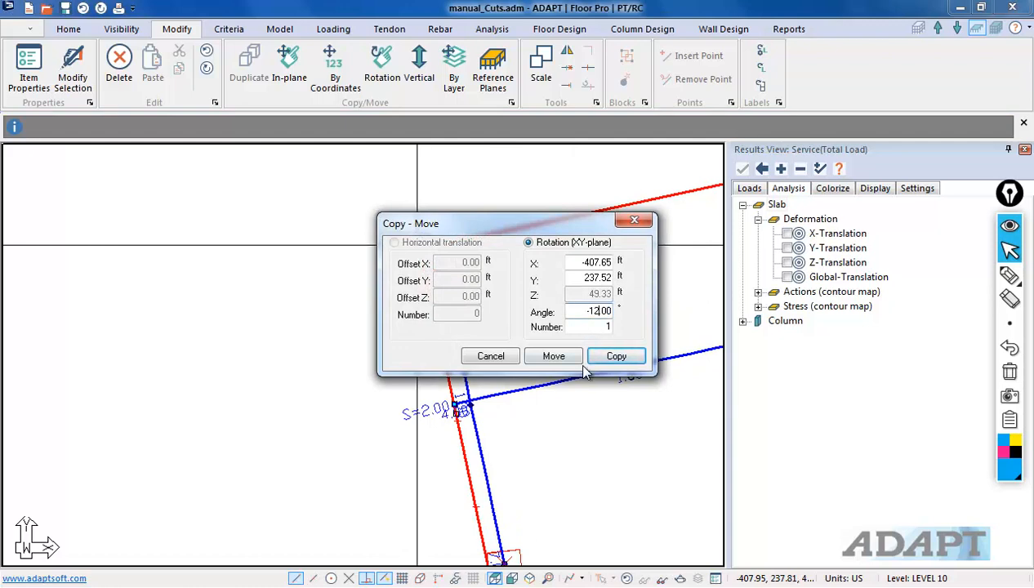
{"action": "left_click", "coordinate": [554, 356]}
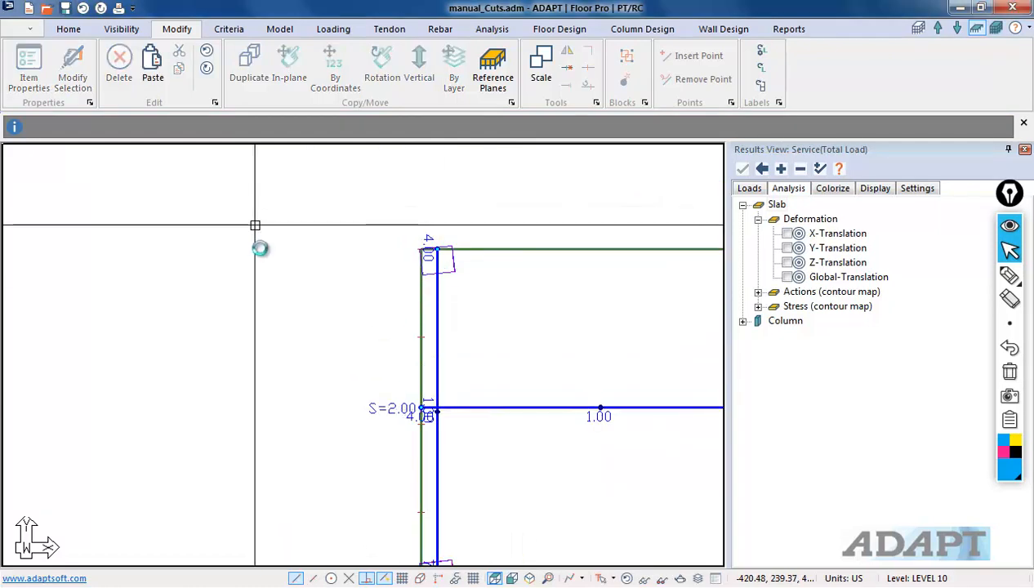
Step: Select all columns by type and set their angle to 276° in the item properties
{"action": "scroll", "coordinate": [359, 222], "scroll_direction": "down", "scroll_amount": 3}
{"action": "scroll", "coordinate": [481, 213], "scroll_direction": "down", "scroll_amount": 5}
{"action": "middle_click_drag", "start_coordinate": [434, 417], "coordinate": [393, 318]}
{"action": "scroll", "coordinate": [390, 277], "scroll_direction": "up", "scroll_amount": 1}
{"action": "scroll", "coordinate": [444, 247], "scroll_direction": "up", "scroll_amount": 6}
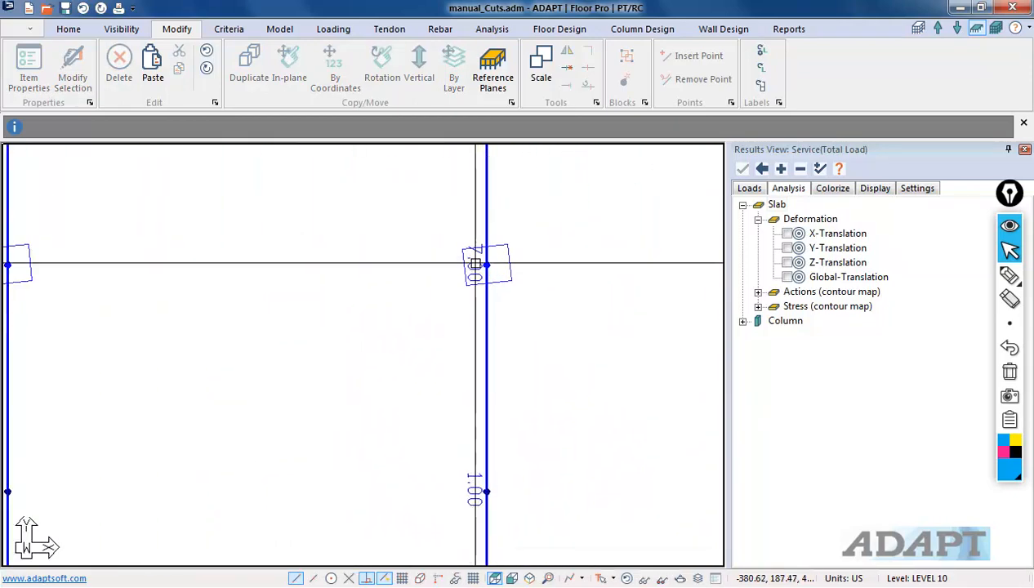
{"action": "double_click", "coordinate": [531, 286]}
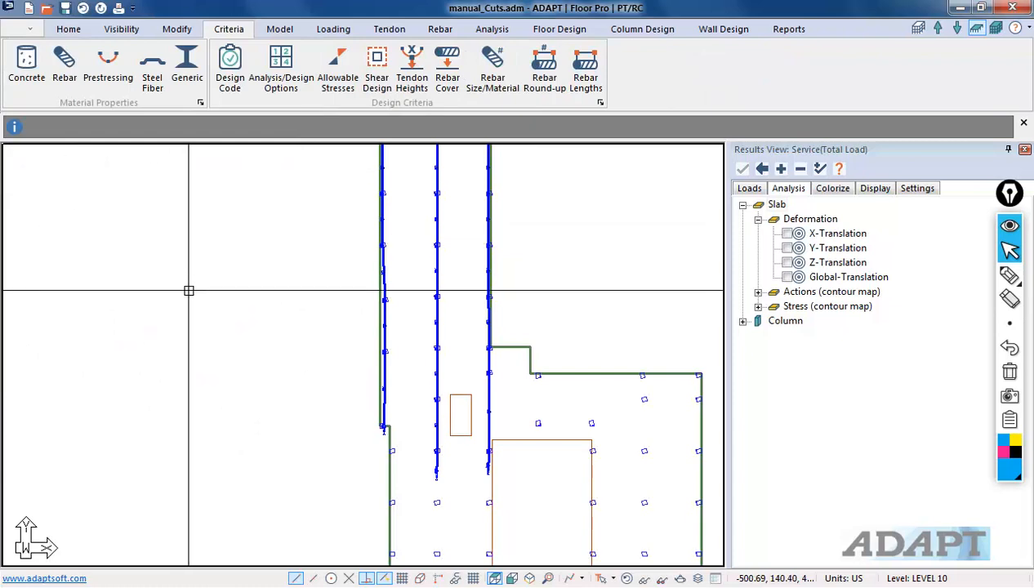
{"action": "left_click", "coordinate": [65, 27]}
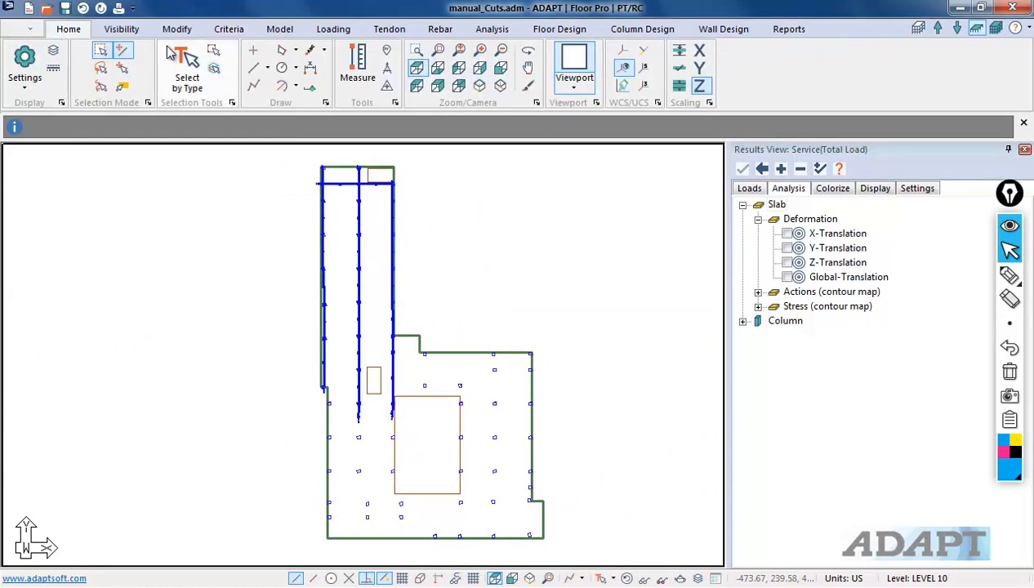
{"action": "left_click", "coordinate": [181, 65]}
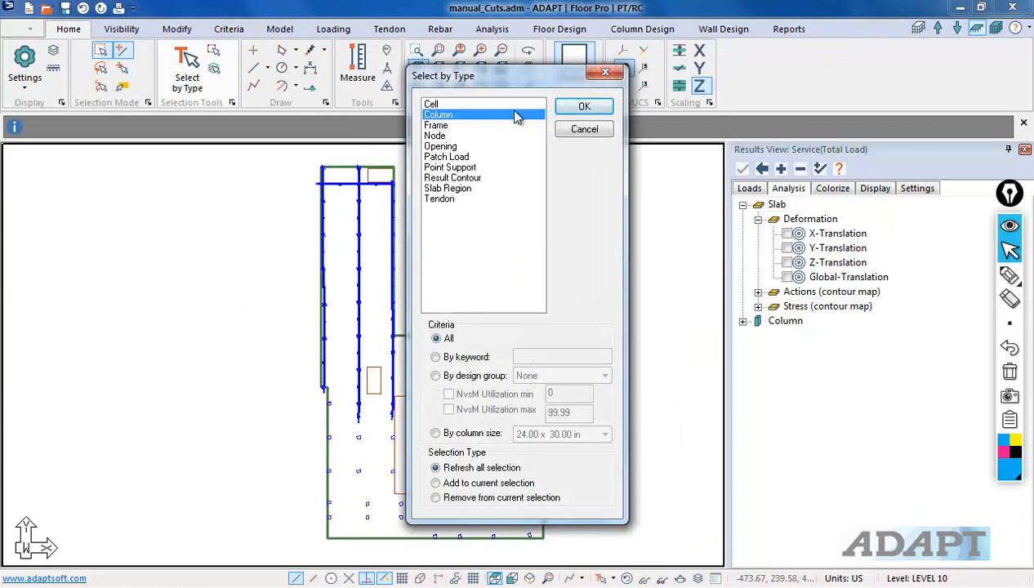
{"action": "left_click", "coordinate": [585, 107]}
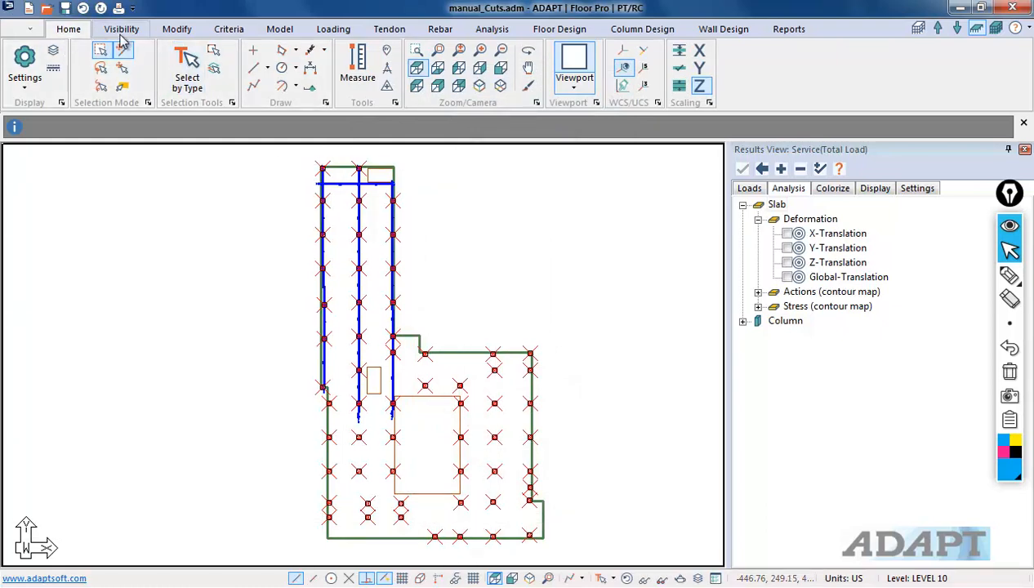
{"action": "left_click", "coordinate": [176, 28]}
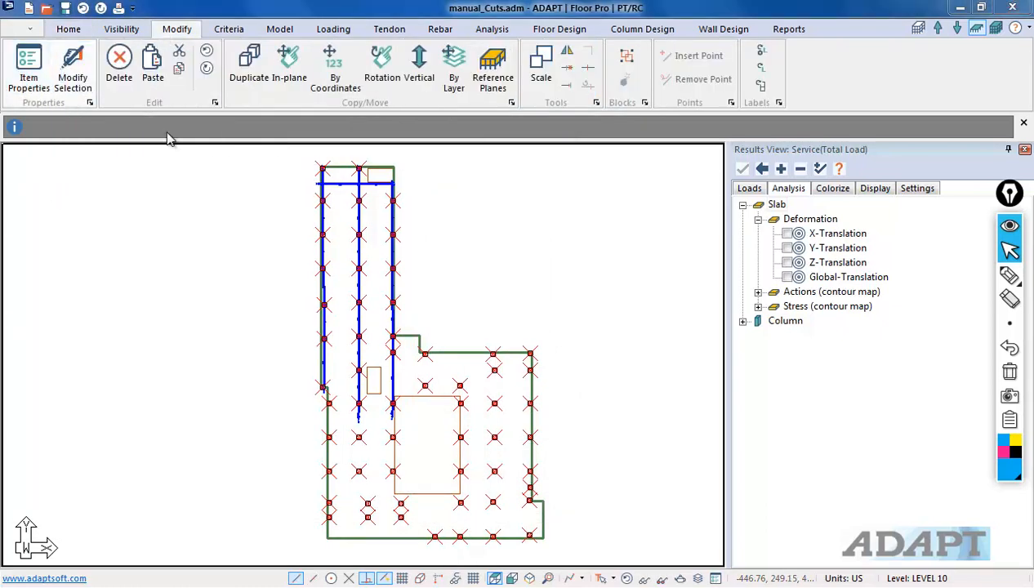
{"action": "left_click", "coordinate": [73, 73]}
{"action": "left_click", "coordinate": [574, 69]}
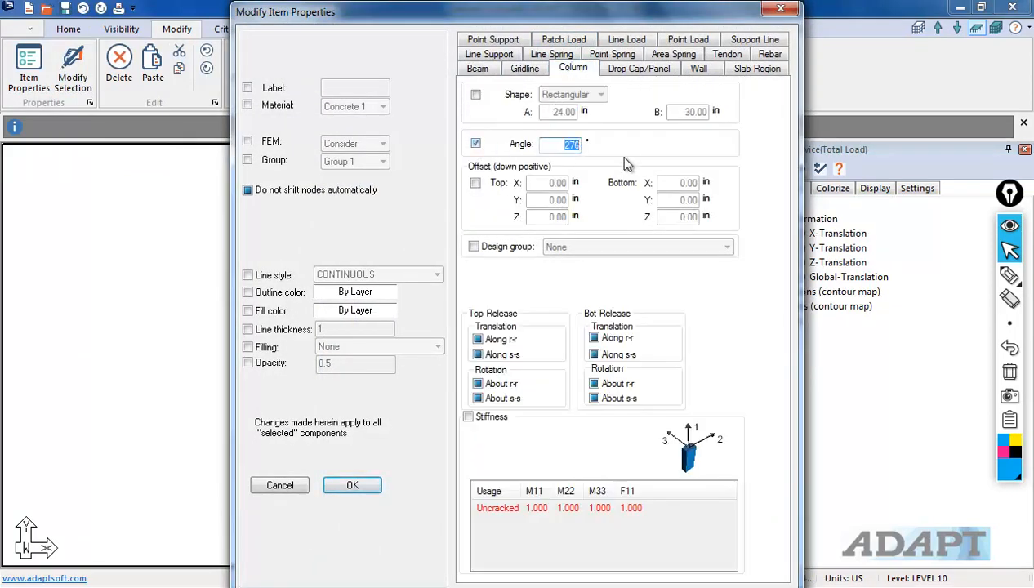
{"action": "left_click", "coordinate": [352, 486]}
Step: Move Tendon 4's eastern end onto the slab's eastern edge
{"action": "scroll", "coordinate": [327, 249], "scroll_direction": "up", "scroll_amount": 9}
{"action": "scroll", "coordinate": [452, 409], "scroll_direction": "down", "scroll_amount": 12}
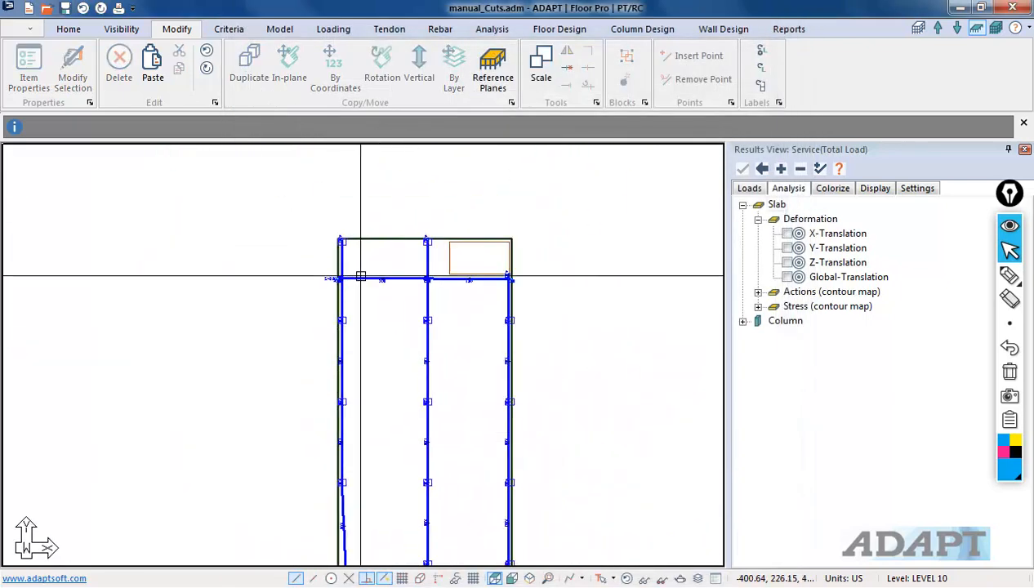
{"action": "left_click", "coordinate": [374, 279]}
{"action": "scroll", "coordinate": [431, 286], "scroll_direction": "up", "scroll_amount": 5}
{"action": "scroll", "coordinate": [621, 291], "scroll_direction": "up", "scroll_amount": 4}
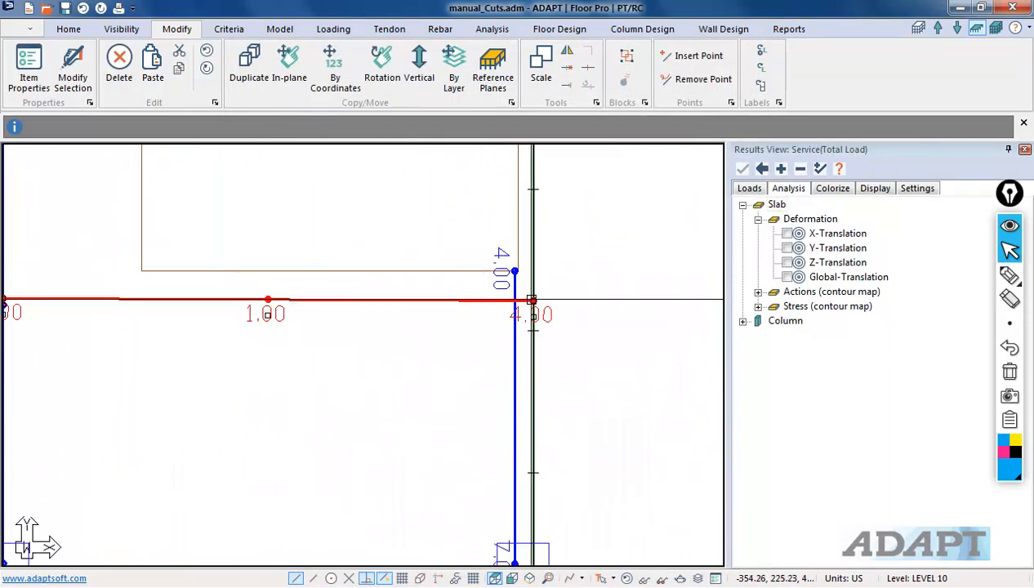
{"action": "left_click", "coordinate": [524, 300]}
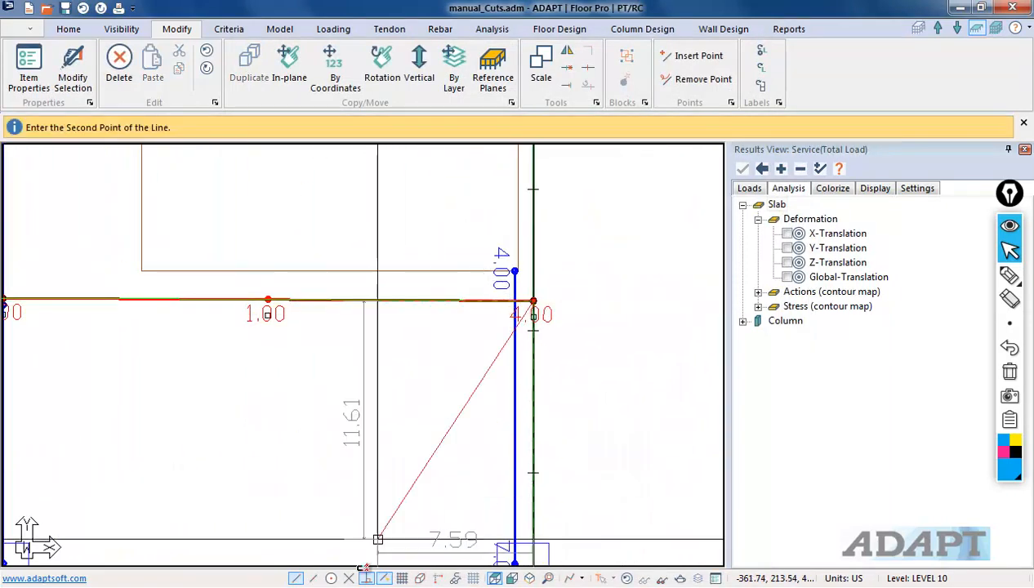
{"action": "left_click", "coordinate": [381, 581]}
{"action": "left_click", "coordinate": [535, 297]}
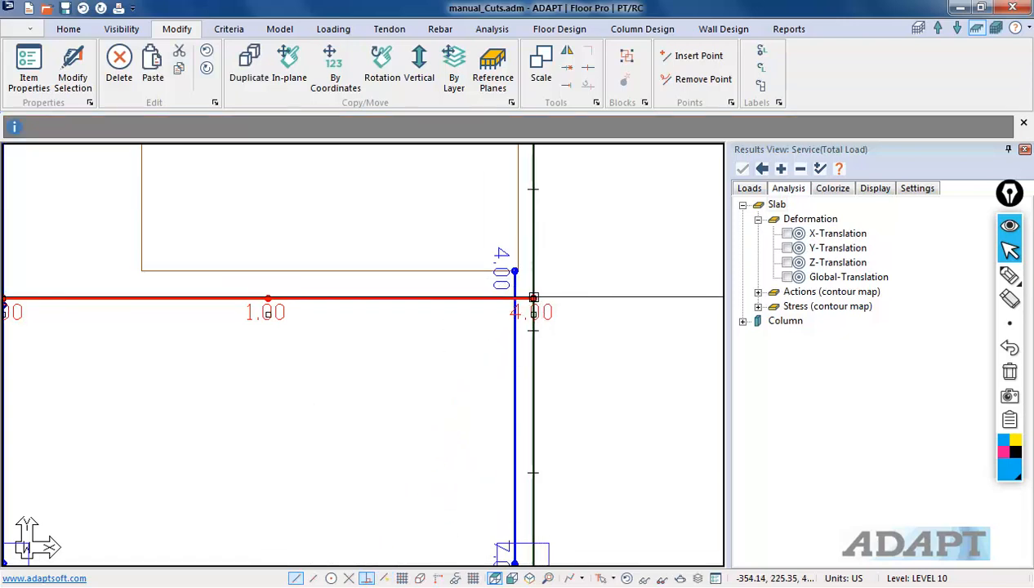
Step: Select the northernmost east-west tendon and copy it 30 times southward with a -3 ft Y offset
{"action": "scroll", "coordinate": [472, 307], "scroll_direction": "down", "scroll_amount": 6}
{"action": "middle_click_drag", "start_coordinate": [265, 396], "coordinate": [415, 301]}
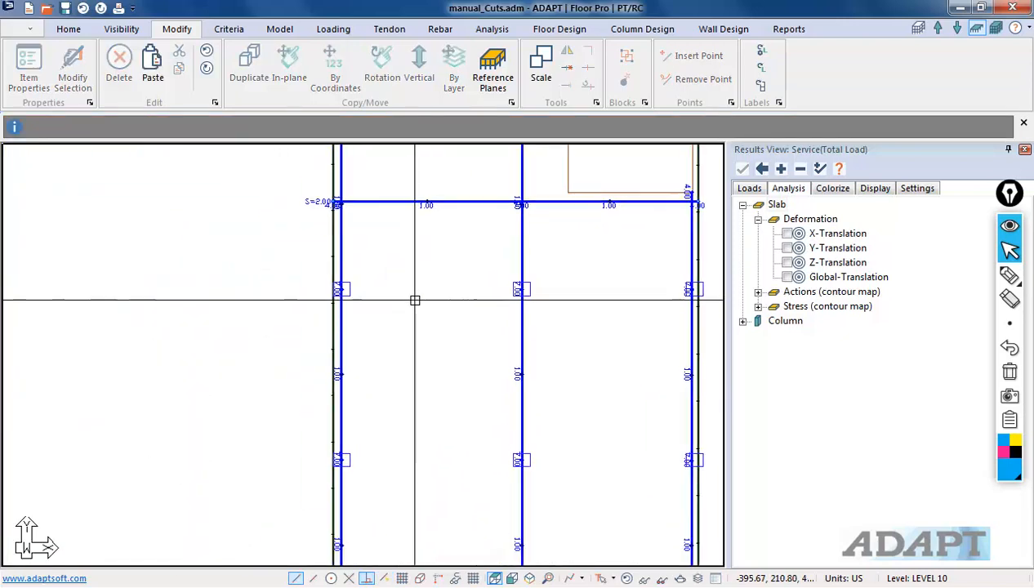
{"action": "left_click", "coordinate": [408, 198]}
{"action": "scroll", "coordinate": [407, 196], "scroll_direction": "down", "scroll_amount": 1}
{"action": "scroll", "coordinate": [376, 211], "scroll_direction": "down", "scroll_amount": 4}
{"action": "scroll", "coordinate": [352, 221], "scroll_direction": "down", "scroll_amount": 1}
{"action": "scroll", "coordinate": [446, 357], "scroll_direction": "up", "scroll_amount": 1}
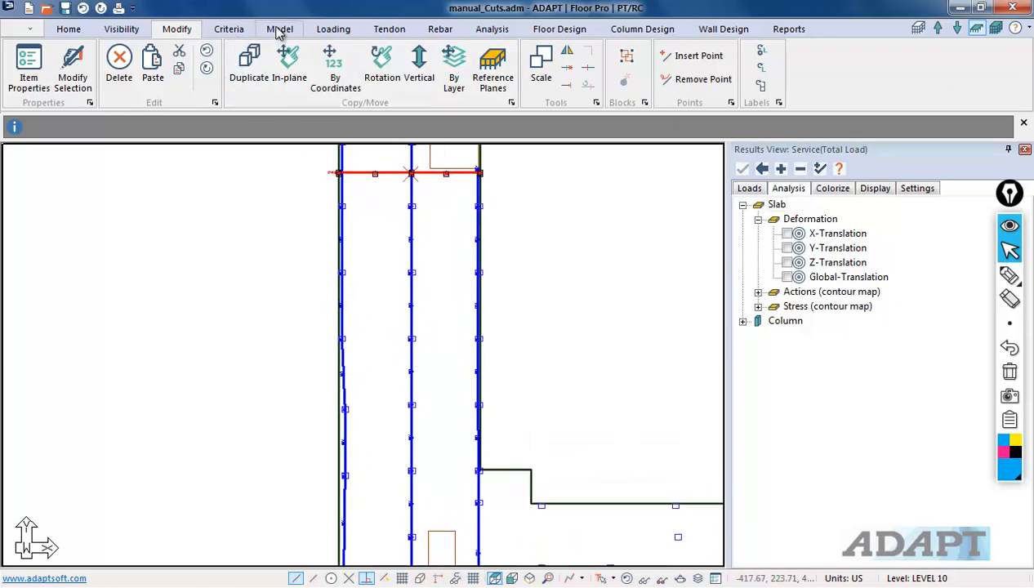
{"action": "left_click", "coordinate": [391, 30]}
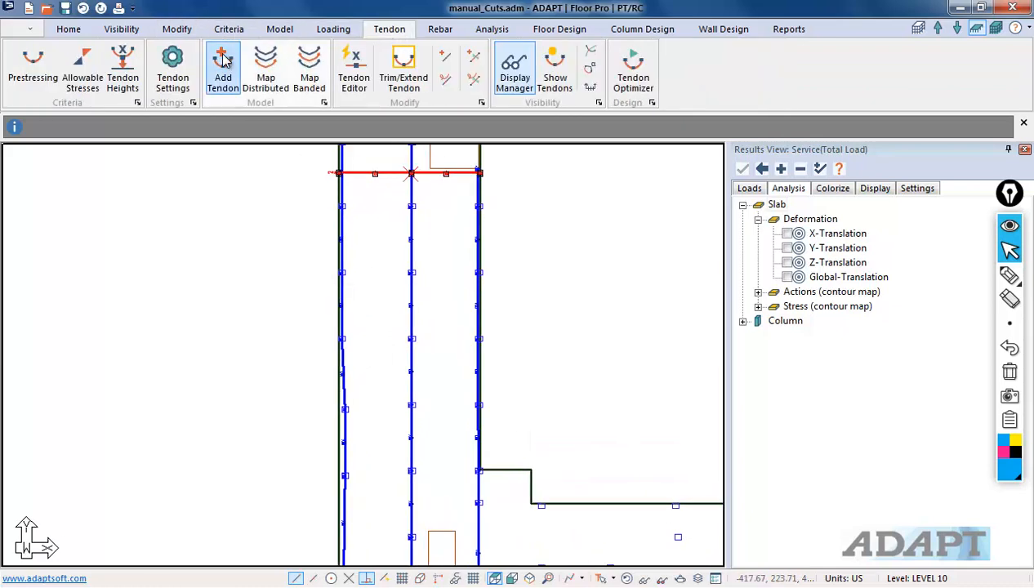
{"action": "left_click", "coordinate": [182, 31]}
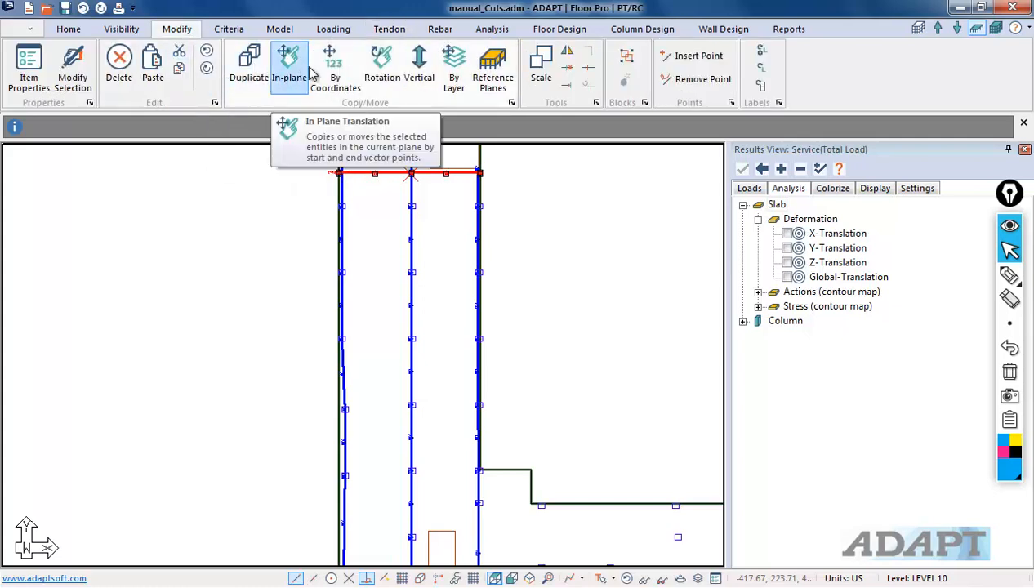
{"action": "left_click", "coordinate": [335, 69]}
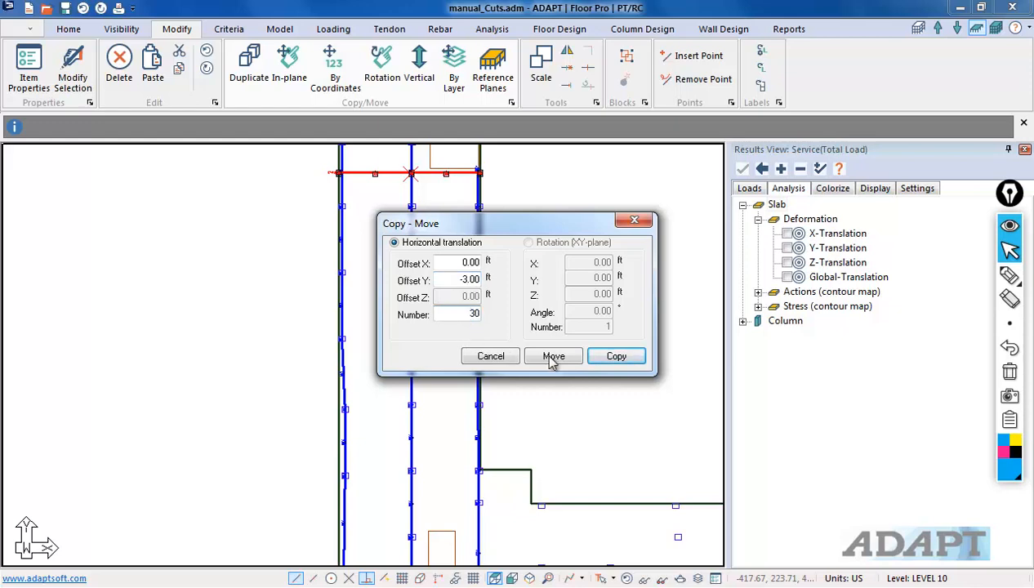
{"action": "left_click", "coordinate": [615, 356]}
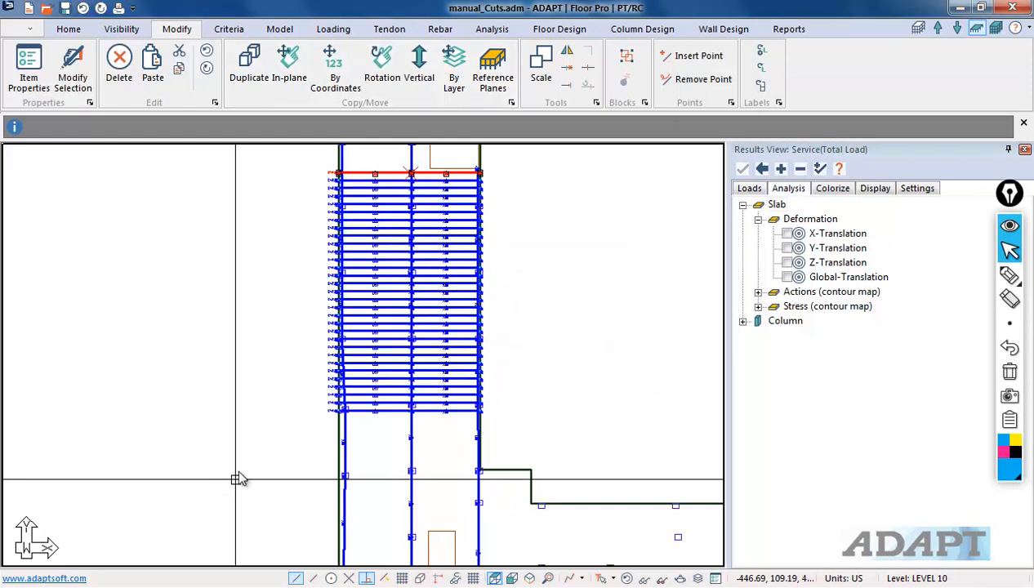
Step: Select the last copied tendon and copy it 12 more times southward with a -3 ft Y offset
{"action": "scroll", "coordinate": [410, 376], "scroll_direction": "up", "scroll_amount": 2}
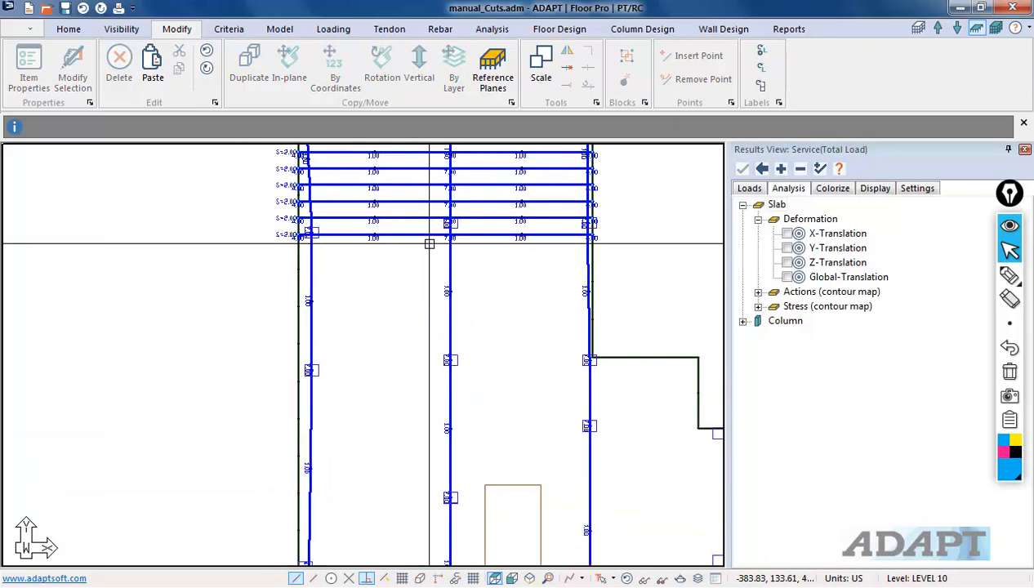
{"action": "left_click", "coordinate": [426, 237]}
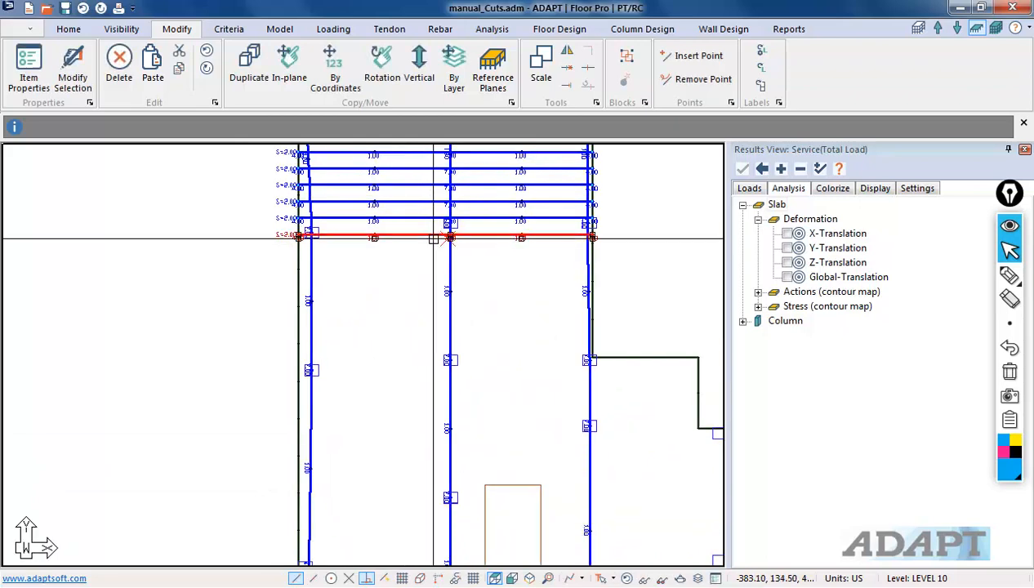
{"action": "left_click", "coordinate": [338, 79]}
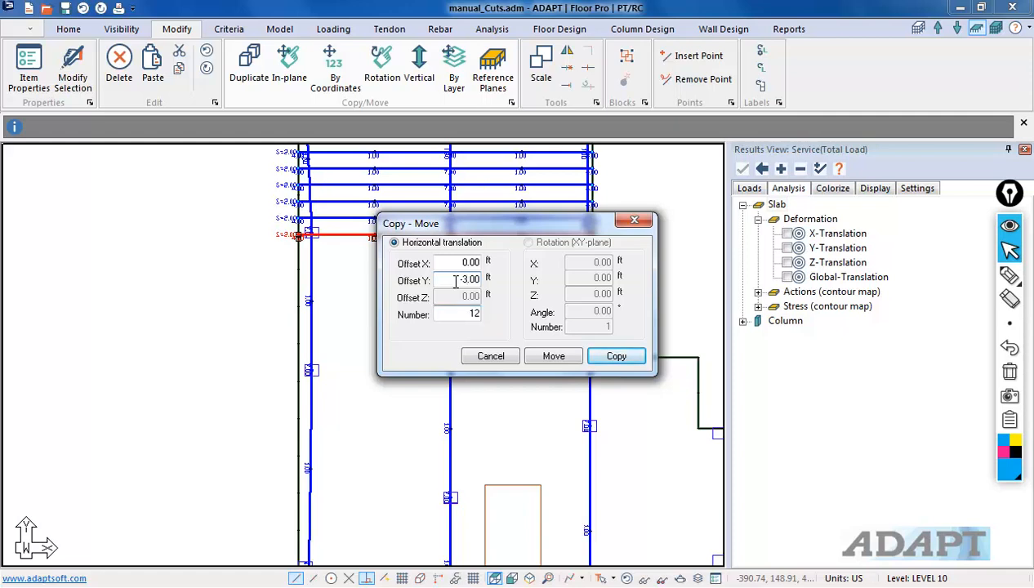
{"action": "left_click", "coordinate": [616, 357]}
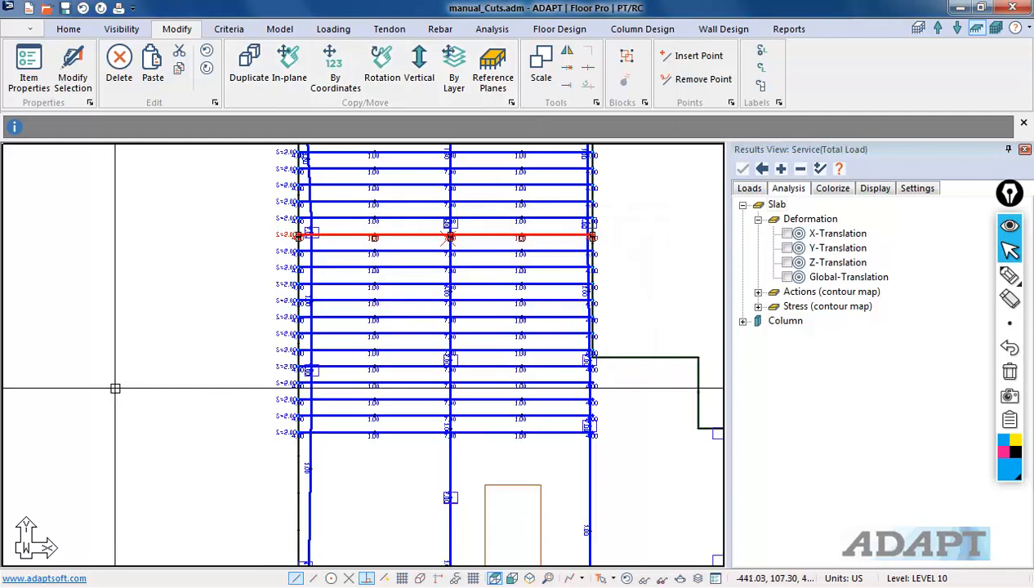
Step: Window-select the surplus tendon copies near the wing's western side and delete them
{"action": "left_click_drag", "start_coordinate": [332, 442], "coordinate": [303, 366]}
{"action": "scroll", "coordinate": [358, 369], "scroll_direction": "down", "scroll_amount": 2}
{"action": "scroll", "coordinate": [321, 434], "scroll_direction": "up", "scroll_amount": 2}
{"action": "left_click_drag", "start_coordinate": [349, 439], "coordinate": [324, 353]}
{"action": "key", "text": "Delete"}
Step: Extend the southernmost tendon's eastern end onto the slab edge at the step in the outline
{"action": "scroll", "coordinate": [494, 483], "scroll_direction": "down", "scroll_amount": 1}
{"action": "scroll", "coordinate": [573, 457], "scroll_direction": "up", "scroll_amount": 1}
{"action": "middle_click_drag", "start_coordinate": [572, 442], "coordinate": [513, 460]}
{"action": "scroll", "coordinate": [416, 397], "scroll_direction": "up", "scroll_amount": 3}
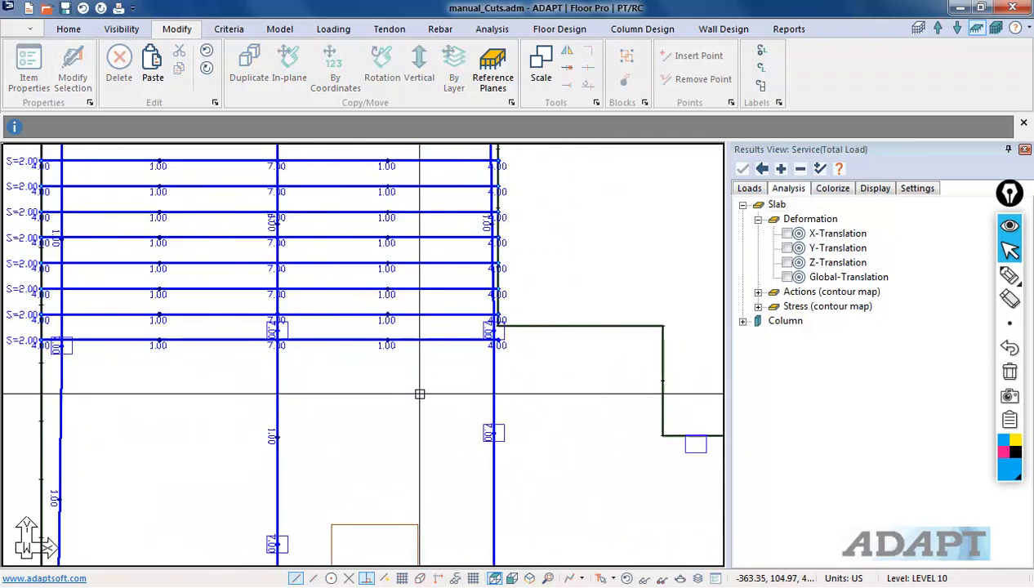
{"action": "left_click", "coordinate": [446, 335]}
{"action": "scroll", "coordinate": [513, 328], "scroll_direction": "up", "scroll_amount": 2}
{"action": "left_click", "coordinate": [521, 335]}
{"action": "middle_click_drag", "start_coordinate": [627, 357], "coordinate": [349, 387]}
{"action": "left_click", "coordinate": [539, 368]}
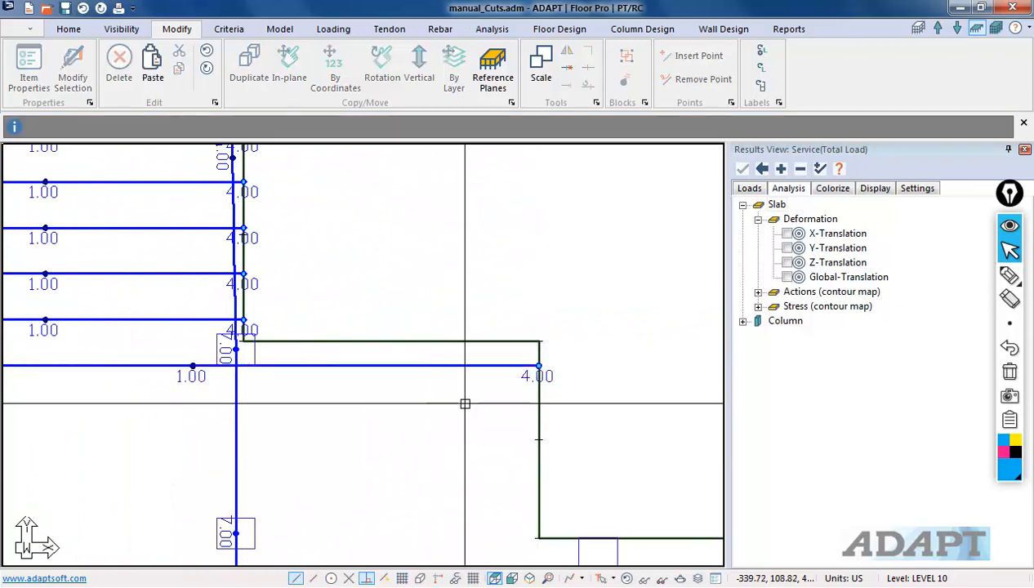
Step: Insert a vertex into the southernmost tendon's long eastern span
{"action": "scroll", "coordinate": [245, 427], "scroll_direction": "down", "scroll_amount": 2}
{"action": "scroll", "coordinate": [245, 367], "scroll_direction": "up", "scroll_amount": 1}
{"action": "right_click", "coordinate": [314, 346]}
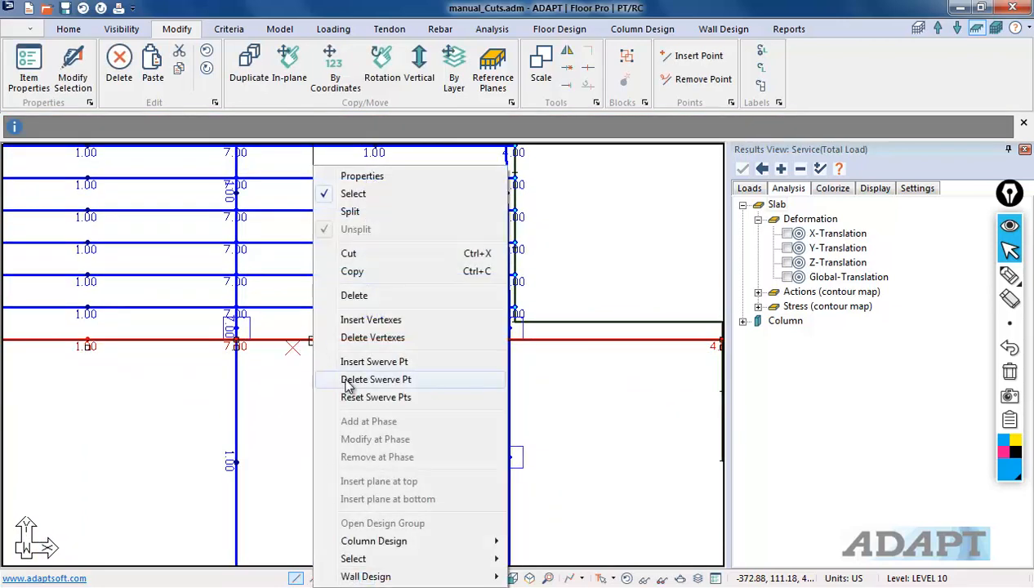
{"action": "left_click", "coordinate": [370, 320]}
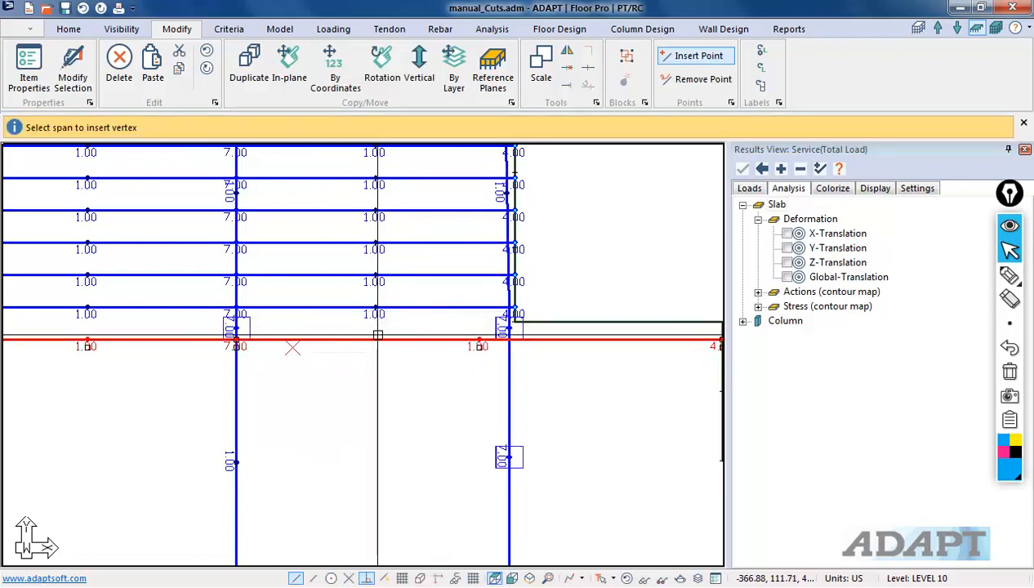
{"action": "left_click", "coordinate": [421, 361]}
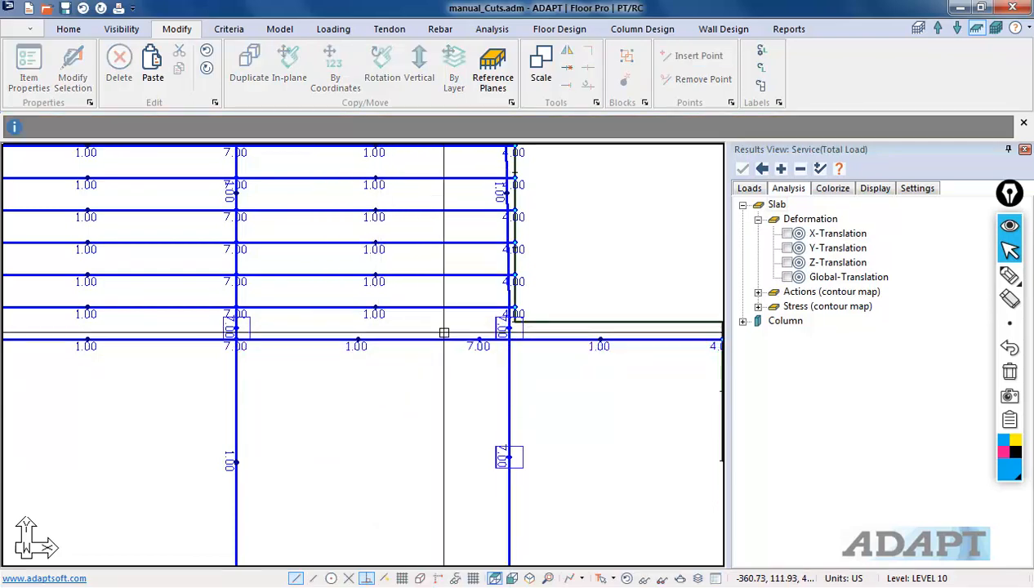
Step: Move the new vertex of the southernmost tendon onto the eastern column line
{"action": "left_click", "coordinate": [478, 339]}
{"action": "scroll", "coordinate": [480, 342], "scroll_direction": "up", "scroll_amount": 1}
{"action": "left_click", "coordinate": [481, 338]}
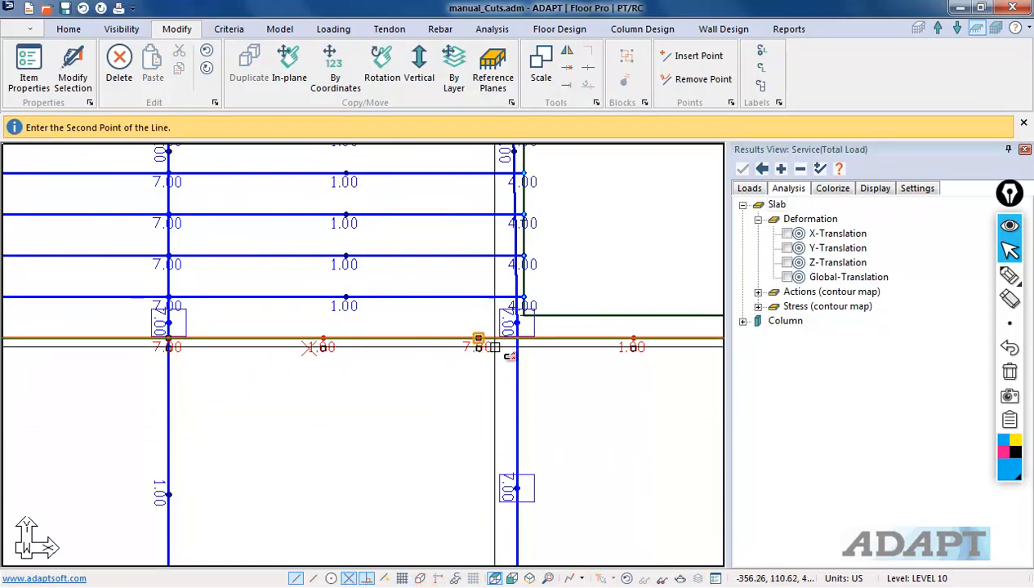
{"action": "left_click", "coordinate": [516, 338]}
Step: Open the southern tendon's properties to inspect its shape settings
{"action": "scroll", "coordinate": [452, 416], "scroll_direction": "down", "scroll_amount": 2}
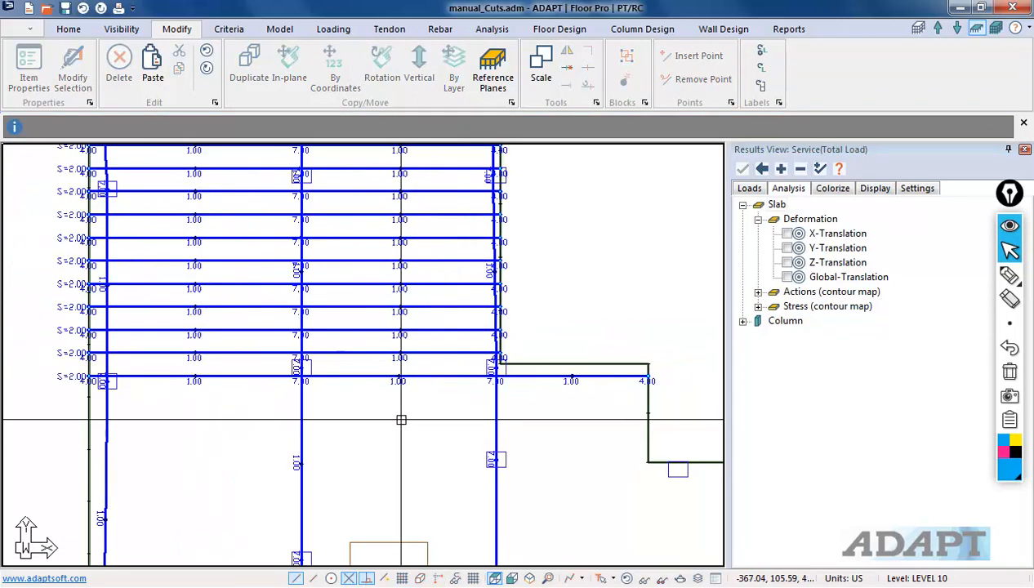
{"action": "double_click", "coordinate": [416, 373]}
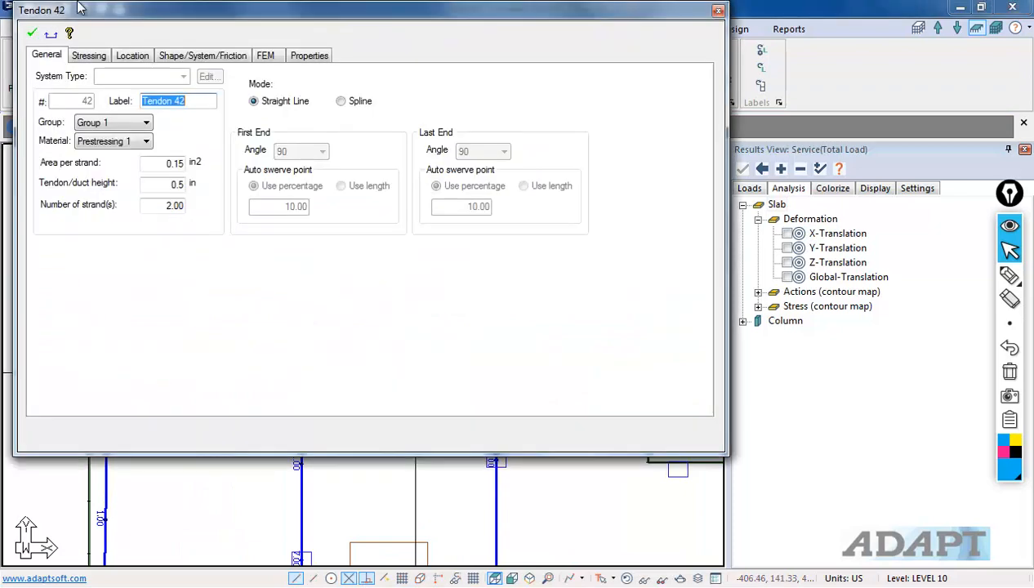
{"action": "left_click", "coordinate": [182, 55]}
{"action": "left_click", "coordinate": [777, 387]}
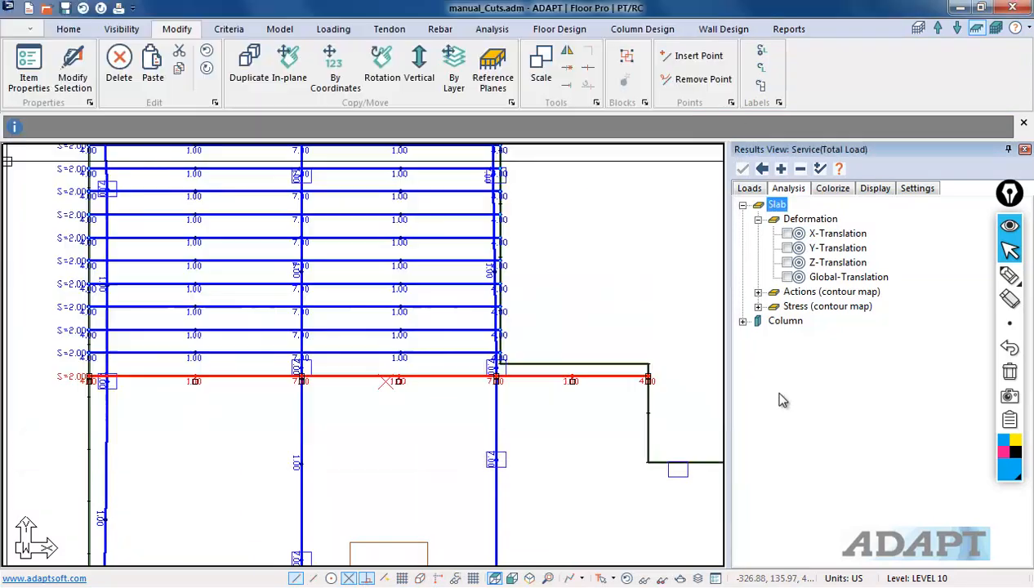
{"action": "left_click", "coordinate": [437, 444]}
{"action": "scroll", "coordinate": [444, 326], "scroll_direction": "down", "scroll_amount": 2}
{"action": "scroll", "coordinate": [526, 291], "scroll_direction": "down", "scroll_amount": 2}
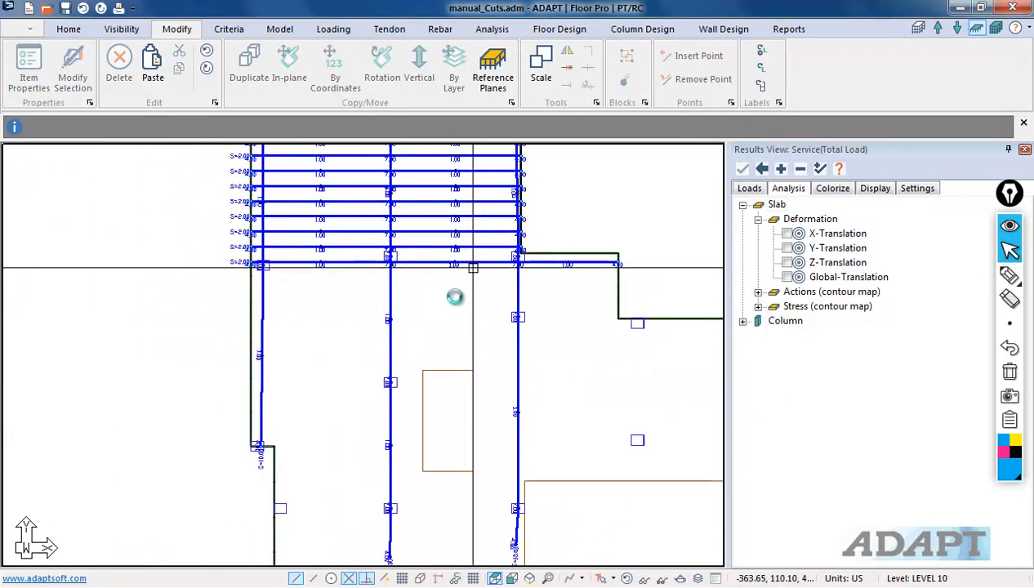
Step: Select the southernmost tendon and copy it repeatedly southward with a -3 ft Y offset
{"action": "middle_click_drag", "start_coordinate": [358, 339], "coordinate": [340, 351]}
{"action": "scroll", "coordinate": [340, 327], "scroll_direction": "up", "scroll_amount": 1}
{"action": "left_click", "coordinate": [367, 282]}
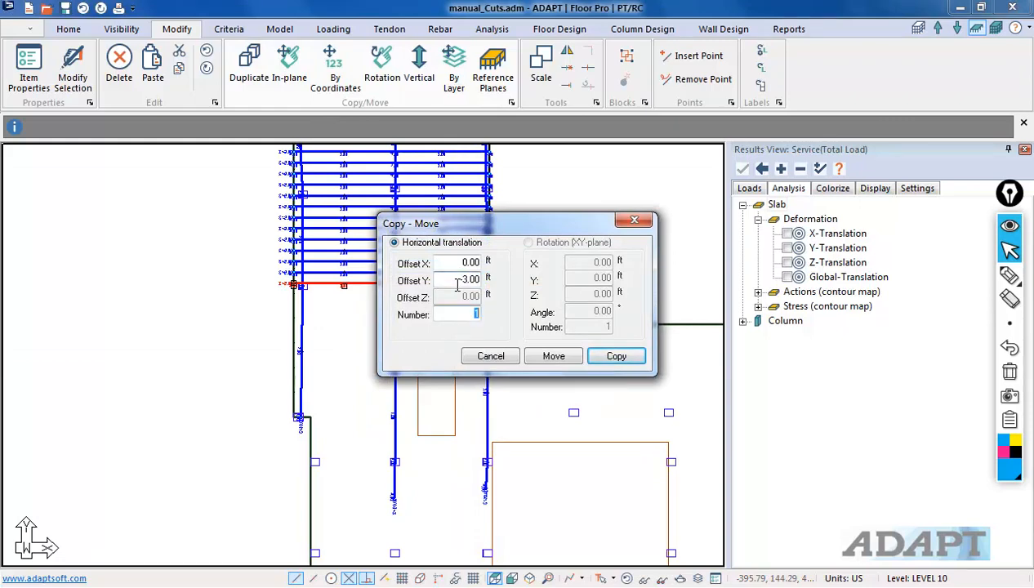
{"action": "left_click", "coordinate": [616, 357]}
Step: Window-select the surplus tendon copies at the eastern side and delete them
{"action": "scroll", "coordinate": [537, 343], "scroll_direction": "up", "scroll_amount": 3}
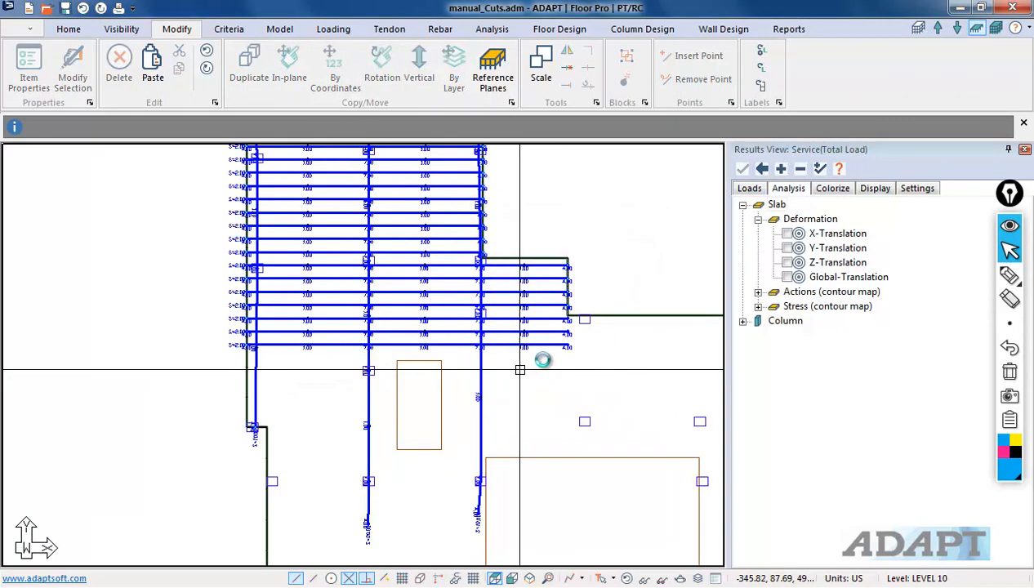
{"action": "left_click_drag", "start_coordinate": [538, 332], "coordinate": [533, 301]}
{"action": "key", "text": "Delete"}
{"action": "scroll", "coordinate": [395, 430], "scroll_direction": "down", "scroll_amount": 4}
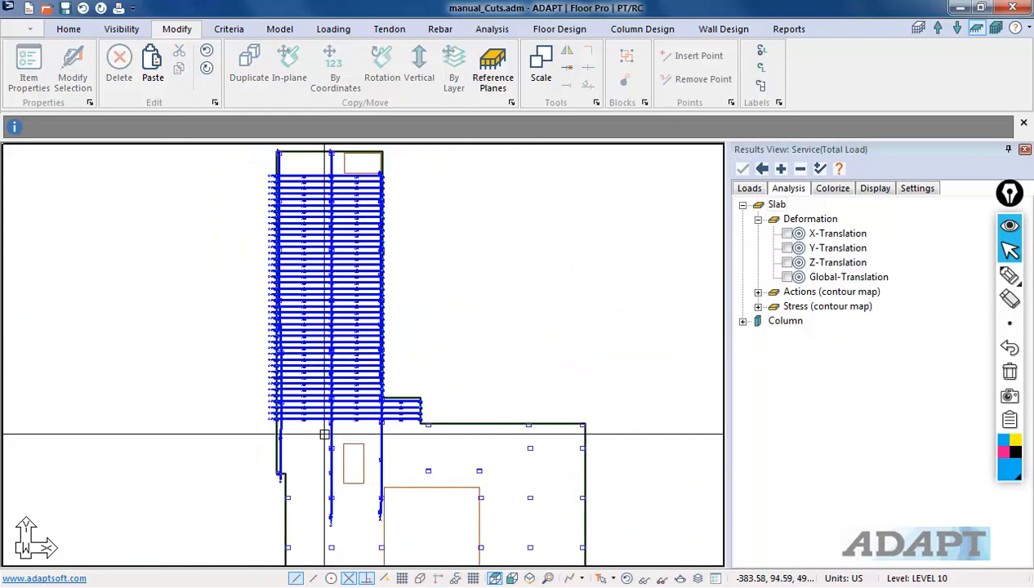
Step: Copy the northernmost tendon once 3 ft northward and pull its eastern end back to the opening's western edge
{"action": "scroll", "coordinate": [278, 182], "scroll_direction": "up", "scroll_amount": 5}
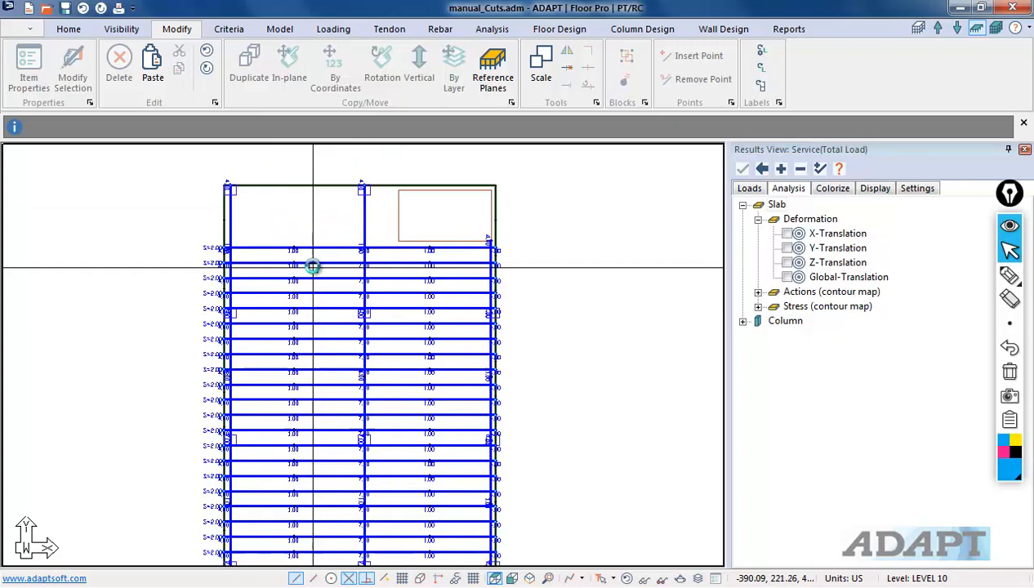
{"action": "left_click", "coordinate": [338, 244]}
{"action": "scroll", "coordinate": [343, 229], "scroll_direction": "up", "scroll_amount": 2}
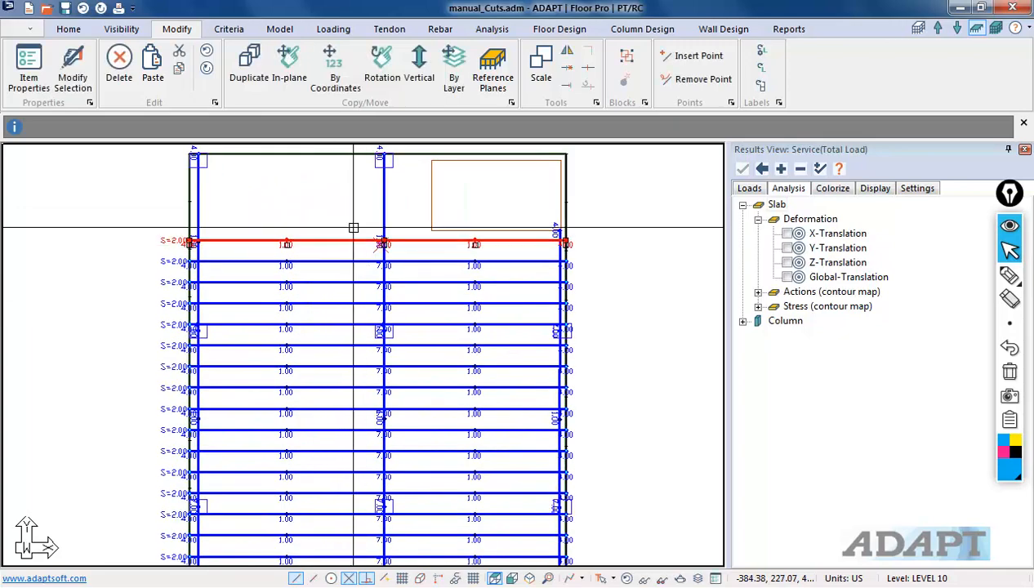
{"action": "scroll", "coordinate": [343, 225], "scroll_direction": "up", "scroll_amount": 2}
{"action": "left_click", "coordinate": [335, 65]}
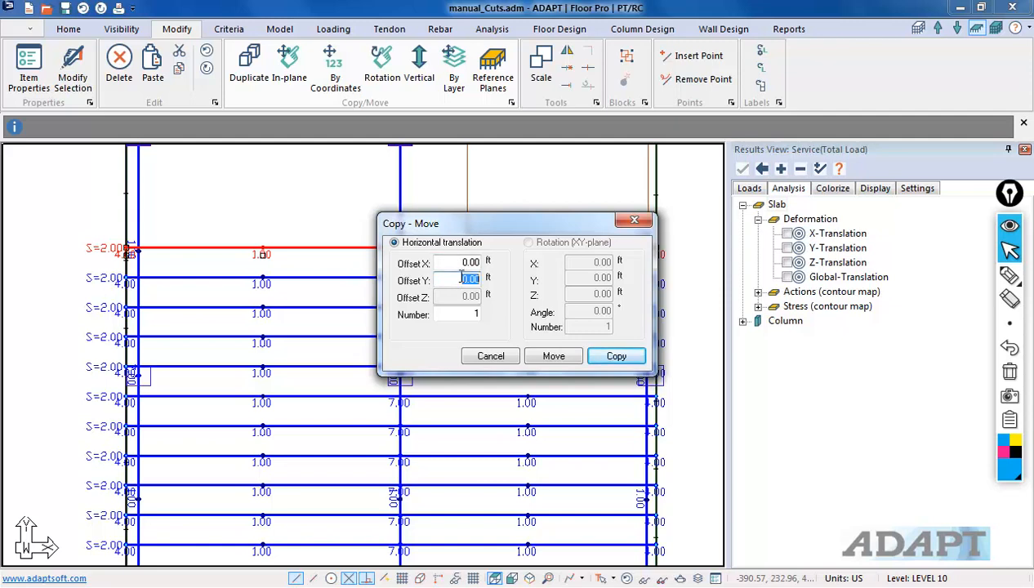
{"action": "left_click", "coordinate": [616, 357]}
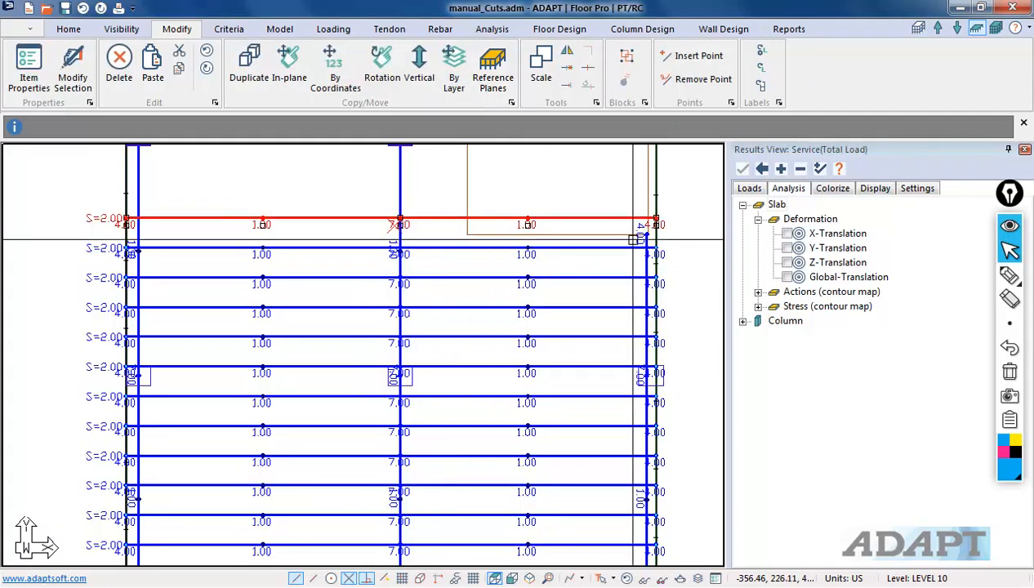
{"action": "left_click", "coordinate": [657, 219]}
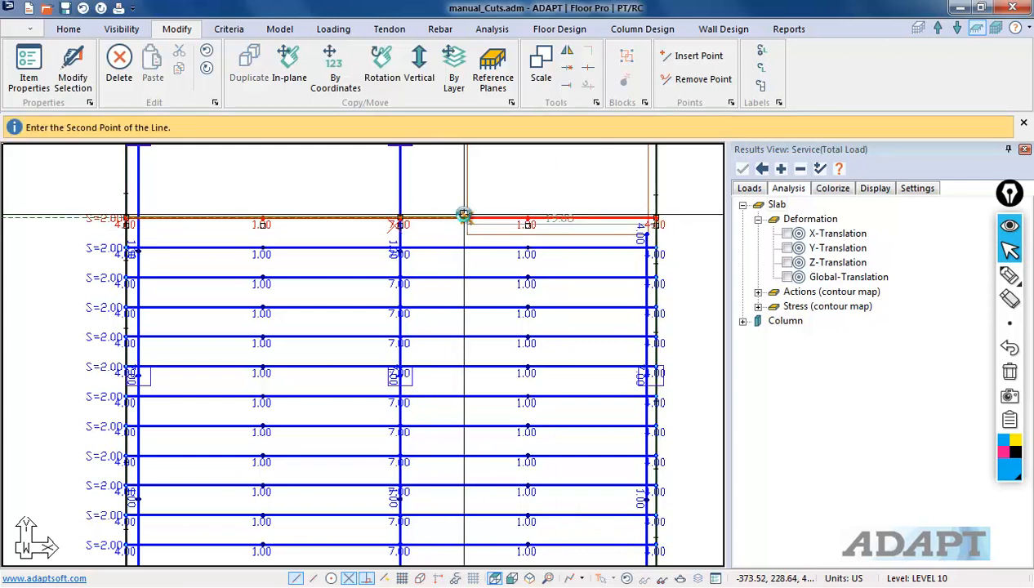
{"action": "left_click", "coordinate": [464, 214]}
Step: Set Tendon 53's second span shape to Cantilever Down
{"action": "double_click", "coordinate": [388, 217]}
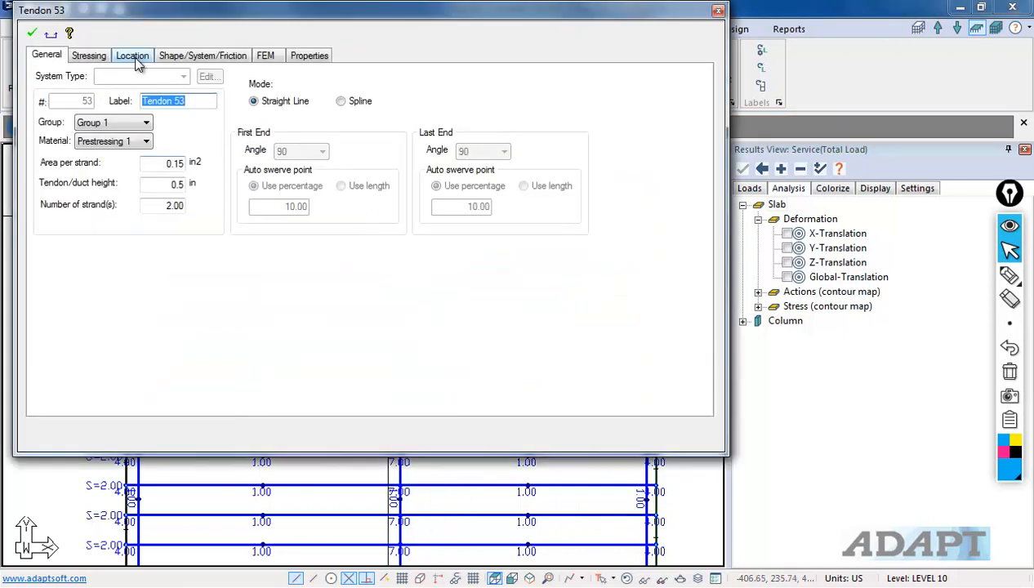
{"action": "left_click", "coordinate": [167, 56]}
{"action": "left_click", "coordinate": [199, 319]}
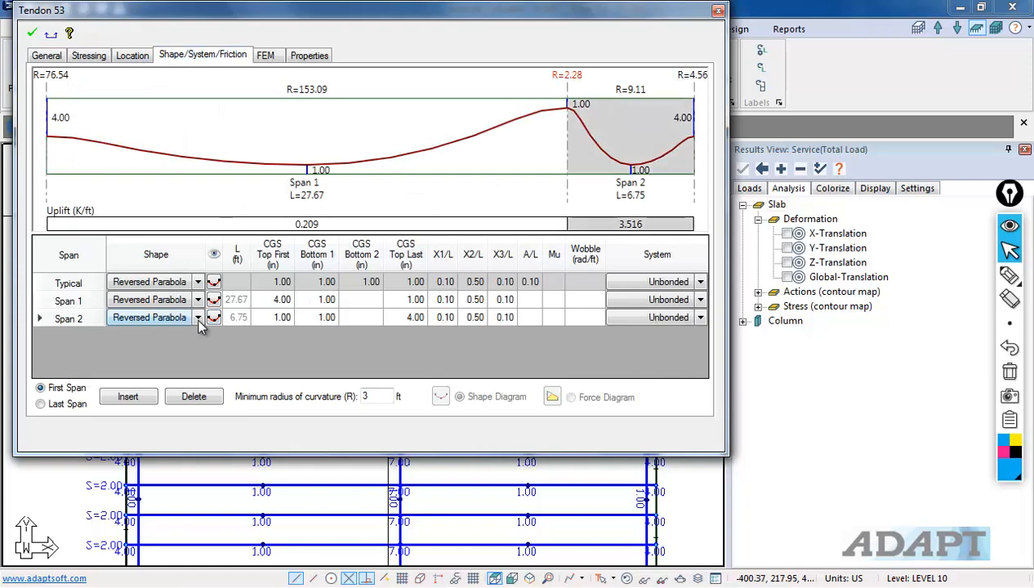
{"action": "left_click", "coordinate": [197, 318]}
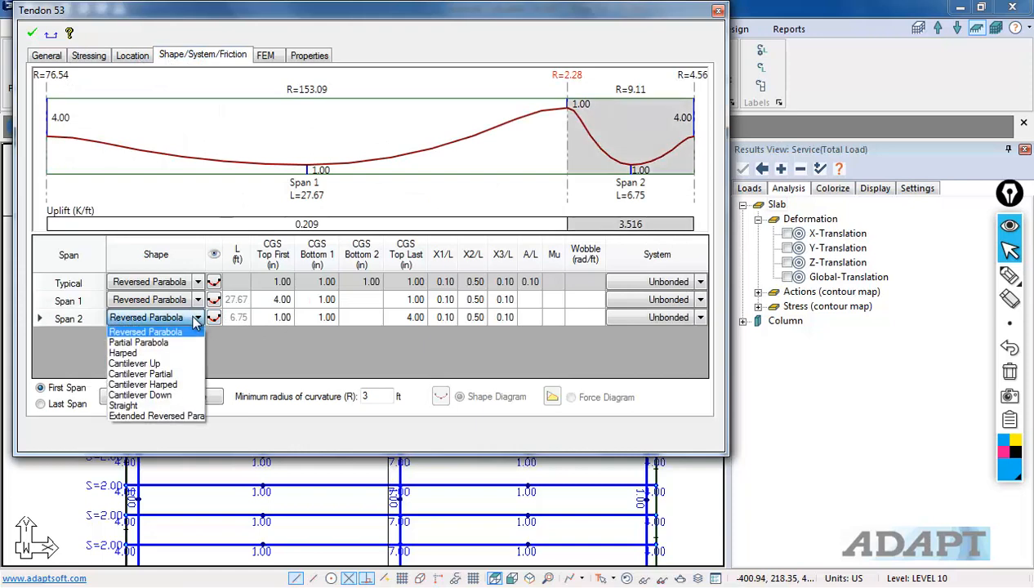
{"action": "left_click", "coordinate": [160, 395]}
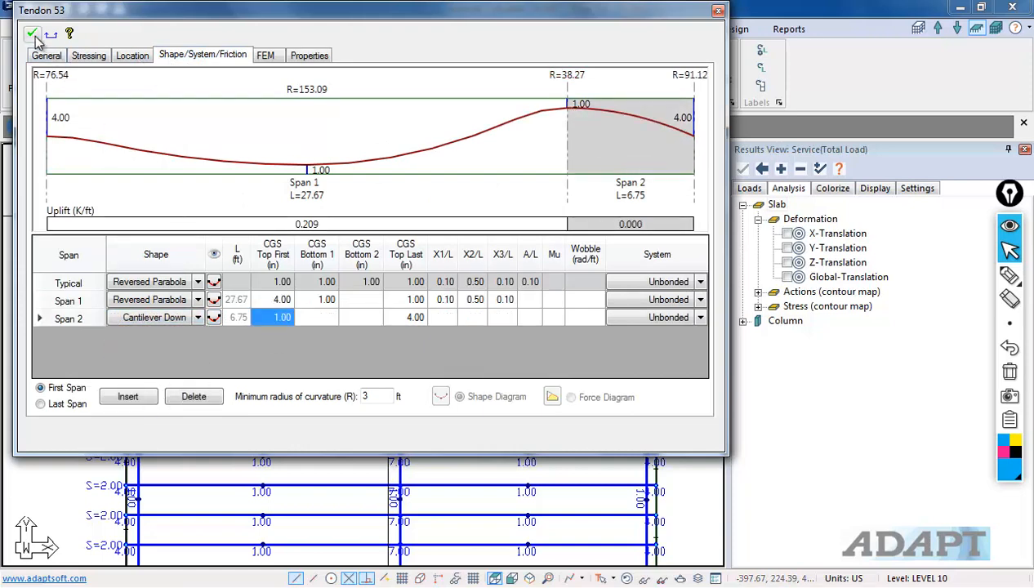
{"action": "left_click", "coordinate": [33, 35]}
{"action": "left_click", "coordinate": [829, 429]}
{"action": "left_click", "coordinate": [300, 193]}
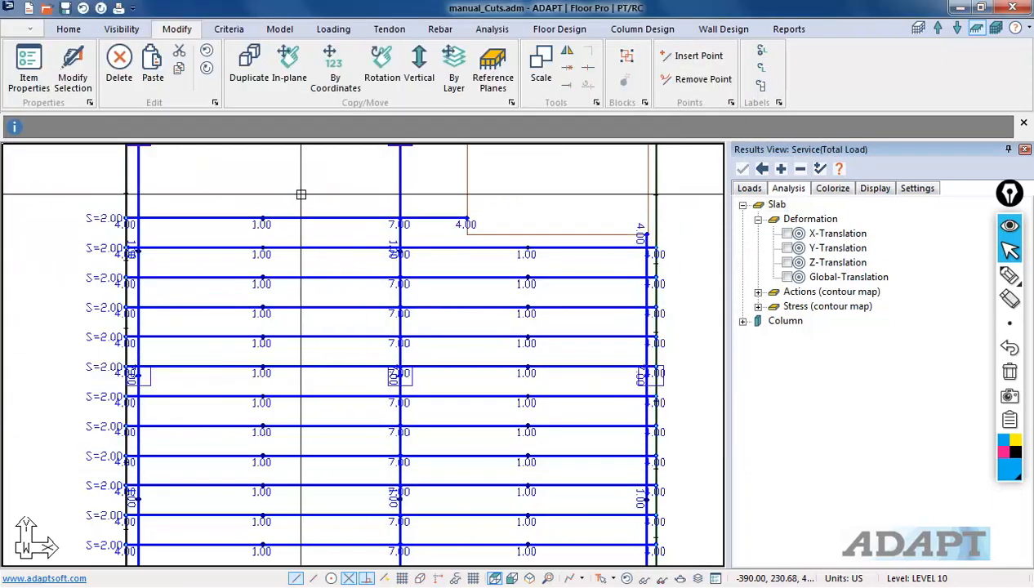
Step: Select the shortened tendon and copy it once 3 ft northward
{"action": "middle_click_drag", "start_coordinate": [300, 193], "coordinate": [369, 289]}
{"action": "scroll", "coordinate": [384, 326], "scroll_direction": "up", "scroll_amount": 1}
{"action": "left_click", "coordinate": [384, 324]}
{"action": "left_click", "coordinate": [335, 67]}
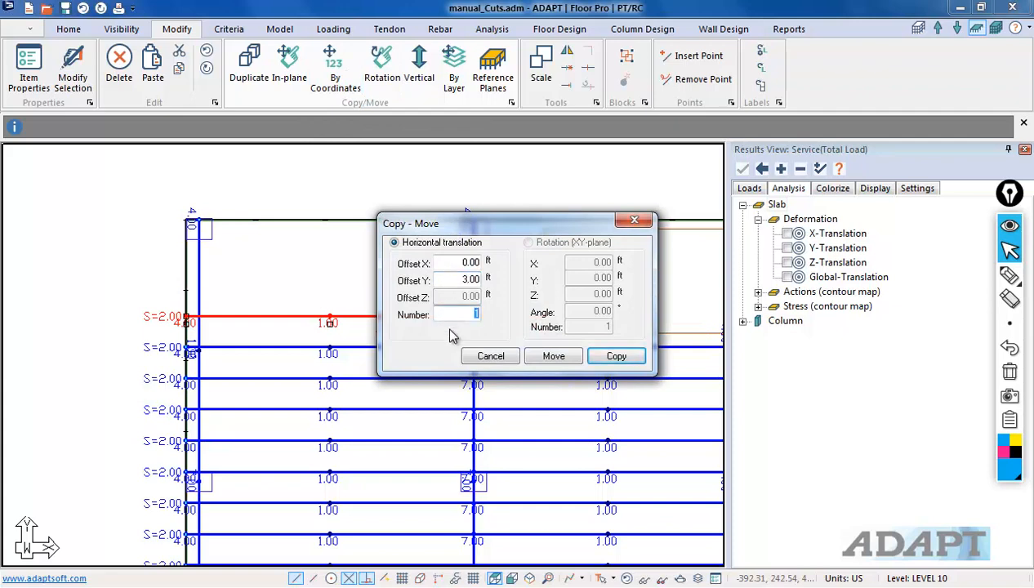
{"action": "left_click", "coordinate": [614, 357]}
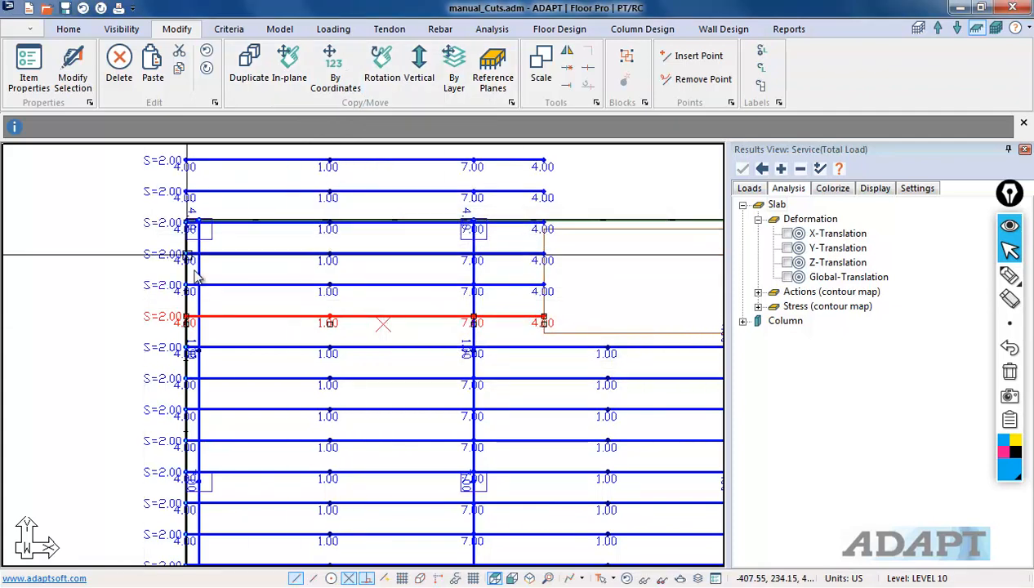
Step: Hide all tendons from the plan view
{"action": "middle_click_drag", "start_coordinate": [269, 198], "coordinate": [311, 309]}
{"action": "left_click_drag", "start_coordinate": [319, 316], "coordinate": [286, 237]}
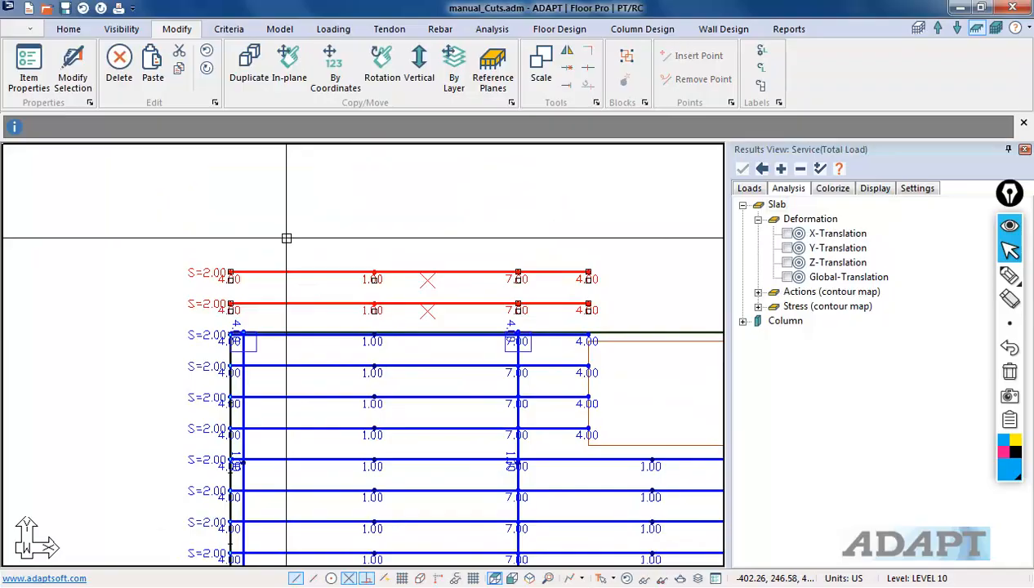
{"action": "scroll", "coordinate": [286, 237], "scroll_direction": "down", "scroll_amount": 3}
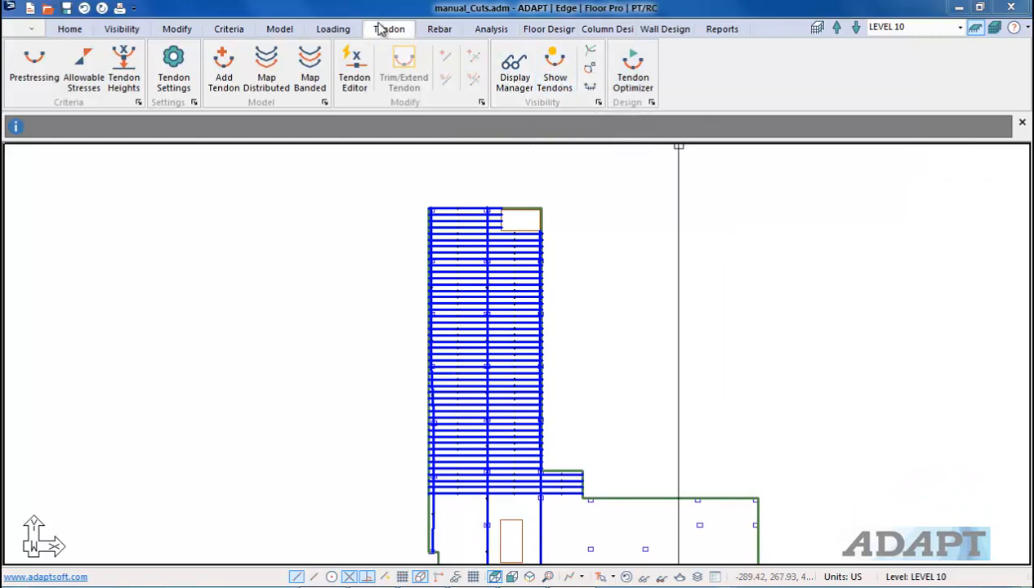
{"action": "left_click", "coordinate": [560, 70]}
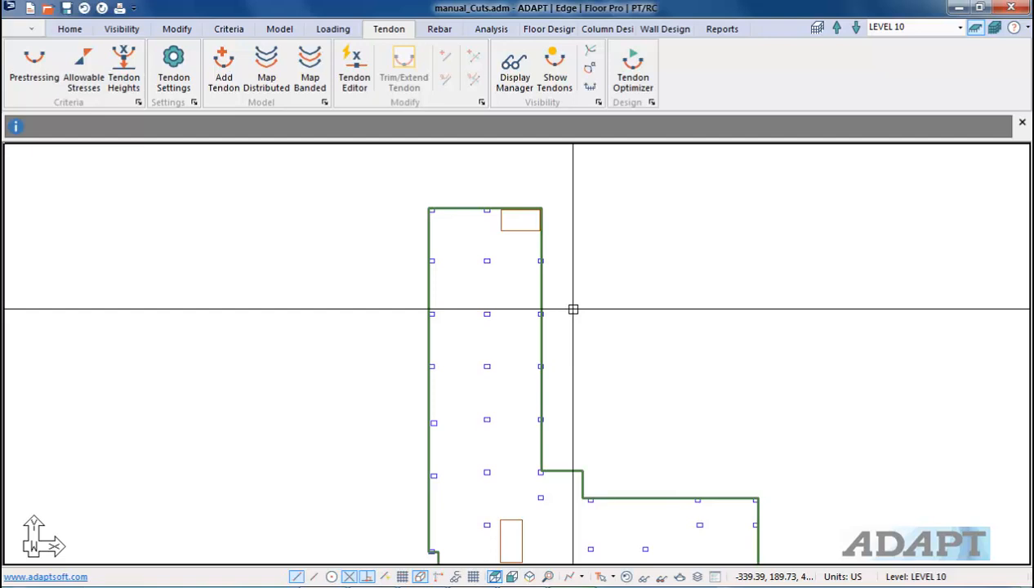
Step: Start the X support line tool and draw two support lines across the northern end of the narrow slab wing
{"action": "scroll", "coordinate": [571, 315], "scroll_direction": "up", "scroll_amount": 4}
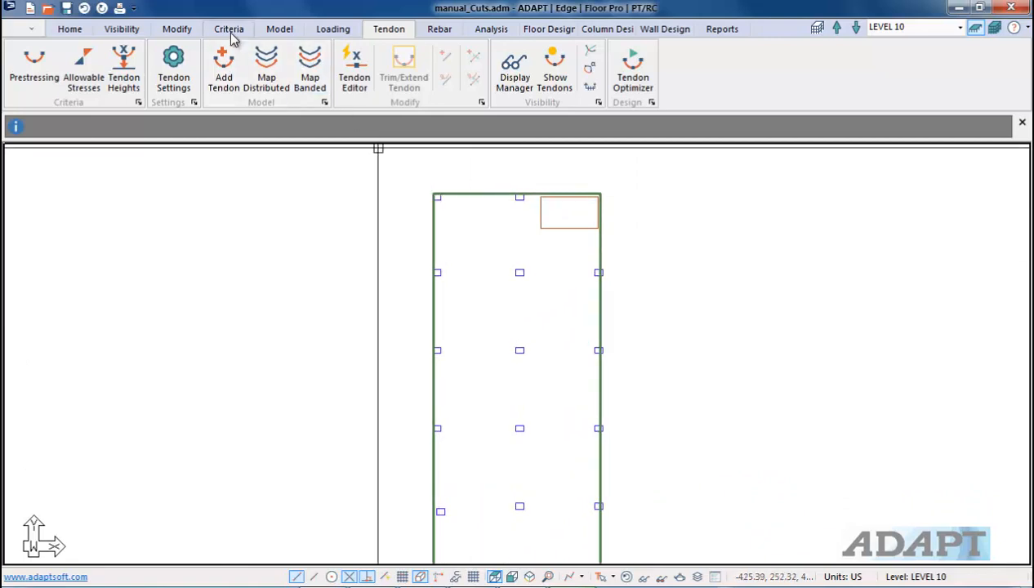
{"action": "left_click", "coordinate": [535, 31]}
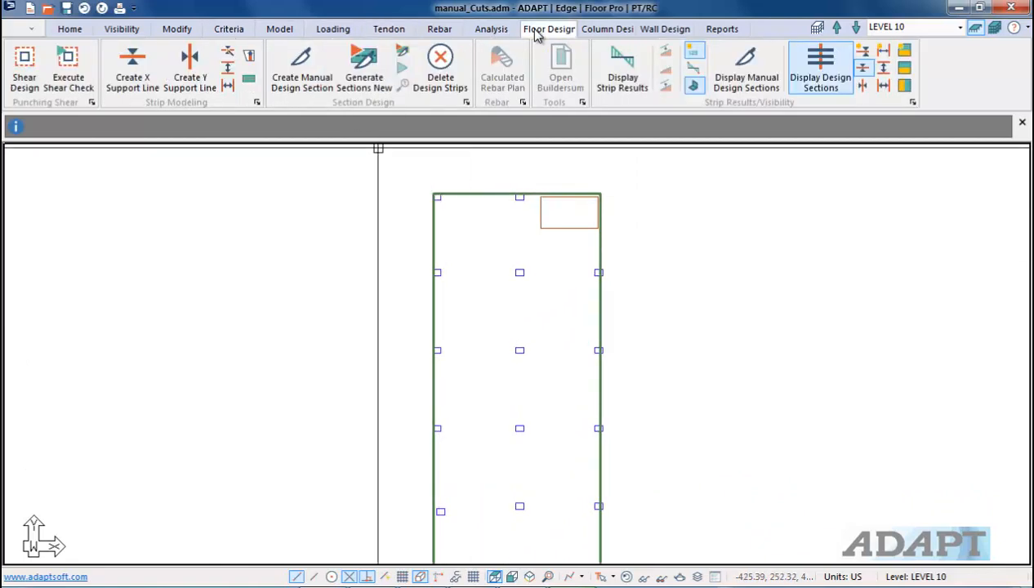
{"action": "left_click", "coordinate": [130, 75]}
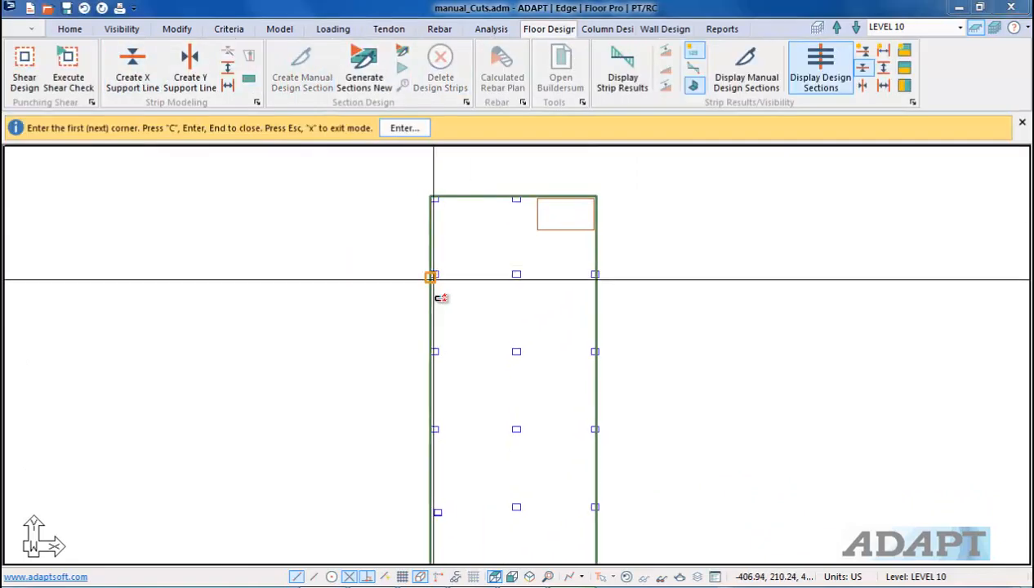
{"action": "left_click", "coordinate": [619, 272]}
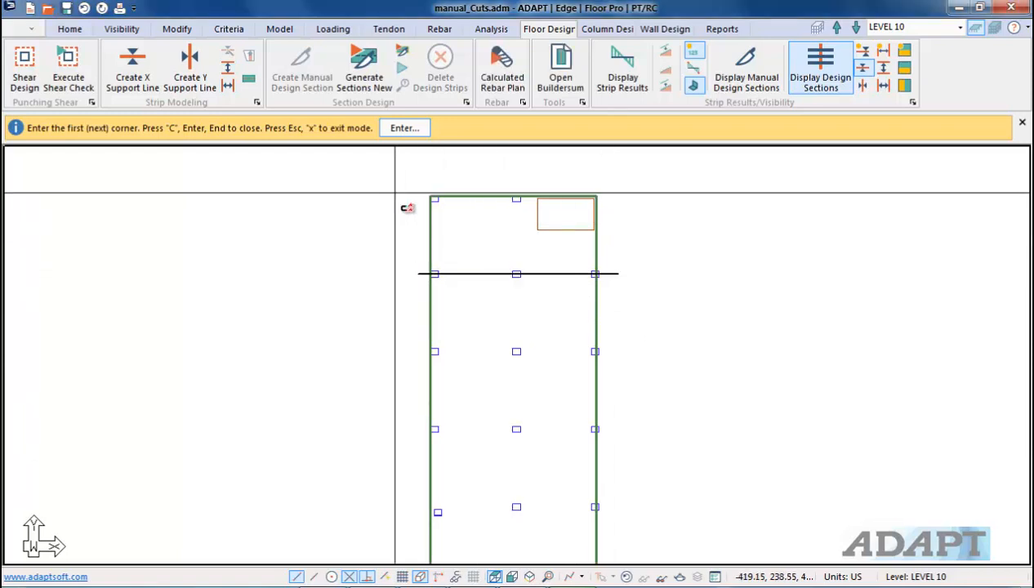
{"action": "left_click", "coordinate": [626, 198]}
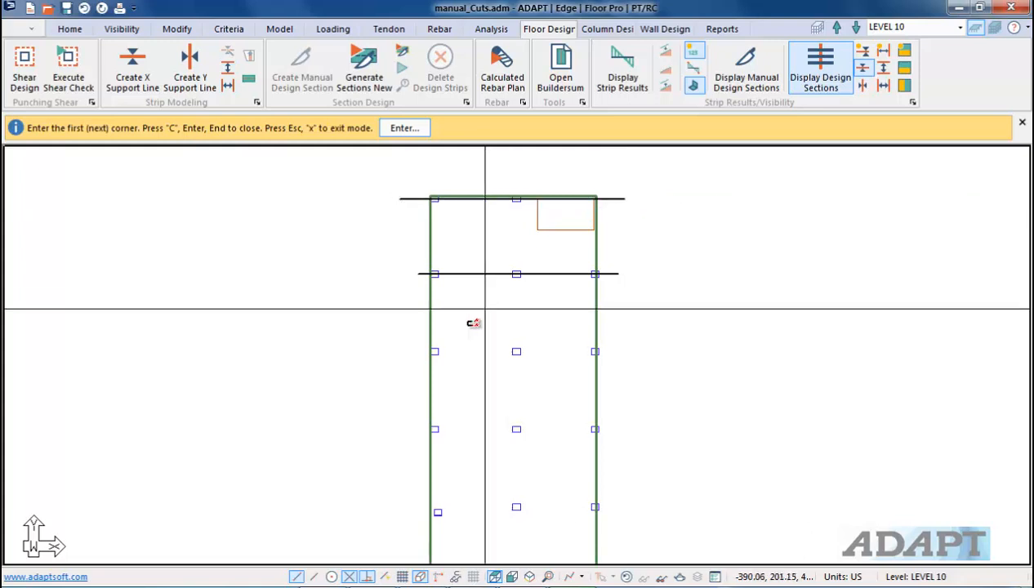
Step: Draw three more X support lines across the wing at the interior column rows further south, then exit the tool
{"action": "left_click", "coordinate": [405, 351]}
{"action": "left_click", "coordinate": [625, 348]}
{"action": "middle_click_drag", "start_coordinate": [590, 365], "coordinate": [596, 290]}
{"action": "left_click", "coordinate": [421, 356]}
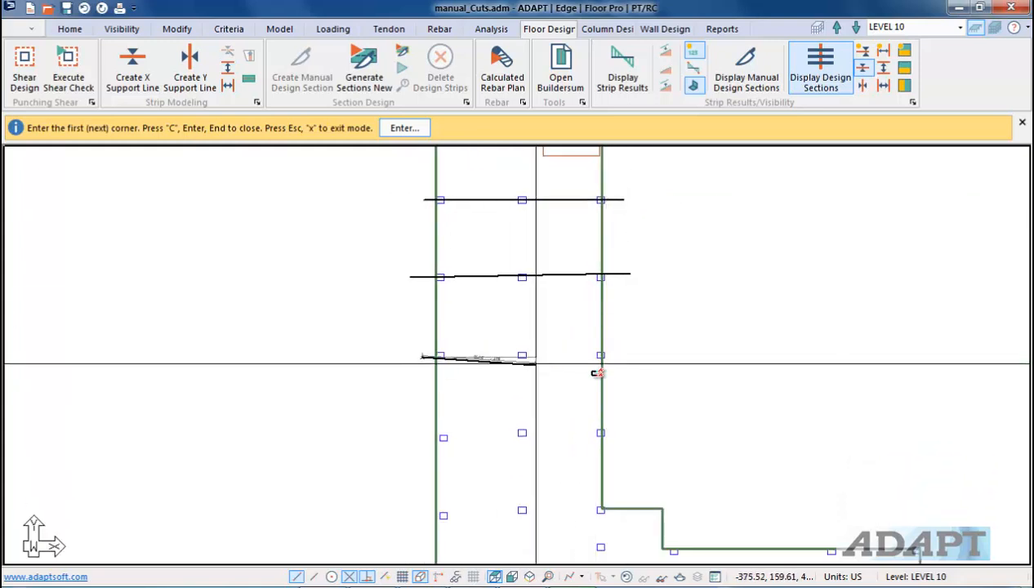
{"action": "left_click", "coordinate": [641, 353]}
{"action": "left_click", "coordinate": [408, 437]}
{"action": "left_click", "coordinate": [614, 431]}
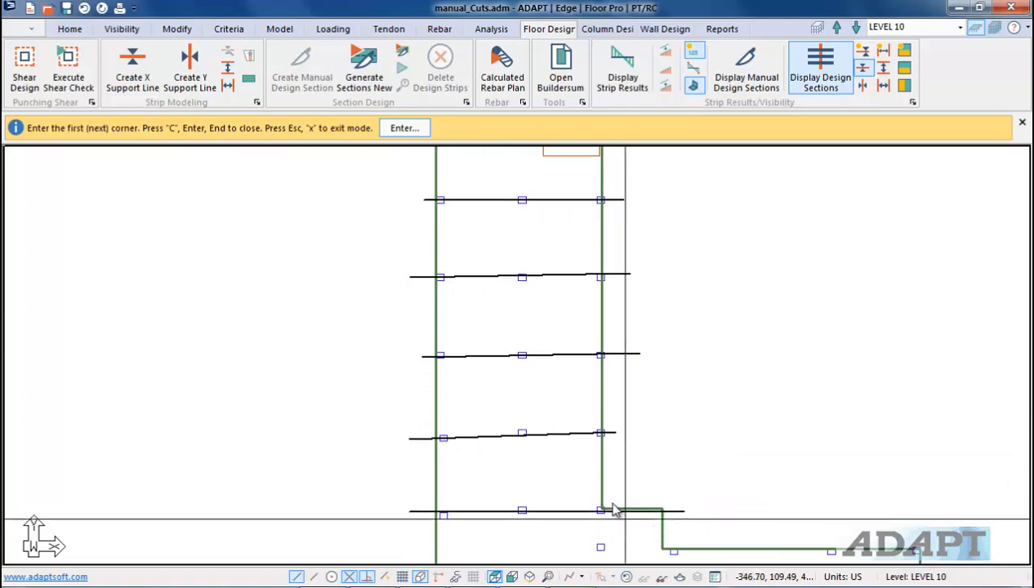
{"action": "scroll", "coordinate": [527, 465], "scroll_direction": "down", "scroll_amount": 2}
{"action": "right_click", "coordinate": [337, 331]}
{"action": "left_click", "coordinate": [388, 336]}
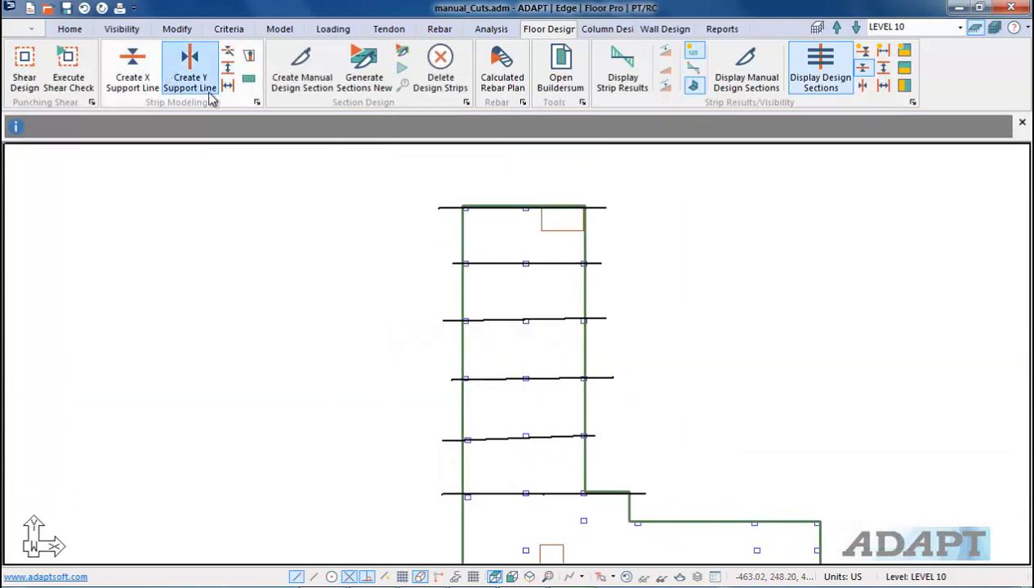
Step: Draw a support line across the slab just south of the wing's step in the slab edge, then exit the tool
{"action": "left_click", "coordinate": [230, 72]}
{"action": "middle_click_drag", "start_coordinate": [381, 473], "coordinate": [410, 335]}
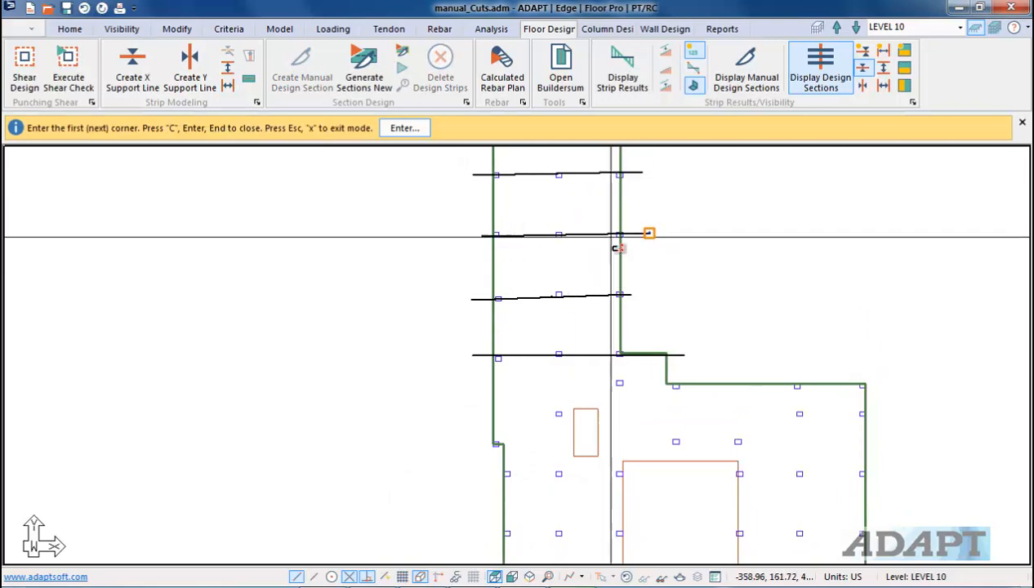
{"action": "left_click", "coordinate": [453, 378]}
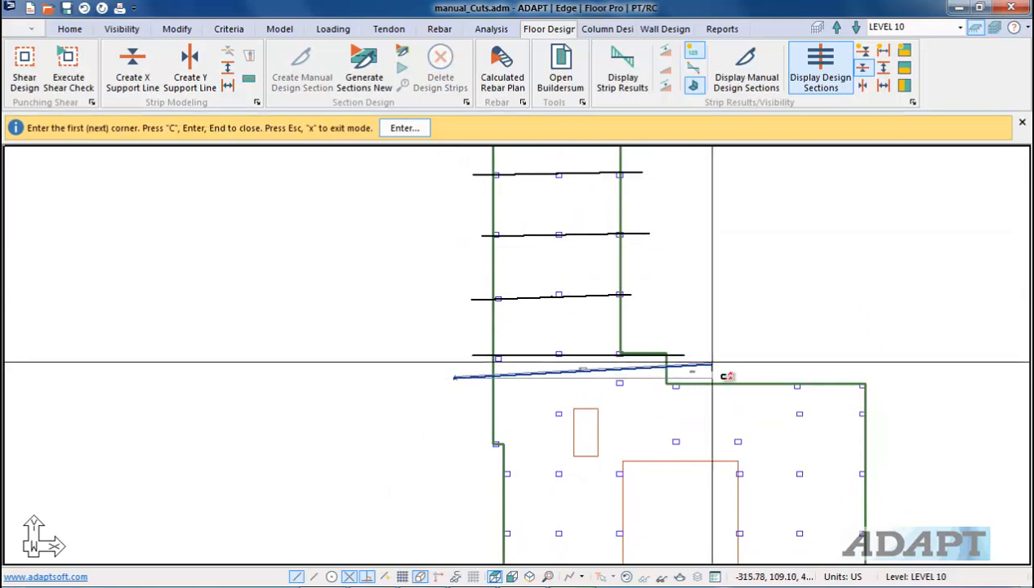
{"action": "left_click", "coordinate": [711, 374]}
{"action": "scroll", "coordinate": [594, 464], "scroll_direction": "down", "scroll_amount": 1}
{"action": "middle_click_drag", "start_coordinate": [429, 337], "coordinate": [433, 456]}
{"action": "right_click", "coordinate": [397, 296]}
{"action": "left_click", "coordinate": [421, 309]}
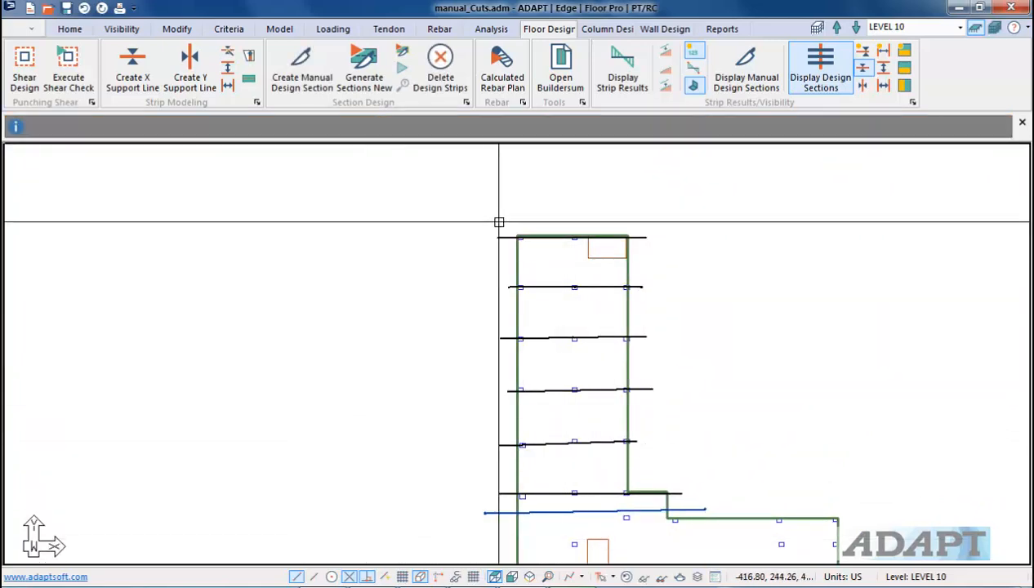
Step: Generate design sections and select the sections along each X support line over the wing
{"action": "left_click", "coordinate": [372, 75]}
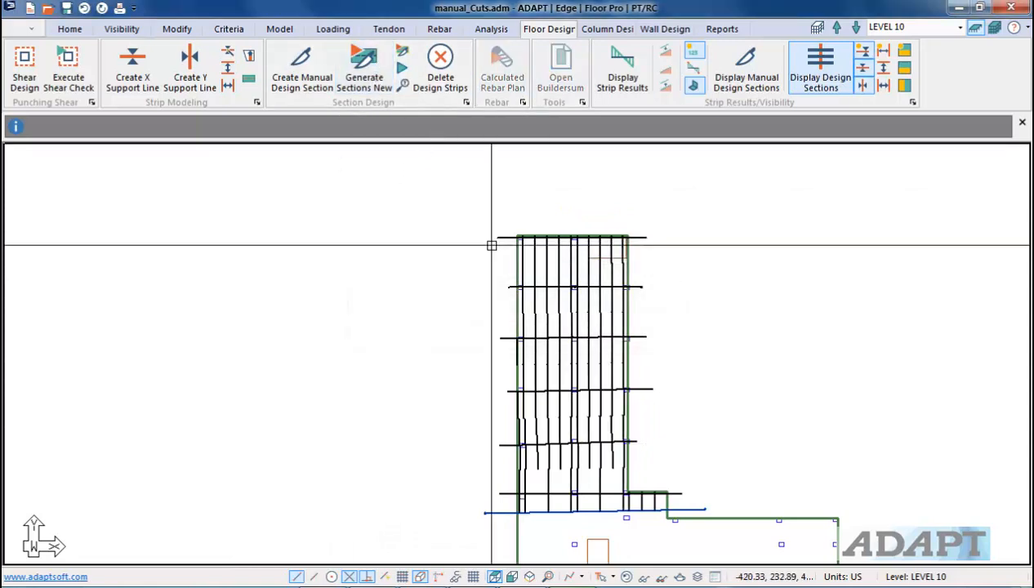
{"action": "left_click", "coordinate": [571, 238]}
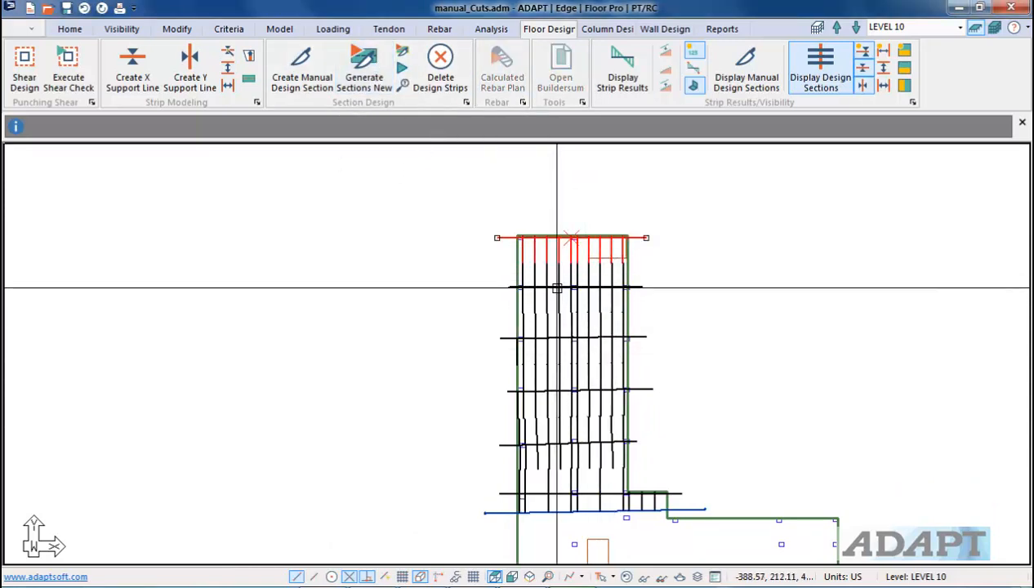
{"action": "left_click", "coordinate": [557, 288]}
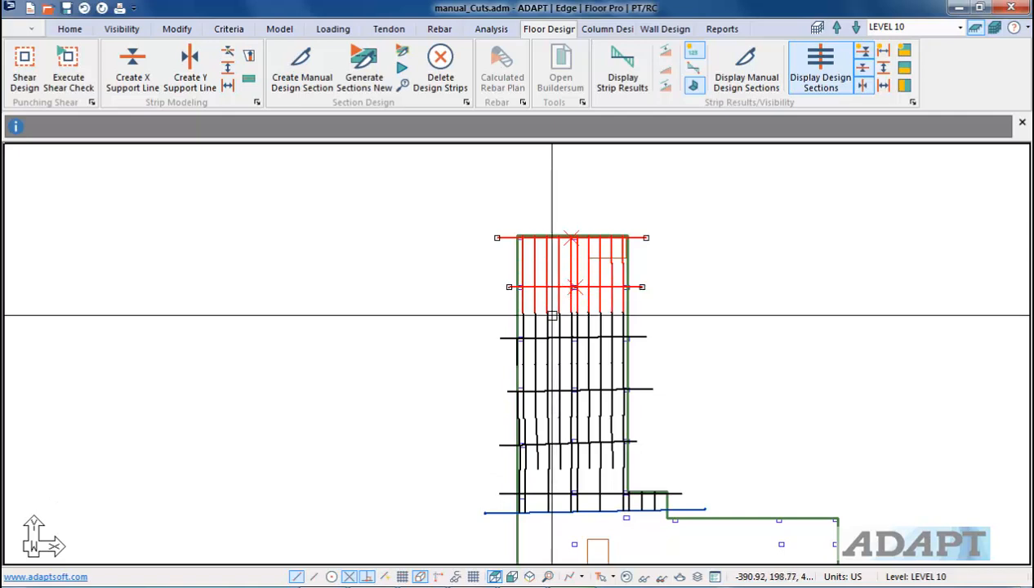
{"action": "left_click", "coordinate": [548, 338]}
{"action": "left_click", "coordinate": [536, 389]}
{"action": "left_click", "coordinate": [537, 441]}
{"action": "left_click", "coordinate": [584, 494]}
Step: Window-select the X support lines and design sections over the narrow wing and delete them
{"action": "key", "text": "Escape"}
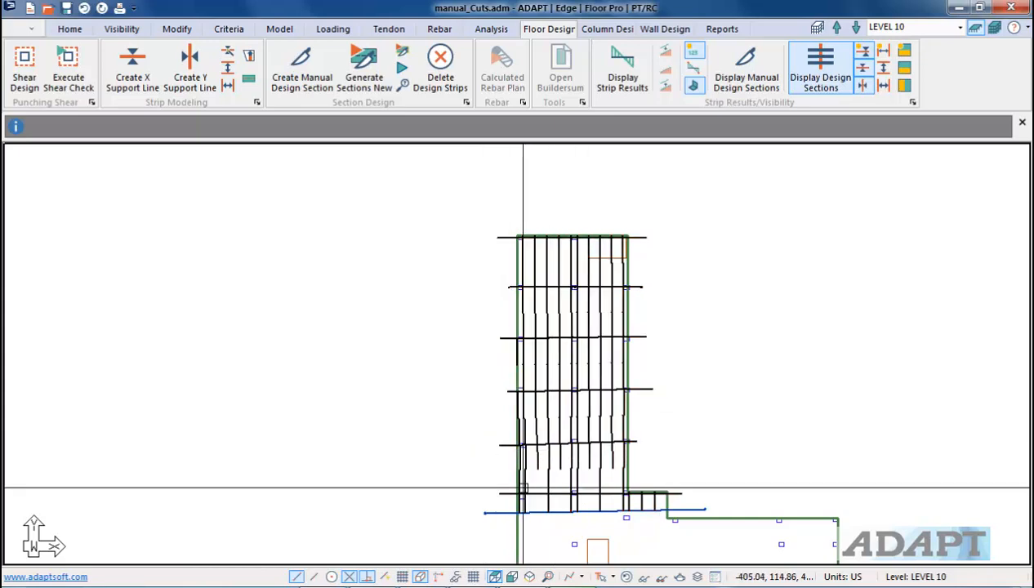
{"action": "left_click_drag", "start_coordinate": [509, 503], "coordinate": [474, 212]}
{"action": "key", "text": "Delete"}
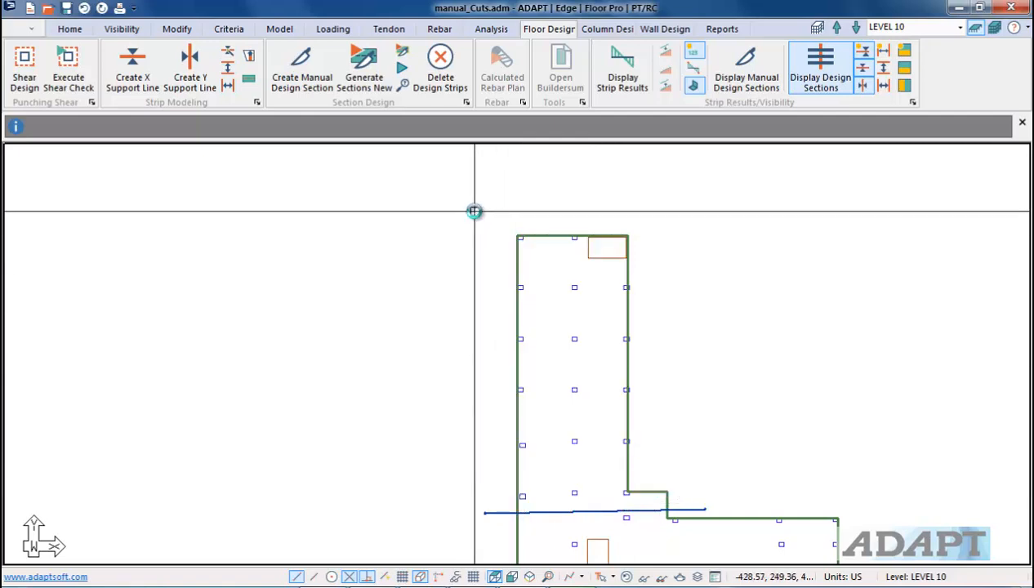
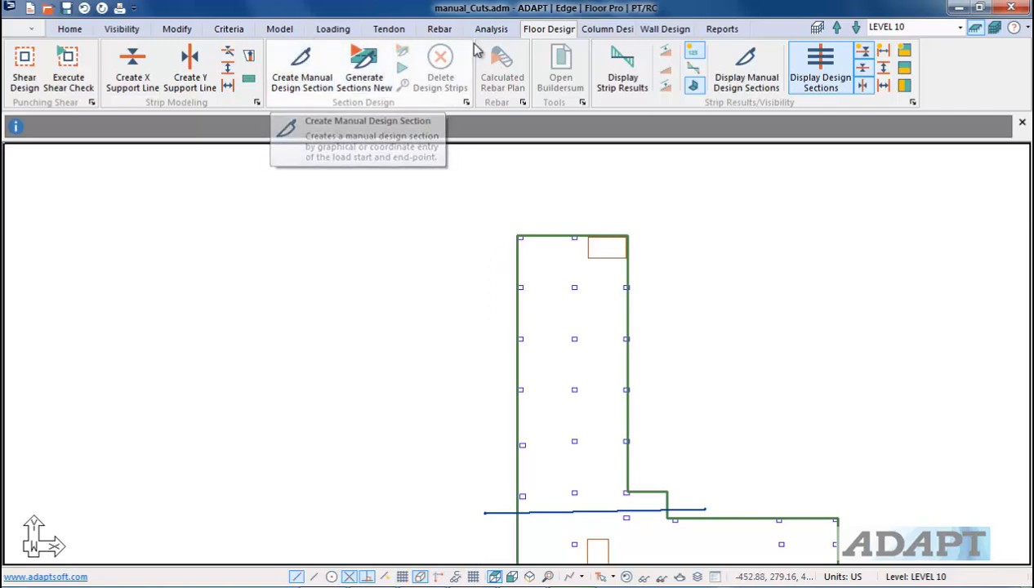
Step: Start Create Manual Design Section and draw a short vertical section near the top of the wing's centre column line
{"action": "left_click", "coordinate": [300, 79]}
{"action": "scroll", "coordinate": [587, 269], "scroll_direction": "up", "scroll_amount": 3}
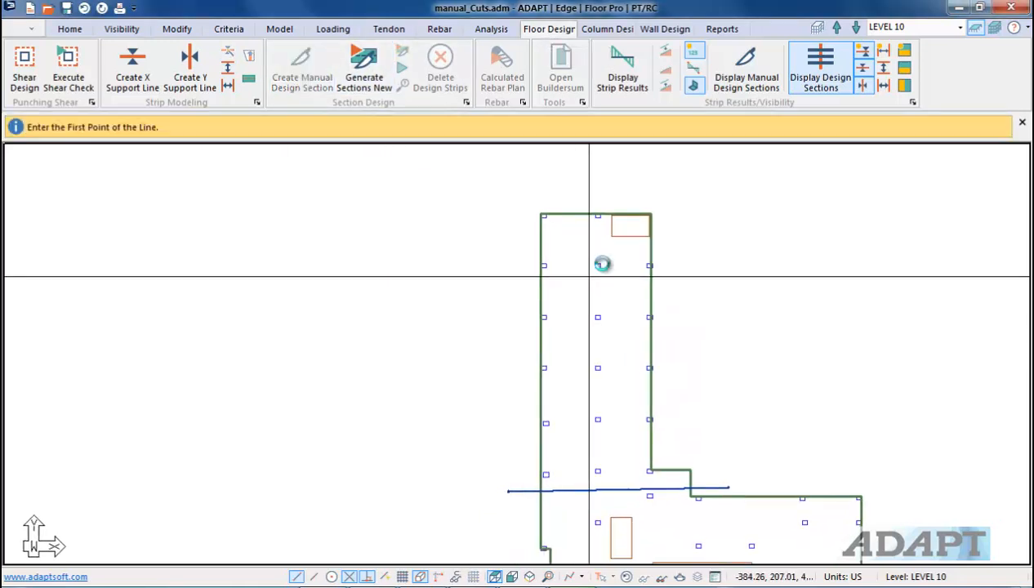
{"action": "scroll", "coordinate": [584, 261], "scroll_direction": "up", "scroll_amount": 3}
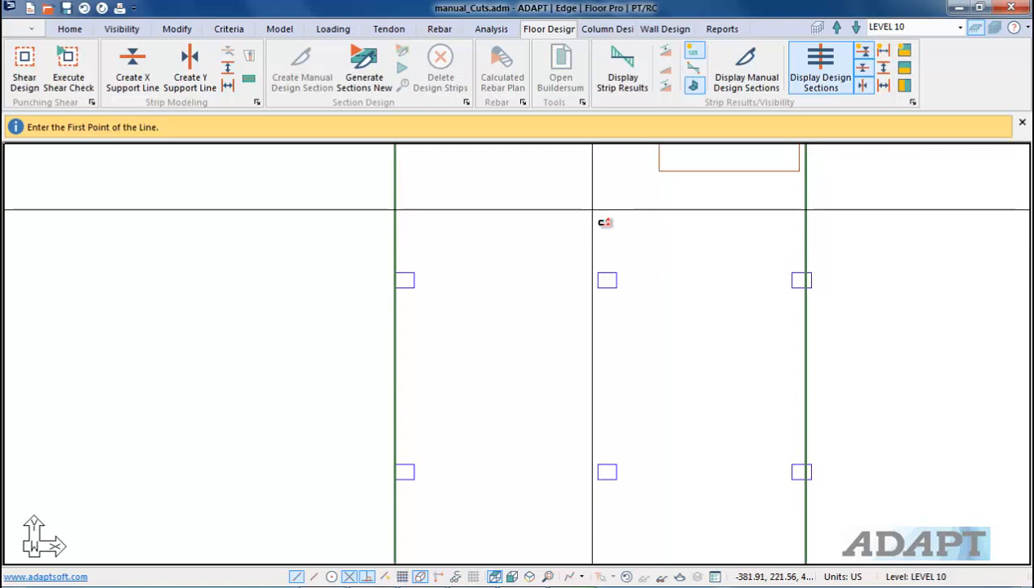
{"action": "scroll", "coordinate": [606, 237], "scroll_direction": "down", "scroll_amount": 1}
{"action": "scroll", "coordinate": [606, 233], "scroll_direction": "down", "scroll_amount": 2}
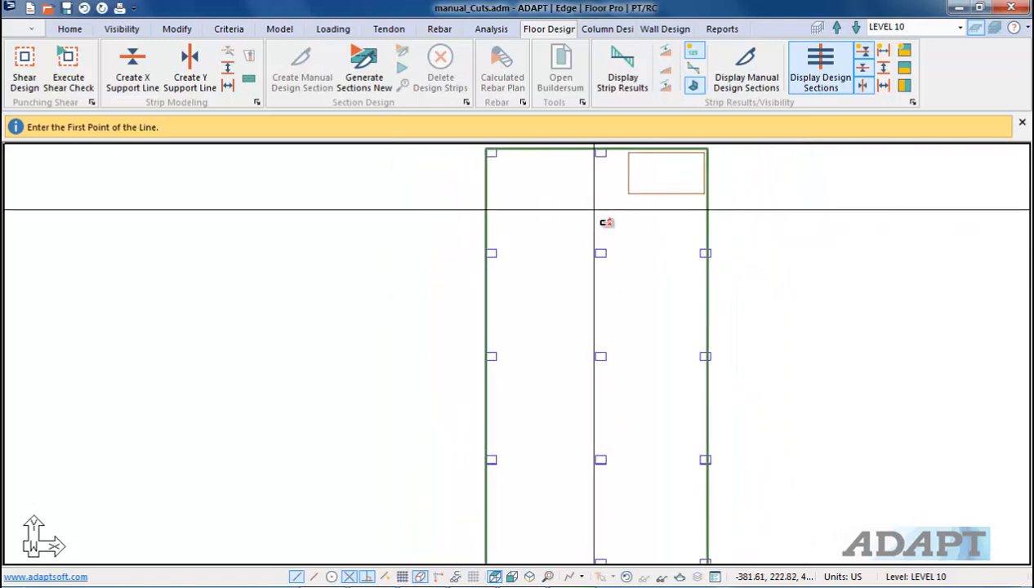
{"action": "left_click", "coordinate": [593, 212]}
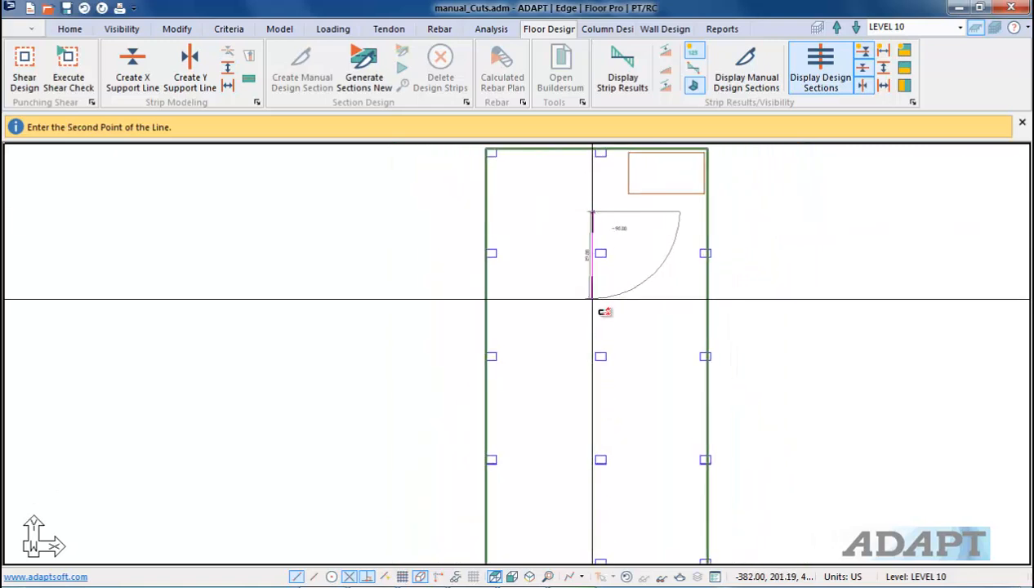
{"action": "left_click", "coordinate": [593, 299]}
{"action": "scroll", "coordinate": [558, 252], "scroll_direction": "up", "scroll_amount": 2}
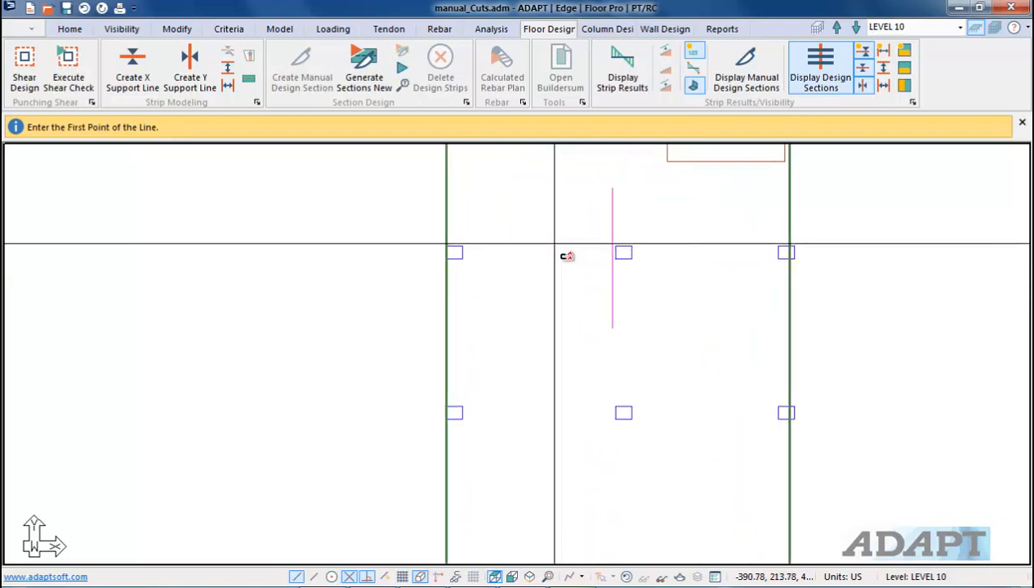
Step: Draw a horizontal manual design section across the wing's middle strip just below the first section
{"action": "left_click", "coordinate": [553, 243]}
{"action": "left_click", "coordinate": [670, 242]}
{"action": "scroll", "coordinate": [653, 258], "scroll_direction": "down", "scroll_amount": 2}
{"action": "middle_click_drag", "start_coordinate": [659, 326], "coordinate": [648, 238]}
{"action": "scroll", "coordinate": [672, 248], "scroll_direction": "up", "scroll_amount": 1}
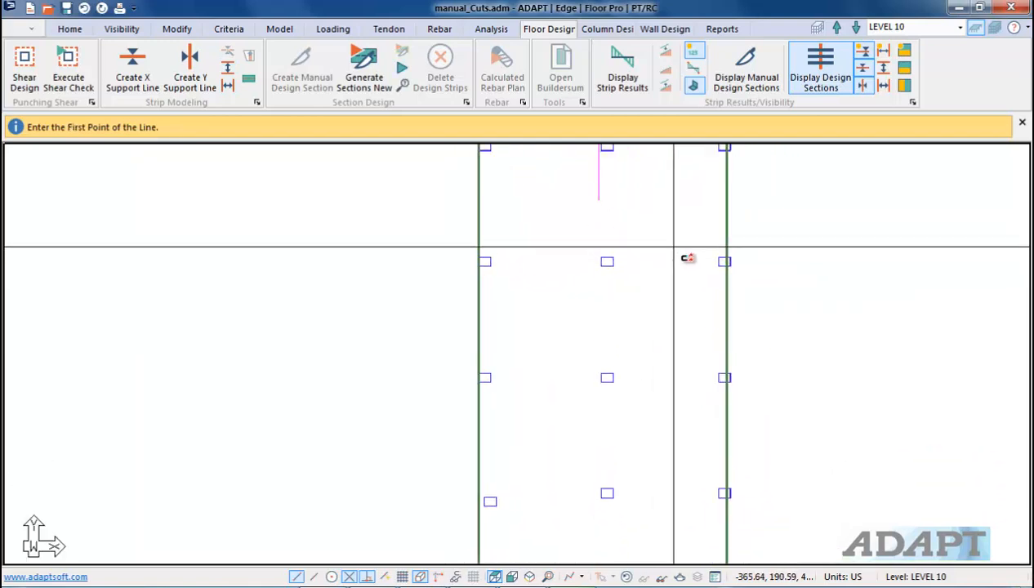
Step: Draw a vertical manual design section near the wing's east column line
{"action": "scroll", "coordinate": [708, 245], "scroll_direction": "up", "scroll_amount": 2}
{"action": "left_click", "coordinate": [719, 220]}
{"action": "left_click", "coordinate": [722, 343]}
{"action": "scroll", "coordinate": [691, 251], "scroll_direction": "up", "scroll_amount": 3}
Step: Draw two horizontal manual design sections toward the wing's east edge column, then exit the tool
{"action": "left_click", "coordinate": [765, 278]}
{"action": "left_click", "coordinate": [643, 264]}
{"action": "scroll", "coordinate": [643, 263], "scroll_direction": "down", "scroll_amount": 4}
{"action": "right_click", "coordinate": [647, 255]}
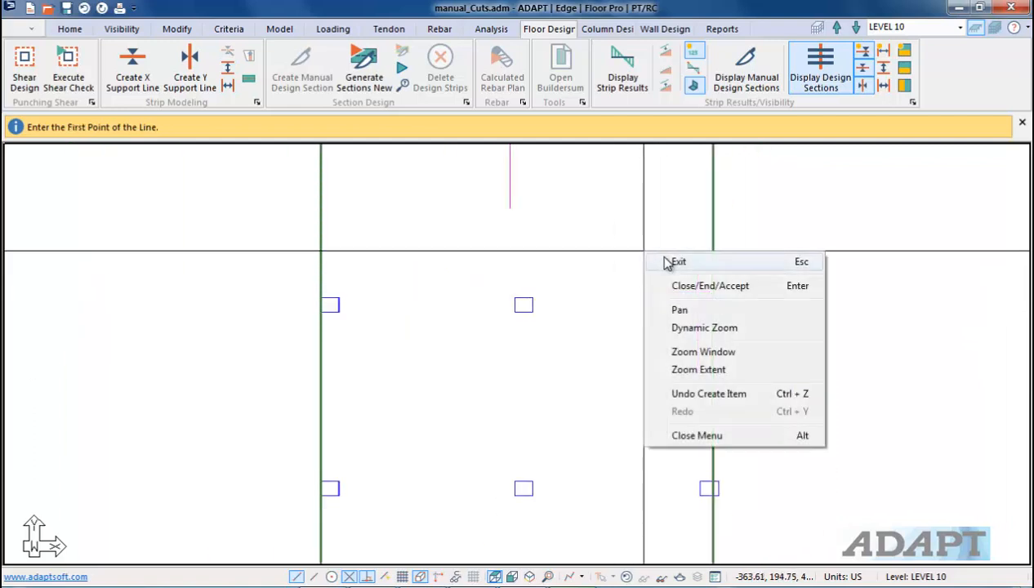
{"action": "left_click", "coordinate": [667, 263]}
{"action": "left_click", "coordinate": [651, 293]}
{"action": "left_click", "coordinate": [646, 292]}
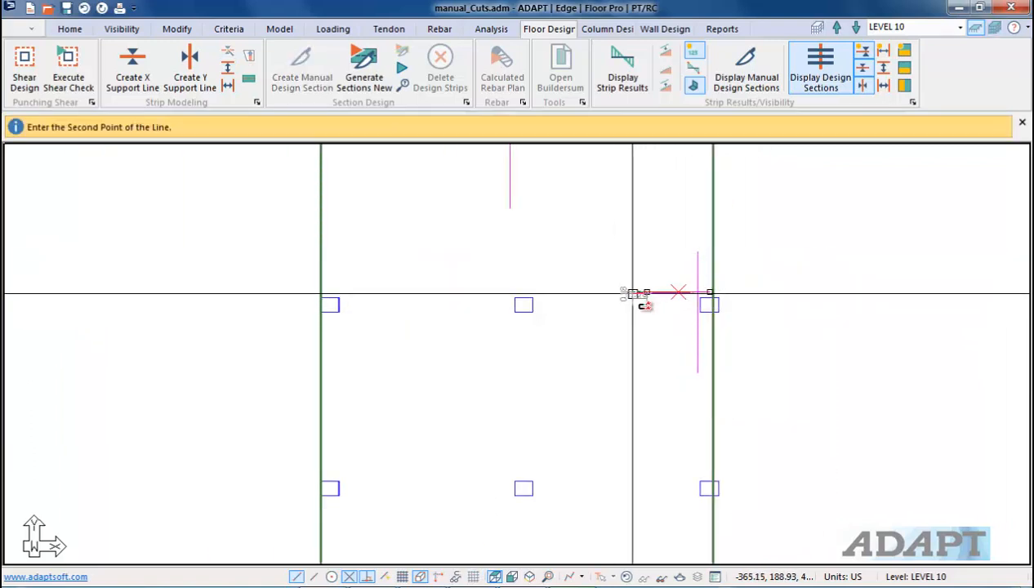
{"action": "left_click", "coordinate": [632, 292]}
{"action": "key", "text": "Escape"}
Step: Restart Create Manual Design Section and draw a vertical section near the wing's top-west corner
{"action": "scroll", "coordinate": [673, 282], "scroll_direction": "down", "scroll_amount": 2}
{"action": "scroll", "coordinate": [633, 303], "scroll_direction": "up", "scroll_amount": 3}
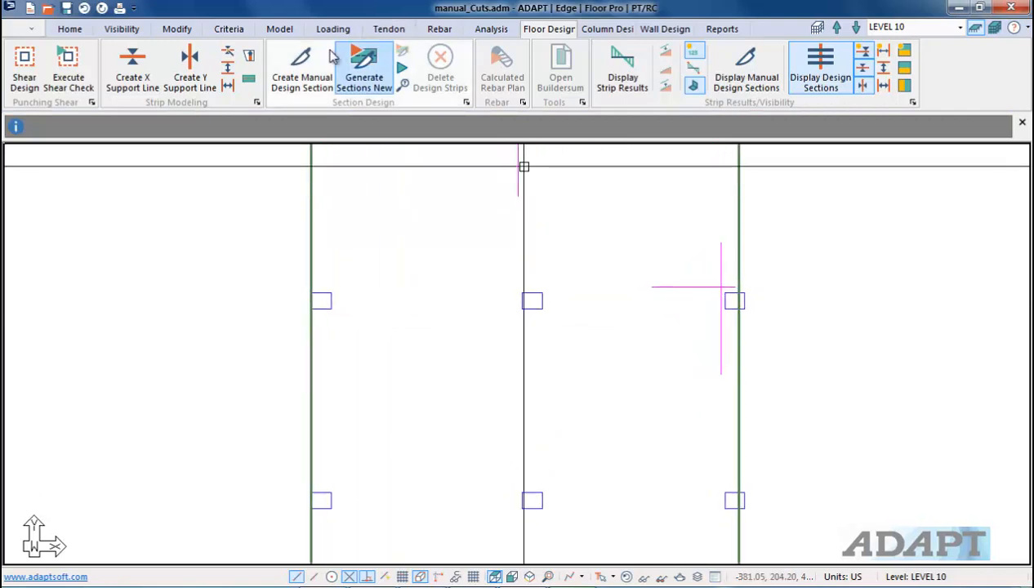
{"action": "left_click", "coordinate": [302, 67]}
{"action": "scroll", "coordinate": [624, 383], "scroll_direction": "down", "scroll_amount": 4}
{"action": "scroll", "coordinate": [584, 366], "scroll_direction": "up", "scroll_amount": 3}
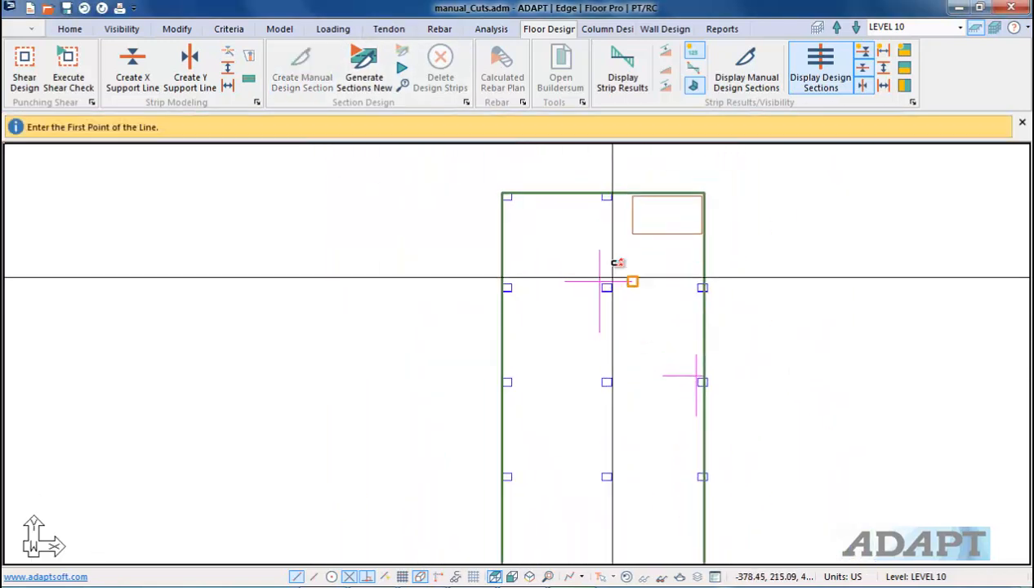
{"action": "scroll", "coordinate": [681, 346], "scroll_direction": "down", "scroll_amount": 3}
{"action": "scroll", "coordinate": [600, 224], "scroll_direction": "up", "scroll_amount": 5}
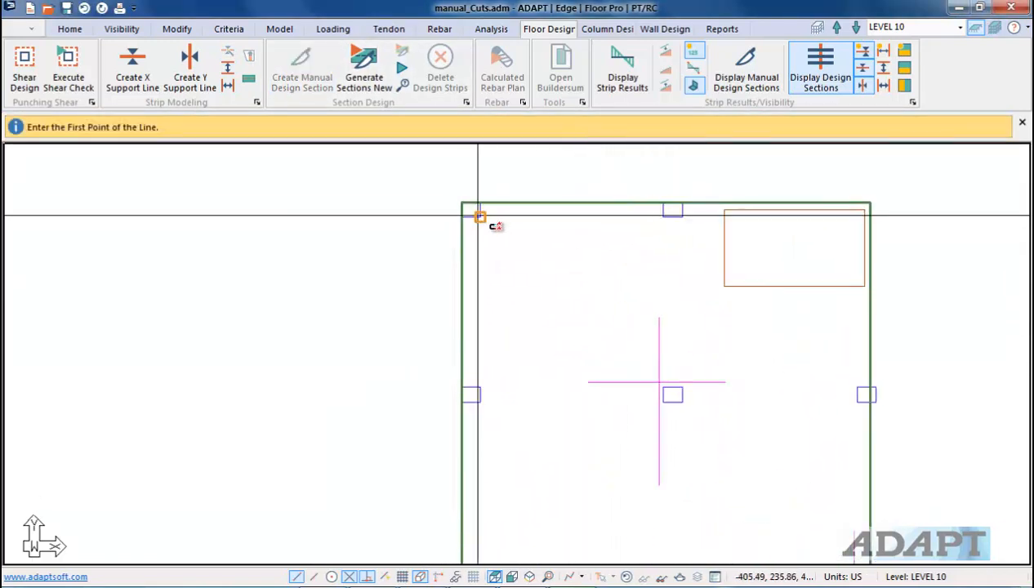
{"action": "left_click", "coordinate": [485, 205]}
{"action": "left_click", "coordinate": [486, 328]}
Step: Draw a short horizontal section at the wing's top-west corner, then exit the tool
{"action": "scroll", "coordinate": [493, 245], "scroll_direction": "up", "scroll_amount": 2}
{"action": "scroll", "coordinate": [462, 219], "scroll_direction": "up", "scroll_amount": 3}
{"action": "left_click", "coordinate": [443, 212]}
{"action": "scroll", "coordinate": [576, 238], "scroll_direction": "down", "scroll_amount": 2}
{"action": "left_click", "coordinate": [639, 233]}
{"action": "scroll", "coordinate": [619, 268], "scroll_direction": "down", "scroll_amount": 1}
{"action": "right_click", "coordinate": [619, 258]}
{"action": "left_click", "coordinate": [635, 268]}
{"action": "left_click", "coordinate": [607, 233]}
{"action": "left_click", "coordinate": [619, 234]}
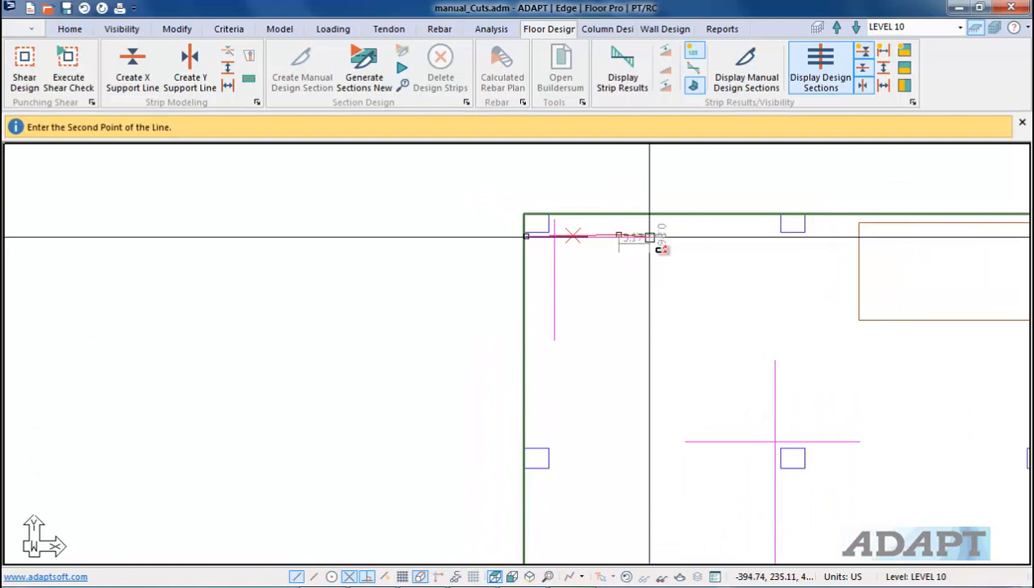
{"action": "left_click", "coordinate": [649, 238]}
{"action": "scroll", "coordinate": [572, 245], "scroll_direction": "down", "scroll_amount": 5}
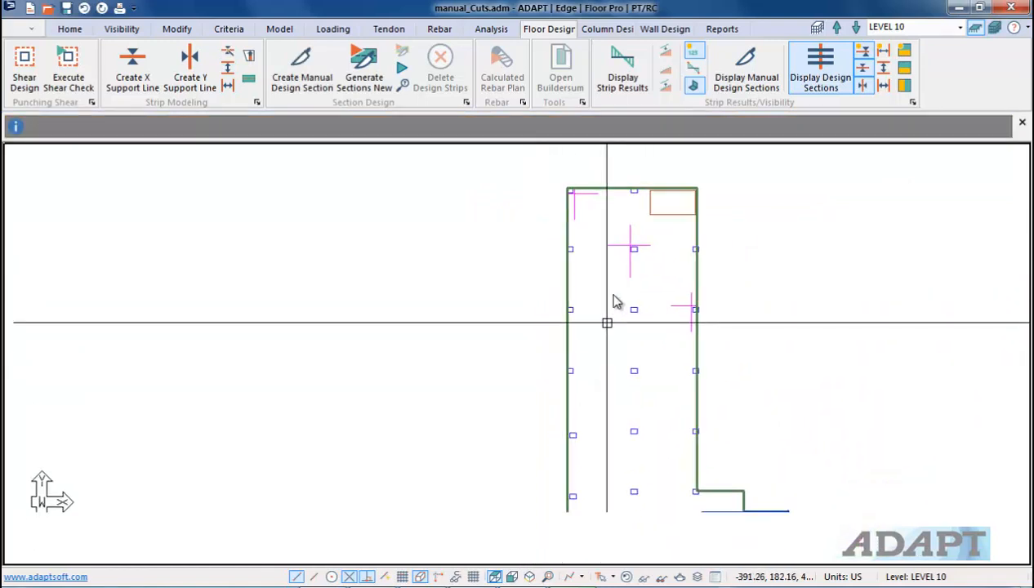
Step: Restart Create Manual Design Section and draw a vertical section along the wing's centre line further south
{"action": "left_click", "coordinate": [302, 67]}
{"action": "scroll", "coordinate": [639, 310], "scroll_direction": "up", "scroll_amount": 3}
{"action": "left_click", "coordinate": [613, 237]}
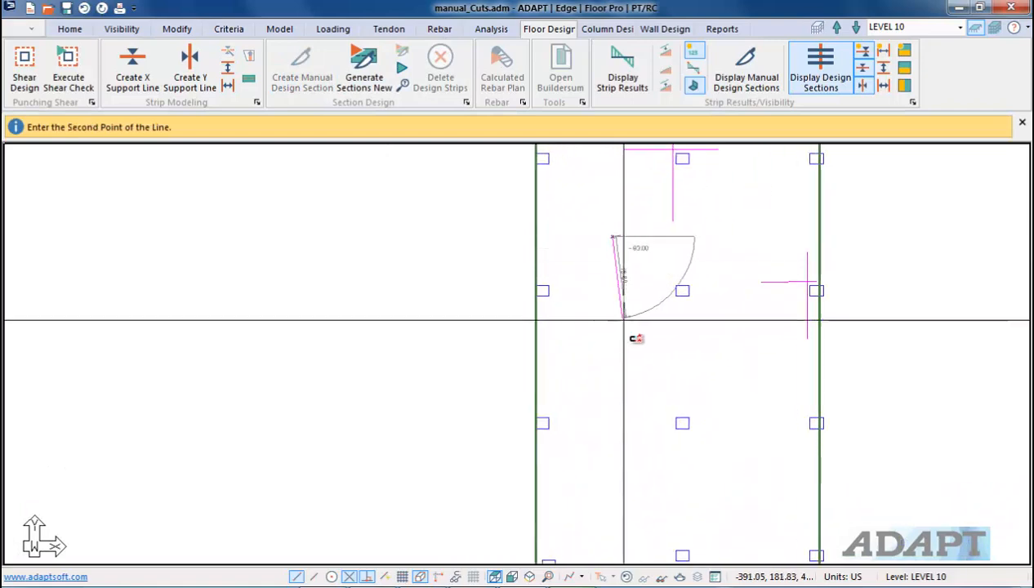
{"action": "left_click", "coordinate": [636, 332]}
{"action": "scroll", "coordinate": [631, 349], "scroll_direction": "down", "scroll_amount": 2}
Step: Draw a horizontal manual design section across the wing's middle strip below the previous sections
{"action": "left_click", "coordinate": [628, 352]}
{"action": "left_click", "coordinate": [717, 351]}
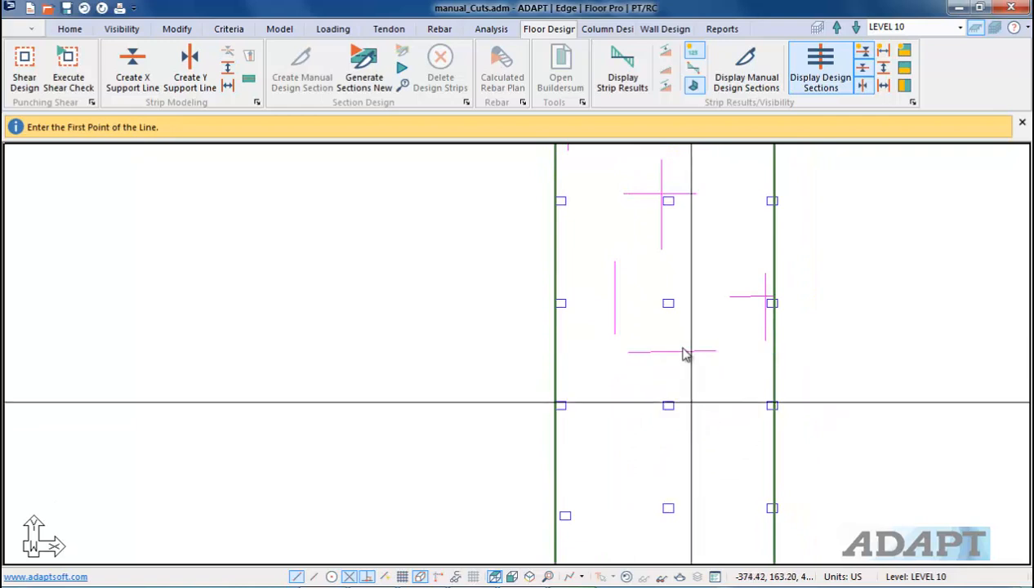
{"action": "middle_click_drag", "start_coordinate": [684, 367], "coordinate": [693, 245]}
{"action": "scroll", "coordinate": [630, 359], "scroll_direction": "down", "scroll_amount": 3}
{"action": "scroll", "coordinate": [622, 351], "scroll_direction": "up", "scroll_amount": 1}
{"action": "scroll", "coordinate": [622, 351], "scroll_direction": "up", "scroll_amount": 1}
{"action": "scroll", "coordinate": [628, 330], "scroll_direction": "down", "scroll_amount": 2}
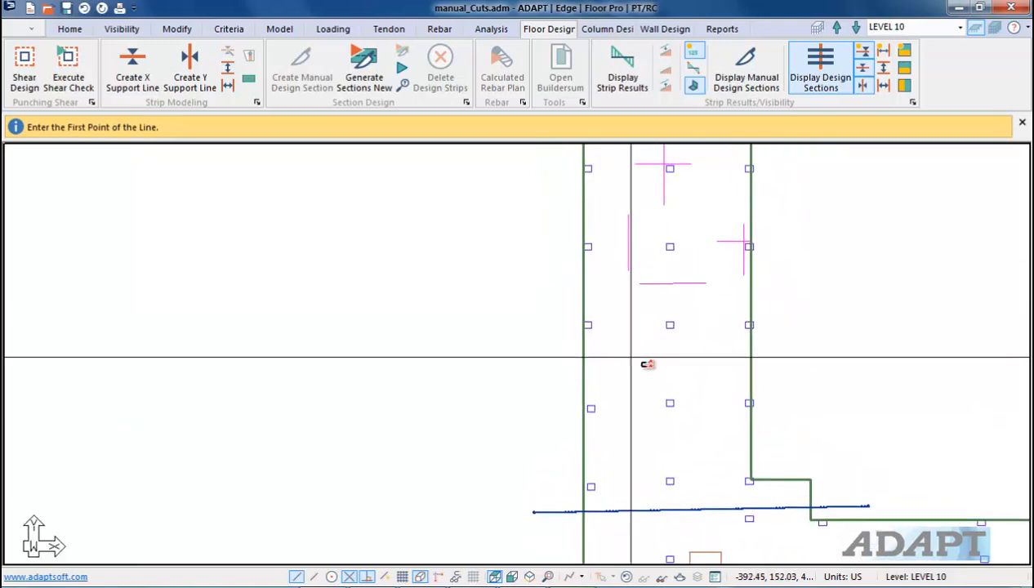
{"action": "scroll", "coordinate": [628, 357], "scroll_direction": "up", "scroll_amount": 1}
Step: Draw two vertical manual design sections further south, one on the centre line and one near the east edge
{"action": "left_click", "coordinate": [630, 344]}
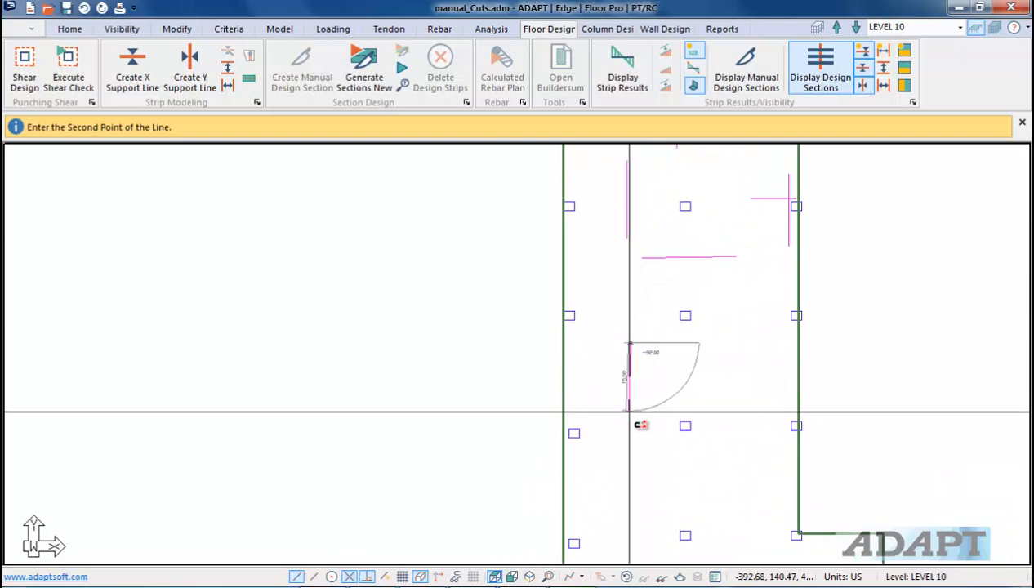
{"action": "left_click", "coordinate": [630, 412]}
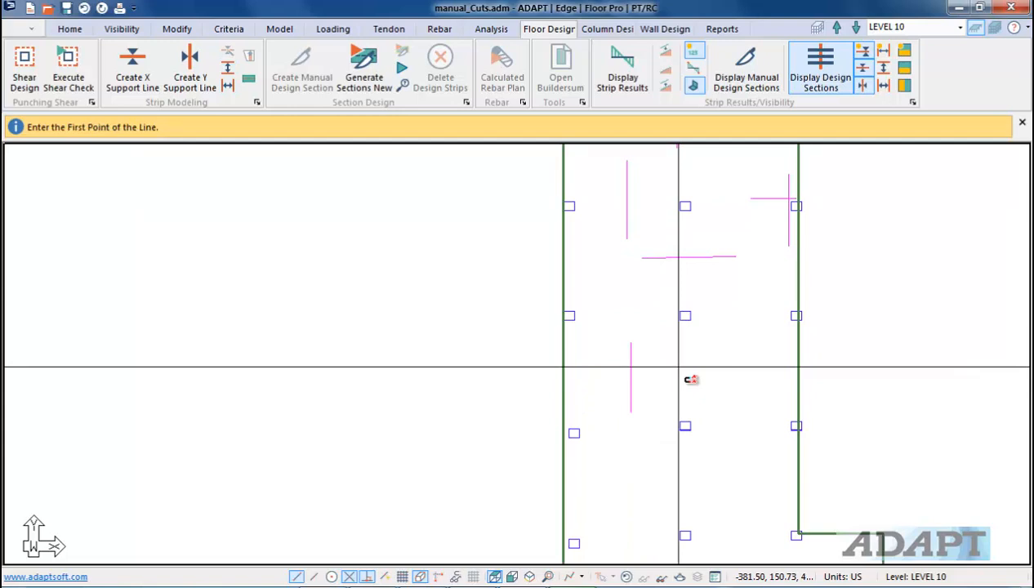
{"action": "left_click", "coordinate": [739, 312]}
{"action": "left_click", "coordinate": [740, 423]}
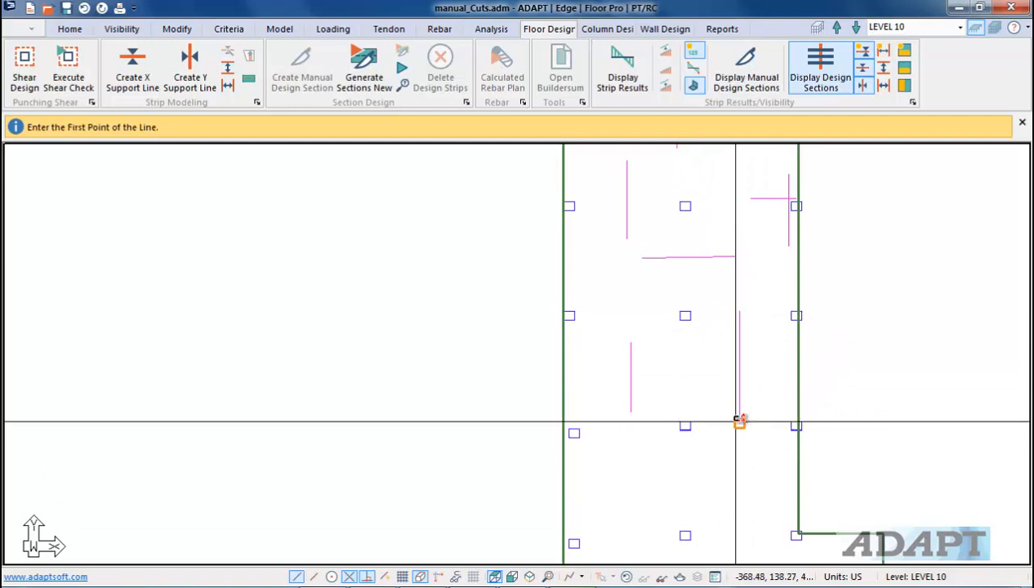
Step: Draw a horizontal section reaching the wing's east edge, then exit the tool
{"action": "left_click", "coordinate": [684, 362]}
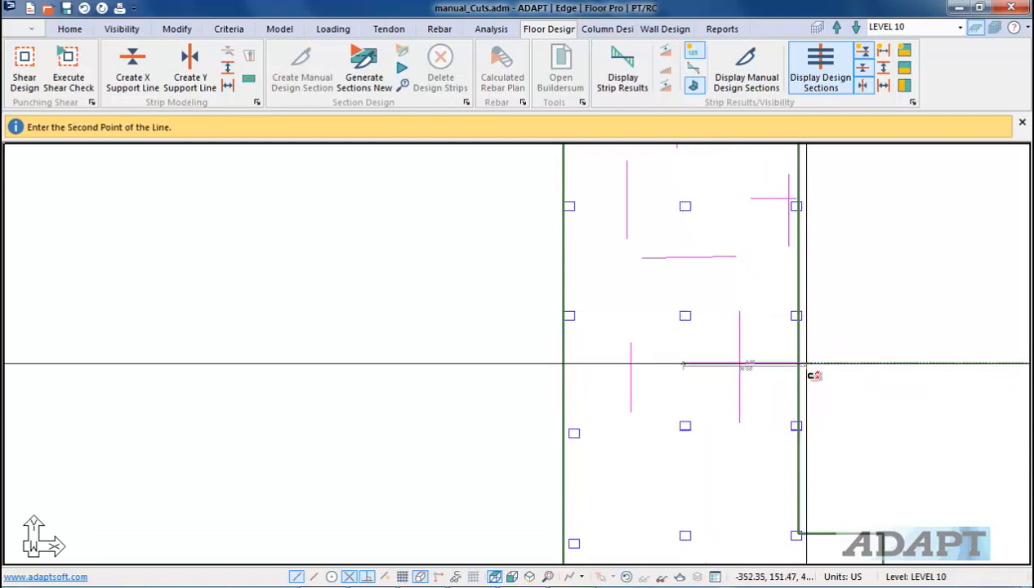
{"action": "left_click", "coordinate": [797, 363]}
{"action": "middle_click_drag", "start_coordinate": [741, 303], "coordinate": [670, 392]}
{"action": "scroll", "coordinate": [670, 392], "scroll_direction": "down", "scroll_amount": 2}
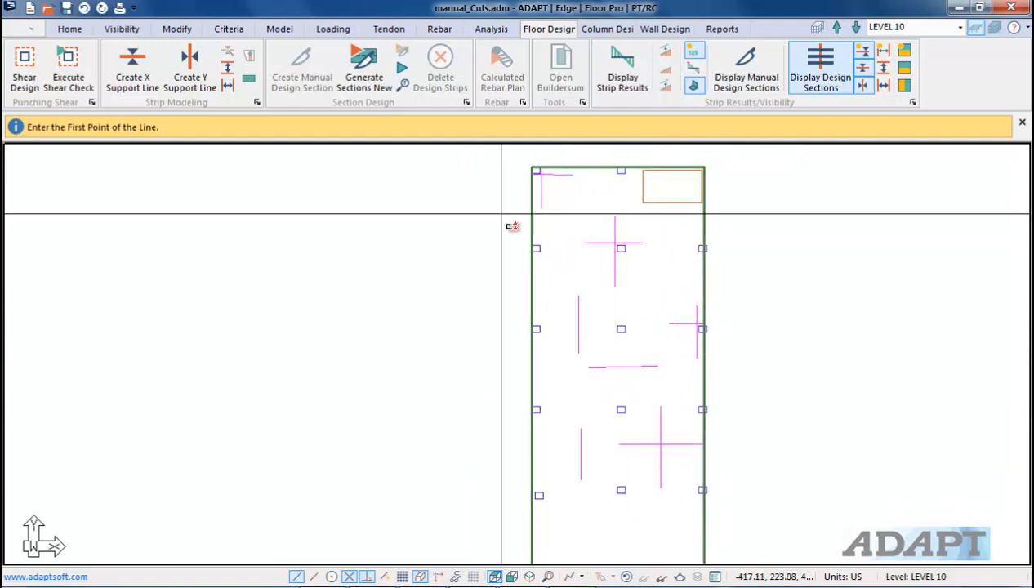
{"action": "right_click", "coordinate": [442, 265]}
{"action": "left_click", "coordinate": [478, 276]}
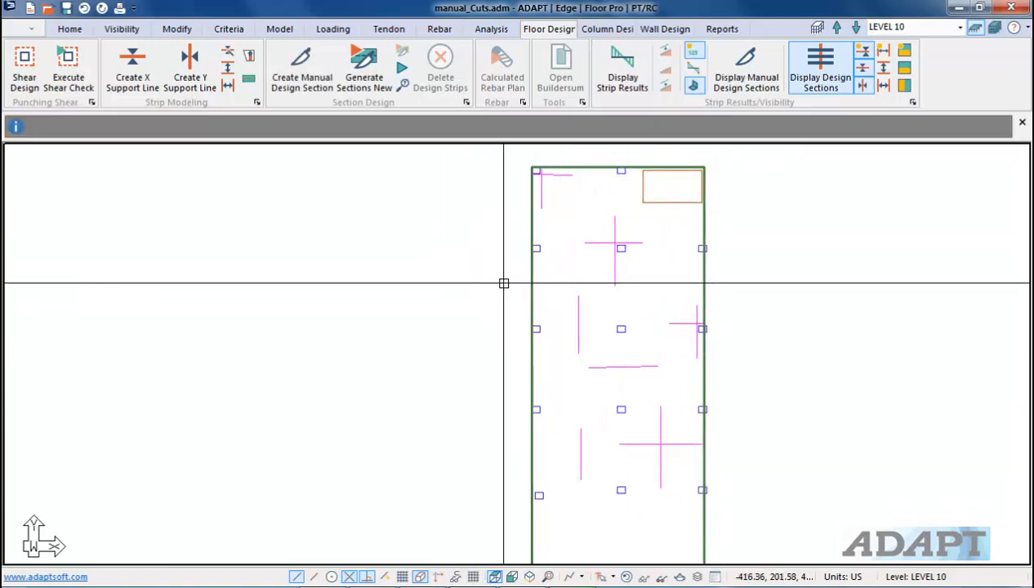
Step: Save the automatic mesh generation settings and mesh the slabs
{"action": "scroll", "coordinate": [498, 282], "scroll_direction": "down", "scroll_amount": 1}
{"action": "middle_click_drag", "start_coordinate": [506, 275], "coordinate": [493, 283]}
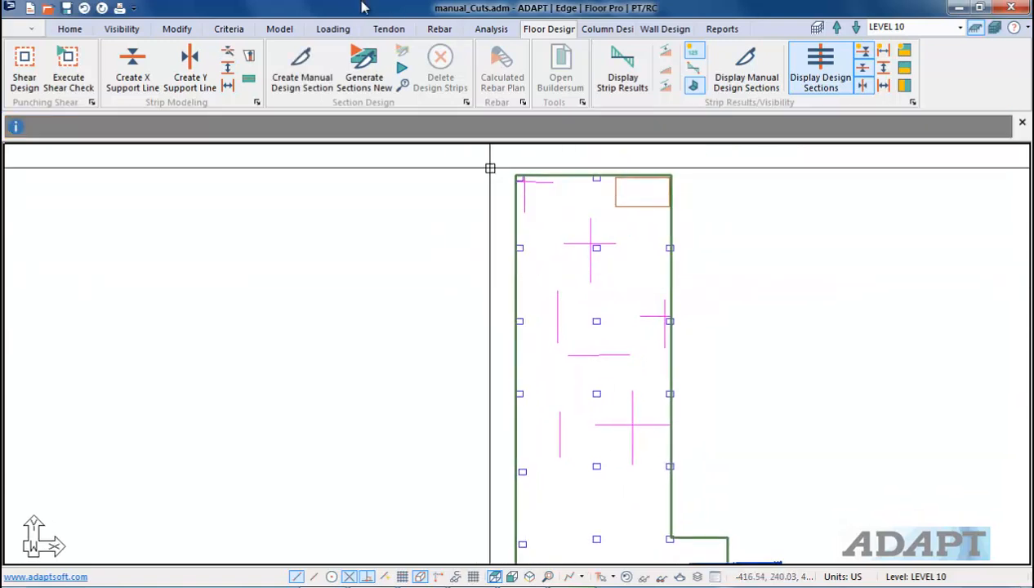
{"action": "left_click", "coordinate": [489, 29]}
{"action": "left_click", "coordinate": [161, 72]}
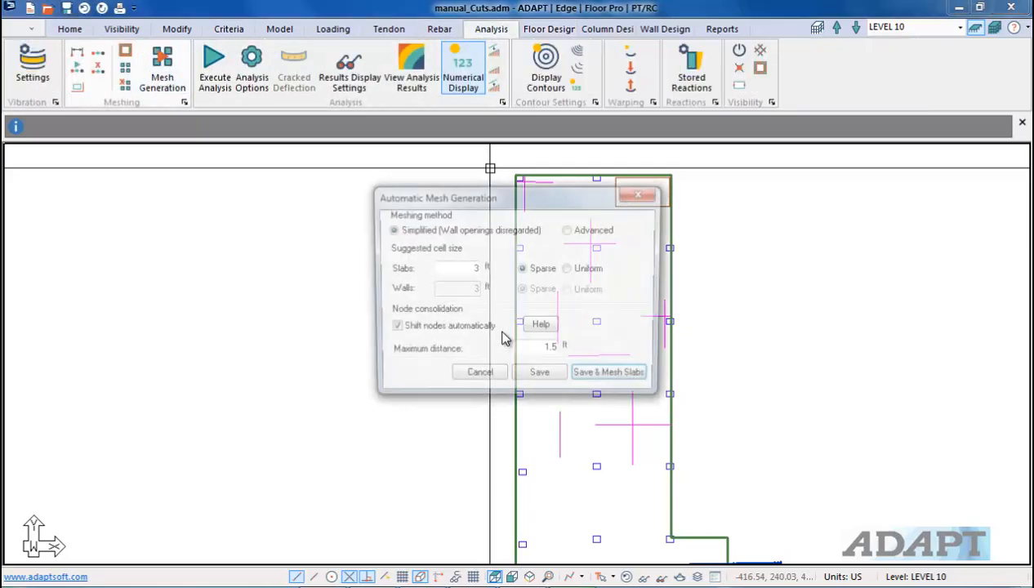
{"action": "left_click", "coordinate": [596, 378]}
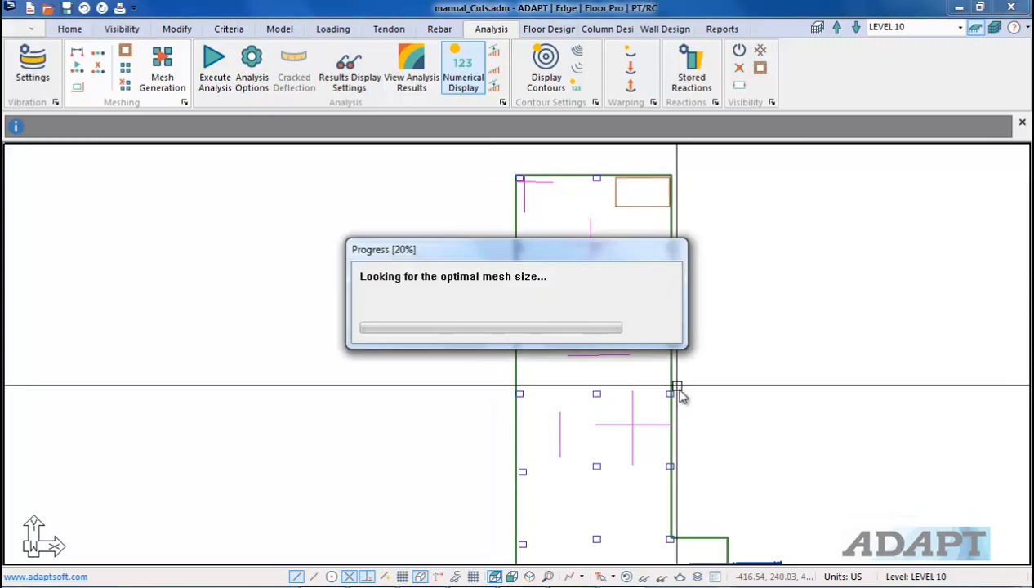
Step: Review the load combinations and close the dialog
{"action": "scroll", "coordinate": [703, 388], "scroll_direction": "up", "scroll_amount": 2}
{"action": "scroll", "coordinate": [629, 398], "scroll_direction": "down", "scroll_amount": 4}
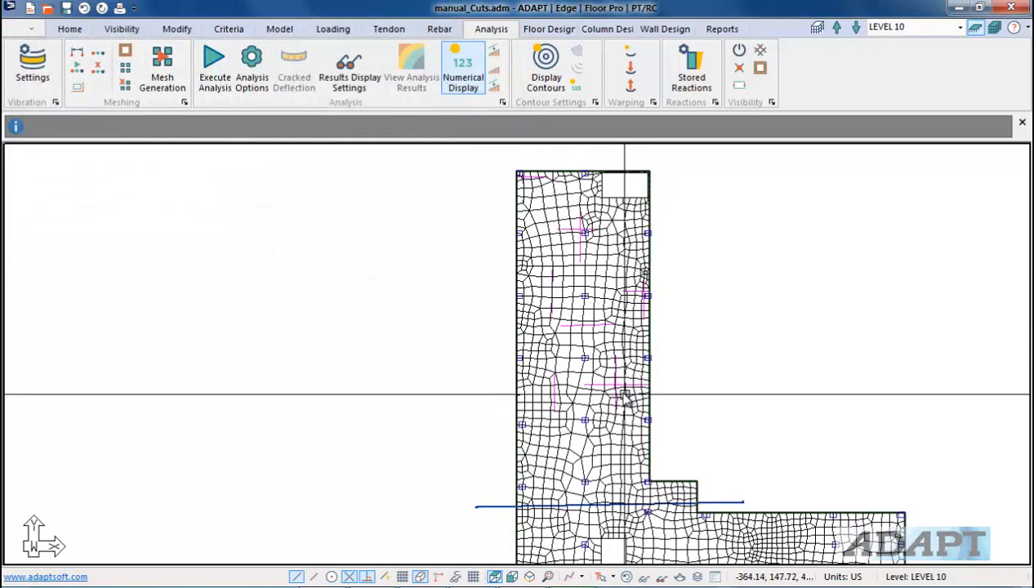
{"action": "scroll", "coordinate": [607, 368], "scroll_direction": "down", "scroll_amount": 1}
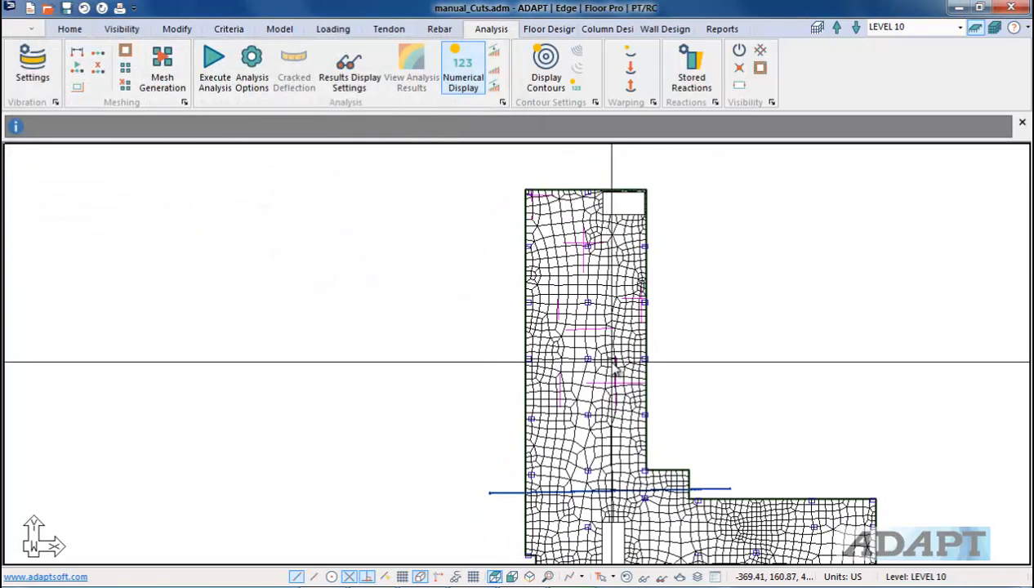
{"action": "left_click", "coordinate": [332, 28]}
{"action": "left_click", "coordinate": [72, 65]}
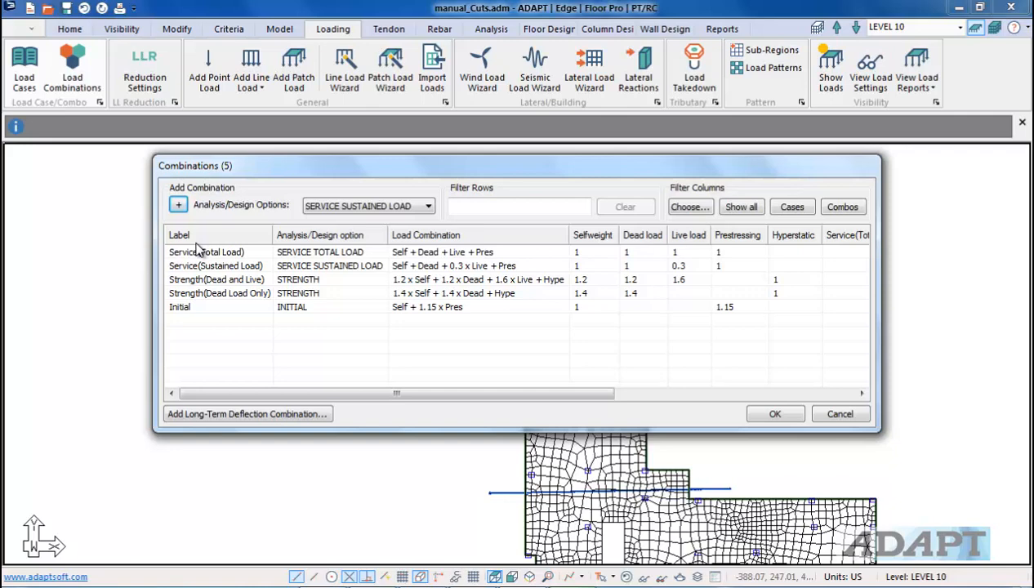
{"action": "left_click", "coordinate": [775, 420]}
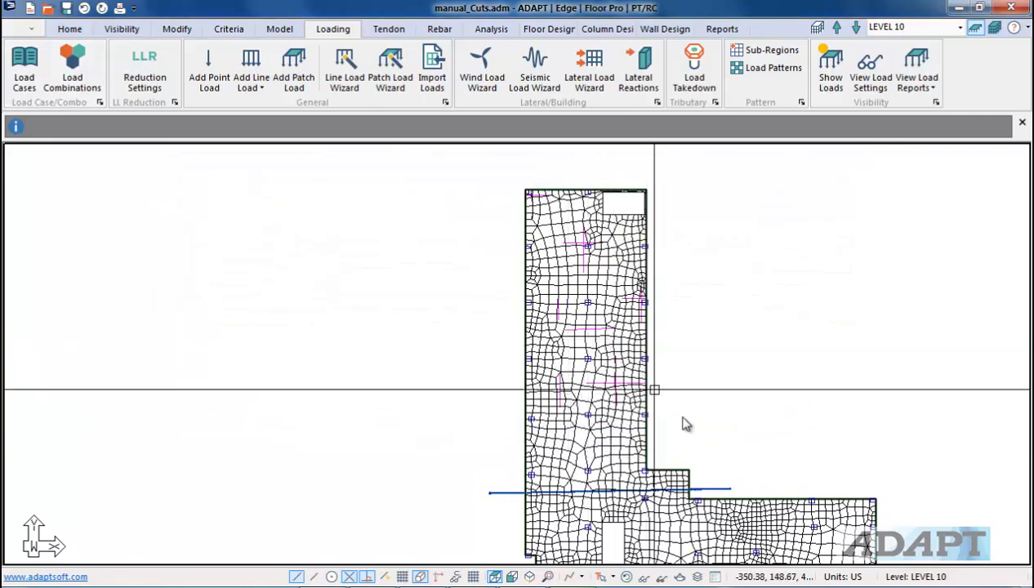
Step: Execute the analysis with all five load combinations selected
{"action": "left_click", "coordinate": [491, 29]}
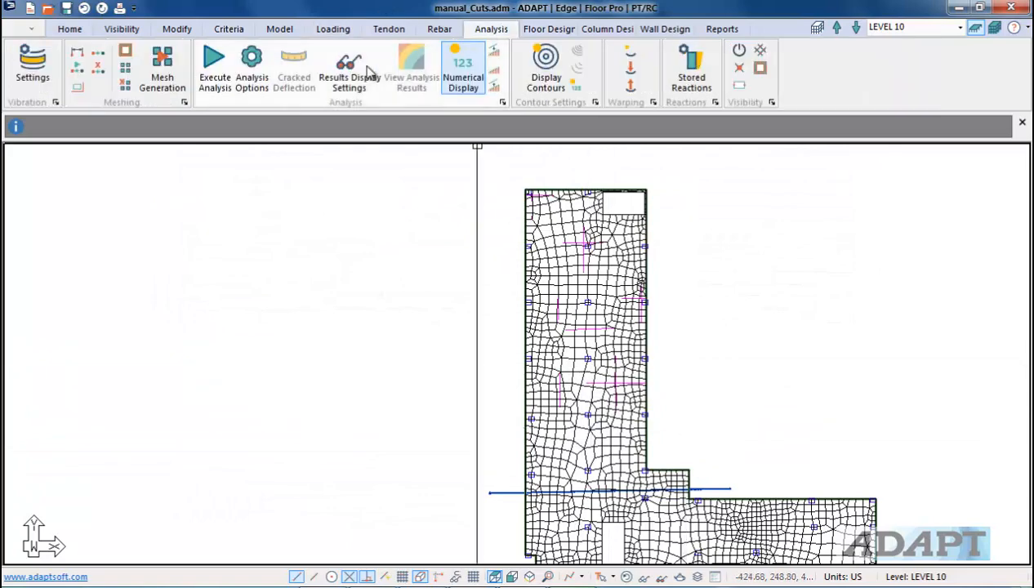
{"action": "left_click", "coordinate": [219, 78]}
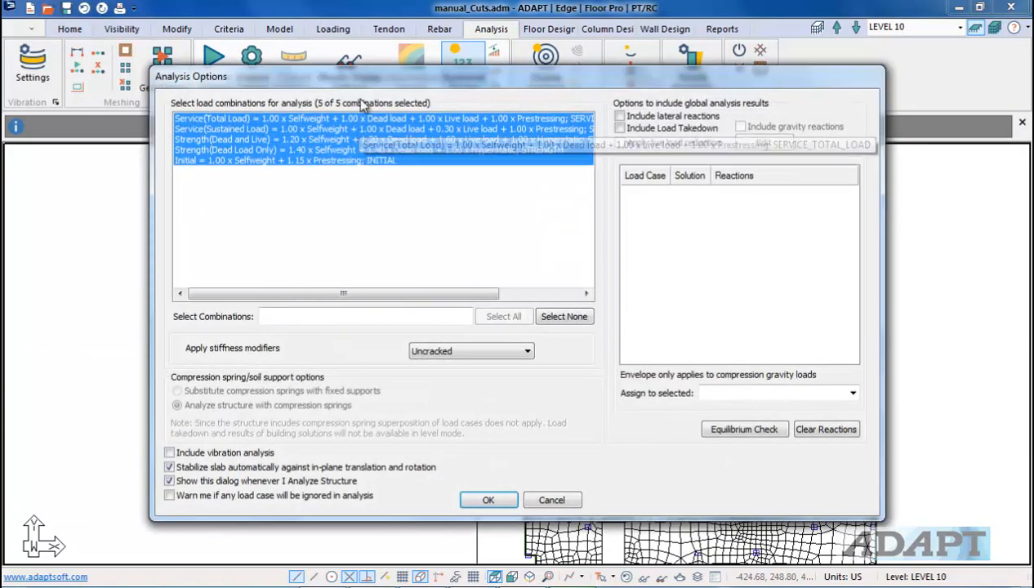
{"action": "left_click", "coordinate": [484, 501]}
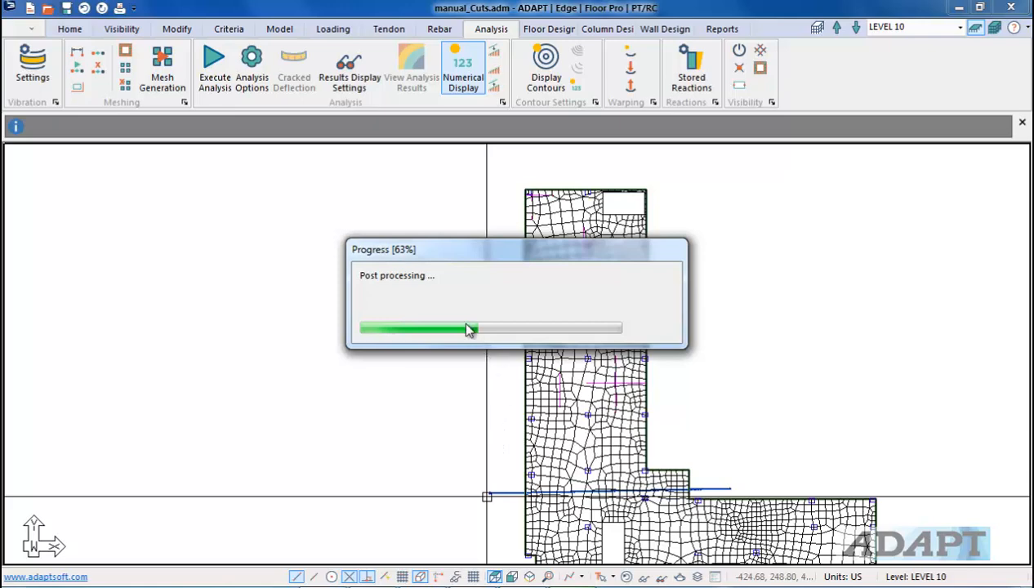
{"action": "left_click", "coordinate": [490, 335]}
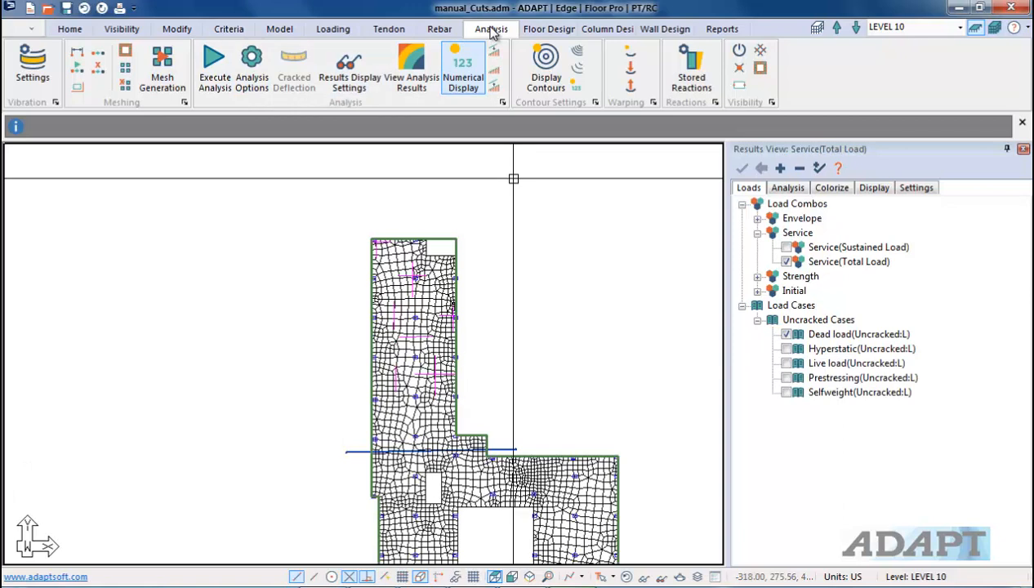
Step: Hide the analysis mesh elements in the view
{"action": "left_click", "coordinate": [741, 53]}
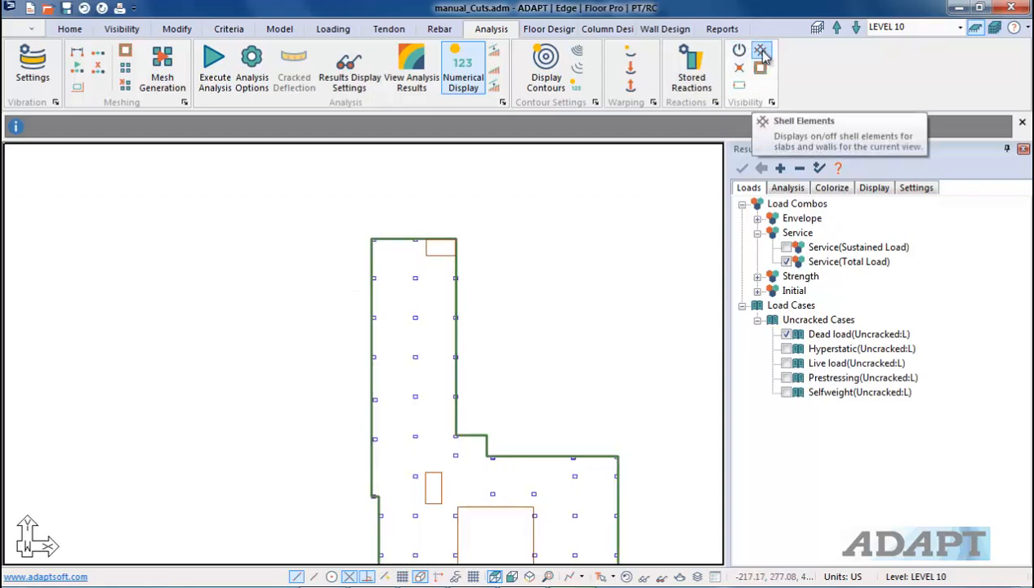
{"action": "left_click", "coordinate": [762, 52]}
{"action": "left_click", "coordinate": [762, 52]}
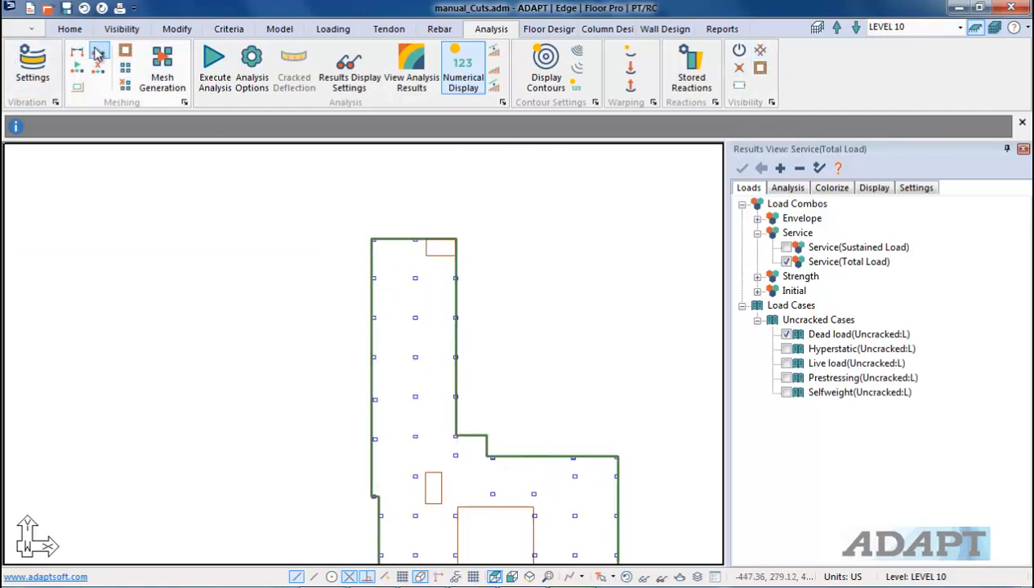
{"action": "left_click", "coordinate": [123, 30]}
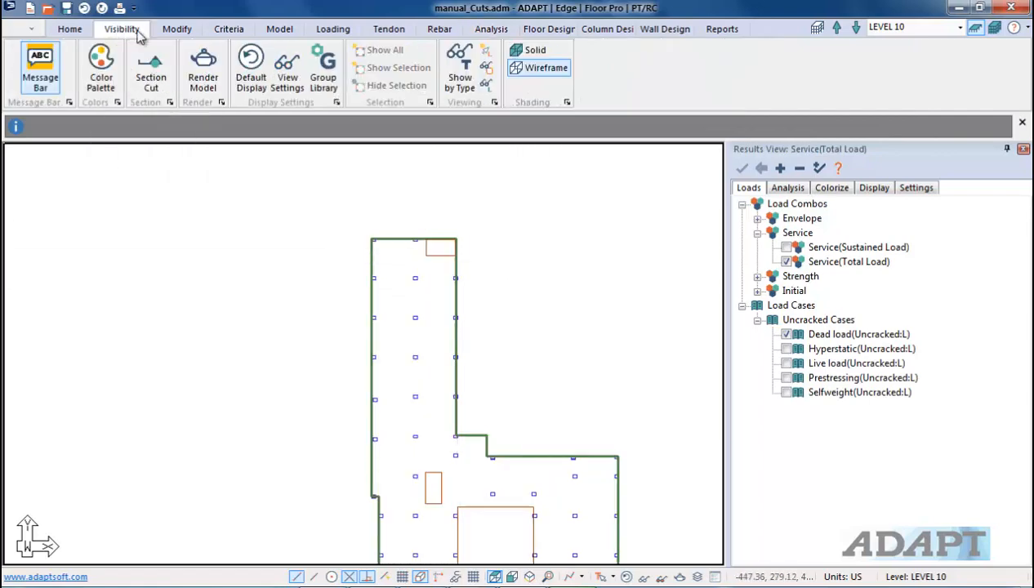
{"action": "left_click", "coordinate": [287, 72]}
{"action": "left_click", "coordinate": [692, 251]}
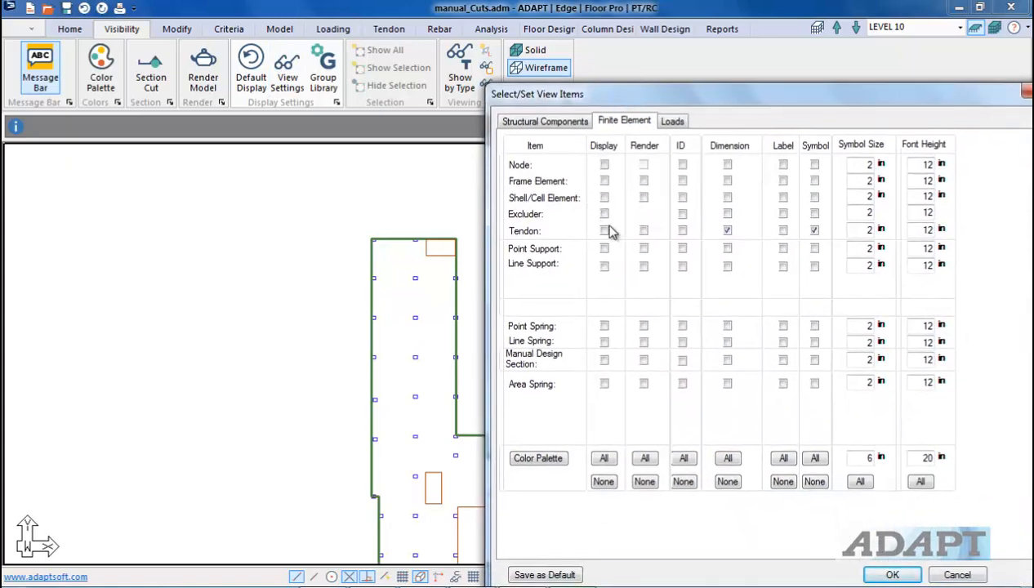
{"action": "left_click", "coordinate": [956, 575]}
{"action": "scroll", "coordinate": [482, 274], "scroll_direction": "up", "scroll_amount": 2}
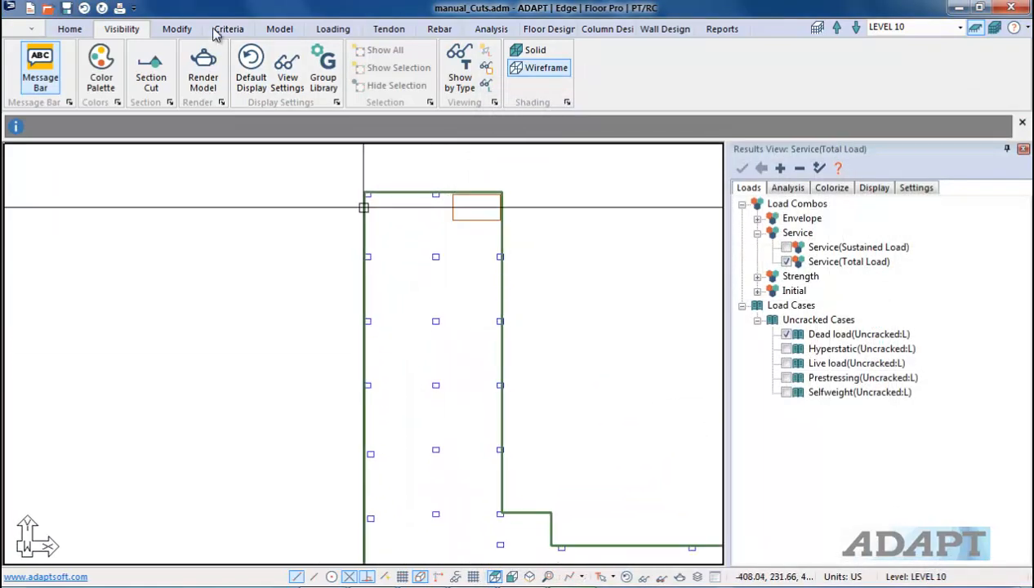
Step: Turn on display of the manual design sections in the finite element view settings
{"action": "left_click", "coordinate": [287, 71]}
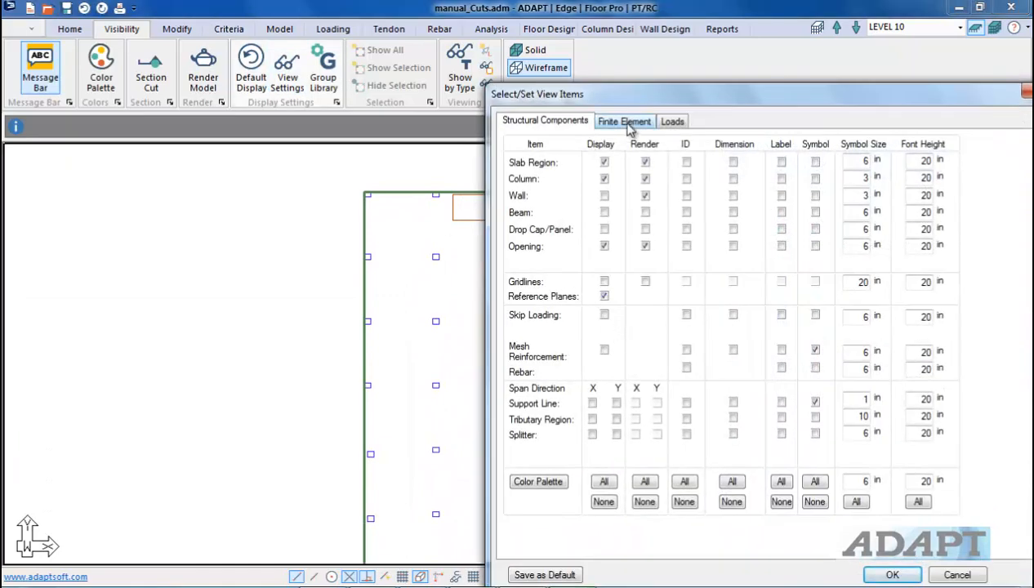
{"action": "left_click", "coordinate": [644, 122]}
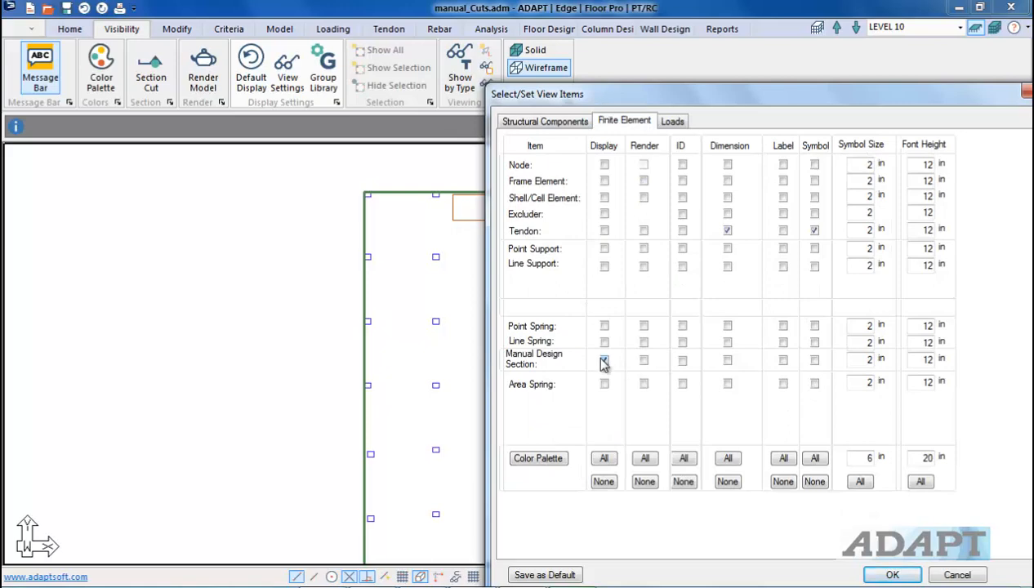
{"action": "left_click", "coordinate": [892, 575]}
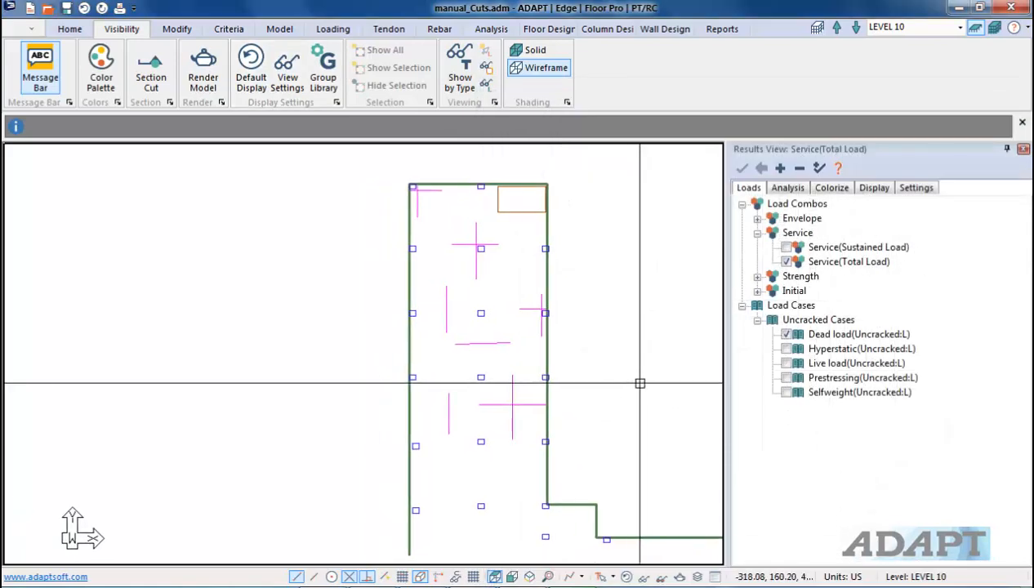
Step: Run the design of the manual design sections from the floor design tools
{"action": "middle_click_drag", "start_coordinate": [473, 271], "coordinate": [467, 303]}
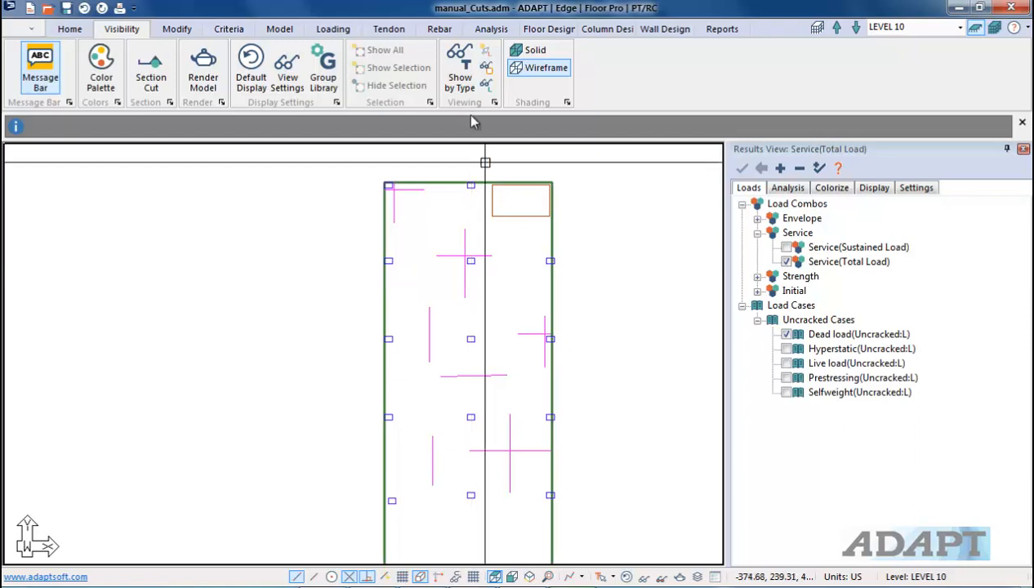
{"action": "left_click", "coordinate": [533, 30]}
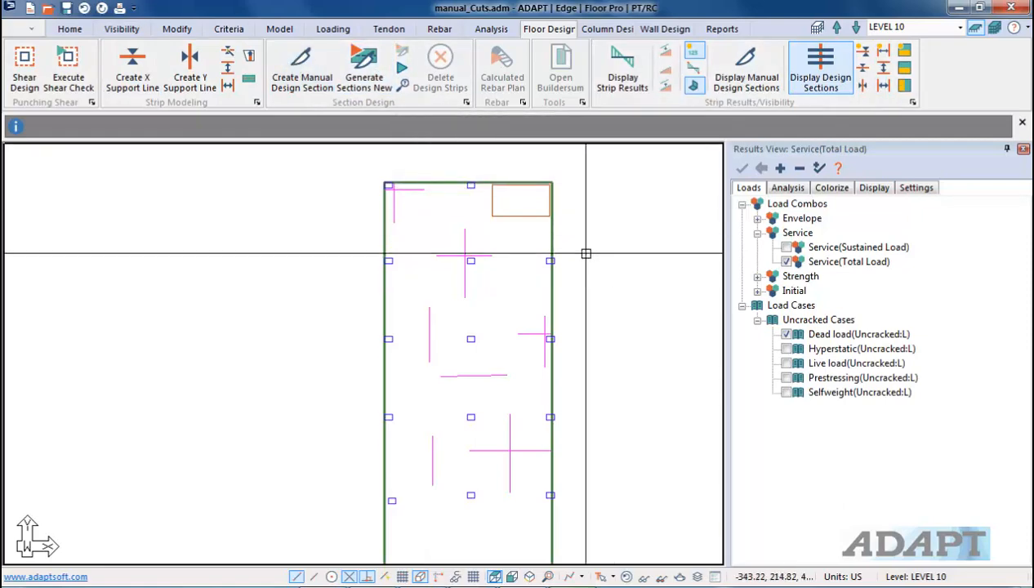
{"action": "left_click", "coordinate": [403, 67]}
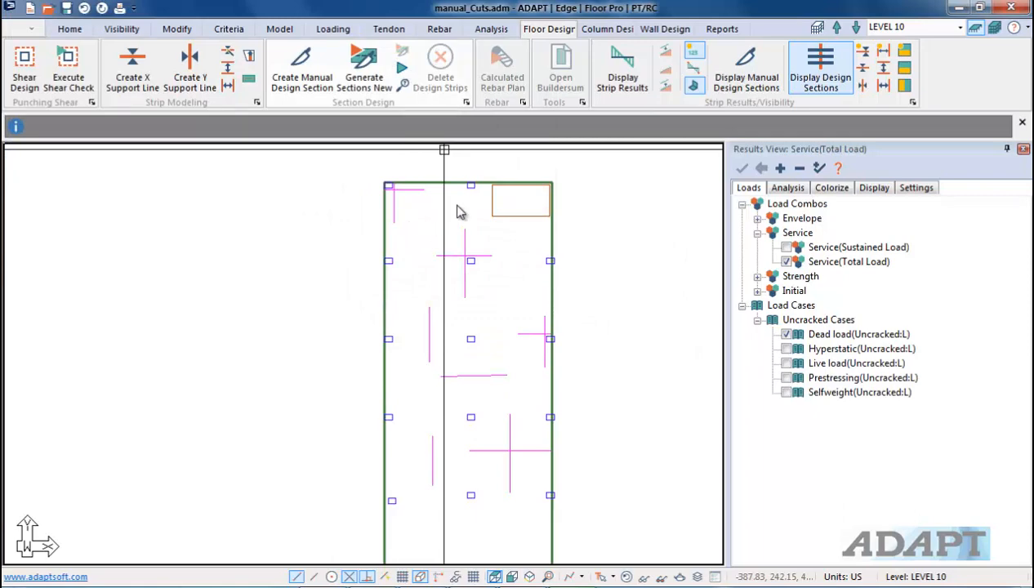
{"action": "left_click", "coordinate": [490, 338]}
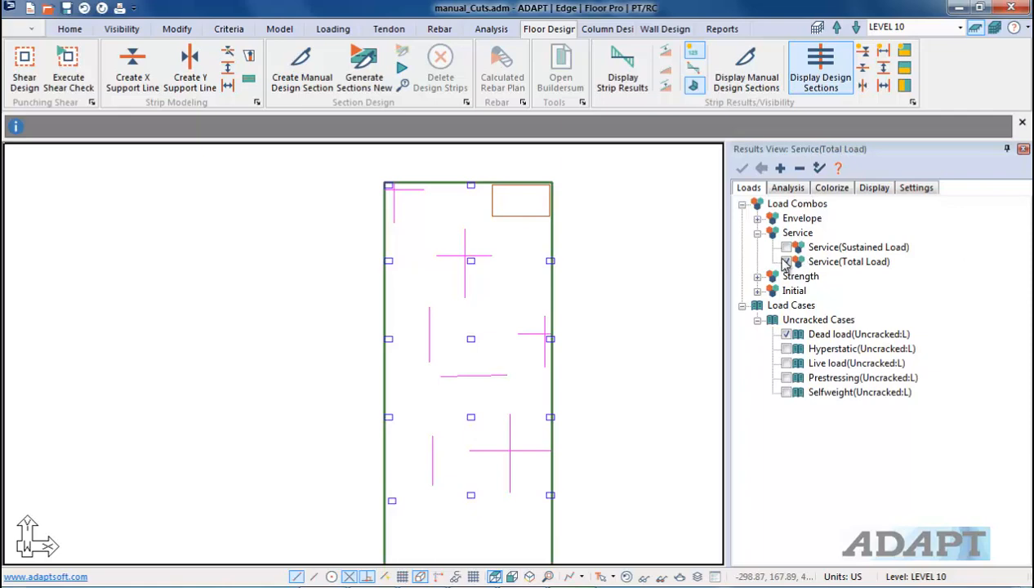
Step: Display the Z-translation deformation results for the manual design sections in the analysis results tree
{"action": "left_click", "coordinate": [787, 189]}
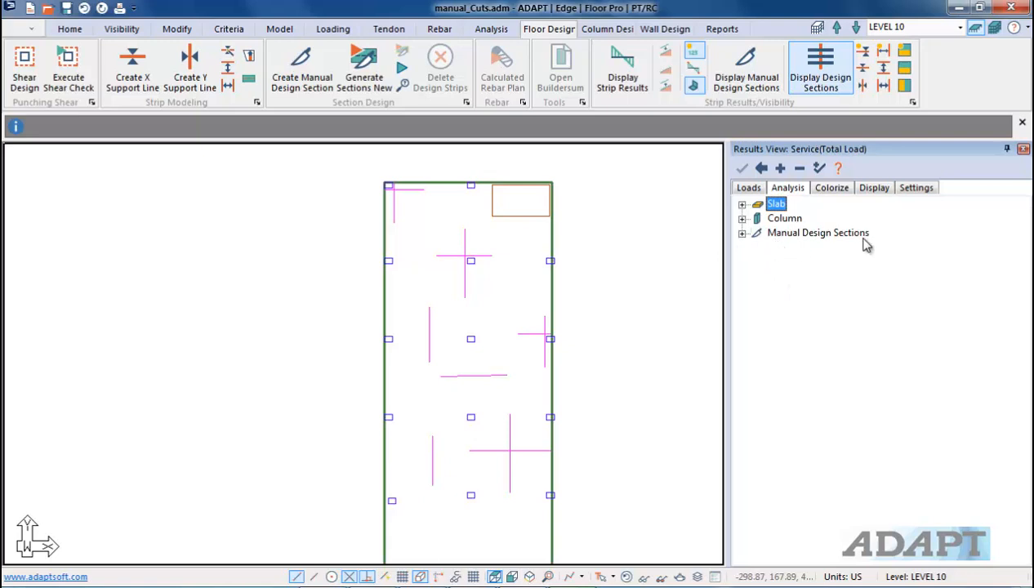
{"action": "left_click", "coordinate": [742, 234]}
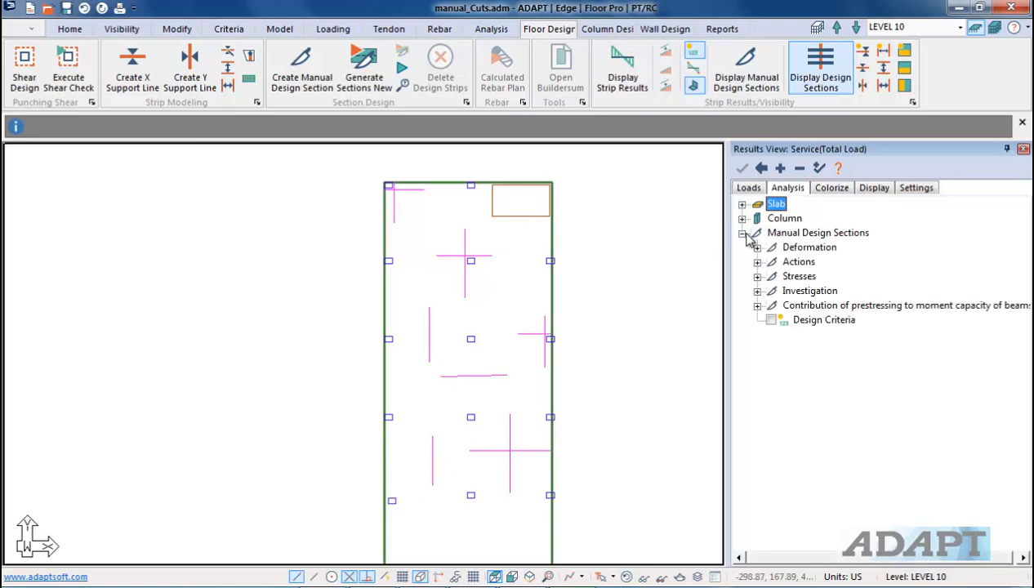
{"action": "left_click", "coordinate": [758, 248]}
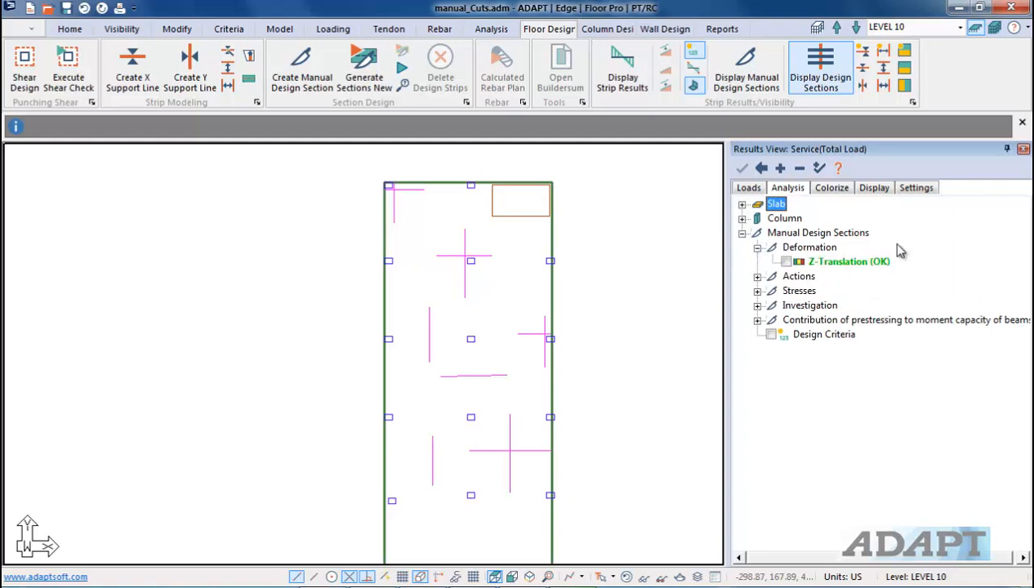
{"action": "scroll", "coordinate": [510, 437], "scroll_direction": "up", "scroll_amount": 6}
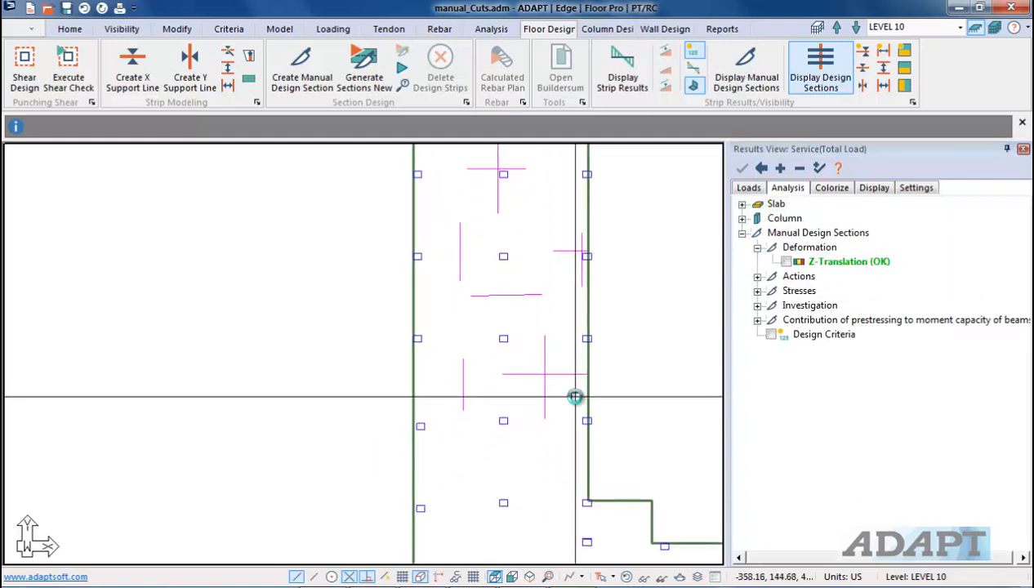
{"action": "left_click", "coordinate": [516, 325]}
{"action": "scroll", "coordinate": [543, 394], "scroll_direction": "up", "scroll_amount": 3}
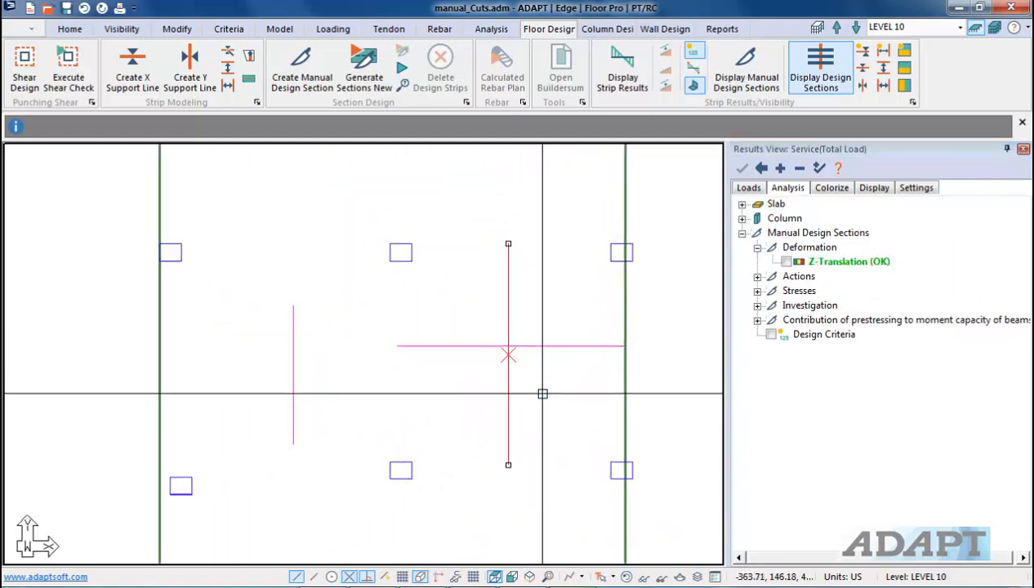
{"action": "left_click", "coordinate": [549, 346]}
{"action": "scroll", "coordinate": [539, 353], "scroll_direction": "down", "scroll_amount": 2}
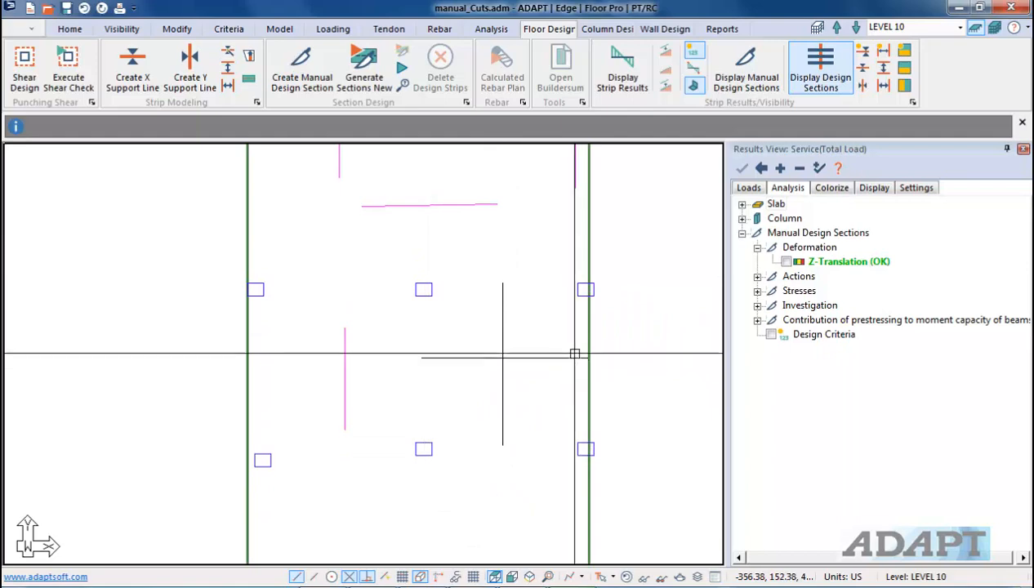
{"action": "left_click", "coordinate": [786, 261]}
Step: Zoom in to examine the deflection diagrams along the manual design sections
{"action": "scroll", "coordinate": [531, 429], "scroll_direction": "down", "scroll_amount": 1}
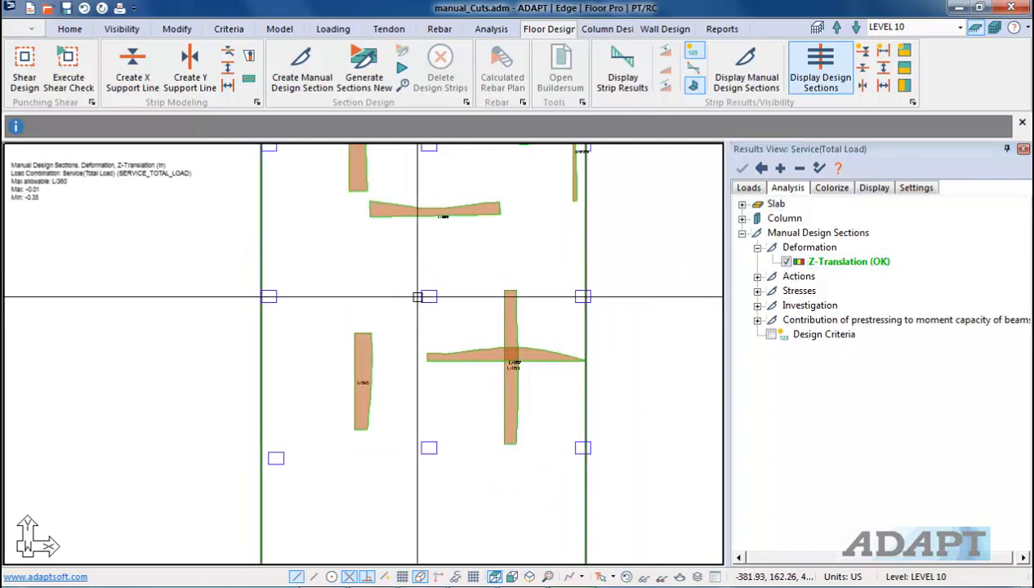
{"action": "scroll", "coordinate": [516, 358], "scroll_direction": "up", "scroll_amount": 5}
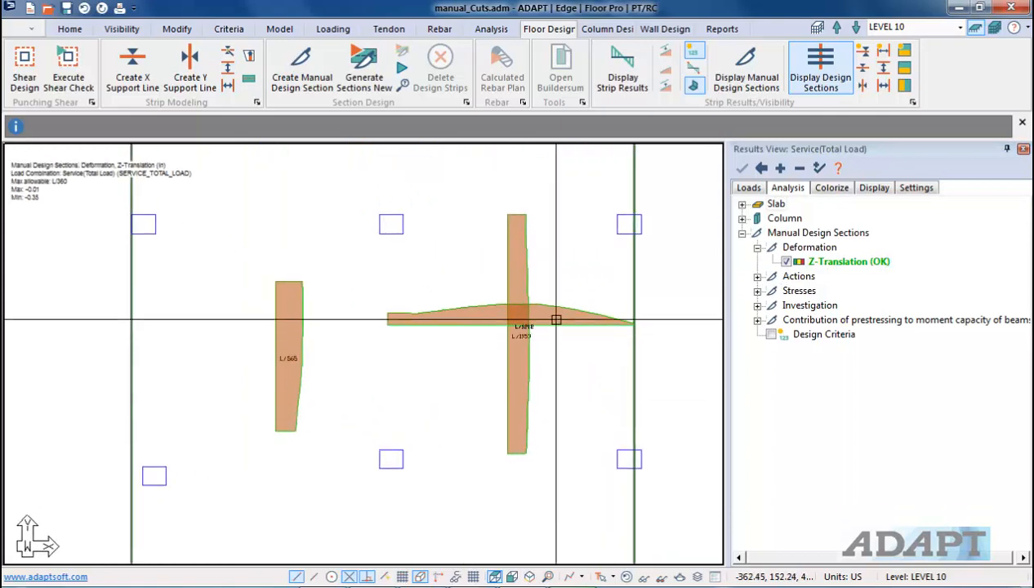
{"action": "scroll", "coordinate": [496, 364], "scroll_direction": "up", "scroll_amount": 1}
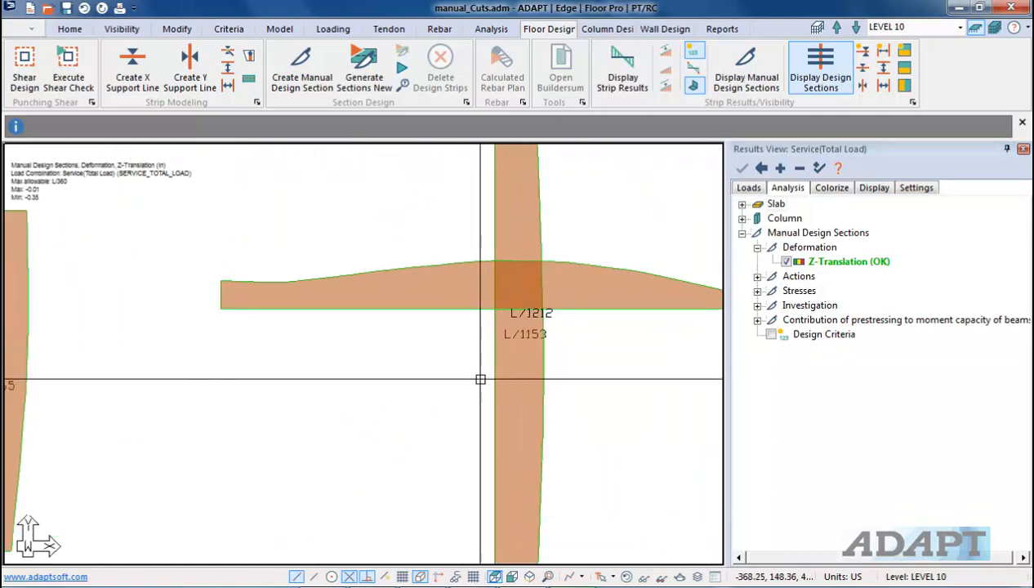
{"action": "scroll", "coordinate": [487, 434], "scroll_direction": "up", "scroll_amount": 1}
{"action": "scroll", "coordinate": [477, 432], "scroll_direction": "down", "scroll_amount": 2}
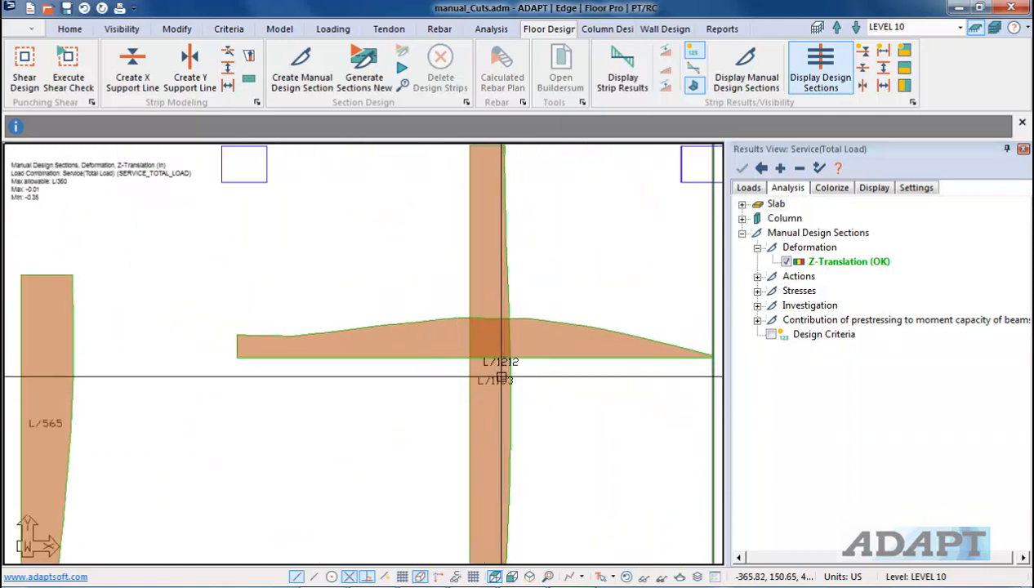
{"action": "scroll", "coordinate": [473, 362], "scroll_direction": "up", "scroll_amount": 2}
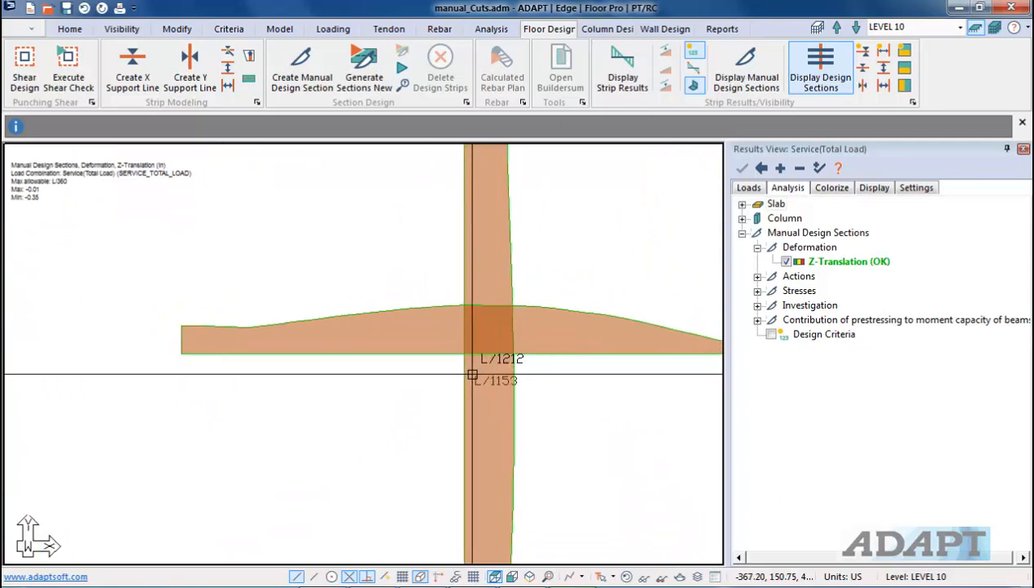
{"action": "scroll", "coordinate": [494, 379], "scroll_direction": "up", "scroll_amount": 1}
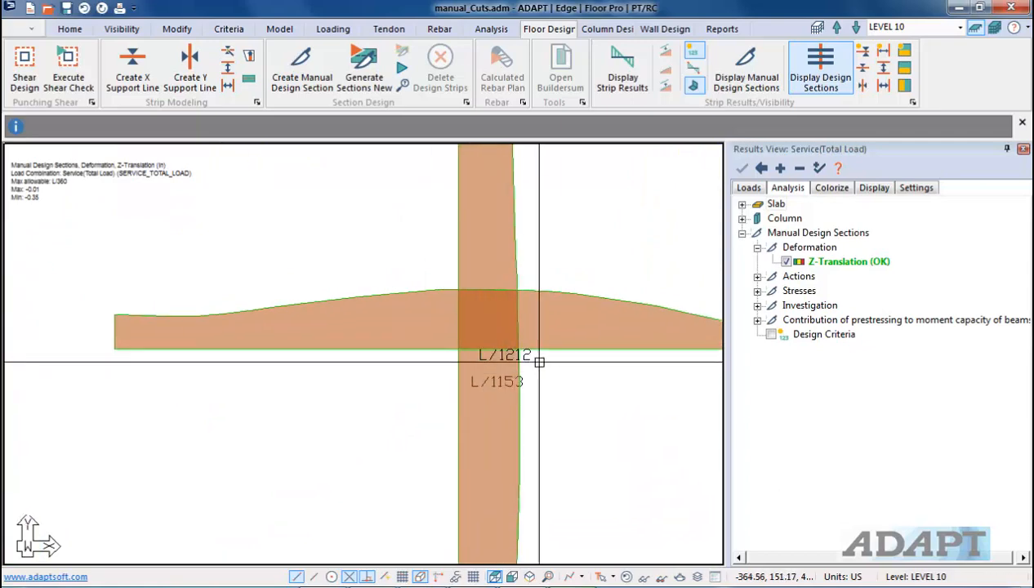
{"action": "scroll", "coordinate": [458, 364], "scroll_direction": "down", "scroll_amount": 1}
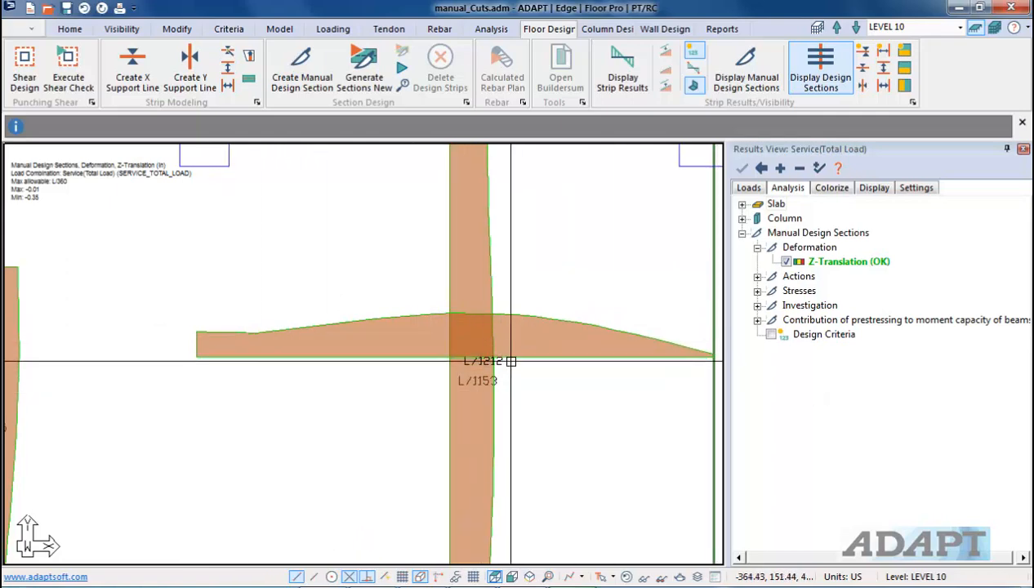
Step: Show numerical values on the design section deflection diagrams and inspect them across the slab
{"action": "left_click", "coordinate": [694, 67]}
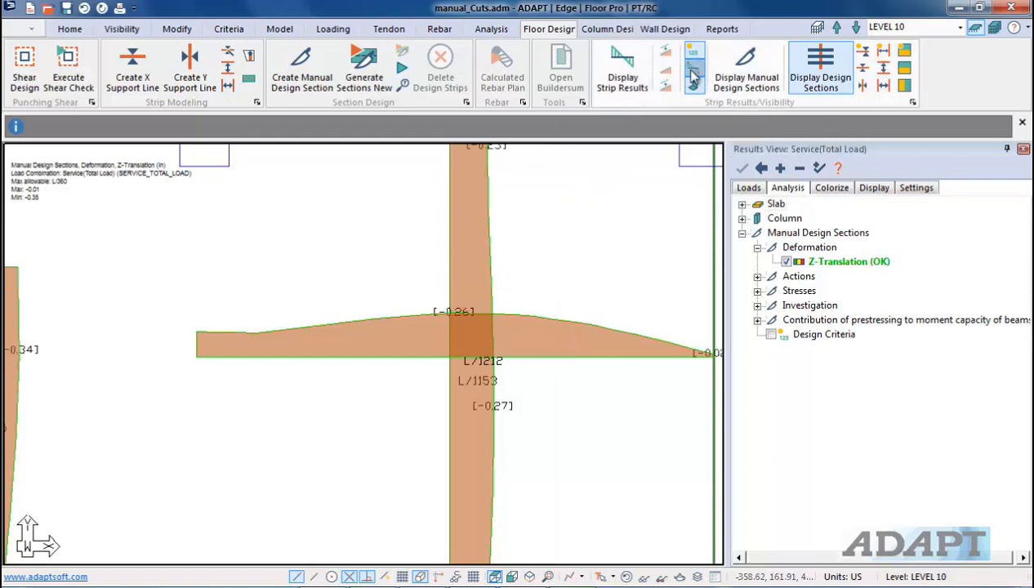
{"action": "scroll", "coordinate": [609, 316], "scroll_direction": "up", "scroll_amount": 1}
{"action": "middle_click_drag", "start_coordinate": [609, 316], "coordinate": [554, 342]}
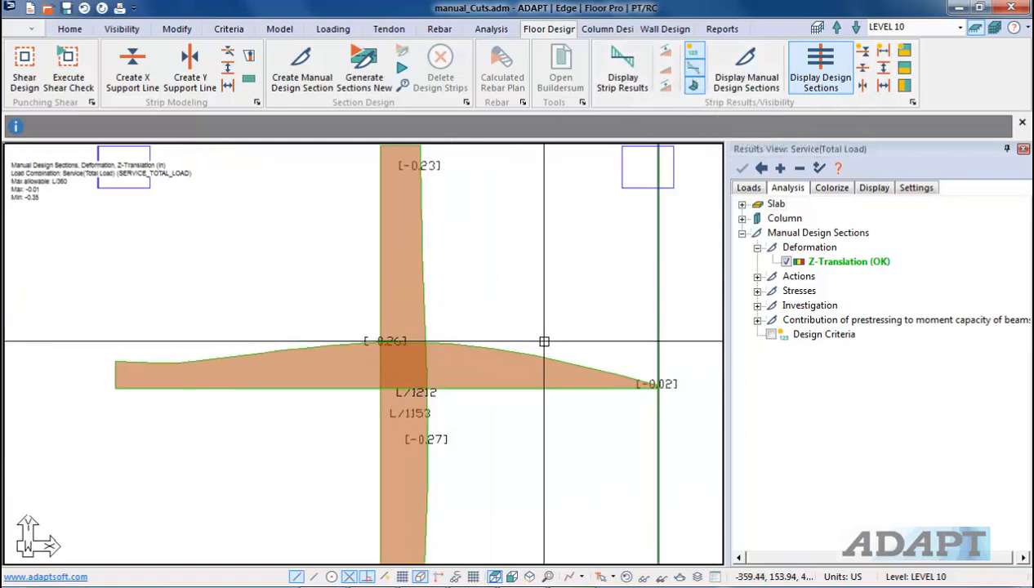
{"action": "scroll", "coordinate": [282, 420], "scroll_direction": "up", "scroll_amount": 6}
{"action": "middle_click_drag", "start_coordinate": [362, 375], "coordinate": [354, 331]}
{"action": "scroll", "coordinate": [354, 331], "scroll_direction": "down", "scroll_amount": 1}
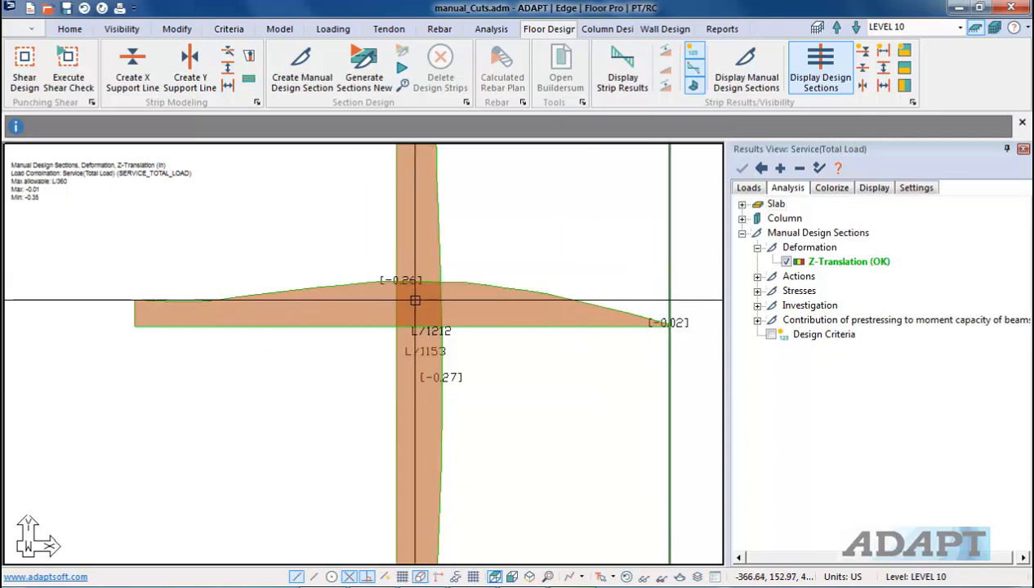
{"action": "scroll", "coordinate": [370, 386], "scroll_direction": "up", "scroll_amount": 4}
{"action": "scroll", "coordinate": [496, 392], "scroll_direction": "down", "scroll_amount": 8}
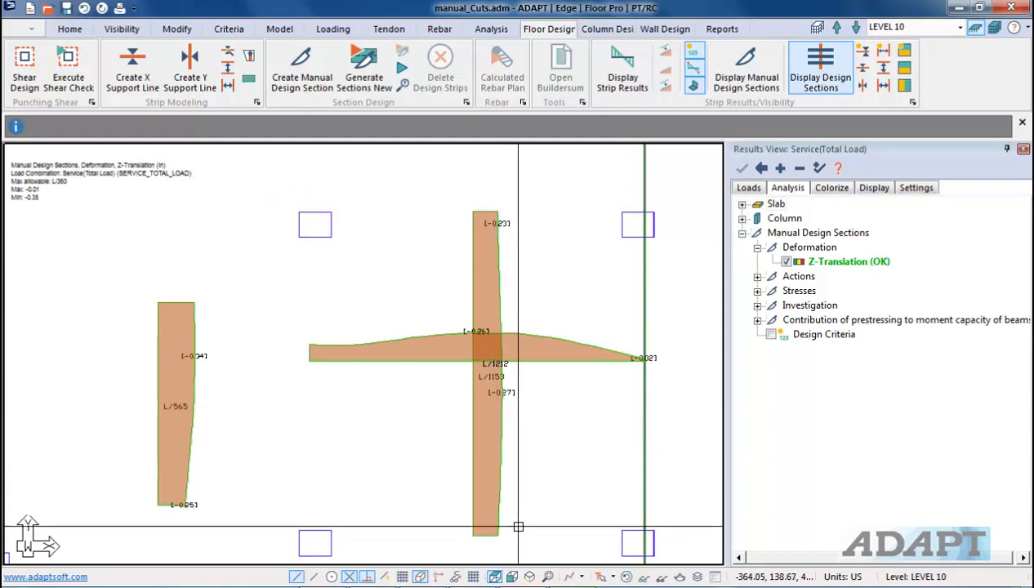
{"action": "scroll", "coordinate": [490, 208], "scroll_direction": "up", "scroll_amount": 1}
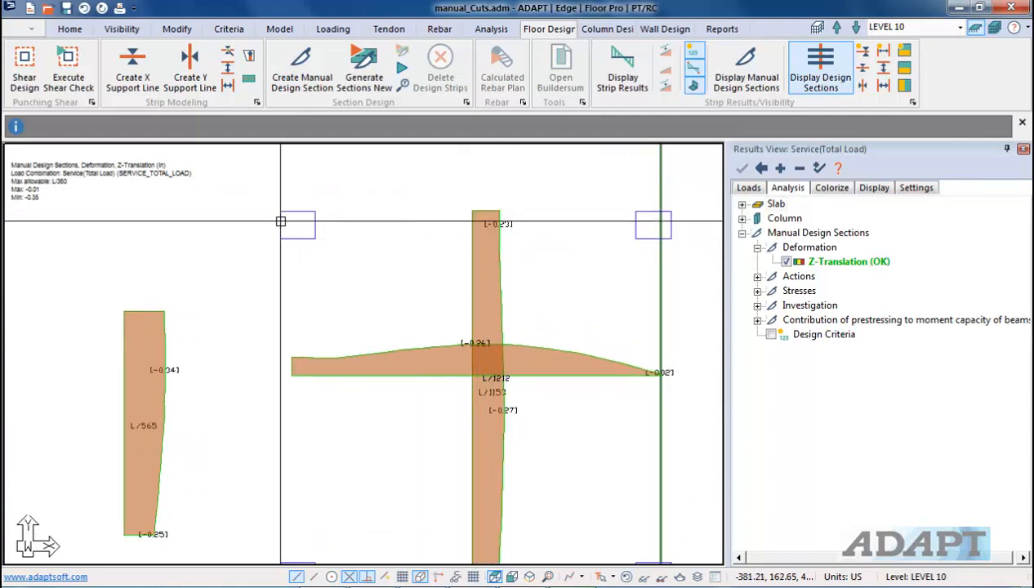
{"action": "middle_click_drag", "start_coordinate": [618, 313], "coordinate": [634, 227]}
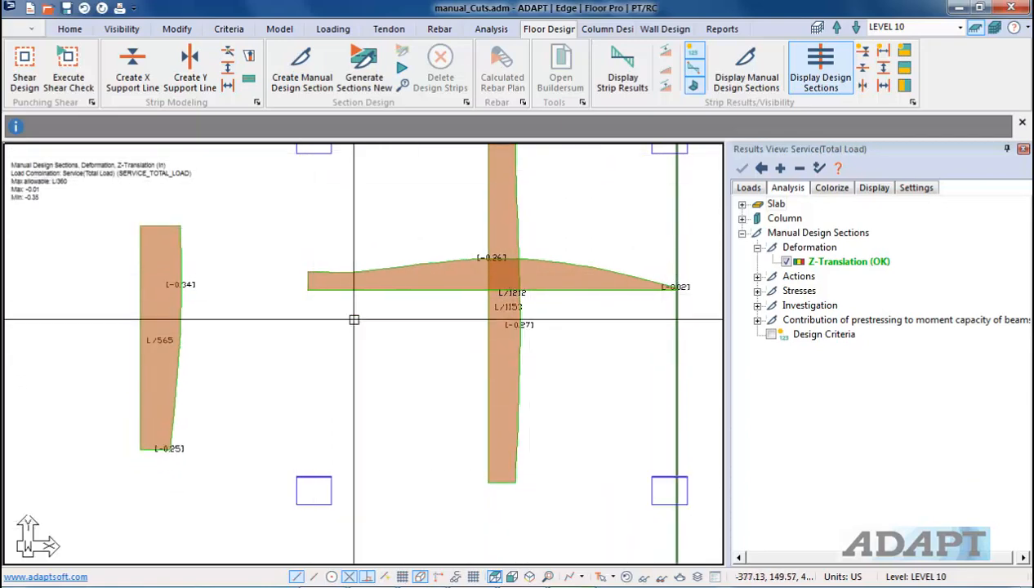
{"action": "scroll", "coordinate": [537, 323], "scroll_direction": "up", "scroll_amount": 2}
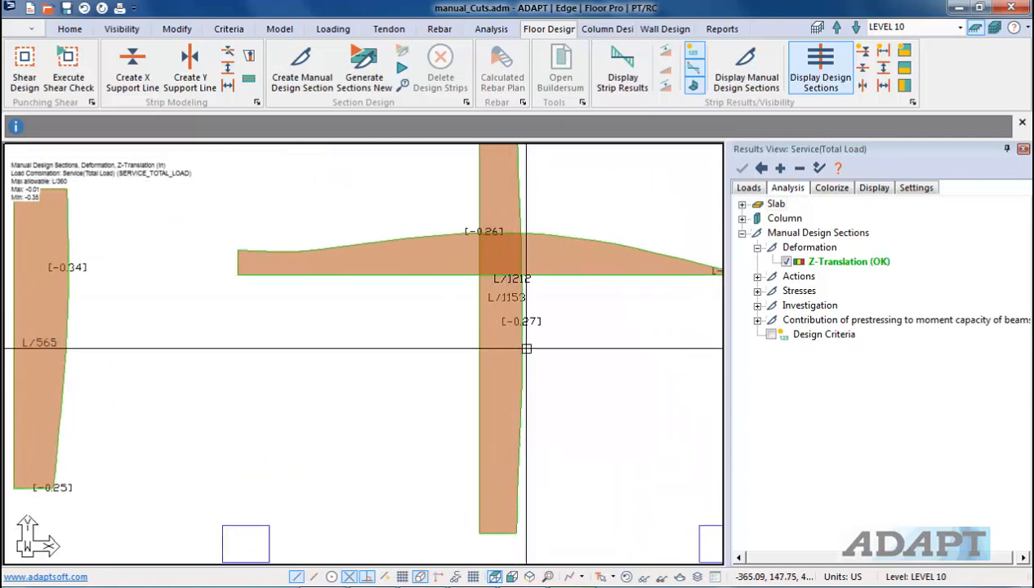
{"action": "scroll", "coordinate": [508, 421], "scroll_direction": "down", "scroll_amount": 2}
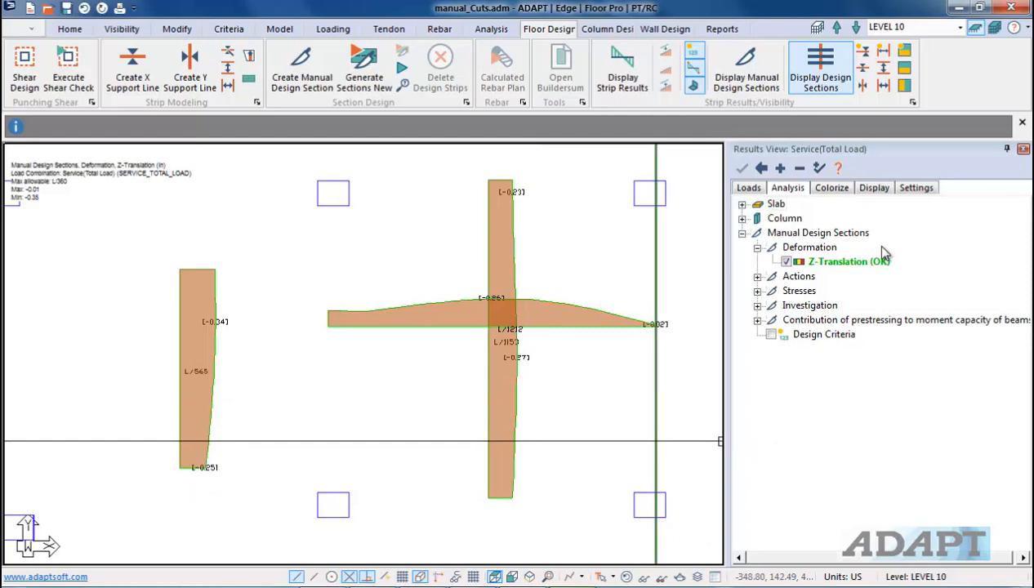
Step: Hide the deflection plot and display the bending, then axial, action diagrams of the manual design sections
{"action": "left_click", "coordinate": [786, 261]}
{"action": "left_click", "coordinate": [758, 247]}
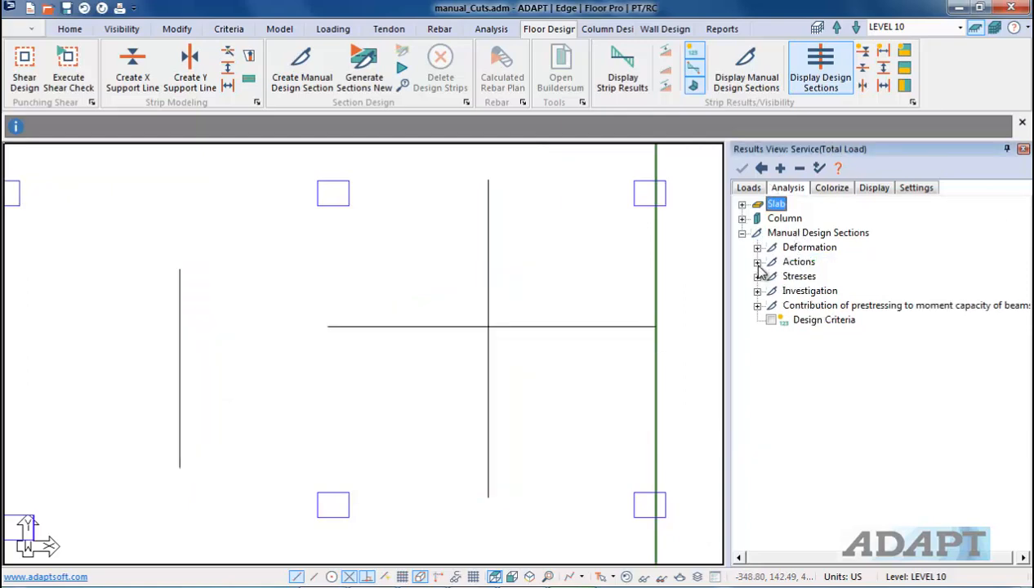
{"action": "left_click", "coordinate": [757, 263]}
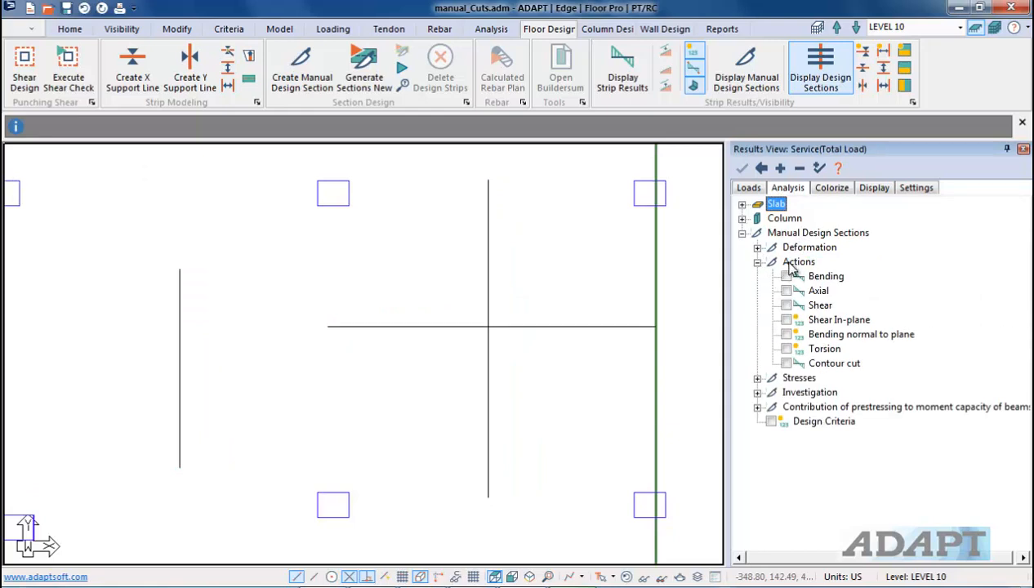
{"action": "left_click", "coordinate": [785, 277]}
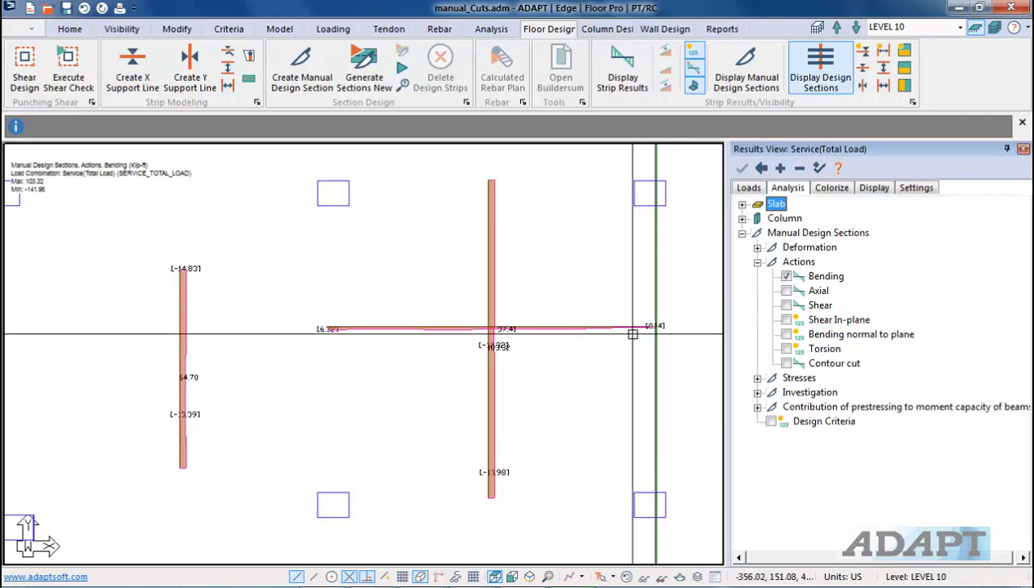
{"action": "left_click", "coordinate": [786, 291]}
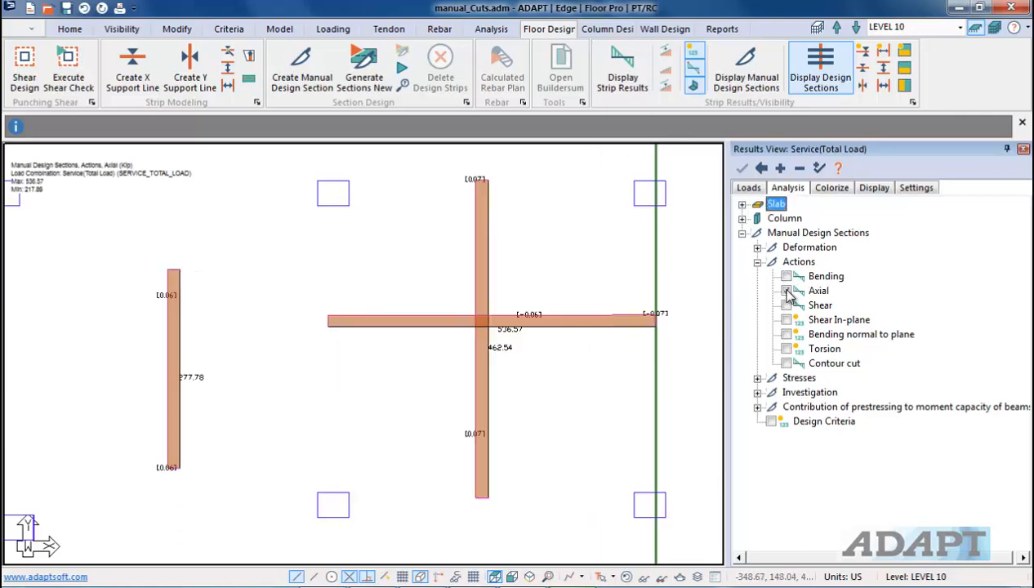
Step: Switch the plot to the shear, then bending, action diagrams of the manual design sections and zoom into their crossing
{"action": "left_click", "coordinate": [787, 306]}
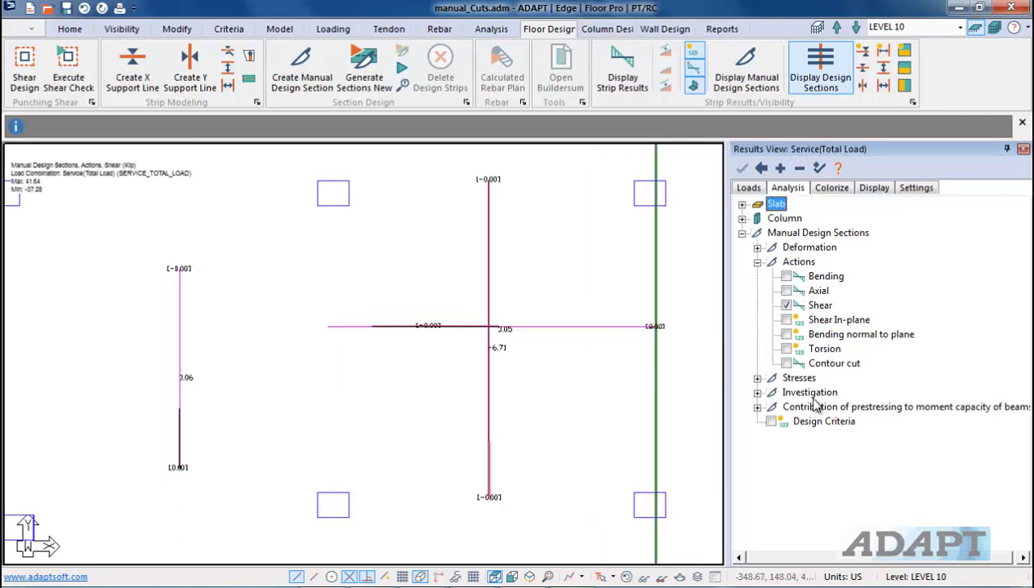
{"action": "left_click", "coordinate": [786, 276]}
{"action": "middle_click_drag", "start_coordinate": [259, 347], "coordinate": [488, 388]}
{"action": "scroll", "coordinate": [442, 411], "scroll_direction": "down", "scroll_amount": 2}
{"action": "scroll", "coordinate": [442, 411], "scroll_direction": "down", "scroll_amount": 2}
{"action": "scroll", "coordinate": [437, 319], "scroll_direction": "up", "scroll_amount": 1}
{"action": "scroll", "coordinate": [438, 314], "scroll_direction": "up", "scroll_amount": 5}
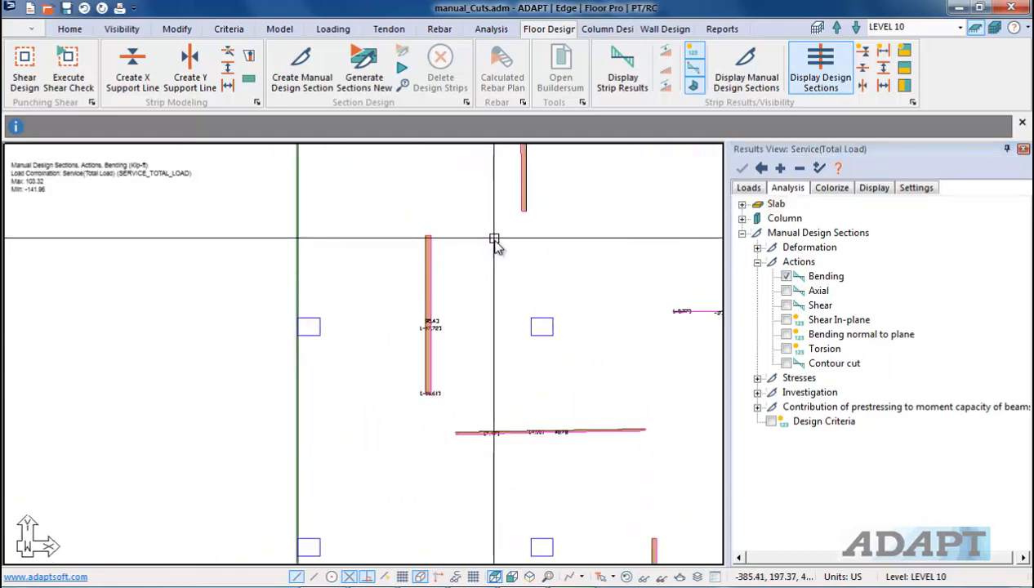
{"action": "middle_click_drag", "start_coordinate": [411, 227], "coordinate": [290, 352]}
{"action": "scroll", "coordinate": [247, 374], "scroll_direction": "up", "scroll_amount": 3}
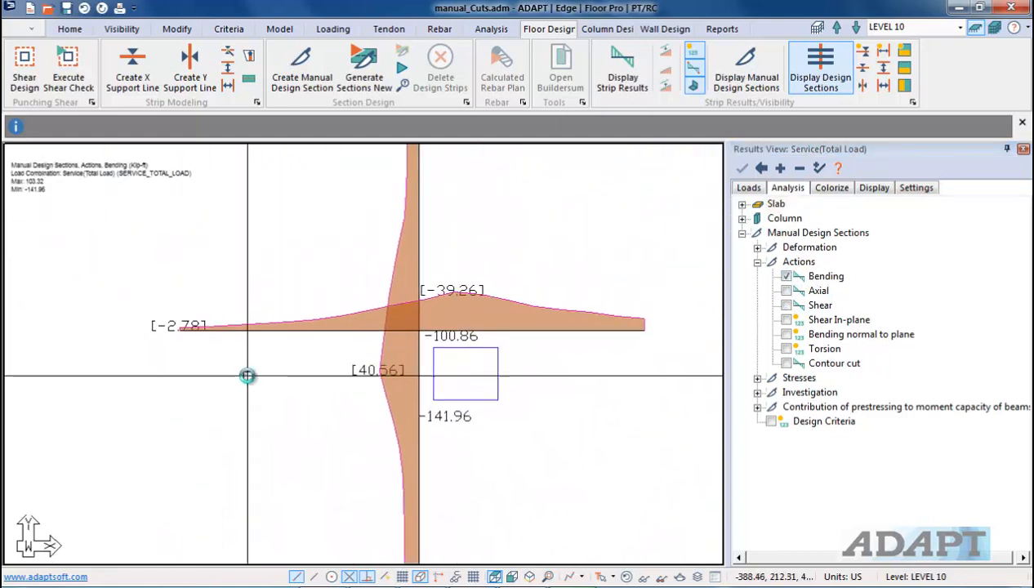
{"action": "middle_click_drag", "start_coordinate": [588, 383], "coordinate": [524, 357]}
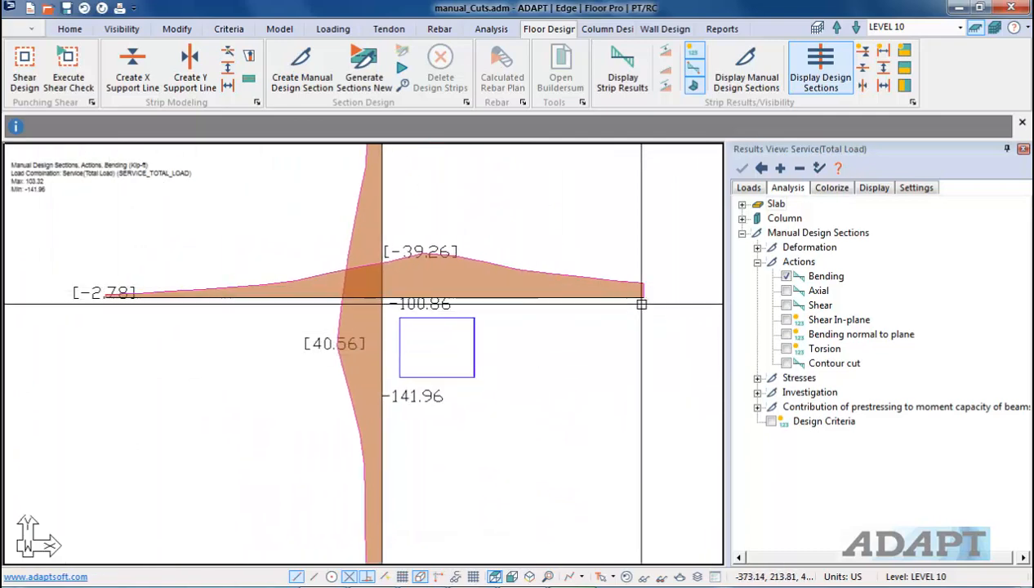
Step: Open the horizontal design section's properties and review its General, Location/Mechanical Properties, Design Sections and Other Properties tabs
{"action": "double_click", "coordinate": [556, 296]}
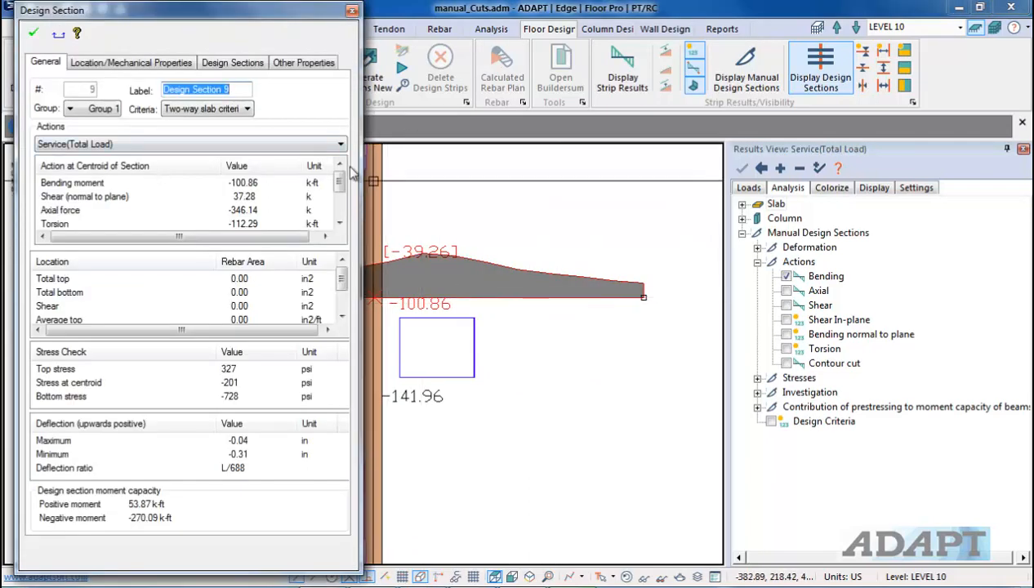
{"action": "left_click", "coordinate": [163, 65]}
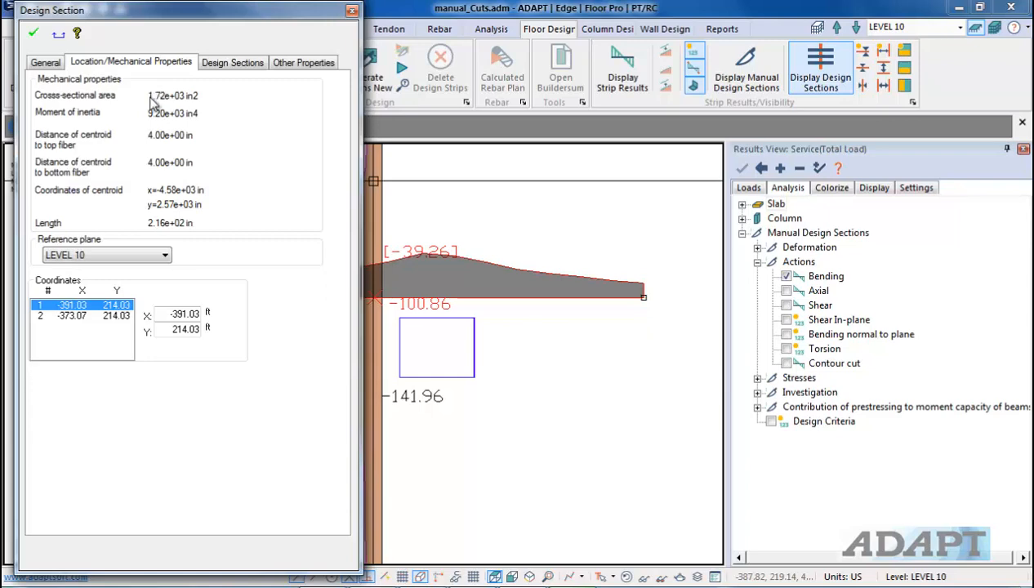
{"action": "left_click", "coordinate": [233, 63]}
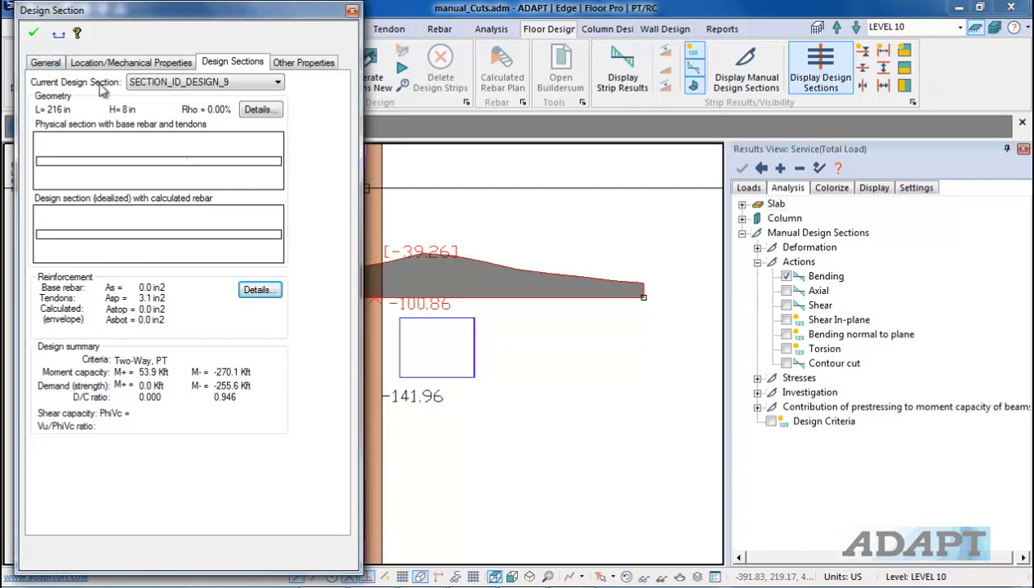
{"action": "left_click", "coordinate": [55, 62]}
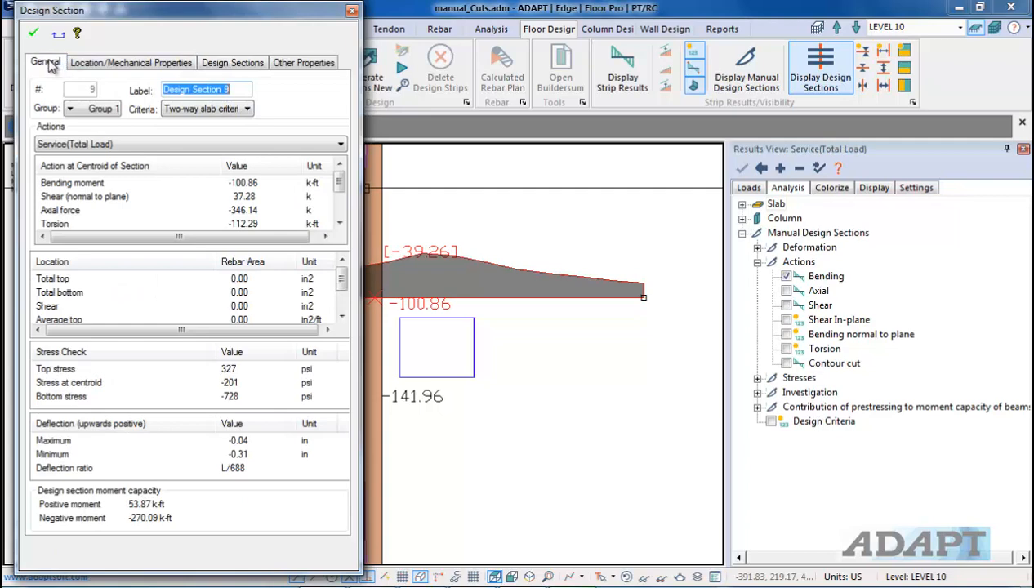
{"action": "left_click", "coordinate": [293, 65]}
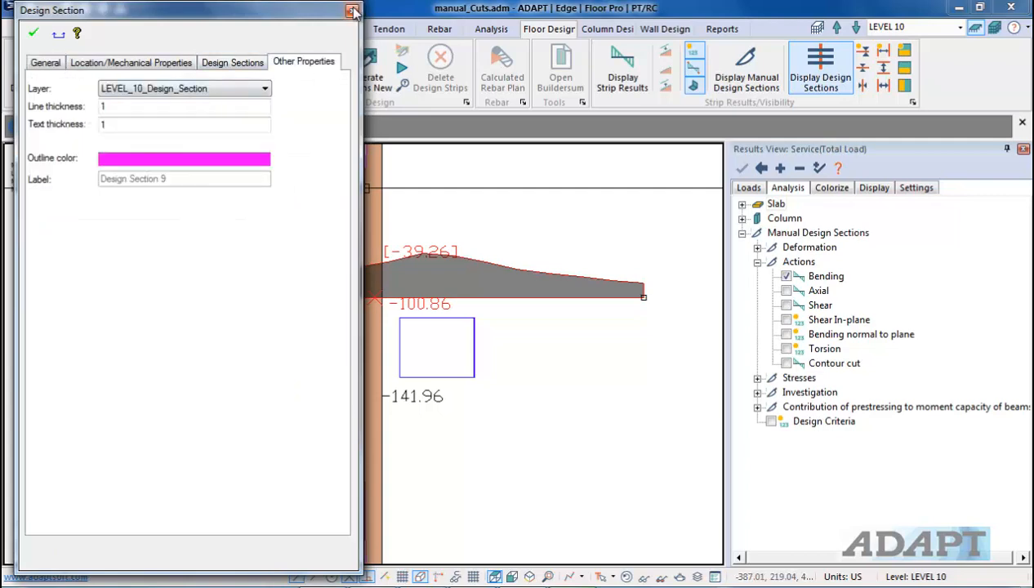
{"action": "left_click", "coordinate": [351, 10]}
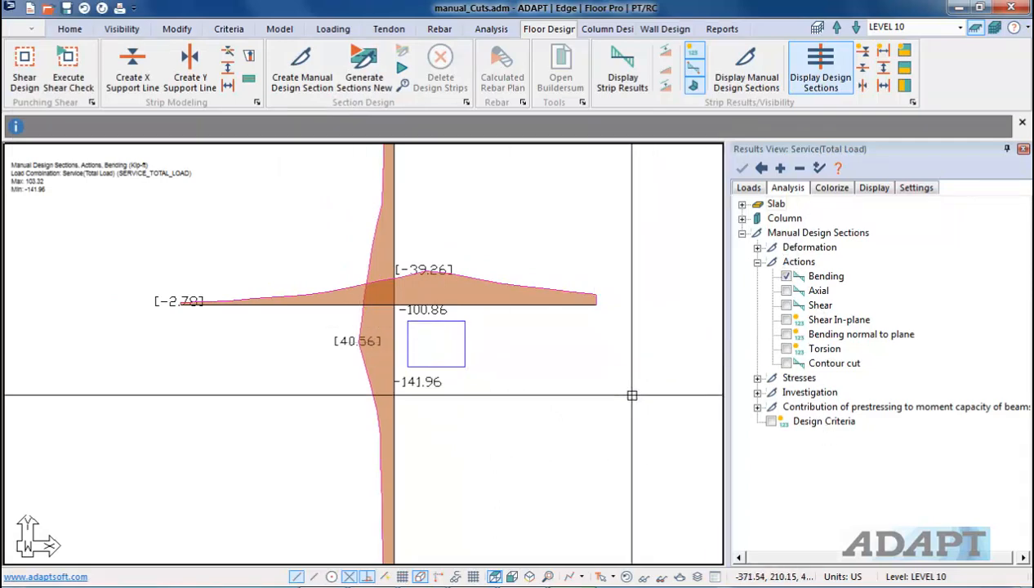
Step: Hide the bending diagram and display the top-fiber stress results of the manual design sections
{"action": "scroll", "coordinate": [449, 401], "scroll_direction": "up", "scroll_amount": 2}
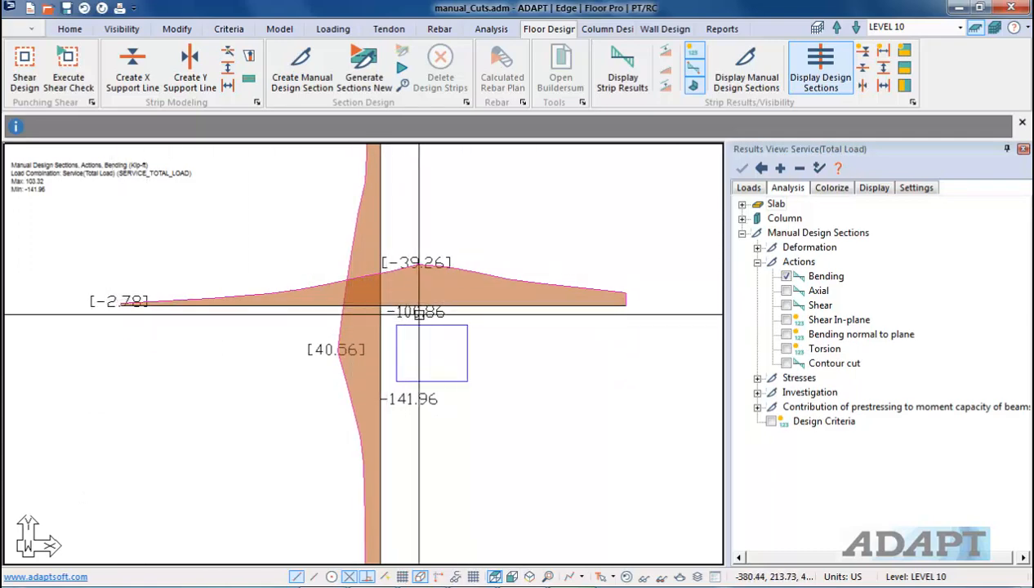
{"action": "scroll", "coordinate": [493, 392], "scroll_direction": "down", "scroll_amount": 3}
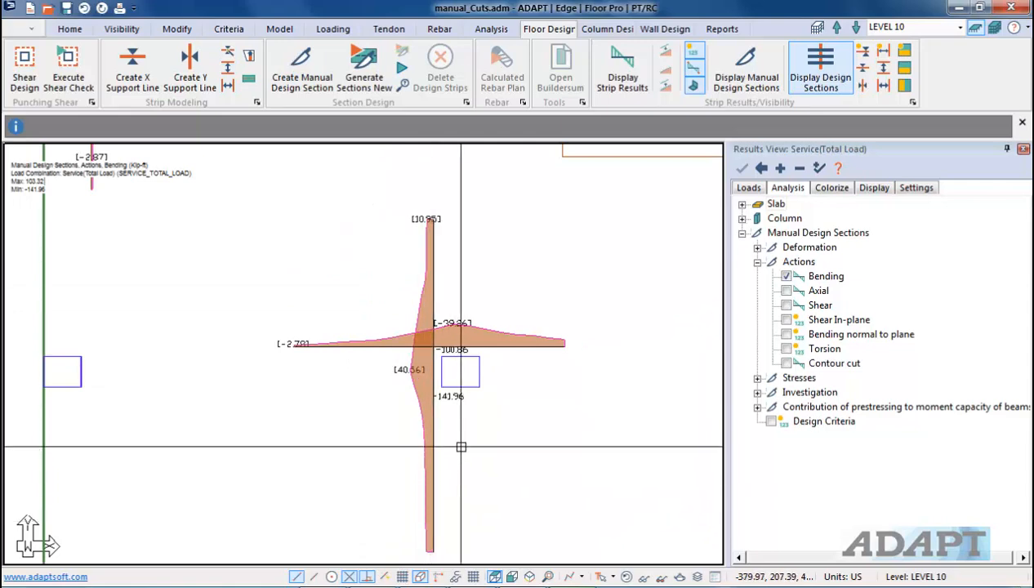
{"action": "scroll", "coordinate": [466, 393], "scroll_direction": "up", "scroll_amount": 2}
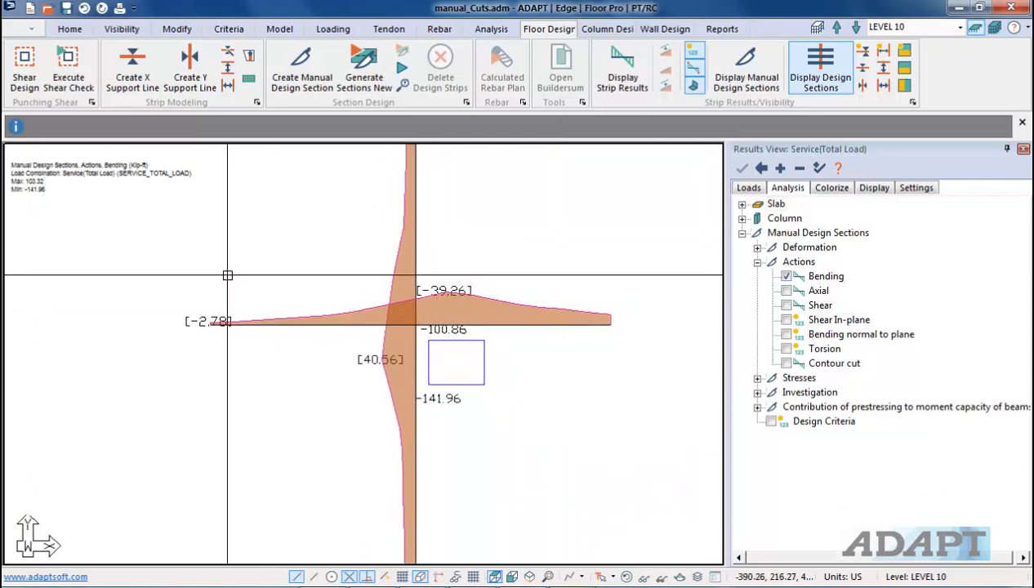
{"action": "scroll", "coordinate": [421, 351], "scroll_direction": "down", "scroll_amount": 2}
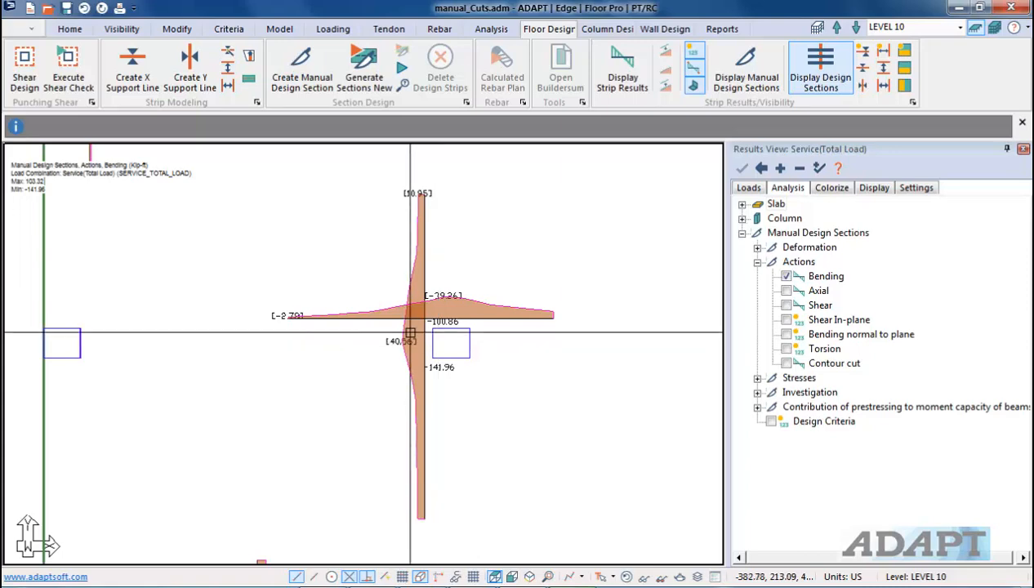
{"action": "left_click", "coordinate": [785, 276]}
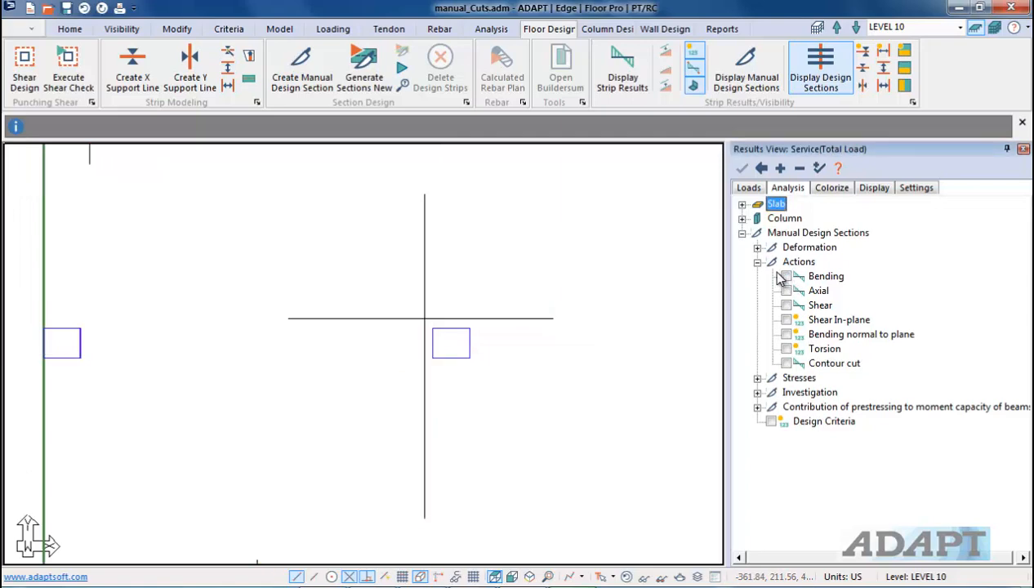
{"action": "left_click", "coordinate": [758, 262]}
{"action": "left_click", "coordinate": [758, 277]}
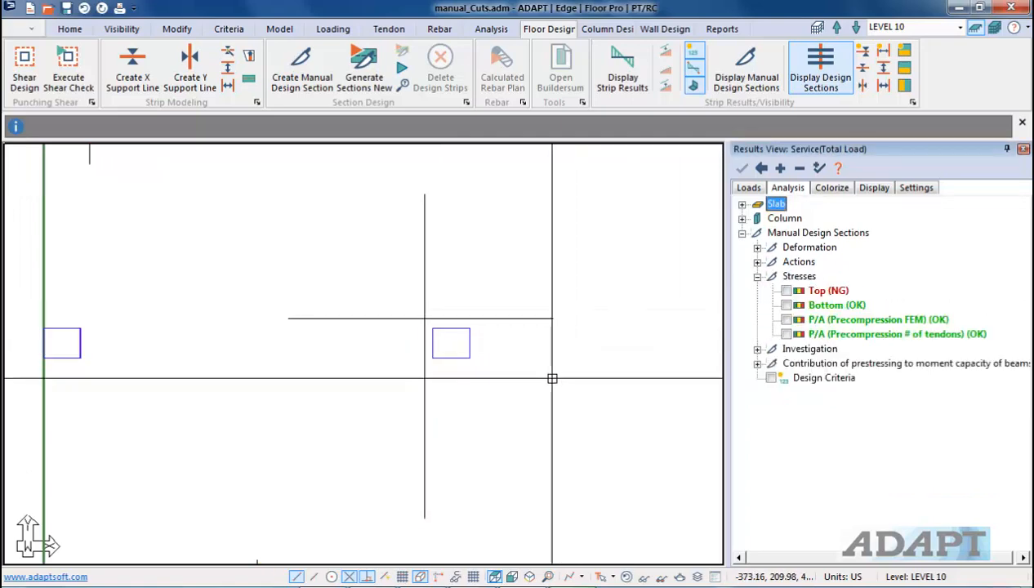
{"action": "left_click", "coordinate": [786, 291]}
Step: Zoom in to examine the top-fiber stress values and percentages beside the column
{"action": "scroll", "coordinate": [462, 347], "scroll_direction": "up", "scroll_amount": 2}
{"action": "left_click", "coordinate": [432, 317]}
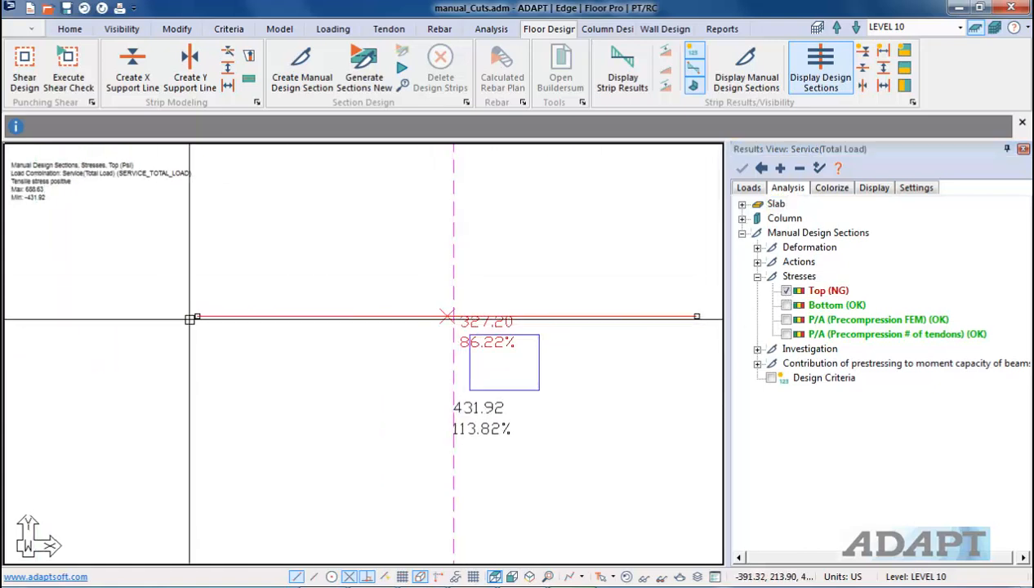
{"action": "key", "text": "Escape"}
{"action": "scroll", "coordinate": [417, 351], "scroll_direction": "up", "scroll_amount": 2}
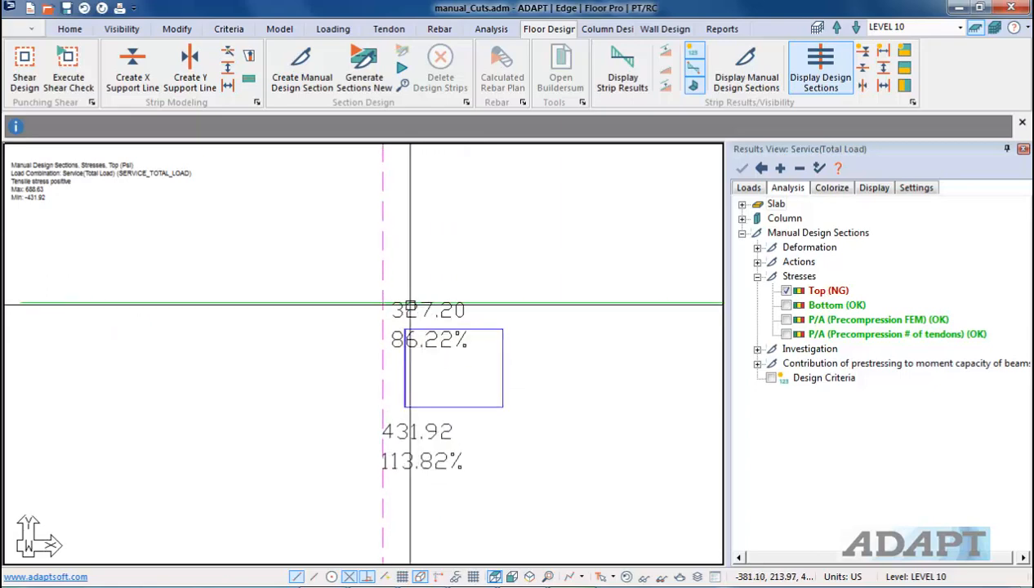
{"action": "scroll", "coordinate": [408, 335], "scroll_direction": "down", "scroll_amount": 1}
{"action": "scroll", "coordinate": [413, 331], "scroll_direction": "up", "scroll_amount": 1}
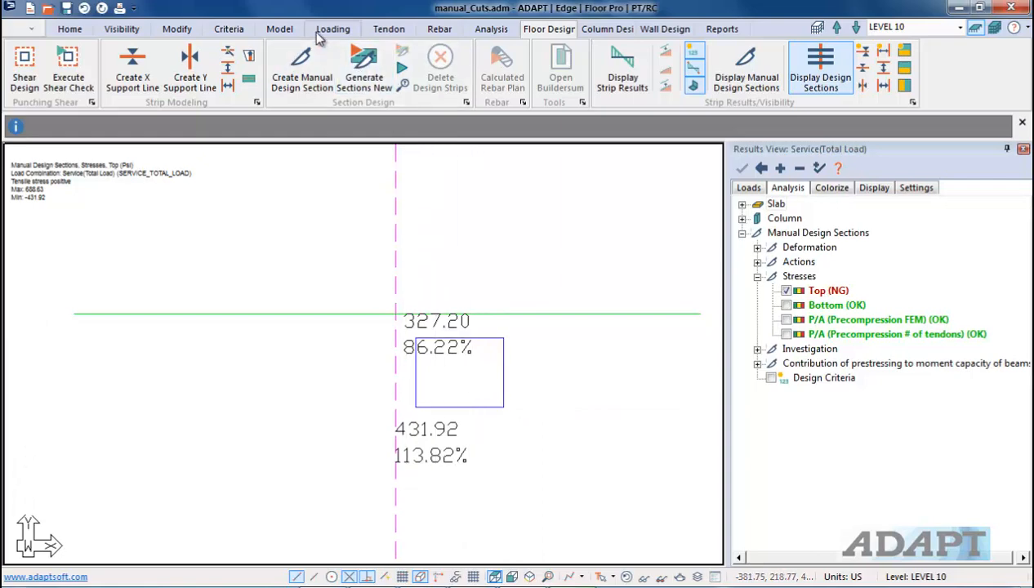
Step: Review the allowable stress criteria and the concrete material properties, closing each dialog unchanged
{"action": "left_click", "coordinate": [227, 30]}
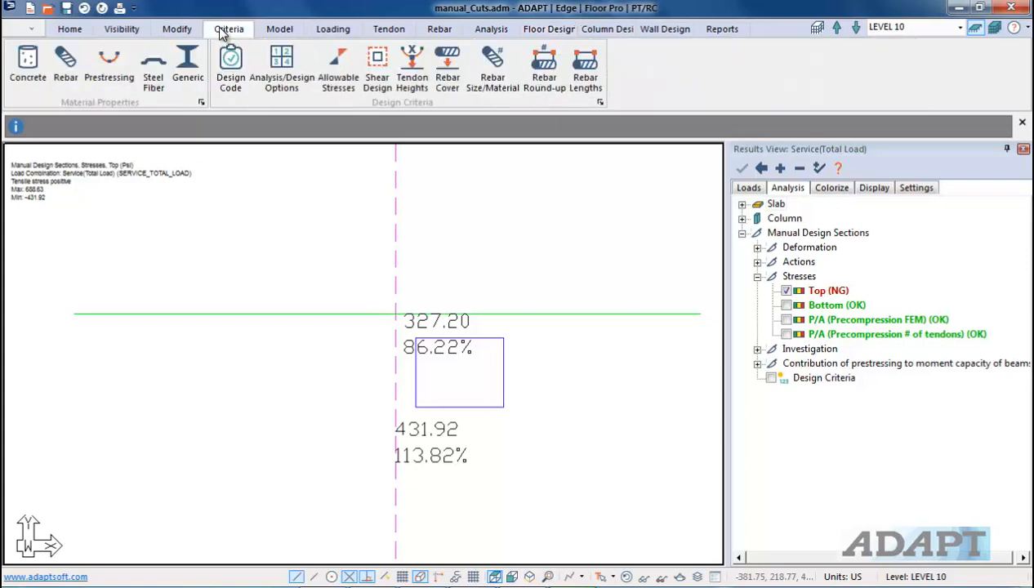
{"action": "left_click", "coordinate": [348, 82]}
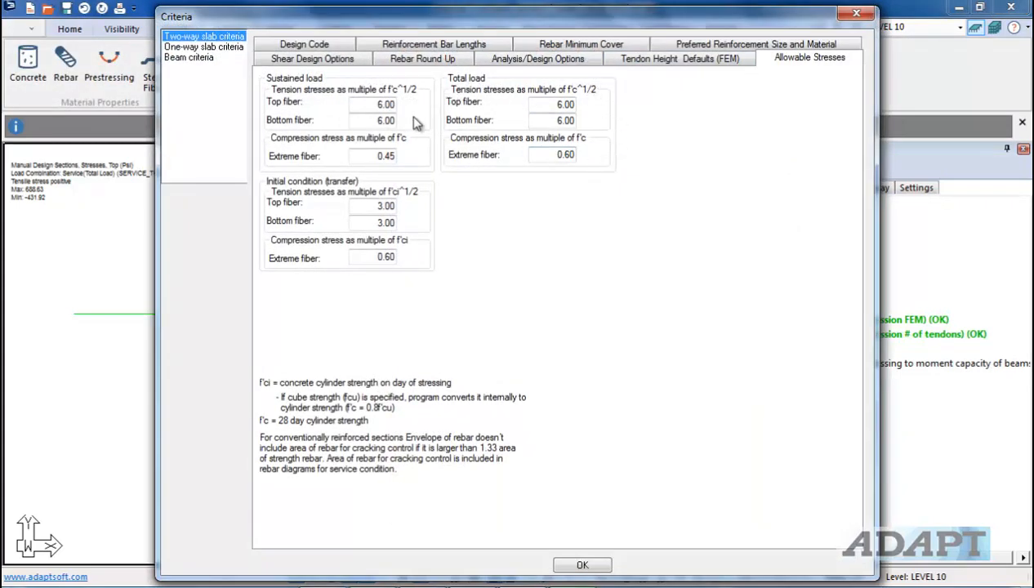
{"action": "left_click", "coordinate": [569, 565]}
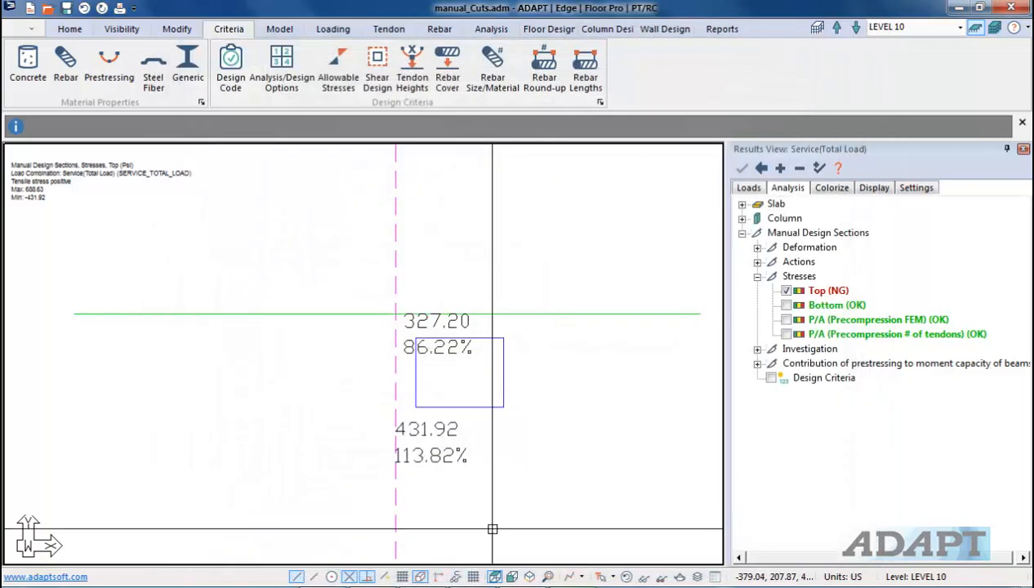
{"action": "left_click", "coordinate": [28, 70]}
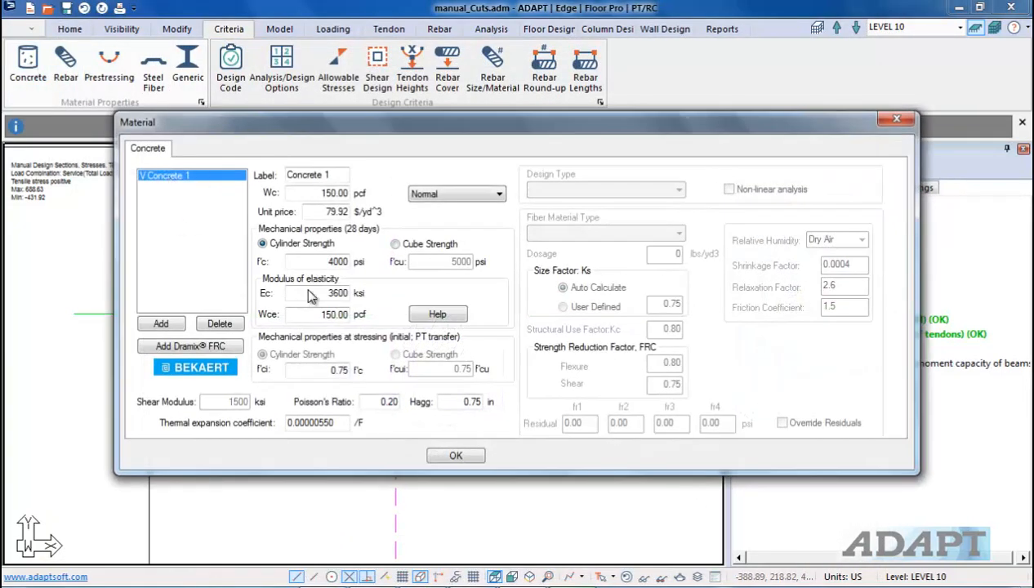
{"action": "left_click", "coordinate": [456, 456]}
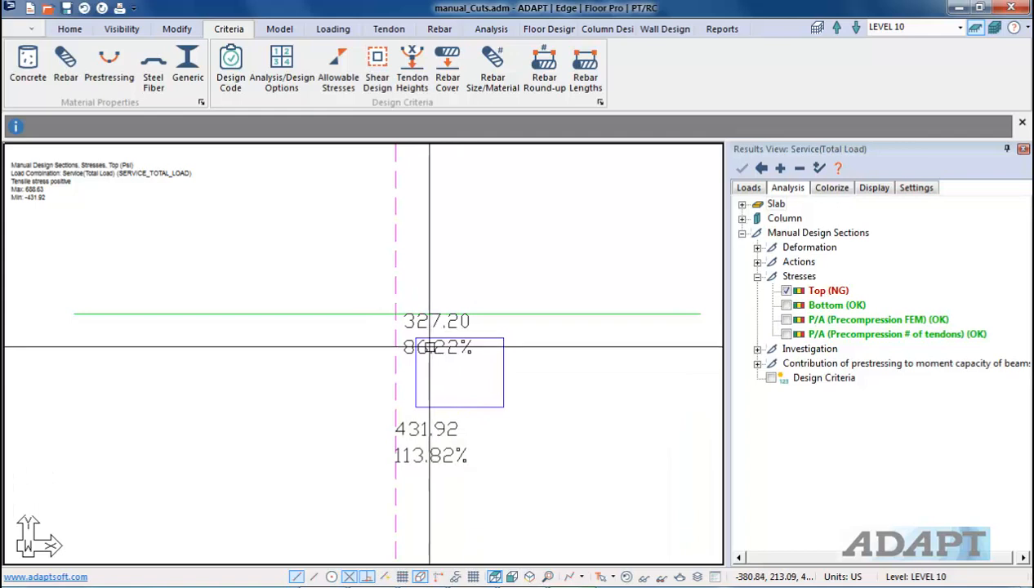
{"action": "scroll", "coordinate": [406, 345], "scroll_direction": "up", "scroll_amount": 1}
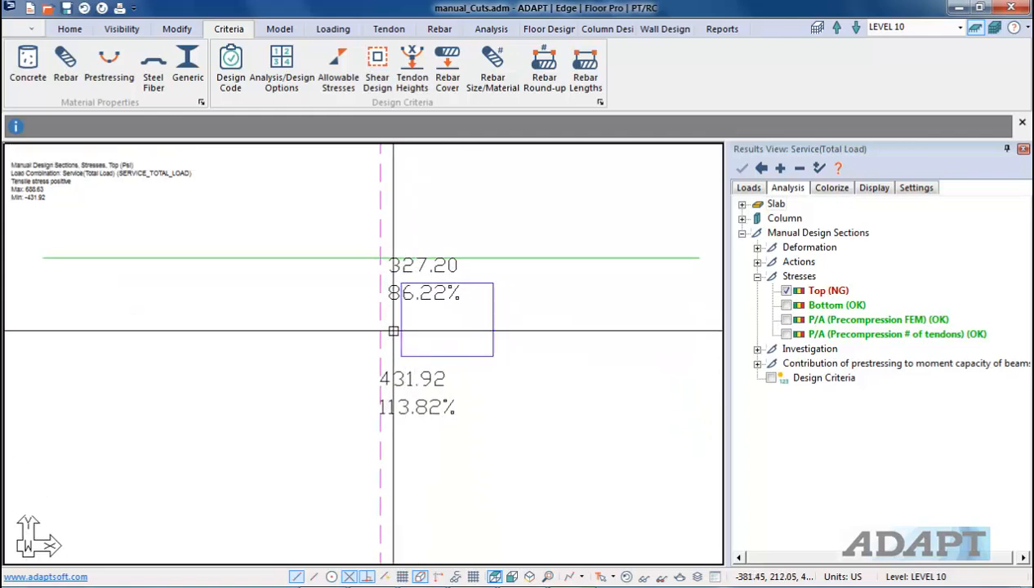
{"action": "scroll", "coordinate": [375, 482], "scroll_direction": "down", "scroll_amount": 2}
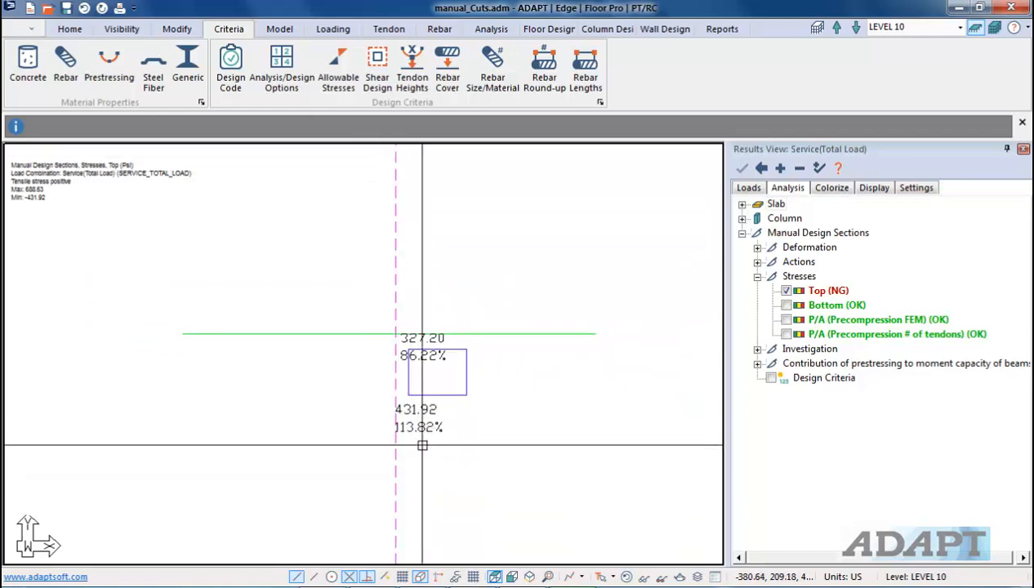
{"action": "scroll", "coordinate": [420, 439], "scroll_direction": "up", "scroll_amount": 2}
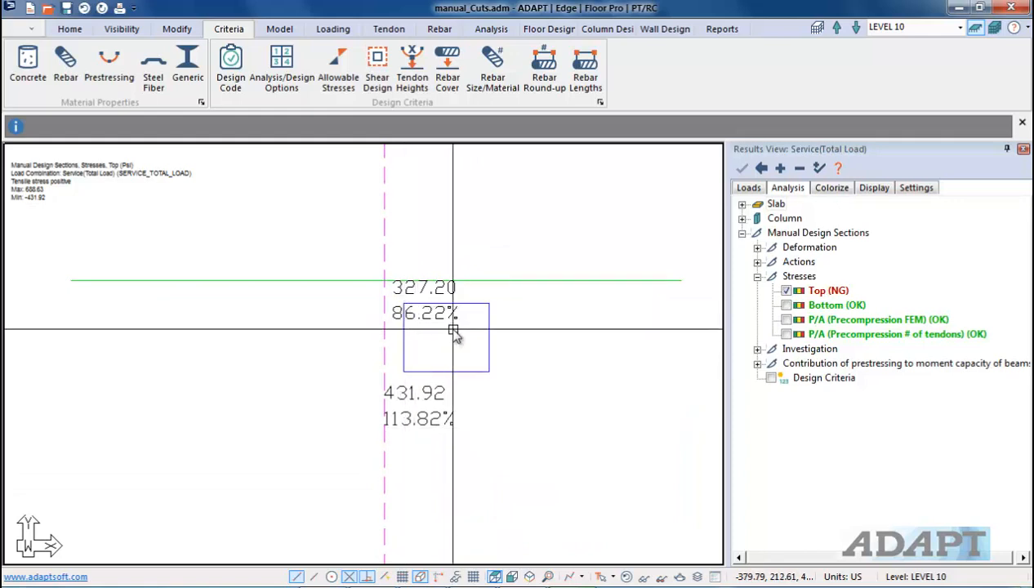
{"action": "scroll", "coordinate": [384, 343], "scroll_direction": "down", "scroll_amount": 3}
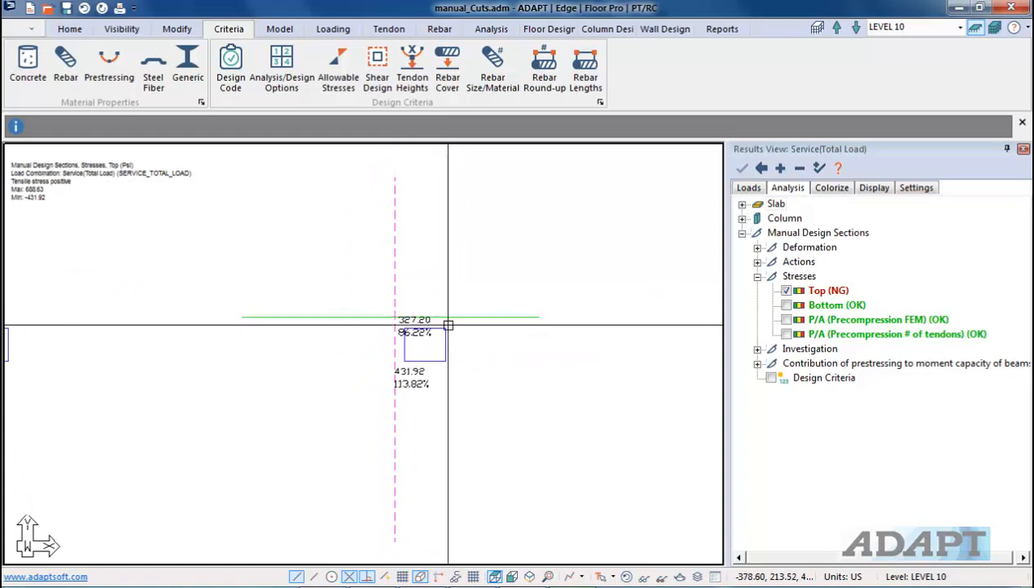
{"action": "scroll", "coordinate": [285, 348], "scroll_direction": "up", "scroll_amount": 1}
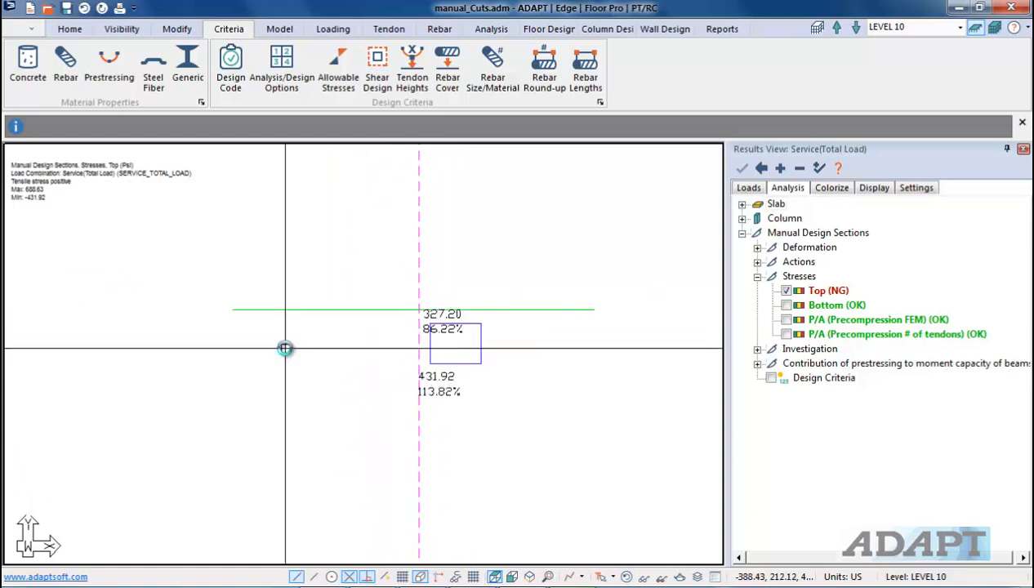
{"action": "scroll", "coordinate": [285, 349], "scroll_direction": "up", "scroll_amount": 1}
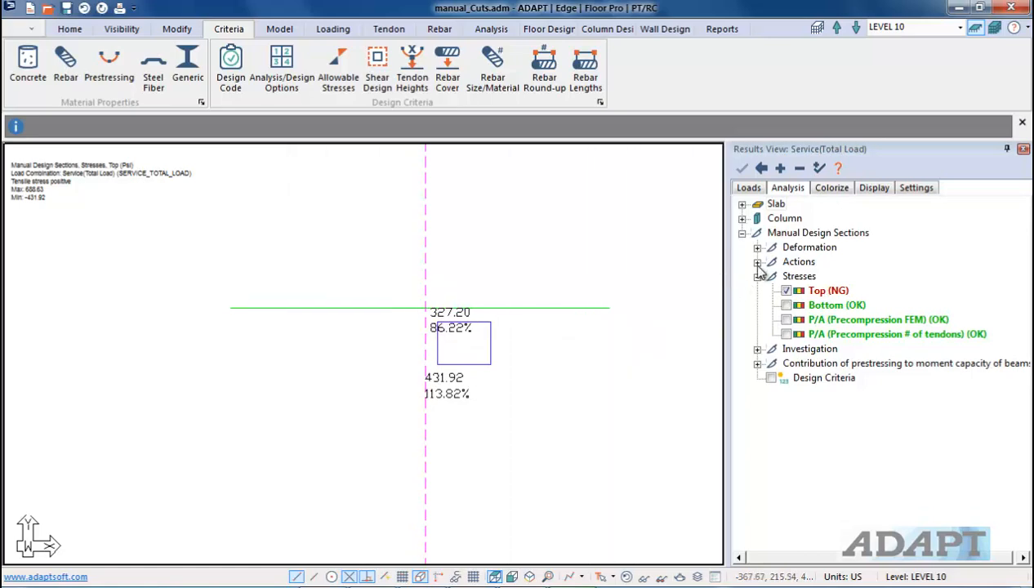
Step: Open the results settings and review the stress unit and result unit system options
{"action": "left_click", "coordinate": [905, 189]}
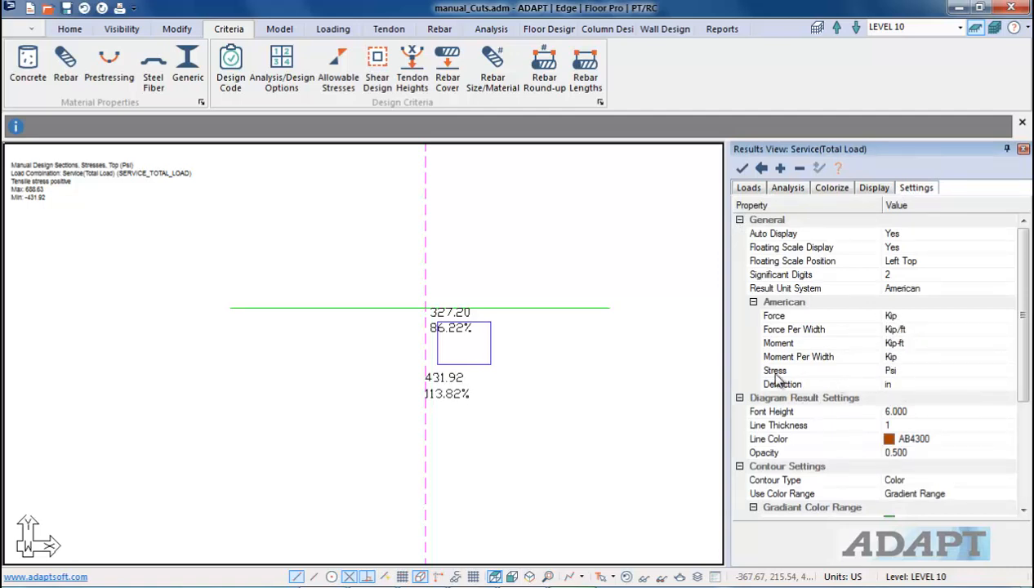
{"action": "left_click", "coordinate": [912, 371]}
{"action": "left_click", "coordinate": [1009, 372]}
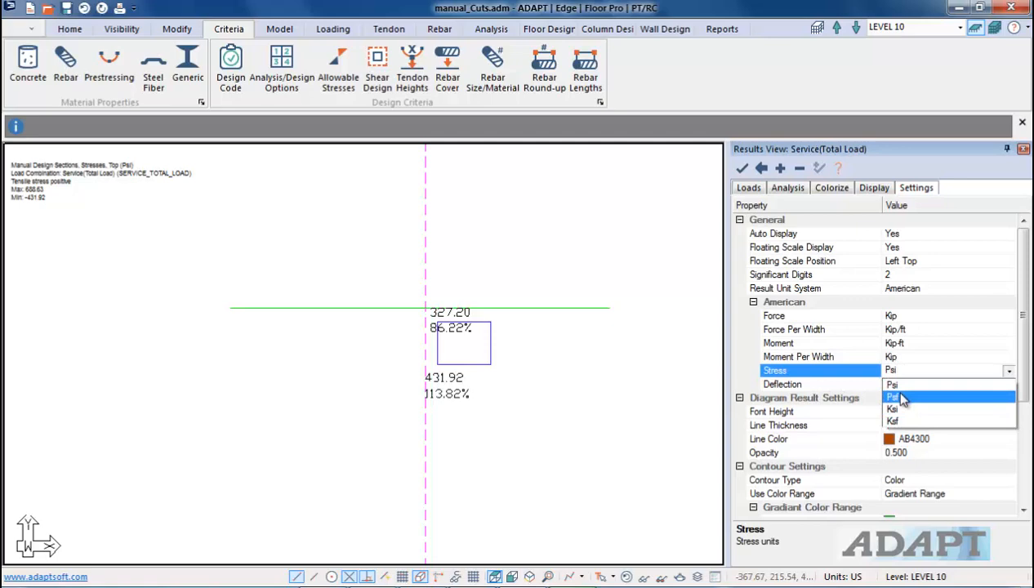
{"action": "left_click", "coordinate": [922, 380]}
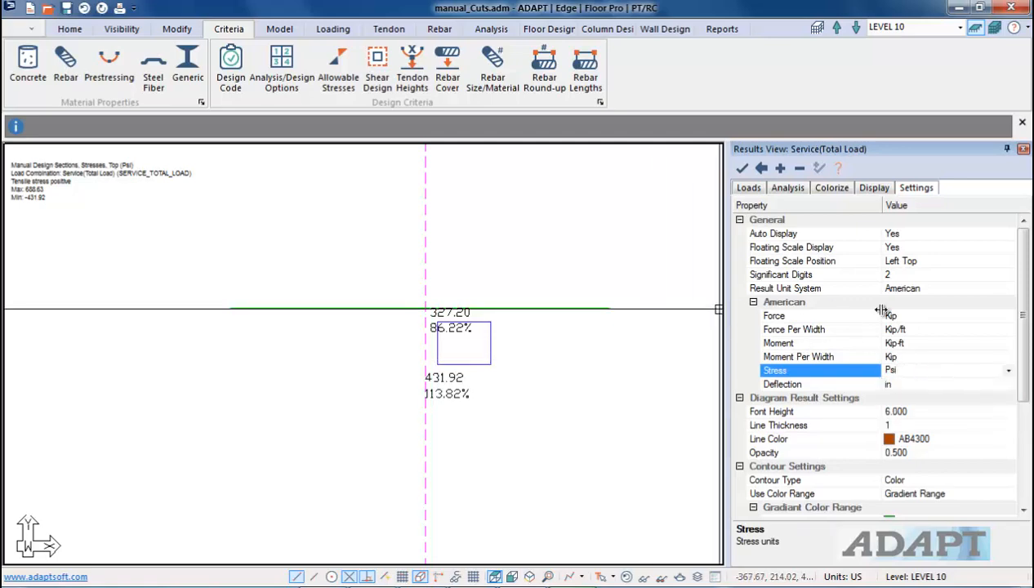
{"action": "left_click", "coordinate": [939, 288]}
{"action": "left_click", "coordinate": [1008, 288]}
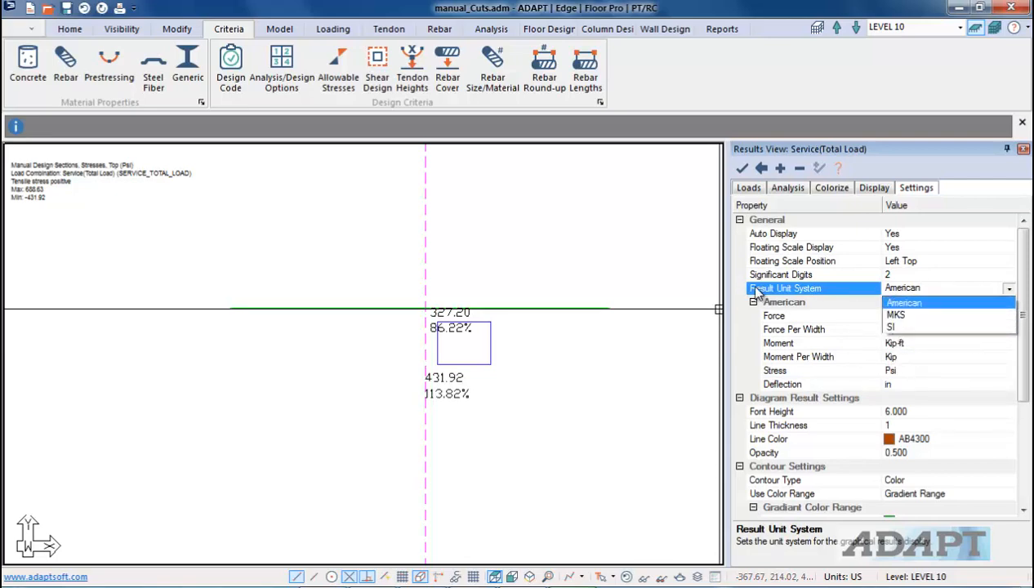
{"action": "left_click", "coordinate": [905, 303]}
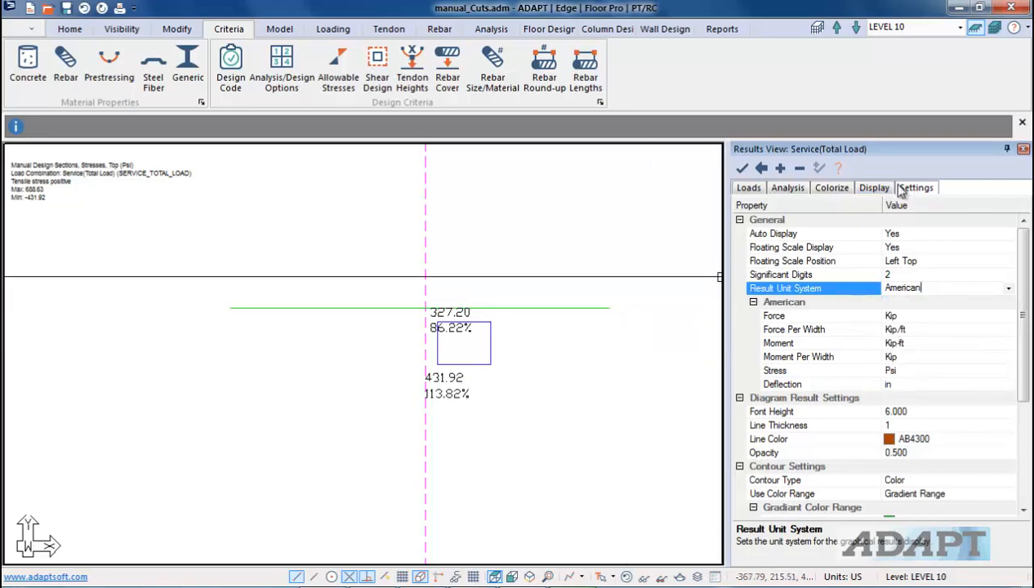
Step: Display the bottom-fiber stress results of the manual design sections instead of the top-fiber stresses
{"action": "left_click", "coordinate": [778, 191]}
{"action": "left_click", "coordinate": [786, 305]}
Step: Zoom and pan across the slab to examine the bottom-fiber stress values and percentages at each design section
{"action": "scroll", "coordinate": [490, 277], "scroll_direction": "up", "scroll_amount": 4}
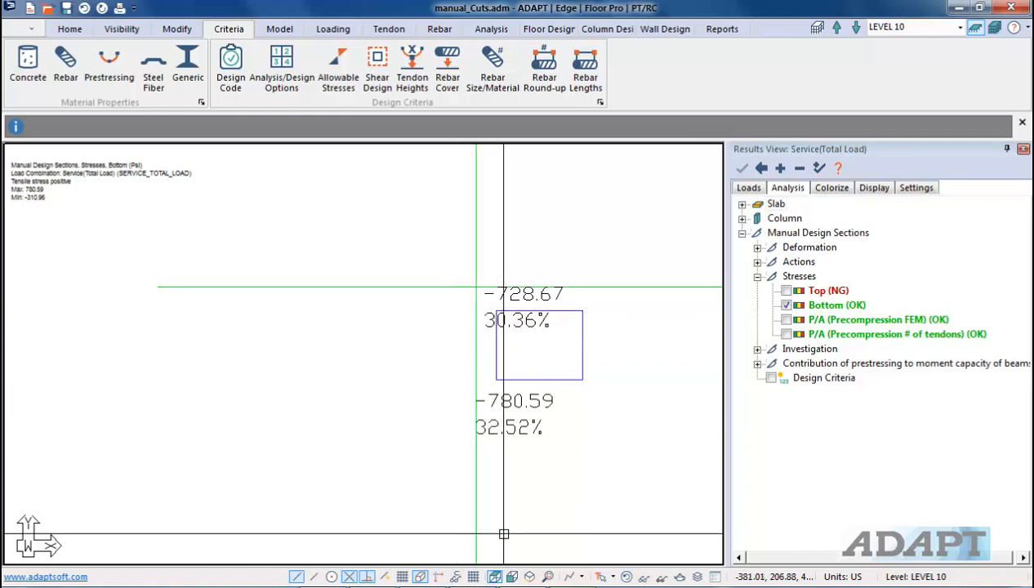
{"action": "scroll", "coordinate": [503, 533], "scroll_direction": "down", "scroll_amount": 5}
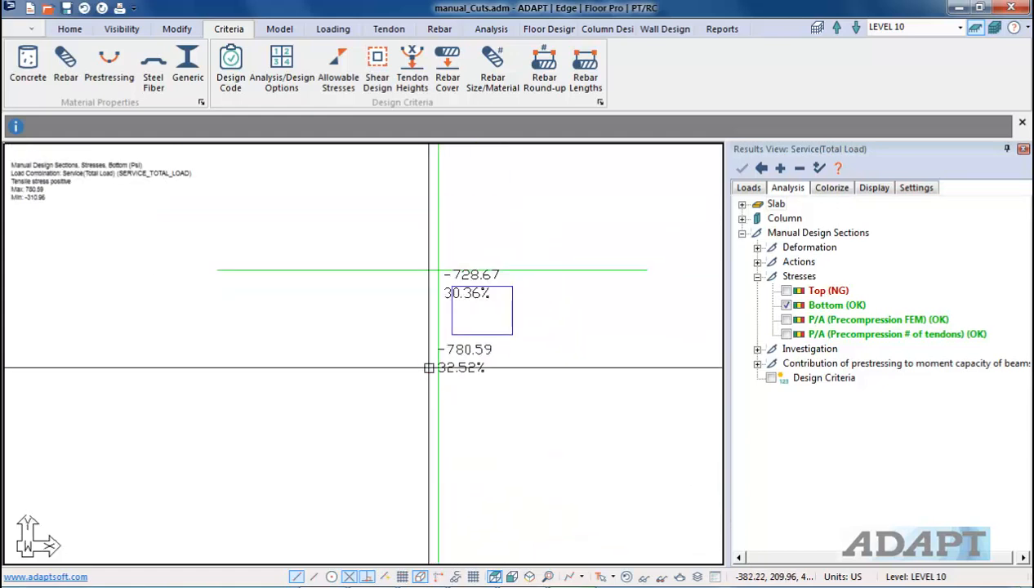
{"action": "scroll", "coordinate": [417, 323], "scroll_direction": "down", "scroll_amount": 4}
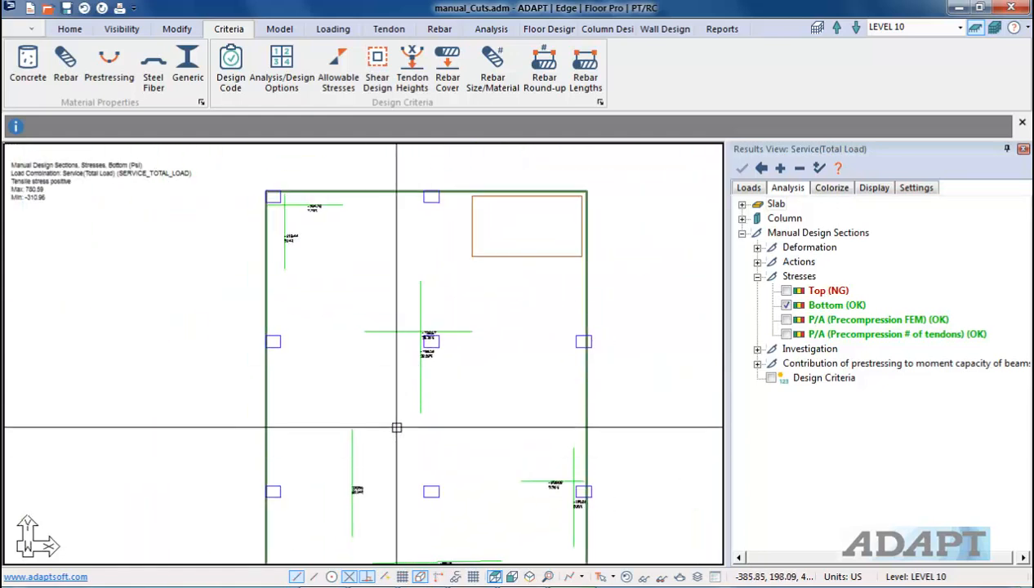
{"action": "scroll", "coordinate": [466, 368], "scroll_direction": "up", "scroll_amount": 8}
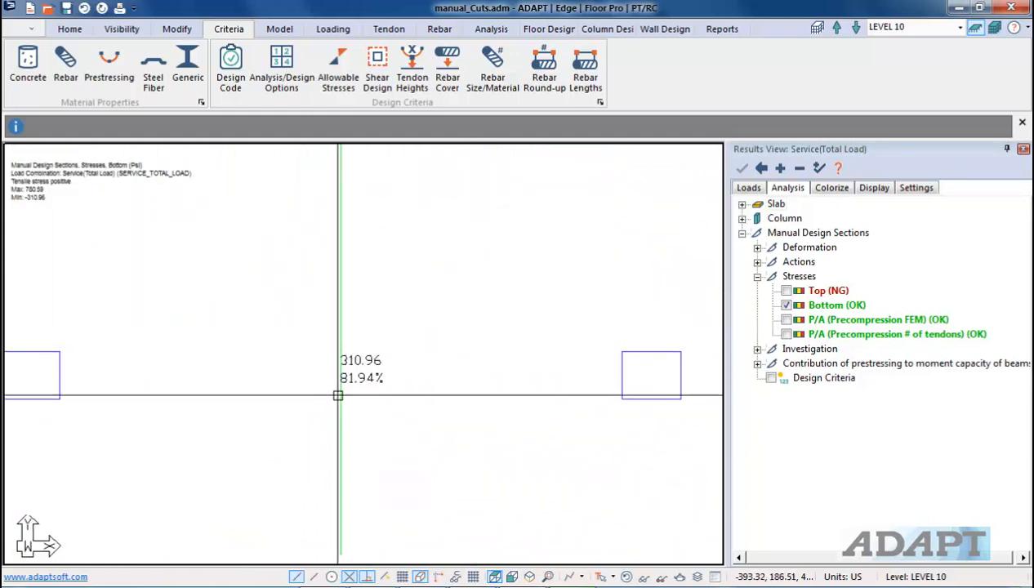
{"action": "scroll", "coordinate": [406, 409], "scroll_direction": "down", "scroll_amount": 2}
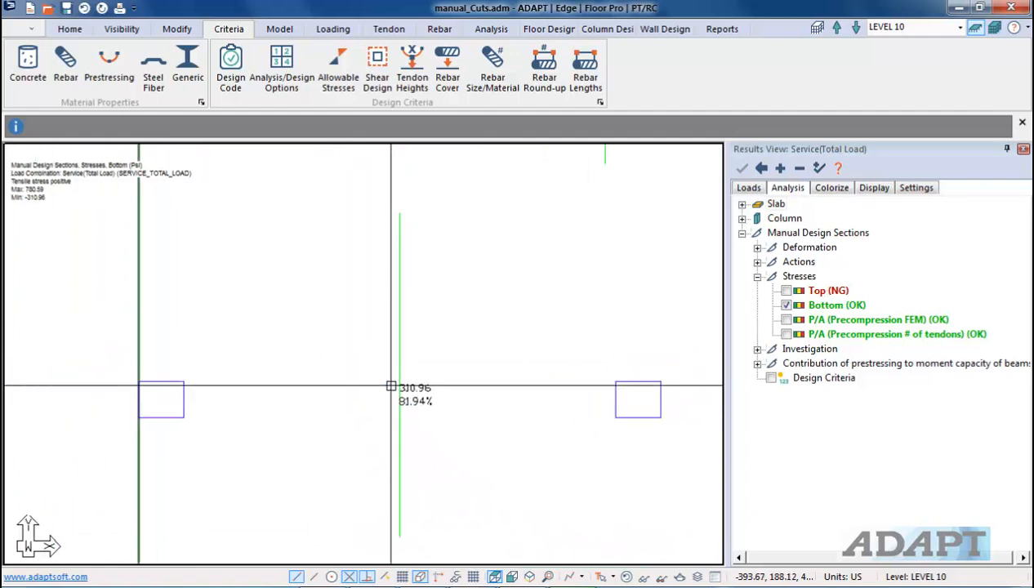
{"action": "scroll", "coordinate": [401, 398], "scroll_direction": "up", "scroll_amount": 2}
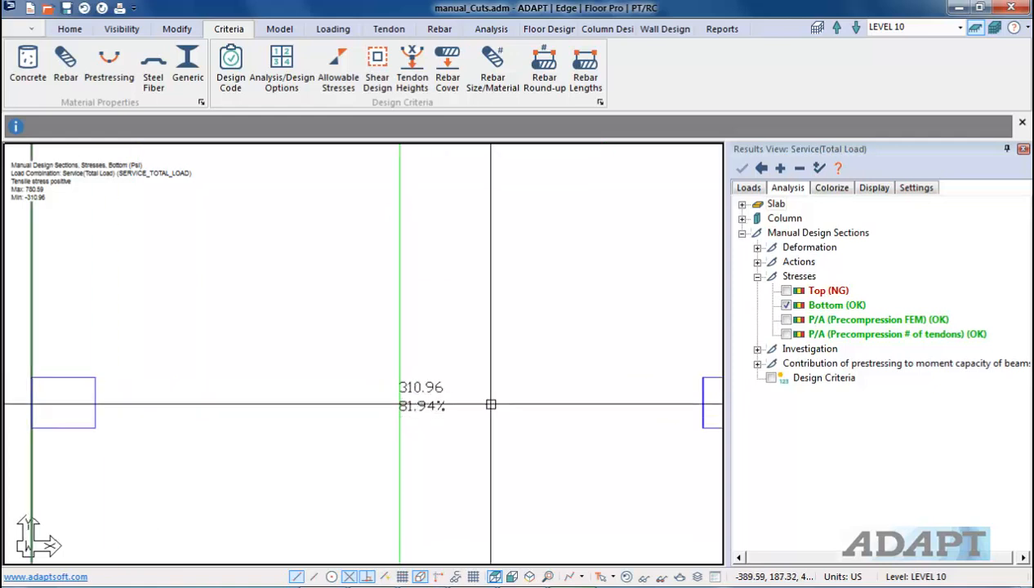
{"action": "scroll", "coordinate": [352, 360], "scroll_direction": "down", "scroll_amount": 5}
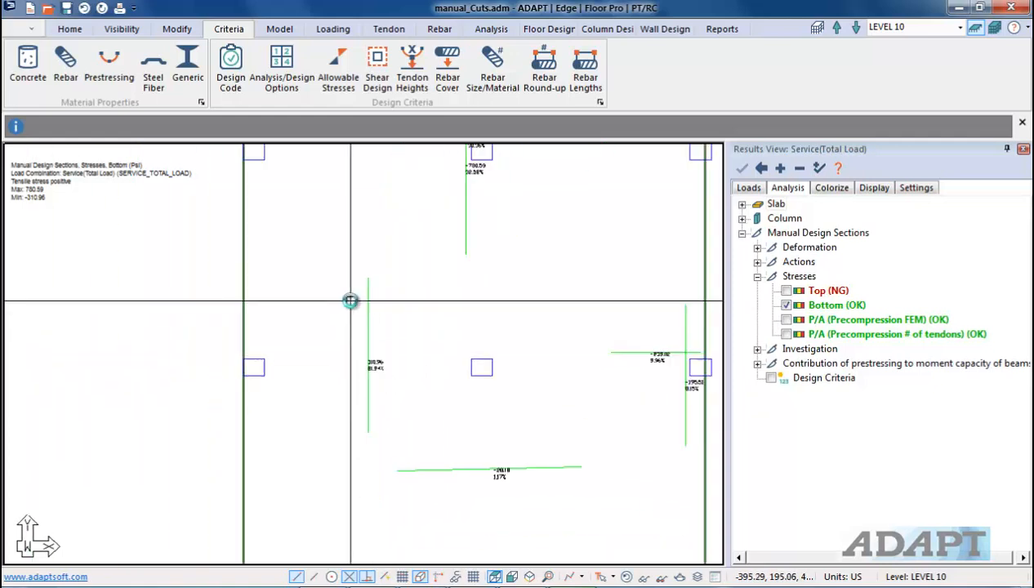
{"action": "scroll", "coordinate": [458, 359], "scroll_direction": "down", "scroll_amount": 2}
{"action": "middle_click_drag", "start_coordinate": [517, 471], "coordinate": [497, 329]}
{"action": "scroll", "coordinate": [346, 377], "scroll_direction": "up", "scroll_amount": 5}
{"action": "scroll", "coordinate": [396, 392], "scroll_direction": "up", "scroll_amount": 1}
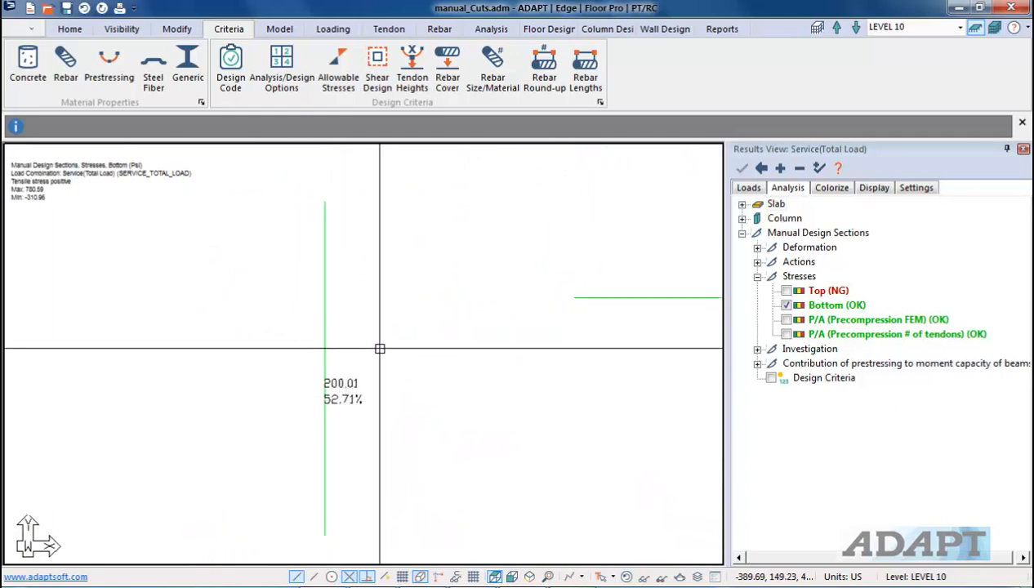
{"action": "middle_click_drag", "start_coordinate": [391, 362], "coordinate": [434, 399]}
{"action": "scroll", "coordinate": [434, 399], "scroll_direction": "down", "scroll_amount": 6}
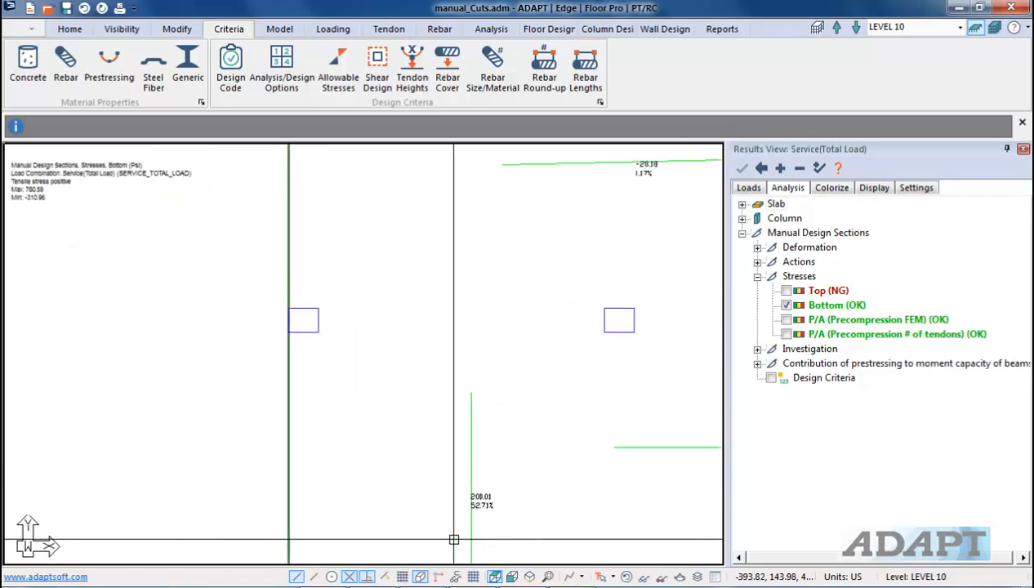
{"action": "middle_click_drag", "start_coordinate": [505, 332], "coordinate": [526, 424]}
{"action": "scroll", "coordinate": [526, 425], "scroll_direction": "up", "scroll_amount": 2}
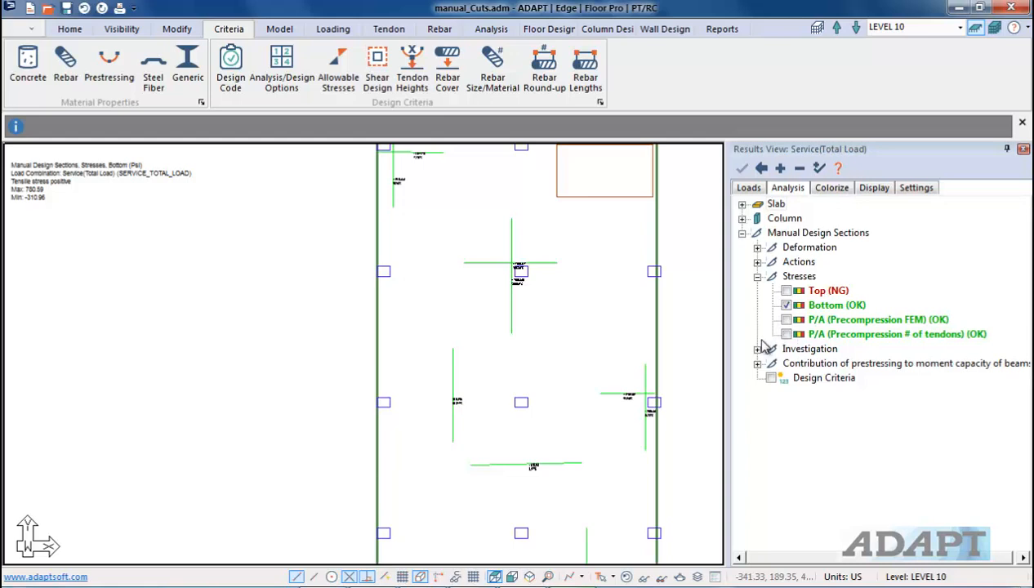
{"action": "middle_click_drag", "start_coordinate": [509, 302], "coordinate": [581, 371]}
{"action": "scroll", "coordinate": [522, 258], "scroll_direction": "up", "scroll_amount": 2}
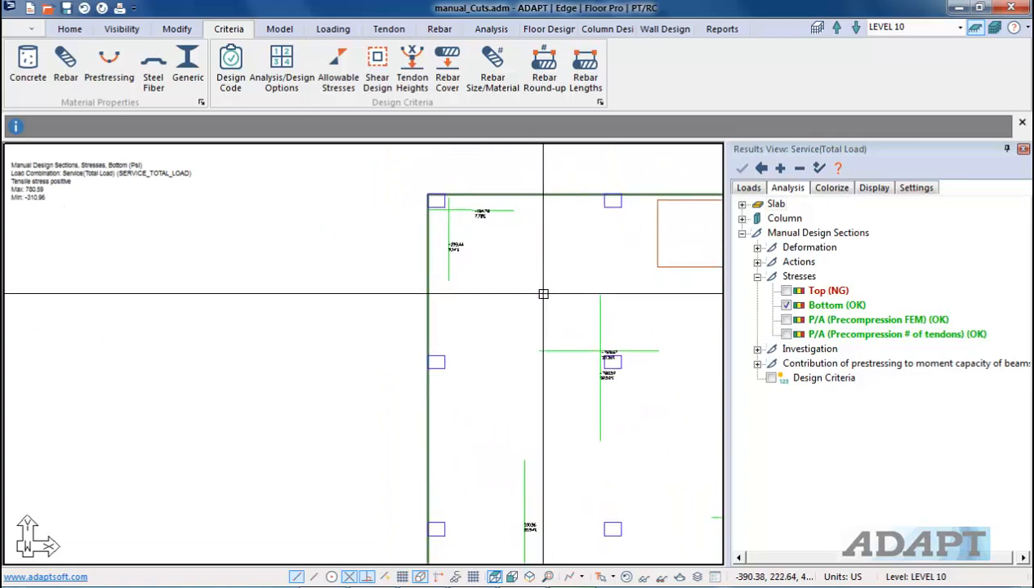
{"action": "scroll", "coordinate": [573, 323], "scroll_direction": "up", "scroll_amount": 1}
Step: Switch to the P/A (Precompression # of tendons) stress results and zoom in on the sections beside the corner column
{"action": "left_click", "coordinate": [787, 335]}
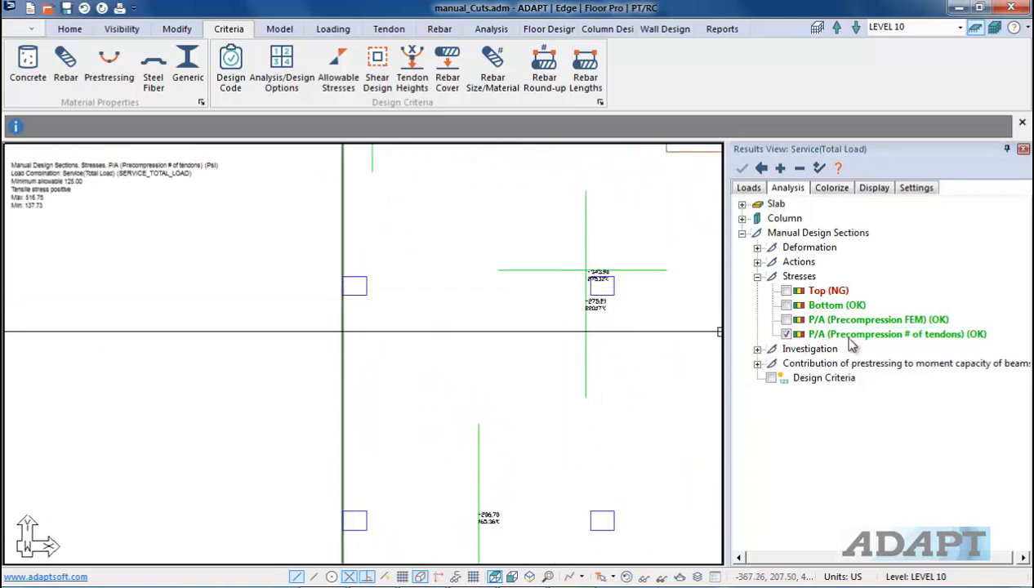
{"action": "middle_click_drag", "start_coordinate": [445, 335], "coordinate": [404, 444]}
{"action": "middle_click_drag", "start_coordinate": [354, 244], "coordinate": [515, 250]}
{"action": "scroll", "coordinate": [516, 250], "scroll_direction": "up", "scroll_amount": 5}
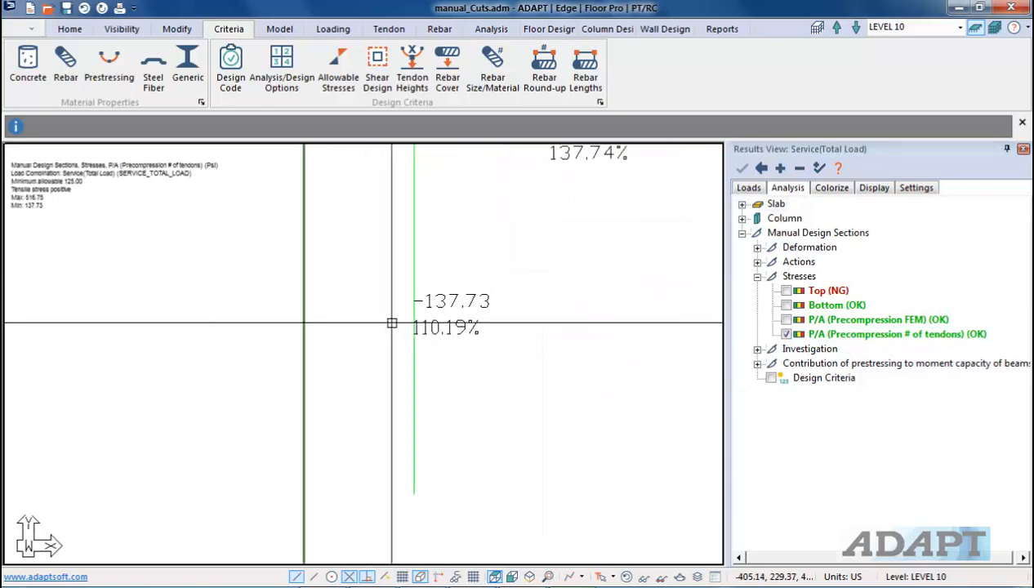
{"action": "scroll", "coordinate": [394, 352], "scroll_direction": "down", "scroll_amount": 2}
{"action": "scroll", "coordinate": [404, 351], "scroll_direction": "down", "scroll_amount": 2}
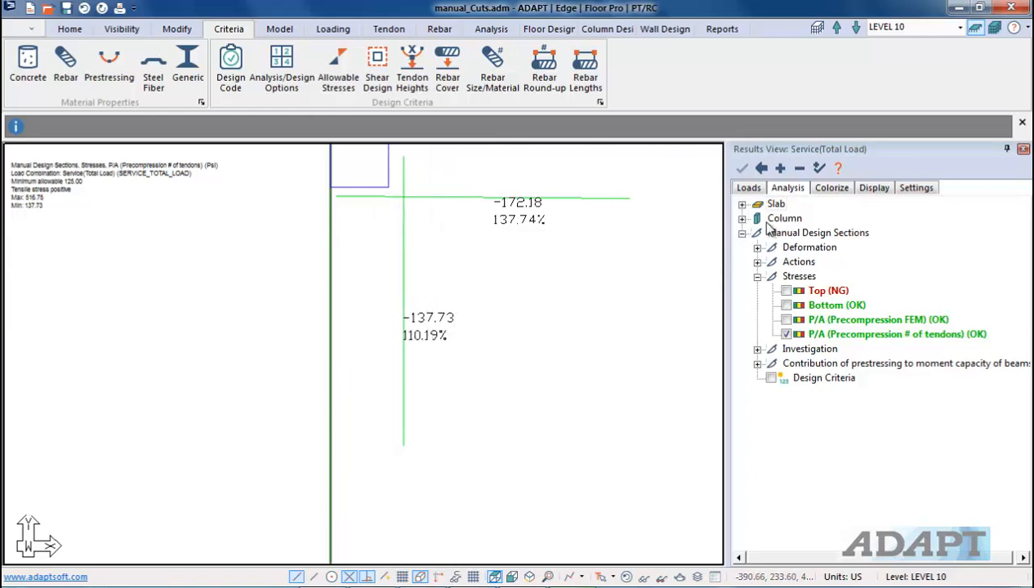
Step: Review the design-section display settings, including the precompression minimum and maximum allowable values
{"action": "left_click", "coordinate": [873, 189]}
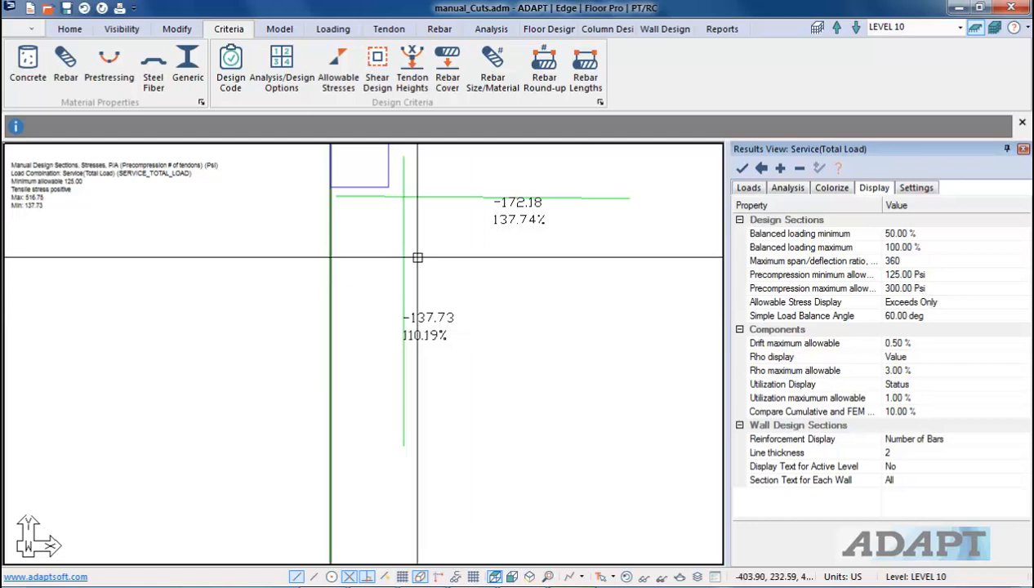
{"action": "scroll", "coordinate": [406, 219], "scroll_direction": "down", "scroll_amount": 2}
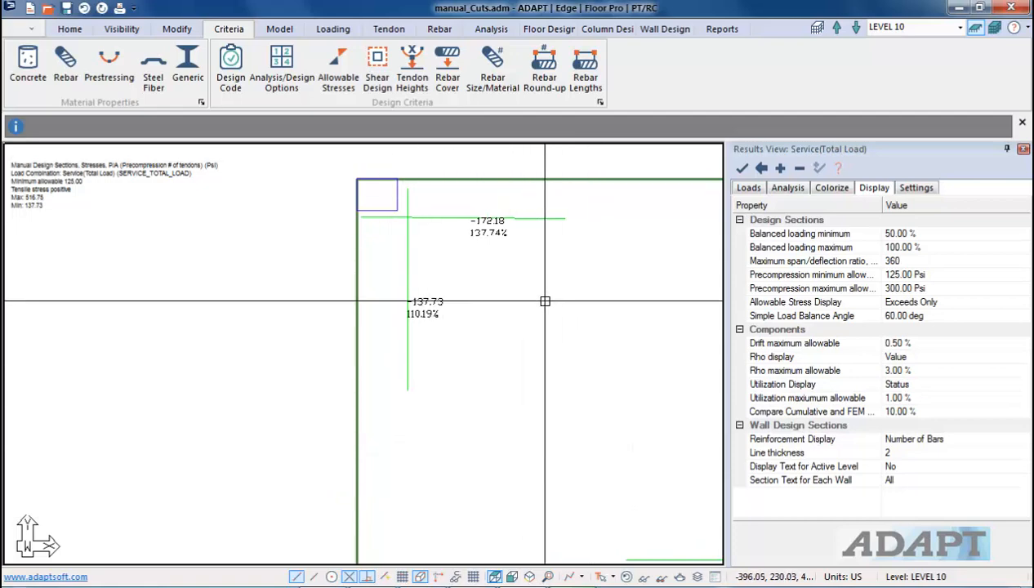
Step: Temporarily show the tendons and pick those crossing the design sections near the column, then hide the tendons again
{"action": "left_click", "coordinate": [389, 28]}
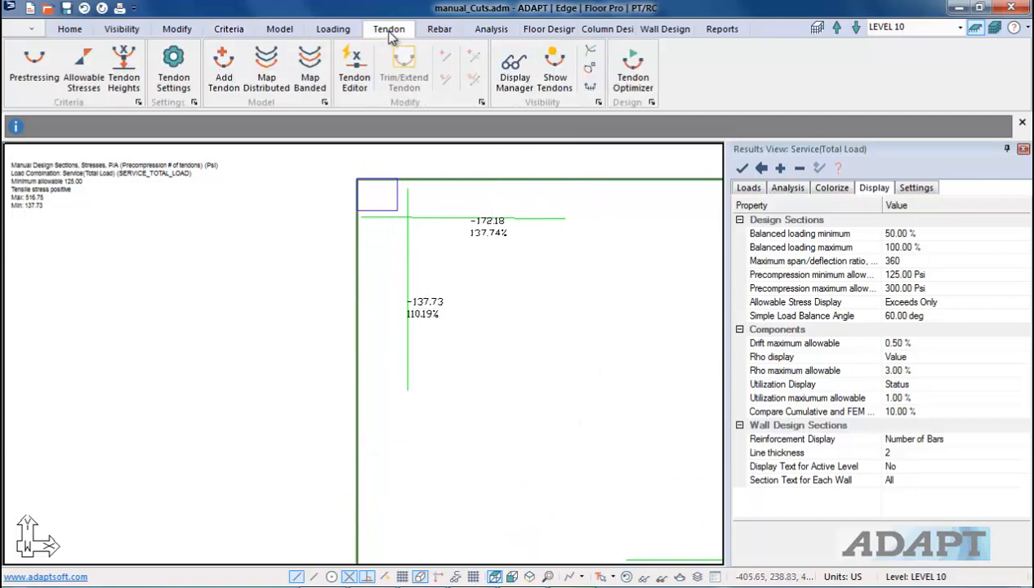
{"action": "left_click", "coordinate": [555, 66]}
{"action": "scroll", "coordinate": [504, 213], "scroll_direction": "down", "scroll_amount": 1}
{"action": "scroll", "coordinate": [446, 307], "scroll_direction": "up", "scroll_amount": 2}
{"action": "left_click", "coordinate": [428, 238]}
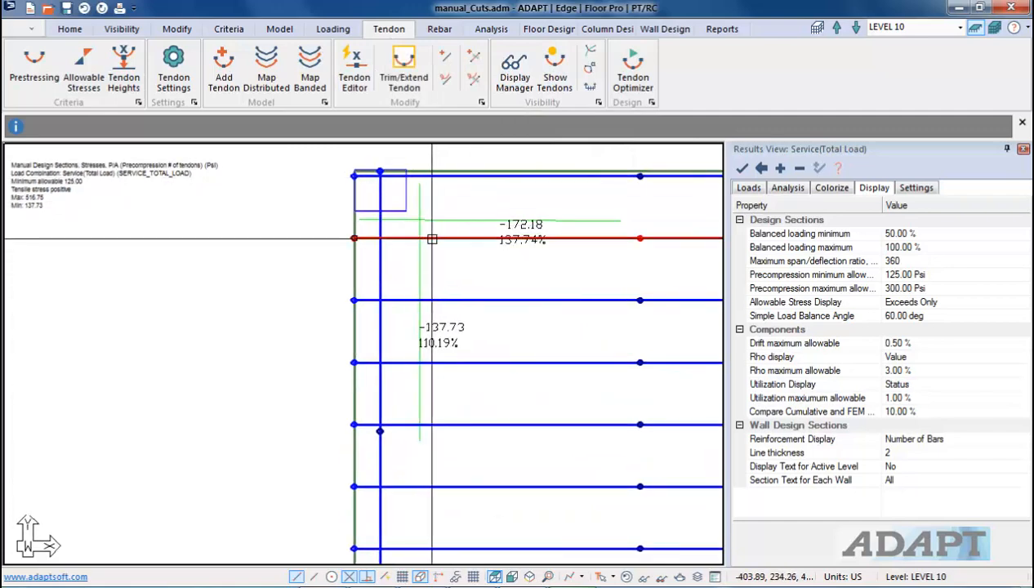
{"action": "left_click", "coordinate": [445, 300]}
{"action": "left_click", "coordinate": [455, 363]}
{"action": "left_click", "coordinate": [474, 424]}
{"action": "left_click", "coordinate": [482, 398]}
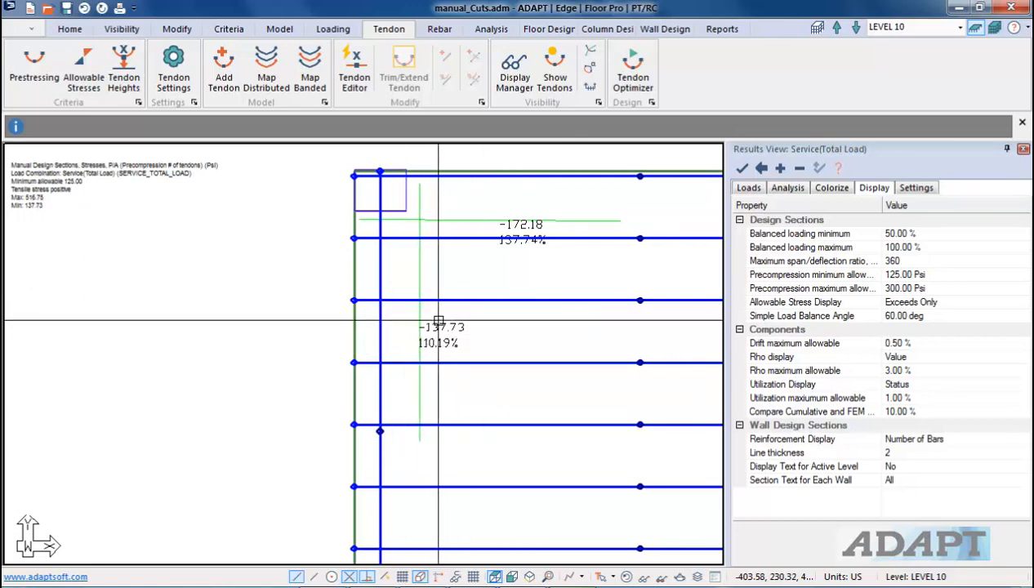
{"action": "left_click", "coordinate": [554, 75]}
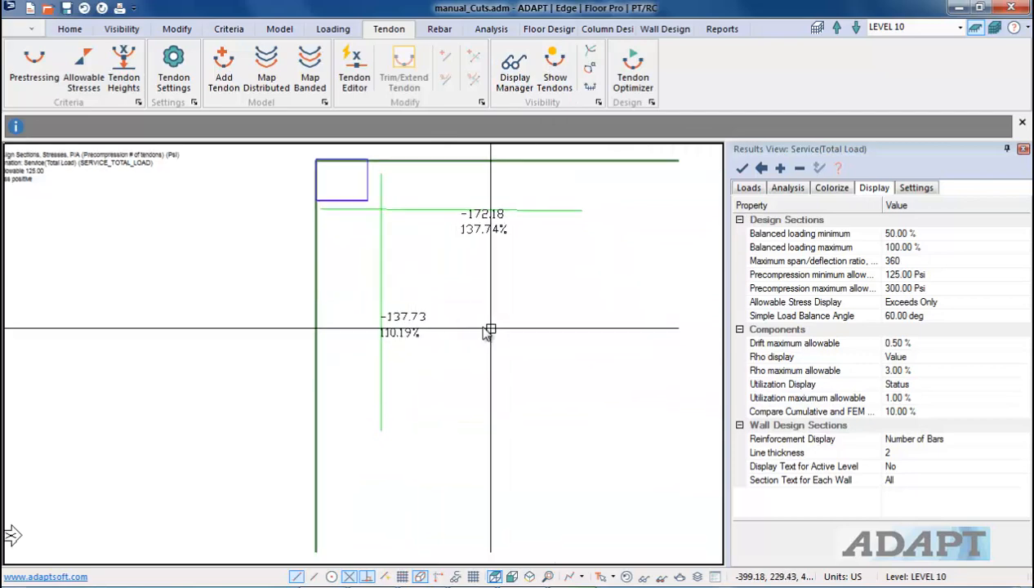
{"action": "scroll", "coordinate": [425, 309], "scroll_direction": "down", "scroll_amount": 1}
Step: Clear the P/A precompression stress display and collapse the stresses group of the manual design sections
{"action": "left_click", "coordinate": [787, 187]}
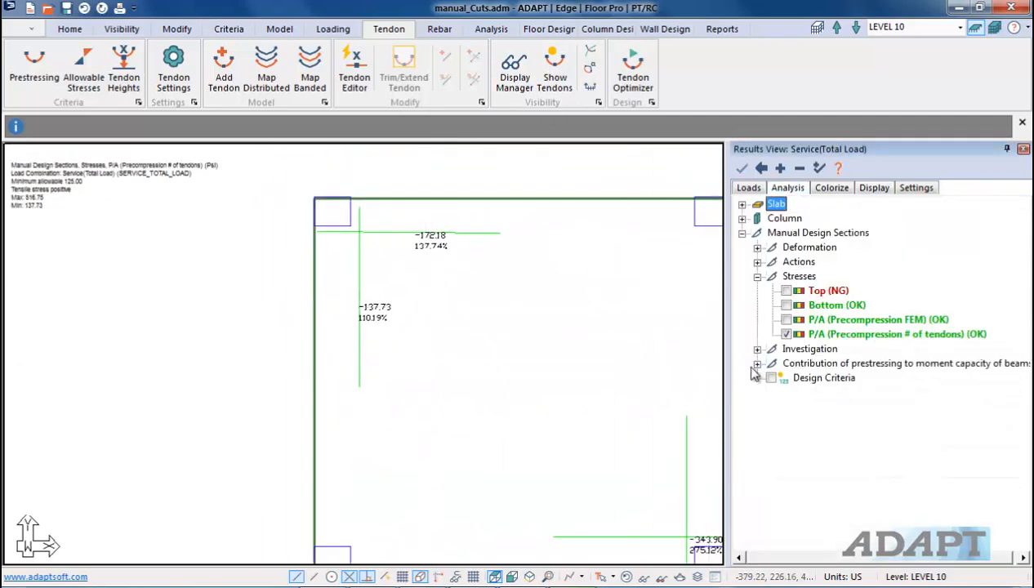
{"action": "left_click", "coordinate": [787, 334]}
{"action": "left_click", "coordinate": [758, 276]}
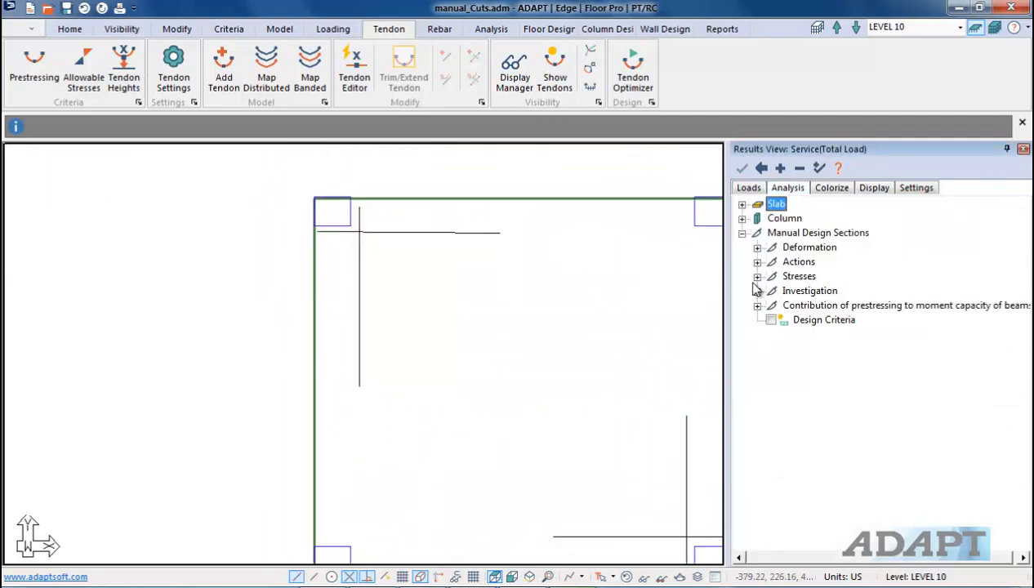
Step: Change the displayed load combination from Service(Total Load) to Strength(Dead and Live)
{"action": "left_click", "coordinate": [751, 189]}
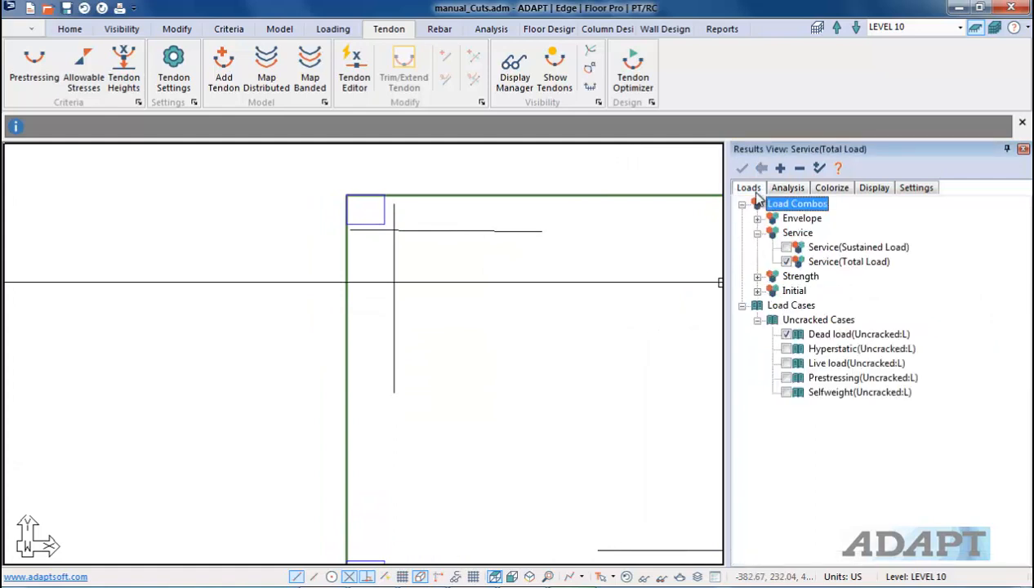
{"action": "left_click", "coordinate": [786, 261]}
{"action": "left_click", "coordinate": [757, 277]}
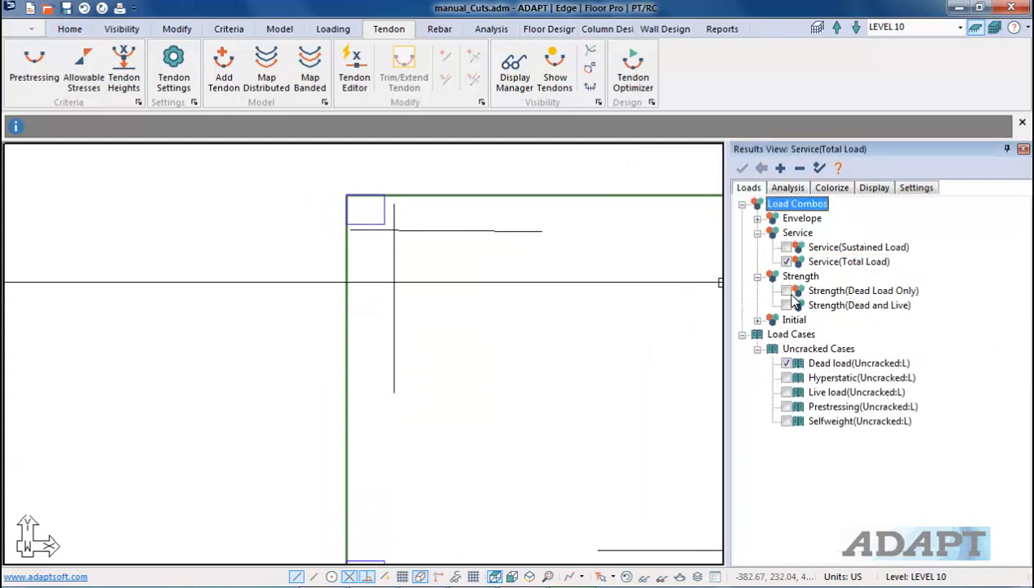
{"action": "left_click", "coordinate": [757, 219]}
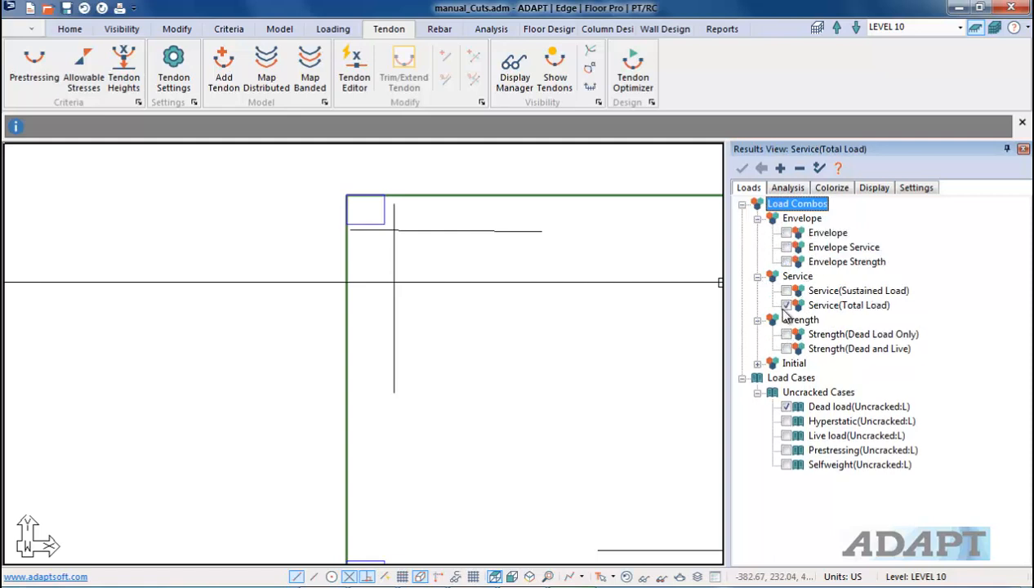
{"action": "left_click", "coordinate": [787, 349]}
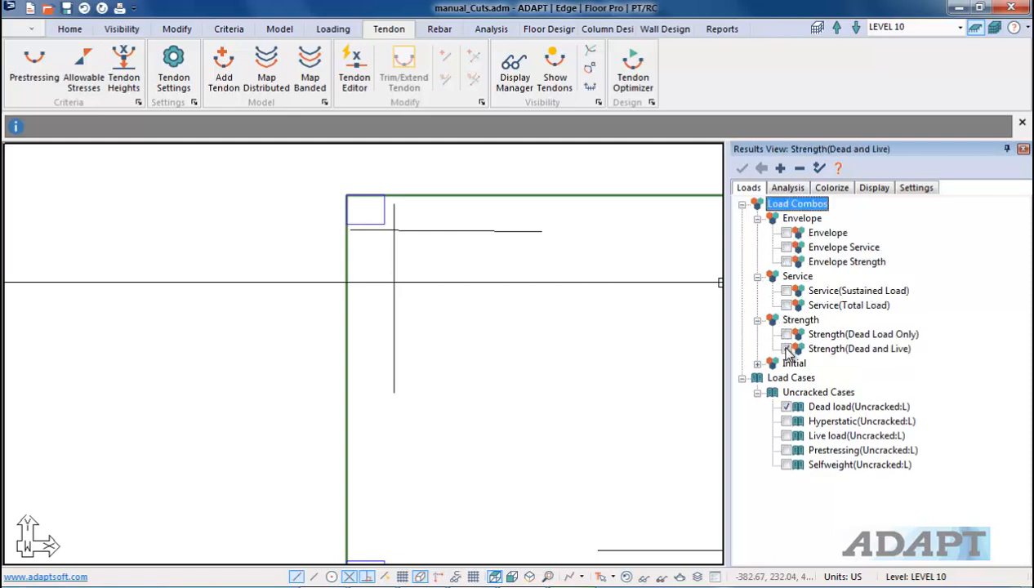
Step: Display the Moment Capacity investigation results of the manual design sections
{"action": "left_click", "coordinate": [786, 187]}
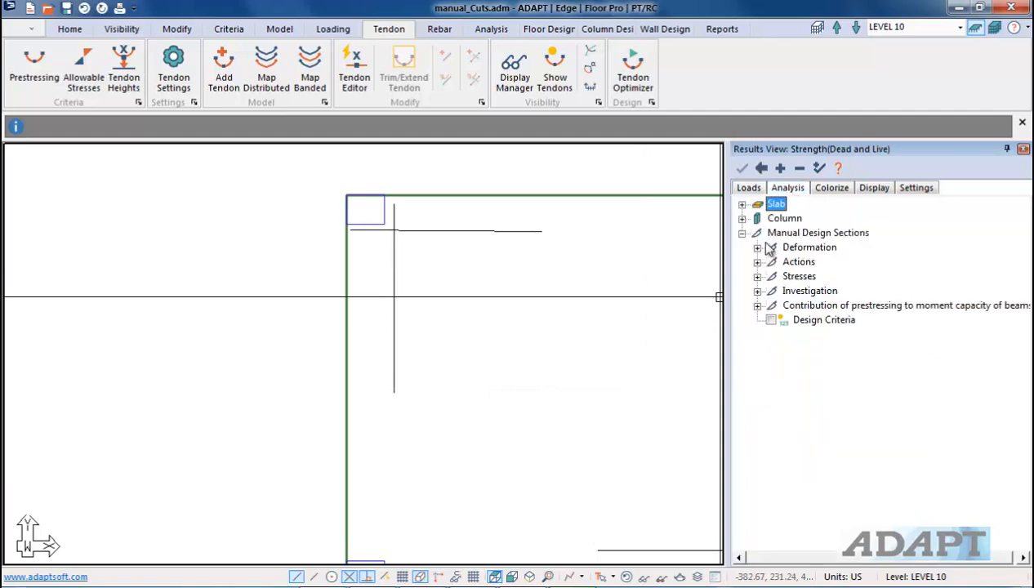
{"action": "left_click", "coordinate": [757, 292]}
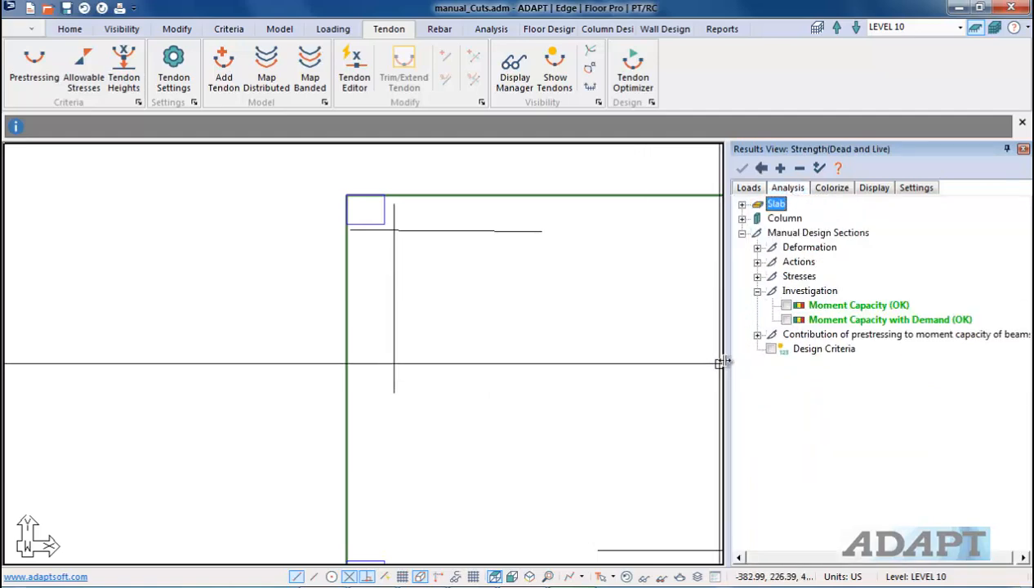
{"action": "left_click", "coordinate": [786, 306]}
Step: Pan and zoom around the column to examine the moment capacity values at the design sections
{"action": "middle_click_drag", "start_coordinate": [466, 365], "coordinate": [325, 258]}
{"action": "scroll", "coordinate": [387, 282], "scroll_direction": "down", "scroll_amount": 1}
{"action": "middle_click_drag", "start_coordinate": [391, 334], "coordinate": [565, 459]}
{"action": "scroll", "coordinate": [458, 325], "scroll_direction": "up", "scroll_amount": 3}
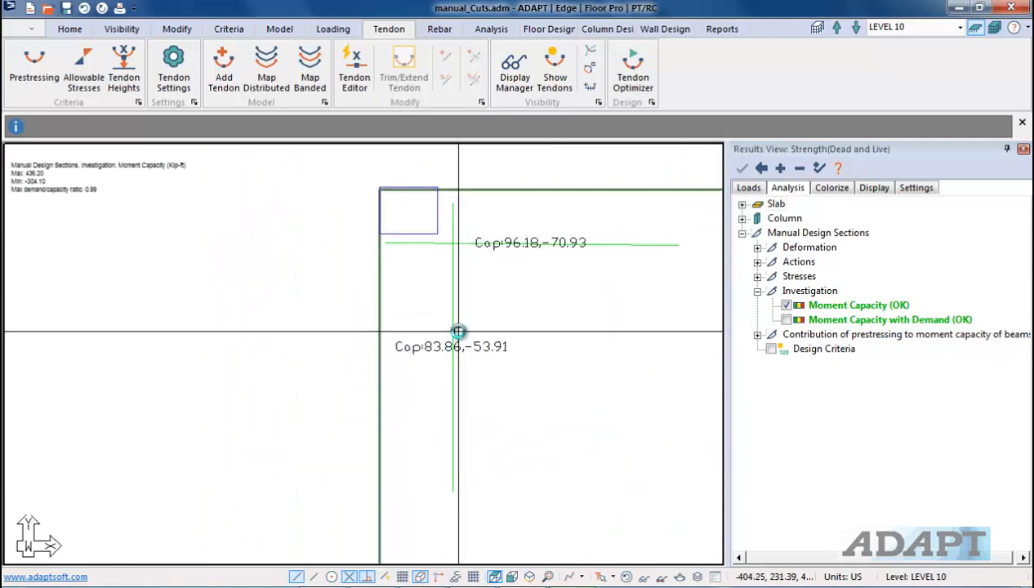
{"action": "middle_click_drag", "start_coordinate": [627, 491], "coordinate": [393, 192]}
{"action": "scroll", "coordinate": [396, 190], "scroll_direction": "down", "scroll_amount": 3}
{"action": "scroll", "coordinate": [395, 190], "scroll_direction": "down", "scroll_amount": 2}
{"action": "middle_click_drag", "start_coordinate": [522, 450], "coordinate": [561, 341]}
{"action": "middle_click_drag", "start_coordinate": [704, 415], "coordinate": [422, 378]}
{"action": "scroll", "coordinate": [440, 329], "scroll_direction": "up", "scroll_amount": 2}
{"action": "scroll", "coordinate": [440, 329], "scroll_direction": "up", "scroll_amount": 4}
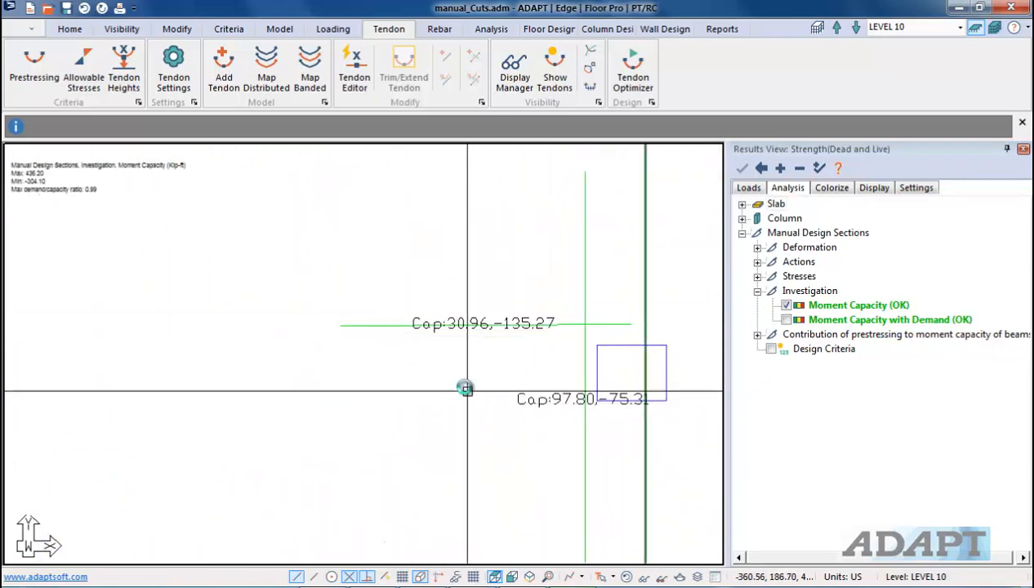
{"action": "scroll", "coordinate": [455, 323], "scroll_direction": "up", "scroll_amount": 1}
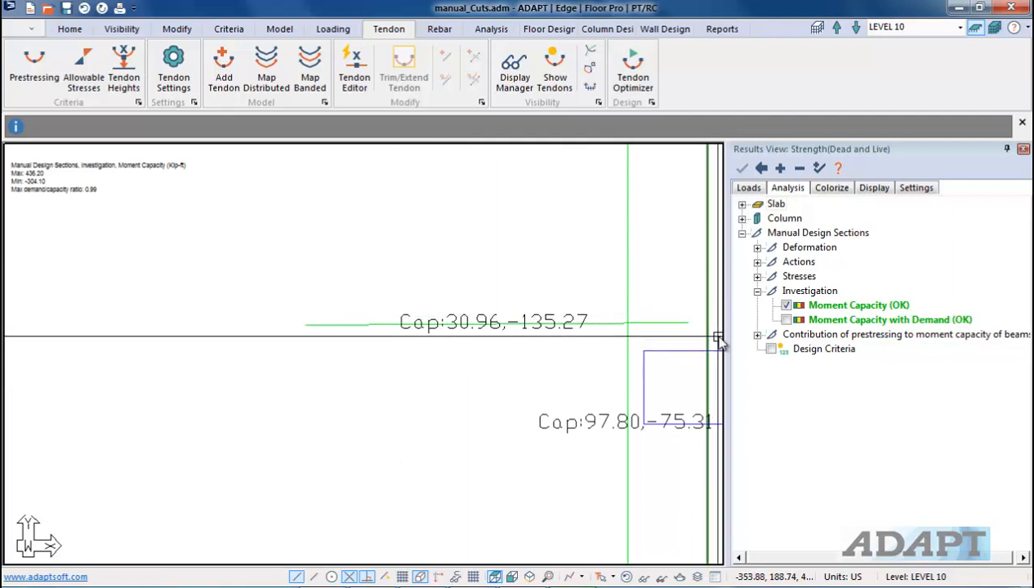
Step: Switch to Moment Capacity with Demand results and zoom out to examine capacity, demand and D/C ratios at the sections
{"action": "left_click", "coordinate": [786, 320]}
{"action": "middle_click_drag", "start_coordinate": [591, 389], "coordinate": [437, 299]}
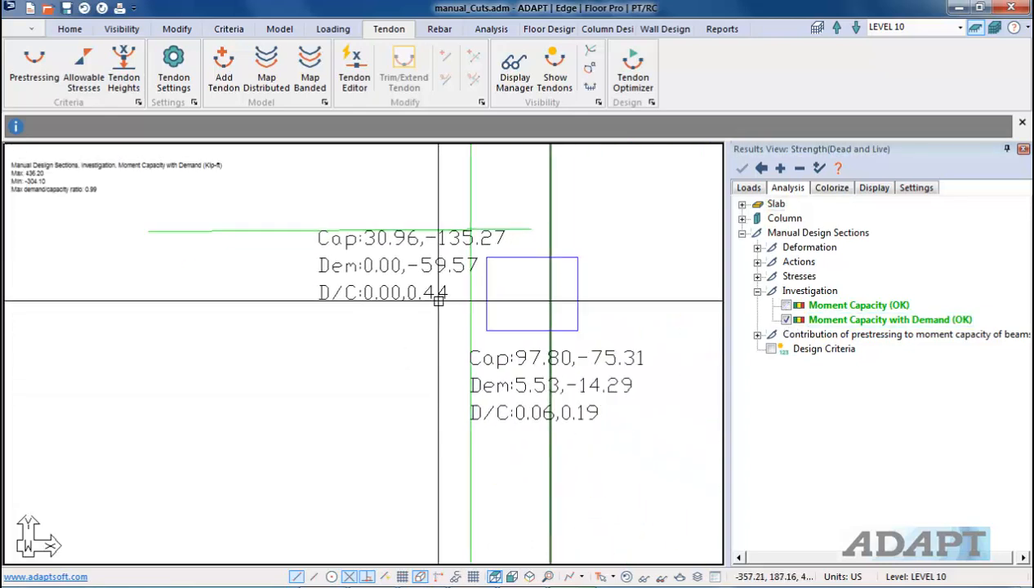
{"action": "scroll", "coordinate": [355, 238], "scroll_direction": "up", "scroll_amount": 1}
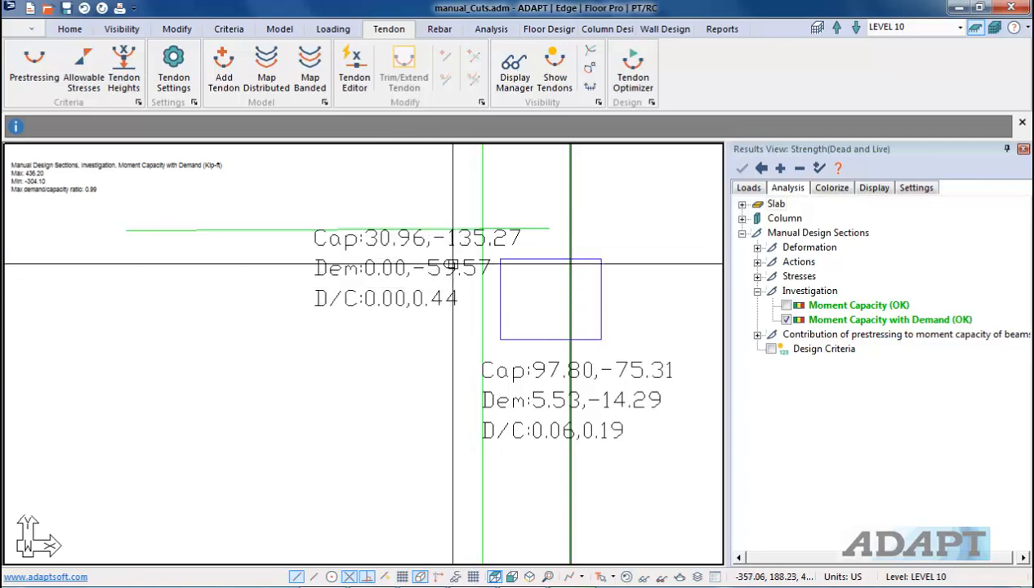
{"action": "scroll", "coordinate": [539, 327], "scroll_direction": "down", "scroll_amount": 5}
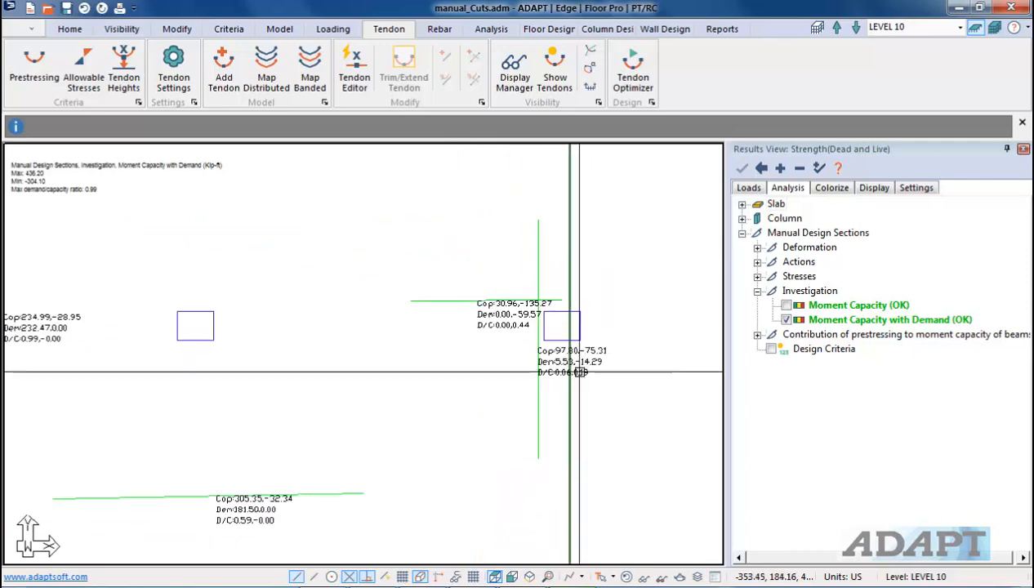
{"action": "scroll", "coordinate": [347, 341], "scroll_direction": "down", "scroll_amount": 4}
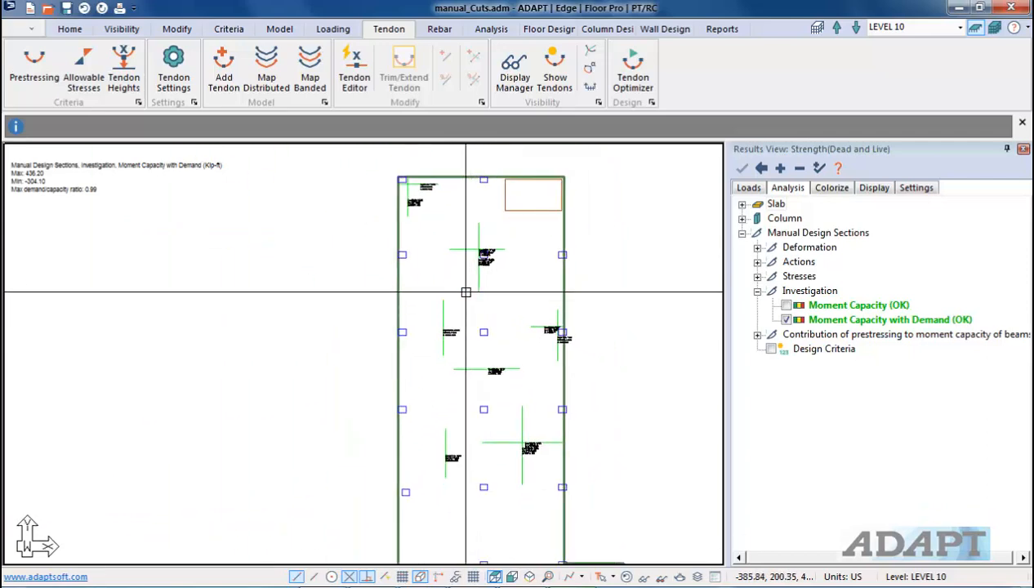
Step: Run Investigate Design Sections to process the flexural capacity of the manual design sections
{"action": "scroll", "coordinate": [524, 334], "scroll_direction": "up", "scroll_amount": 1}
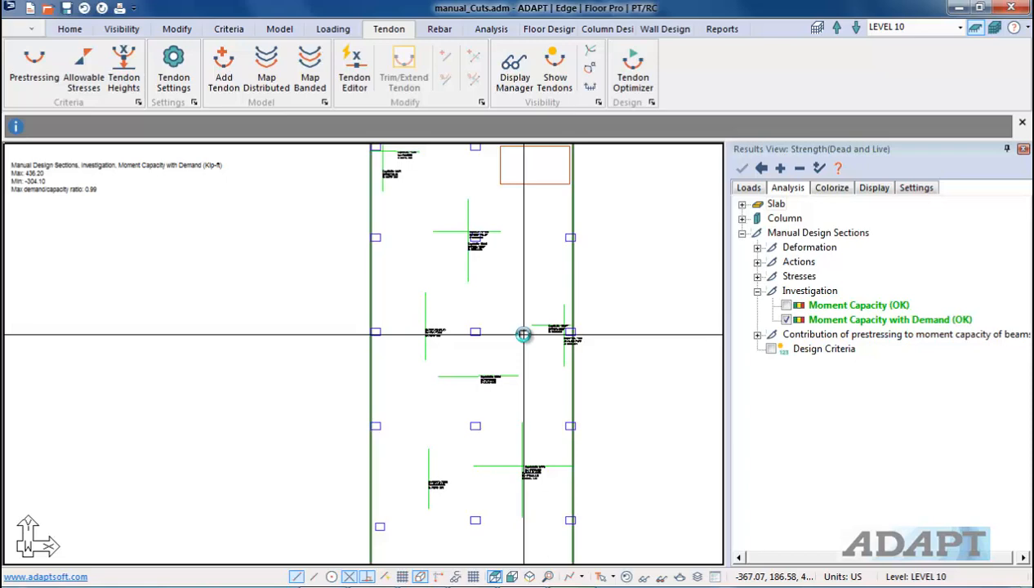
{"action": "left_click", "coordinate": [549, 29]}
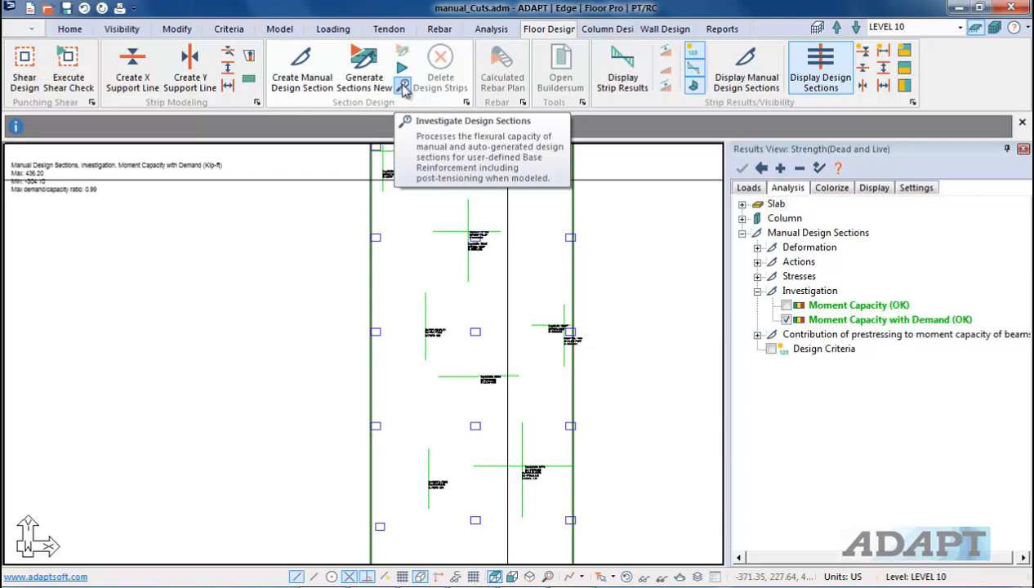
{"action": "left_click", "coordinate": [402, 87]}
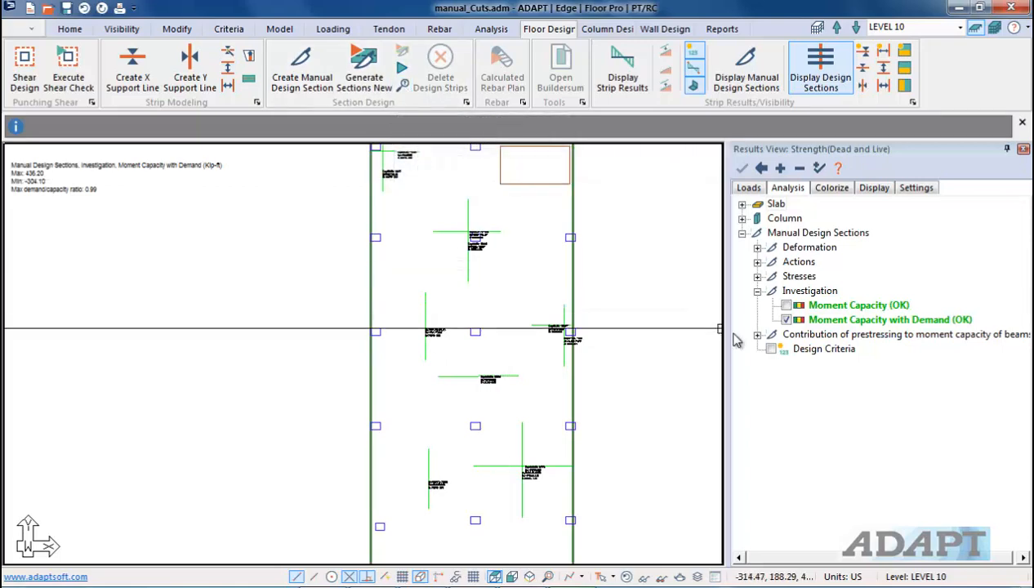
Step: Hide the Moment Capacity with Demand results and expand the contribution of prestressing to moment capacity results
{"action": "left_click", "coordinate": [786, 320]}
{"action": "left_click", "coordinate": [757, 292]}
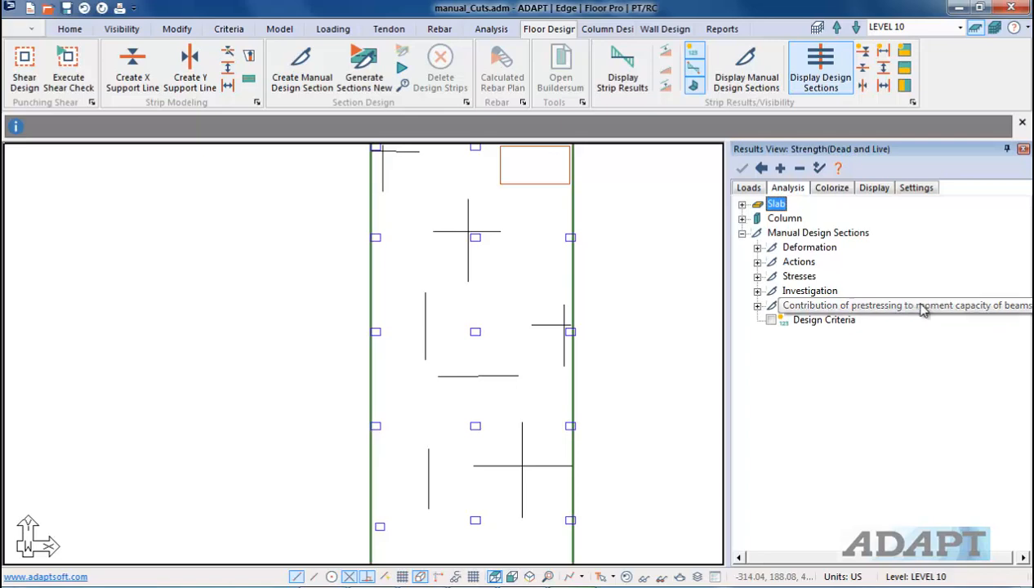
{"action": "left_click", "coordinate": [758, 306]}
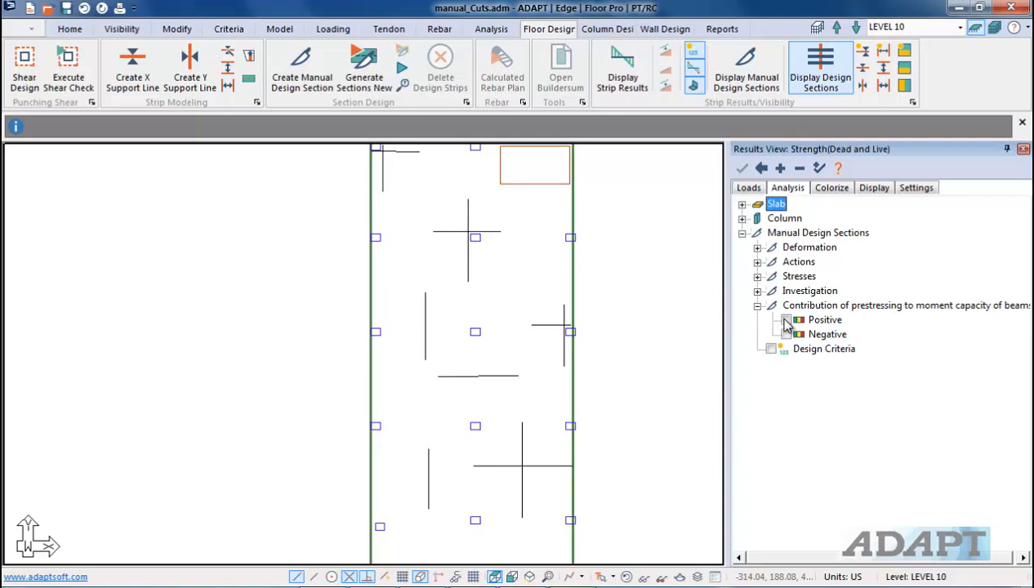
Step: Open the Analysis/Design Options criteria to review the prestressing bending strength fraction check, then close it
{"action": "left_click", "coordinate": [229, 31]}
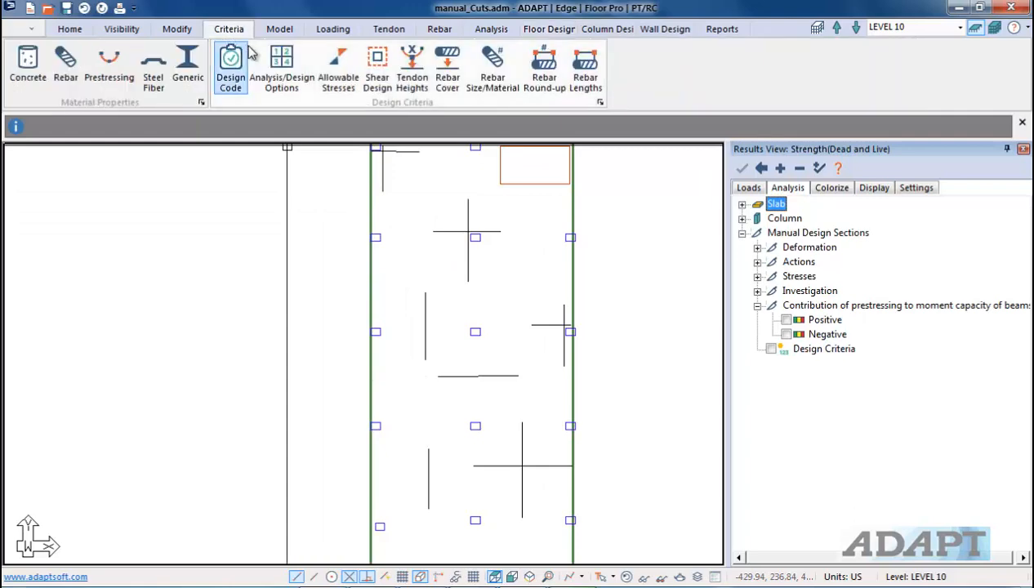
{"action": "left_click", "coordinate": [279, 74]}
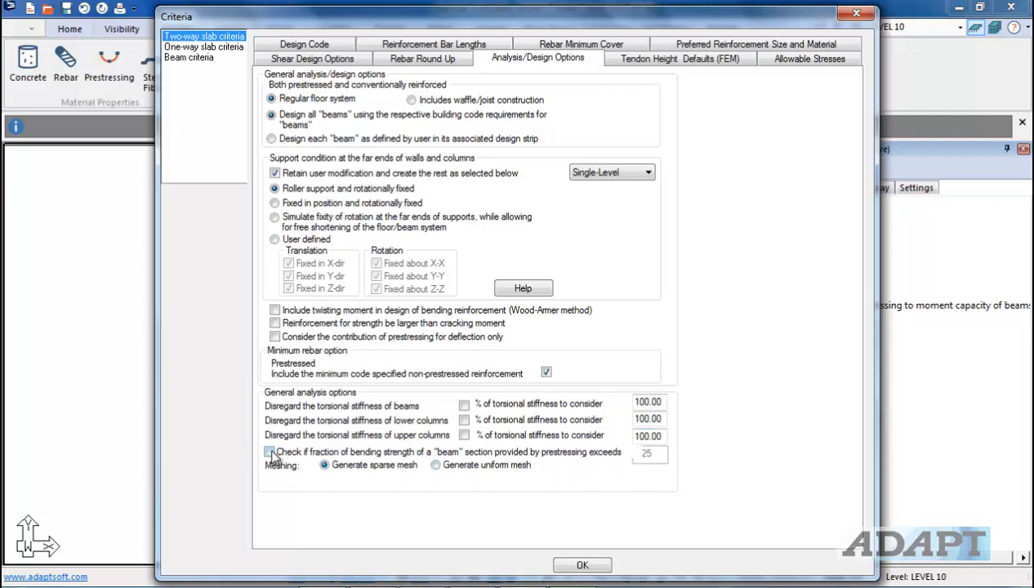
{"action": "left_click", "coordinate": [602, 565]}
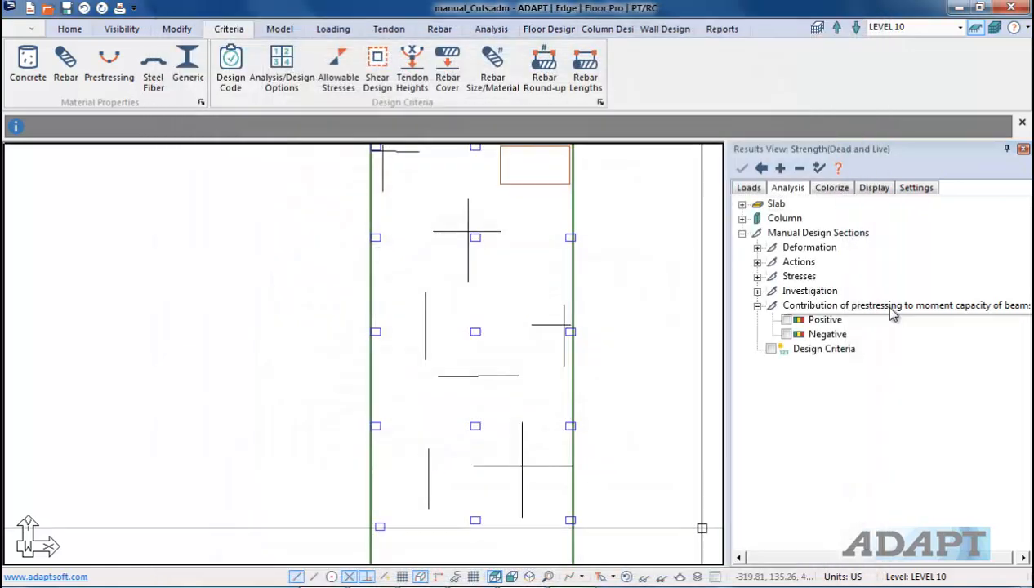
Step: Toggle the positive and negative contribution of prestressing to moment capacity displays on and off
{"action": "left_click", "coordinate": [788, 320]}
{"action": "left_click", "coordinate": [786, 334]}
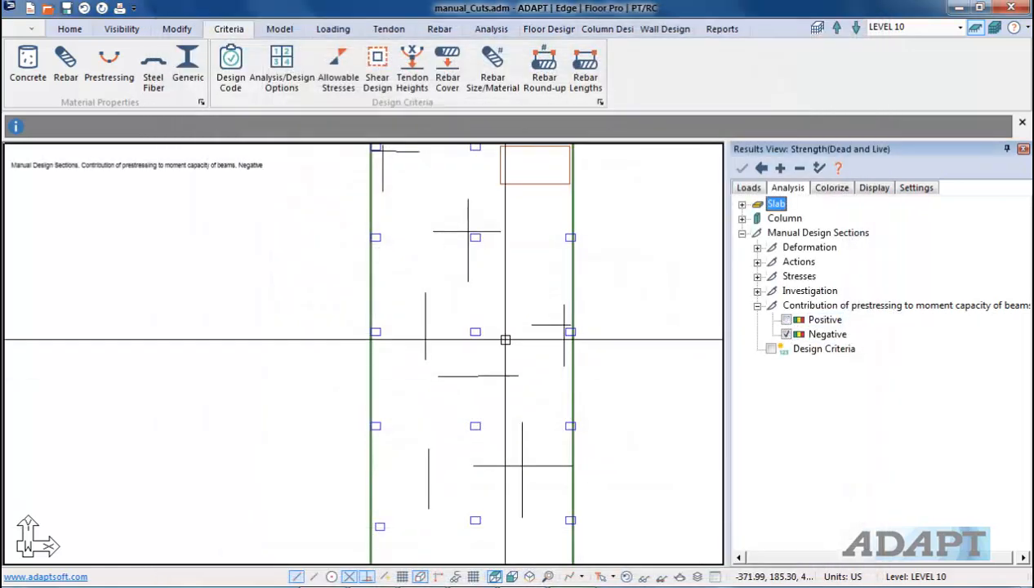
{"action": "left_click", "coordinate": [786, 335]}
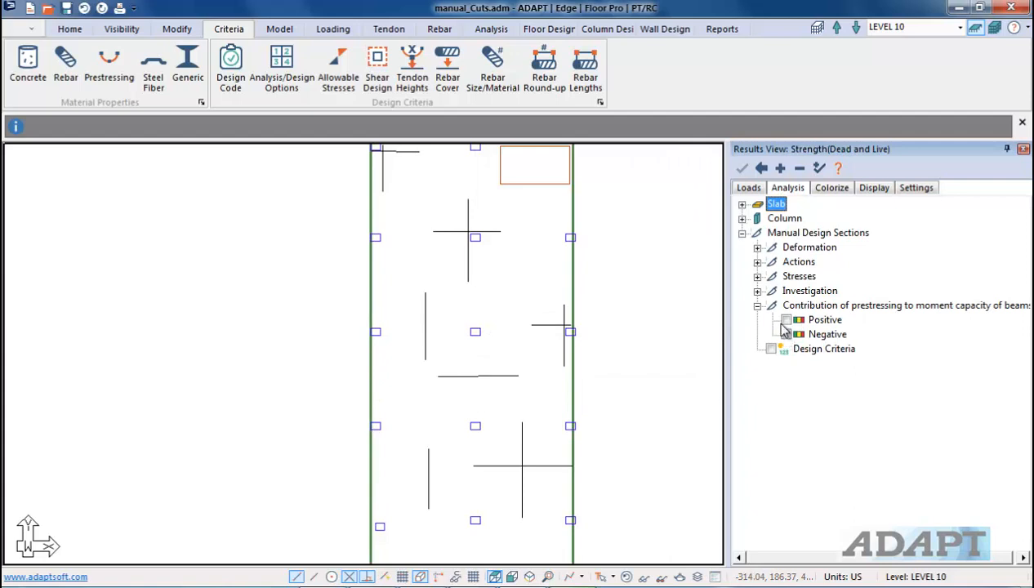
Step: Display the Design Criteria labels of the manual design sections, zoom in to read them, then hide them
{"action": "left_click", "coordinate": [771, 349]}
{"action": "scroll", "coordinate": [474, 376], "scroll_direction": "up", "scroll_amount": 3}
{"action": "scroll", "coordinate": [456, 193], "scroll_direction": "up", "scroll_amount": 5}
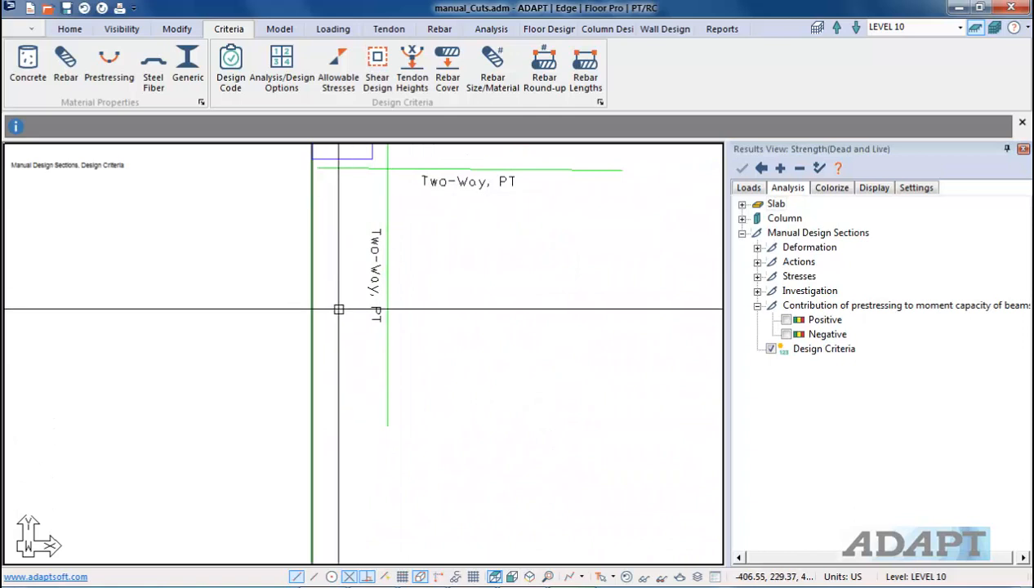
{"action": "left_click", "coordinate": [772, 349]}
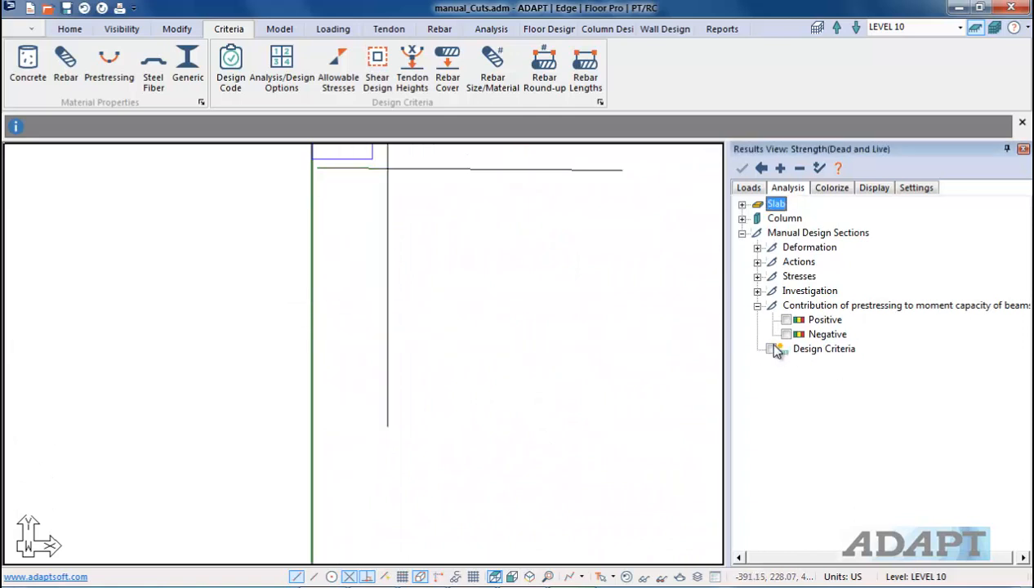
{"action": "left_click", "coordinate": [757, 307]}
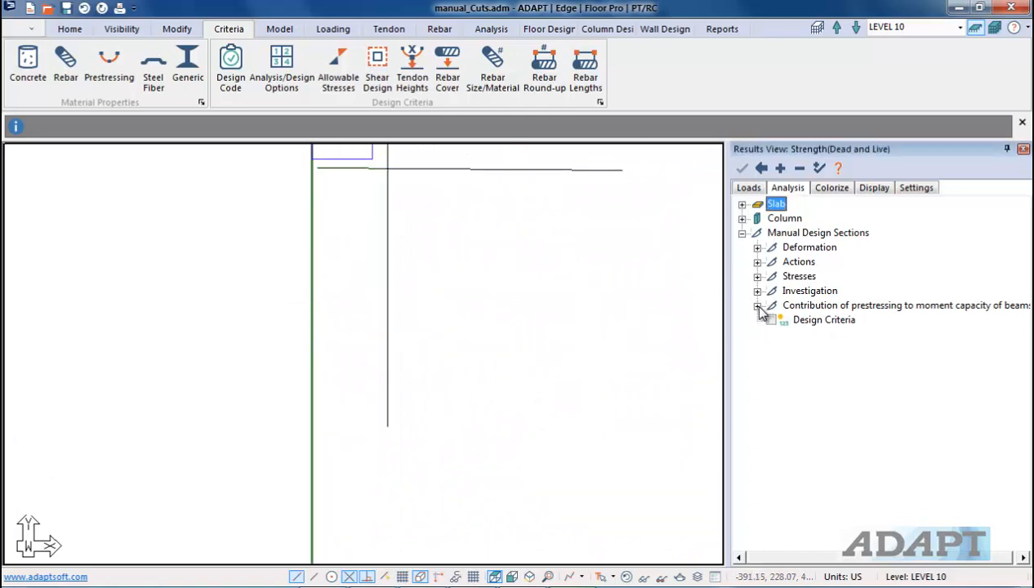
Step: Display the Contour cut actions of the manual design sections
{"action": "middle_click_drag", "start_coordinate": [619, 357], "coordinate": [434, 273]}
{"action": "scroll", "coordinate": [433, 276], "scroll_direction": "down", "scroll_amount": 10}
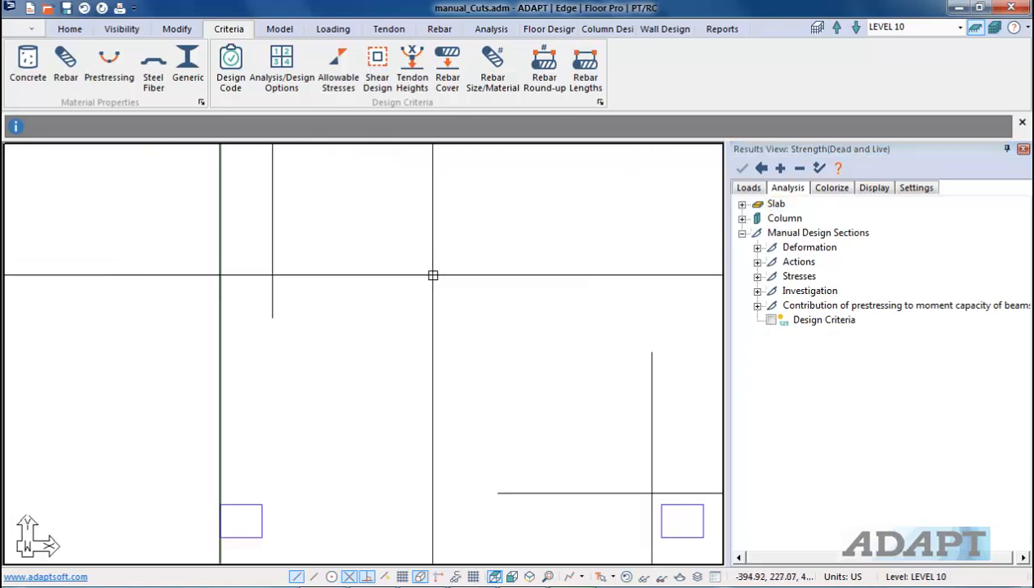
{"action": "scroll", "coordinate": [521, 282], "scroll_direction": "down", "scroll_amount": 2}
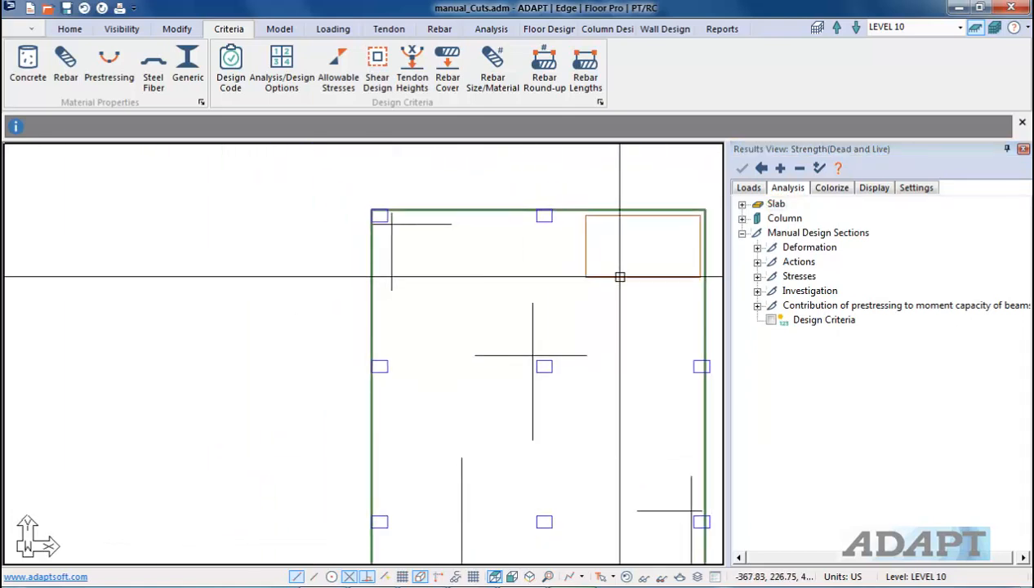
{"action": "left_click", "coordinate": [758, 248]}
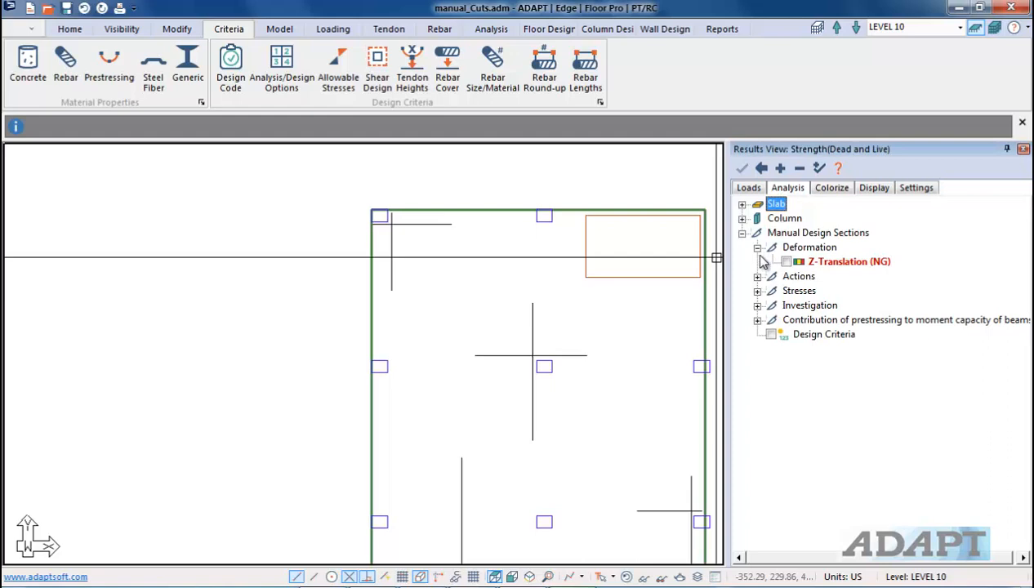
{"action": "left_click", "coordinate": [758, 247]}
{"action": "left_click", "coordinate": [758, 261]}
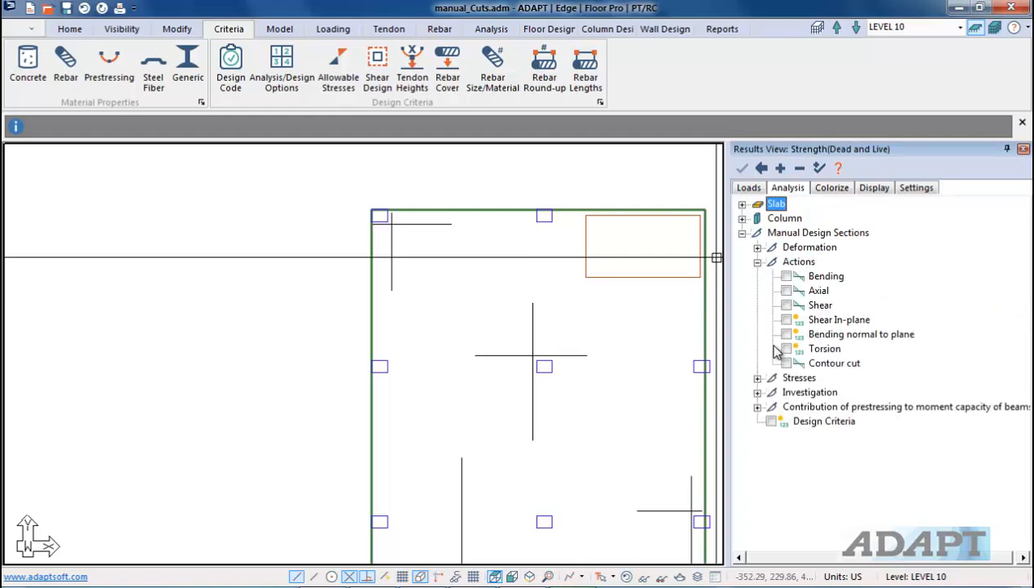
{"action": "left_click", "coordinate": [788, 364]}
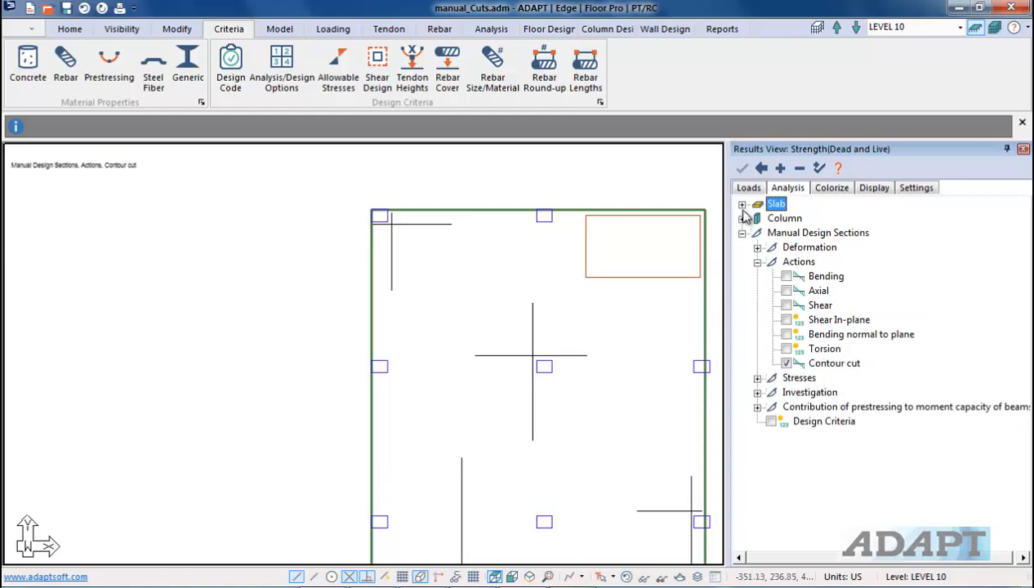
Step: Replace the contour cut display with the slab's Z-Translation deformation contour map
{"action": "left_click", "coordinate": [742, 206]}
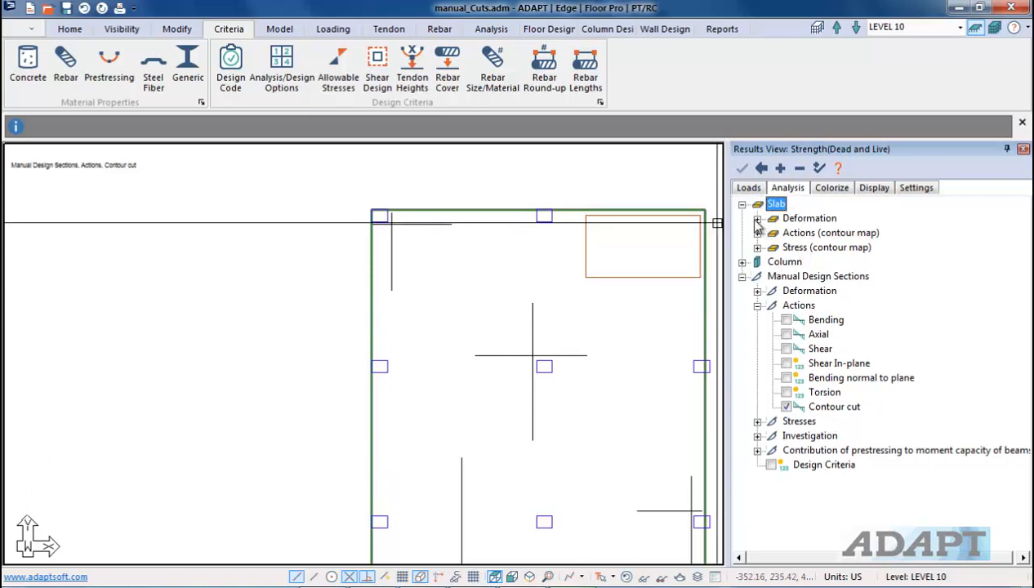
{"action": "left_click", "coordinate": [758, 219]}
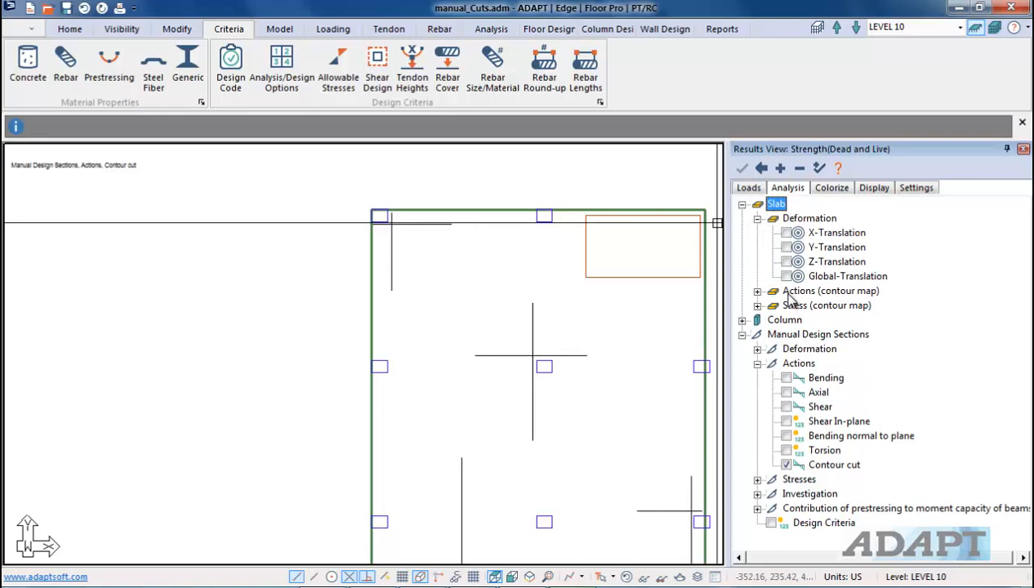
{"action": "left_click", "coordinate": [757, 292]}
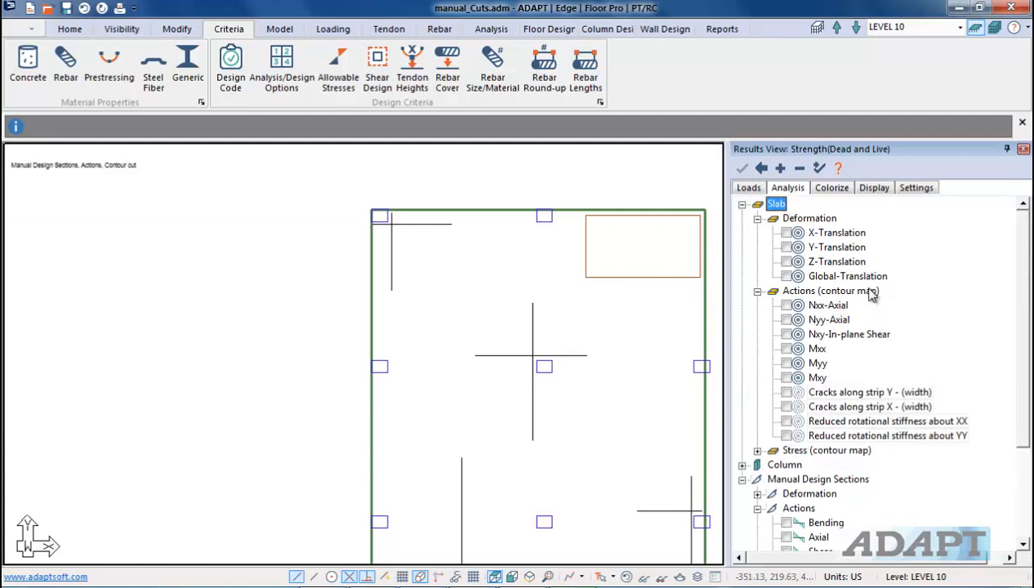
{"action": "scroll", "coordinate": [829, 404], "scroll_direction": "down", "scroll_amount": 3}
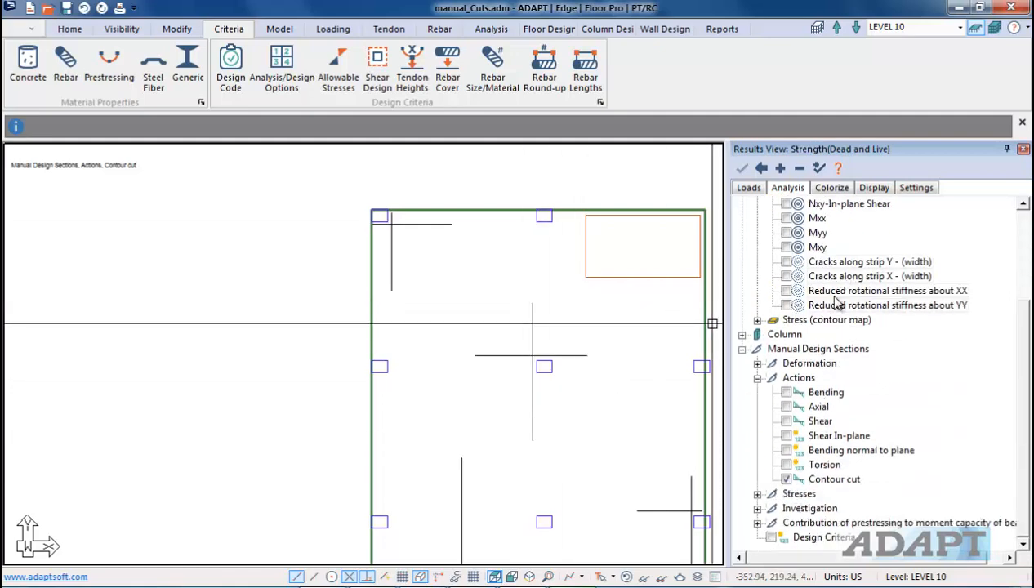
{"action": "left_click", "coordinate": [786, 480]}
{"action": "left_click", "coordinate": [786, 261]}
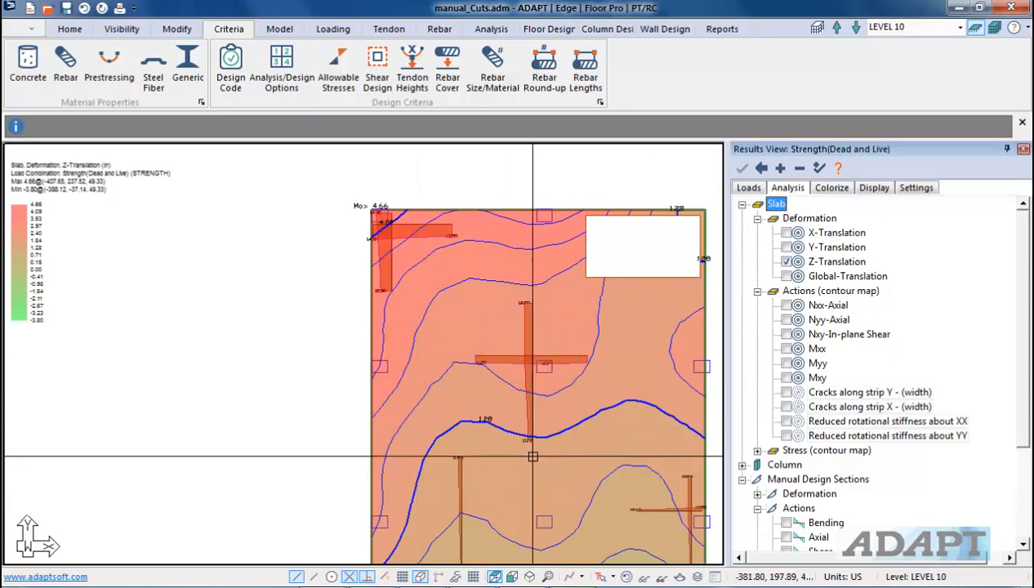
Step: Display the slab's Mxx moment contour map and zoom out to examine it across the slab
{"action": "scroll", "coordinate": [527, 335], "scroll_direction": "up", "scroll_amount": 2}
{"action": "scroll", "coordinate": [523, 338], "scroll_direction": "up", "scroll_amount": 5}
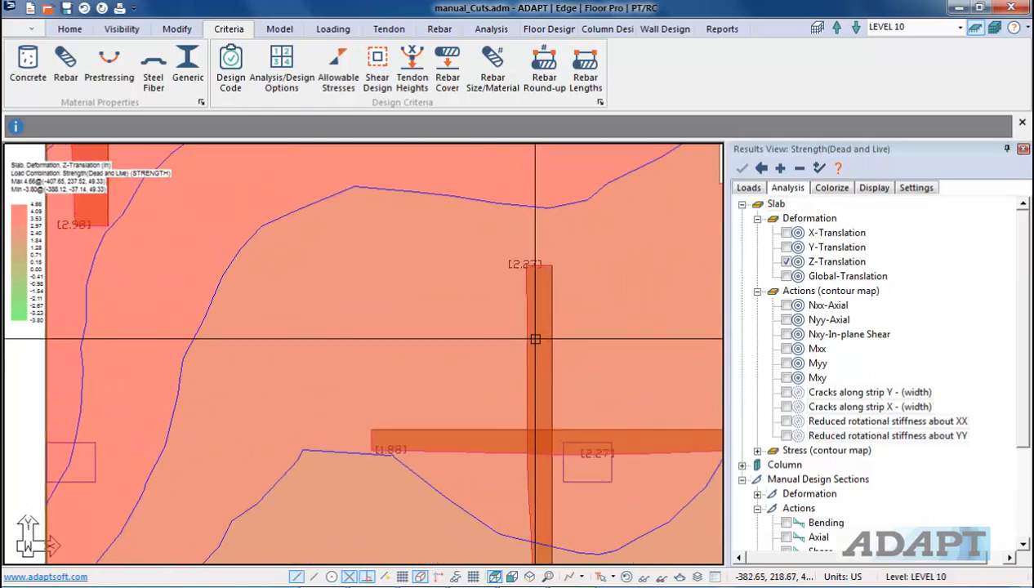
{"action": "scroll", "coordinate": [476, 230], "scroll_direction": "down", "scroll_amount": 2}
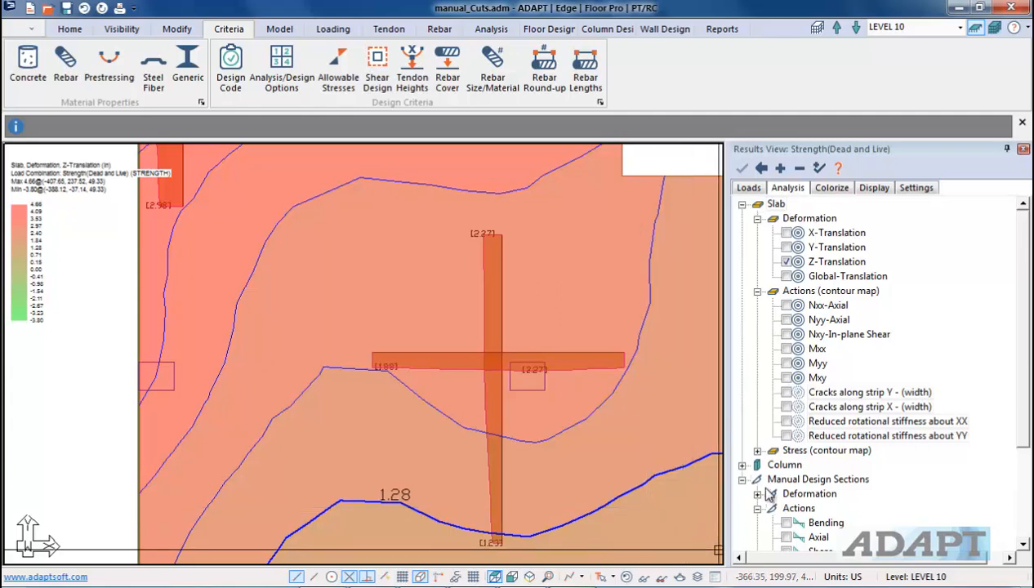
{"action": "scroll", "coordinate": [780, 429], "scroll_direction": "down", "scroll_amount": 2}
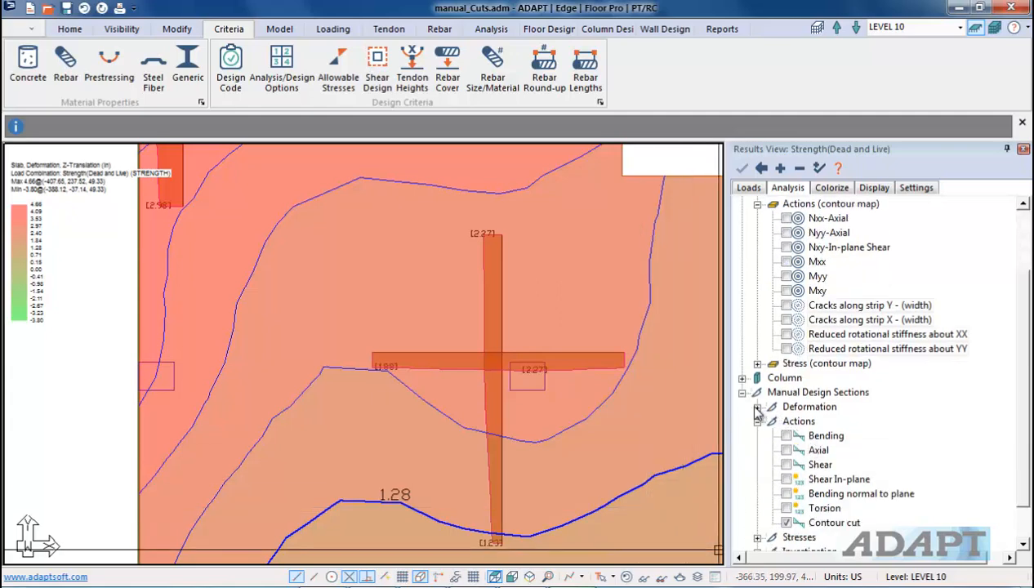
{"action": "left_click", "coordinate": [757, 408]}
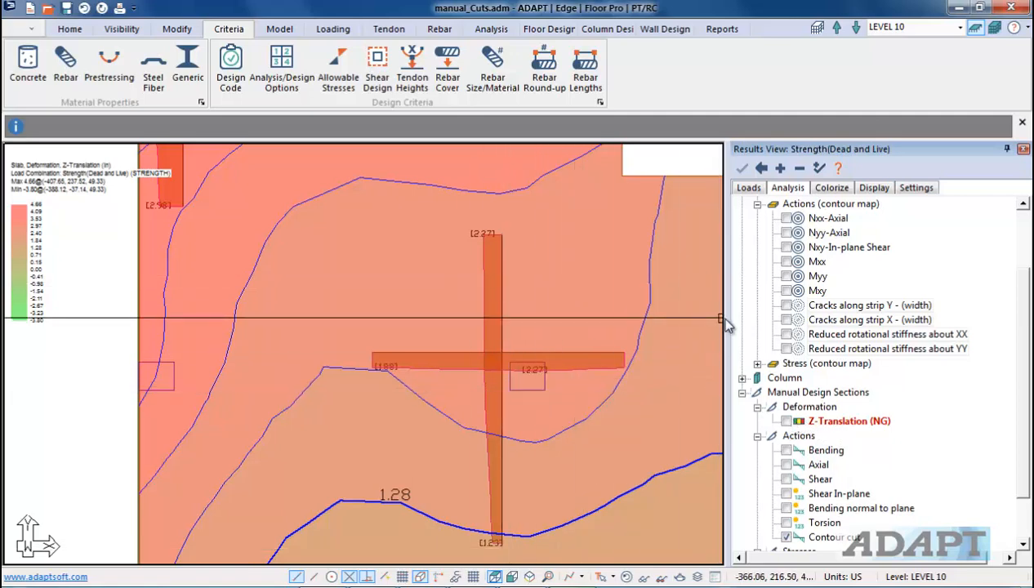
{"action": "scroll", "coordinate": [796, 278], "scroll_direction": "up", "scroll_amount": 2}
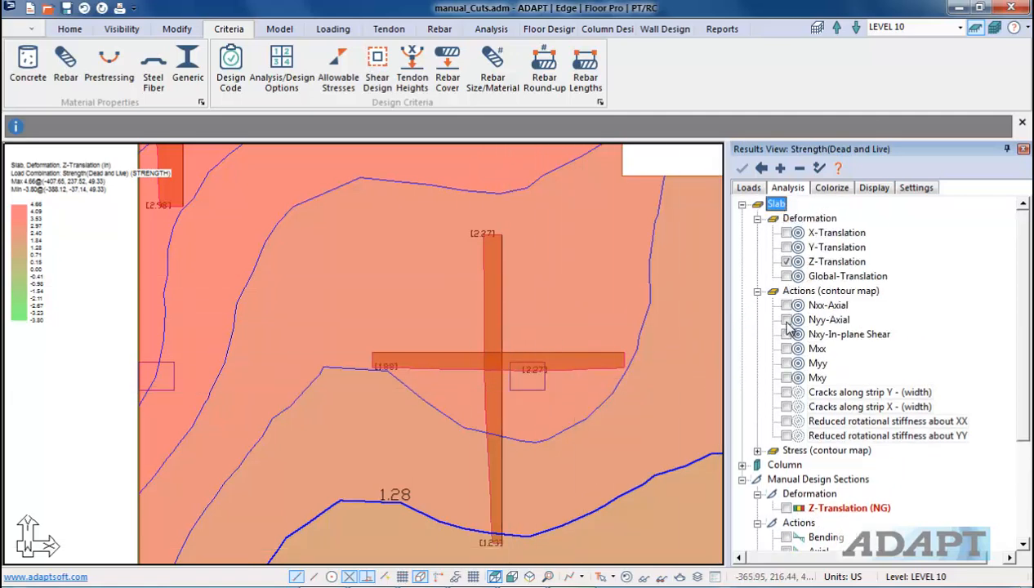
{"action": "left_click", "coordinate": [787, 349]}
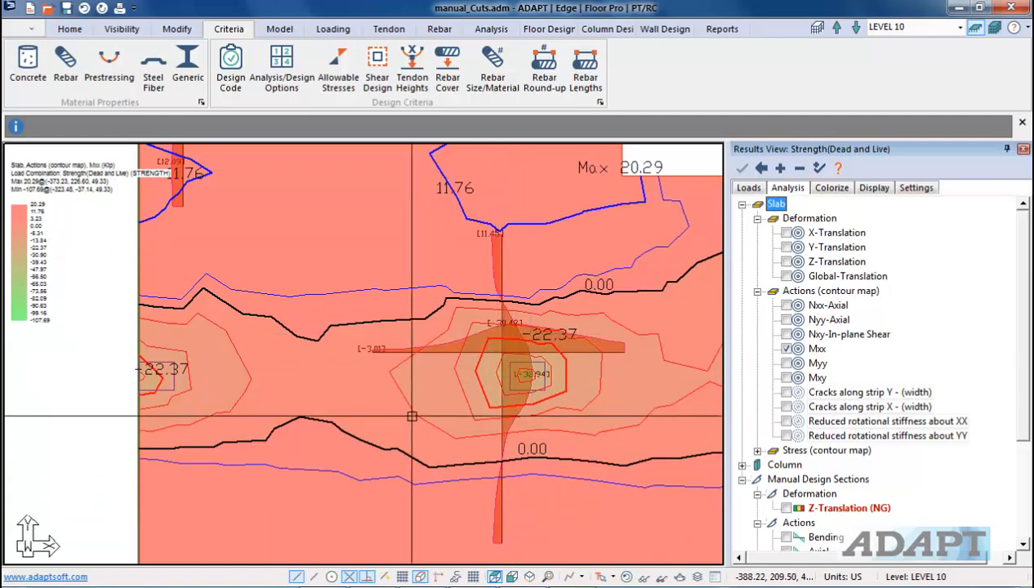
{"action": "scroll", "coordinate": [527, 342], "scroll_direction": "down", "scroll_amount": 4}
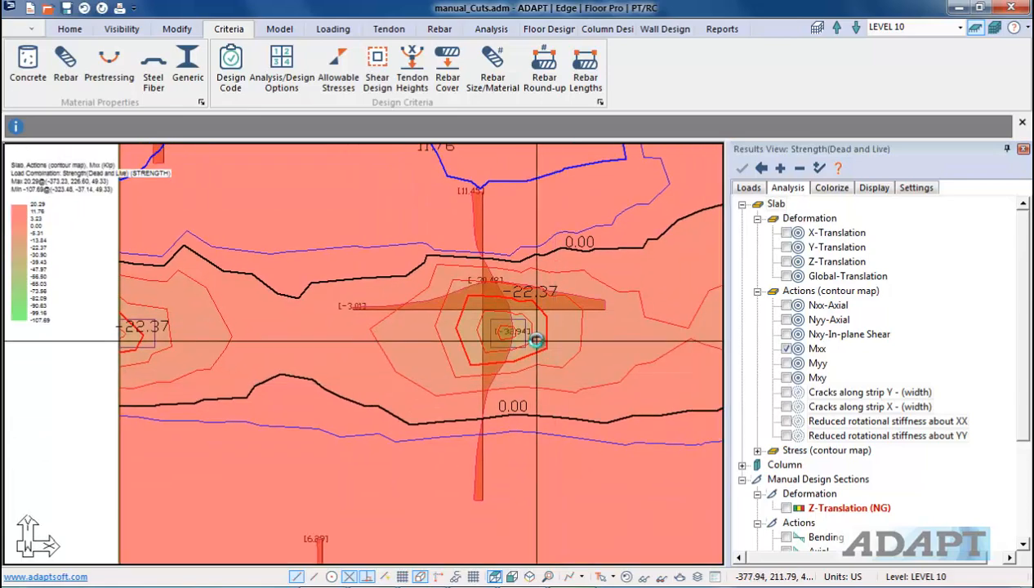
{"action": "scroll", "coordinate": [494, 229], "scroll_direction": "down", "scroll_amount": 2}
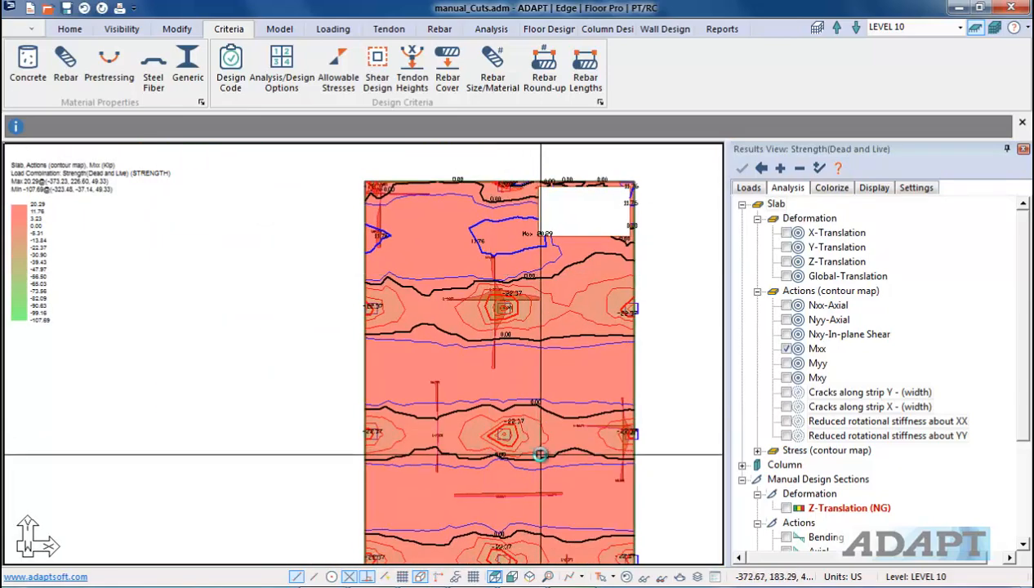
{"action": "scroll", "coordinate": [541, 455], "scroll_direction": "up", "scroll_amount": 1}
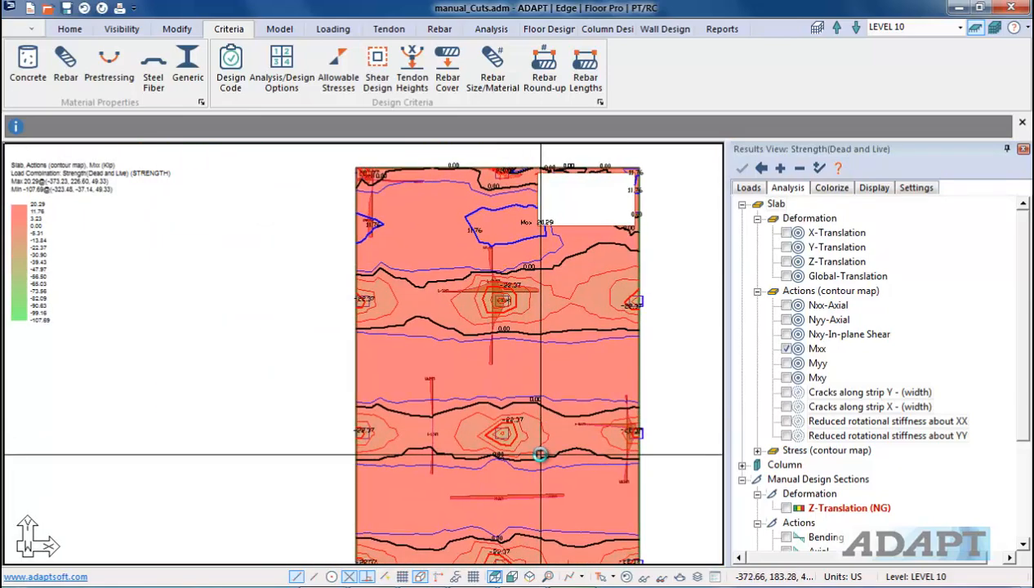
Step: Hide the Mxx contour map and the design section contour cut results, collapsing the slab results tree
{"action": "left_click", "coordinate": [786, 349]}
{"action": "left_click", "coordinate": [757, 291]}
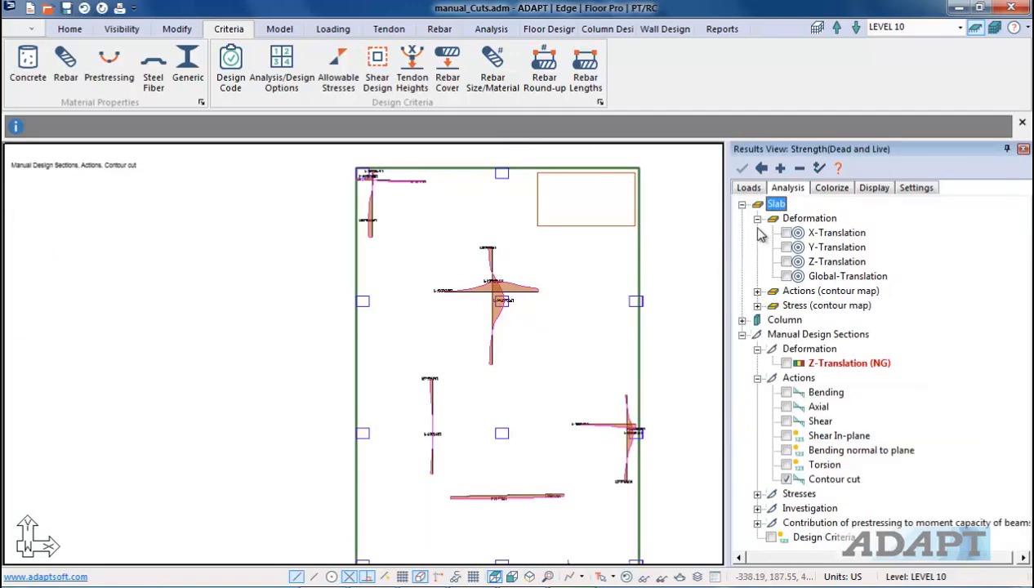
{"action": "left_click", "coordinate": [742, 204]}
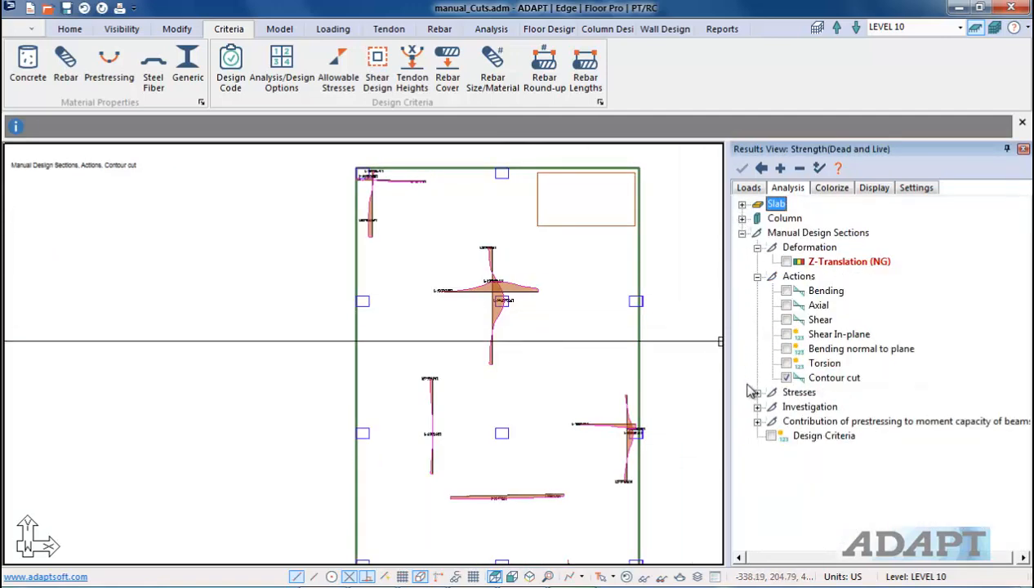
{"action": "left_click", "coordinate": [786, 378]}
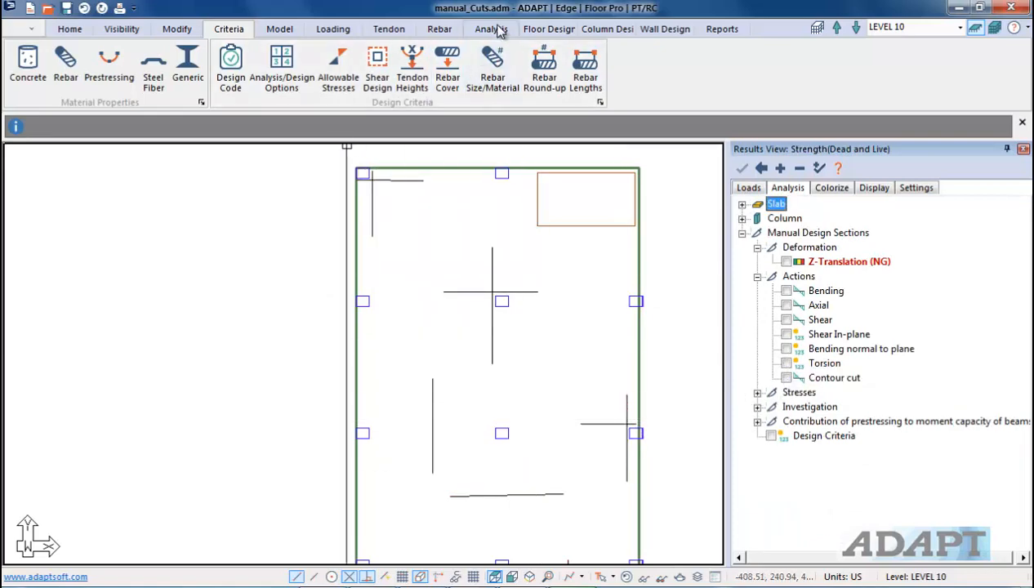
Step: Run Investigate Design Sections on the manual design sections and save the design results
{"action": "left_click", "coordinate": [540, 29]}
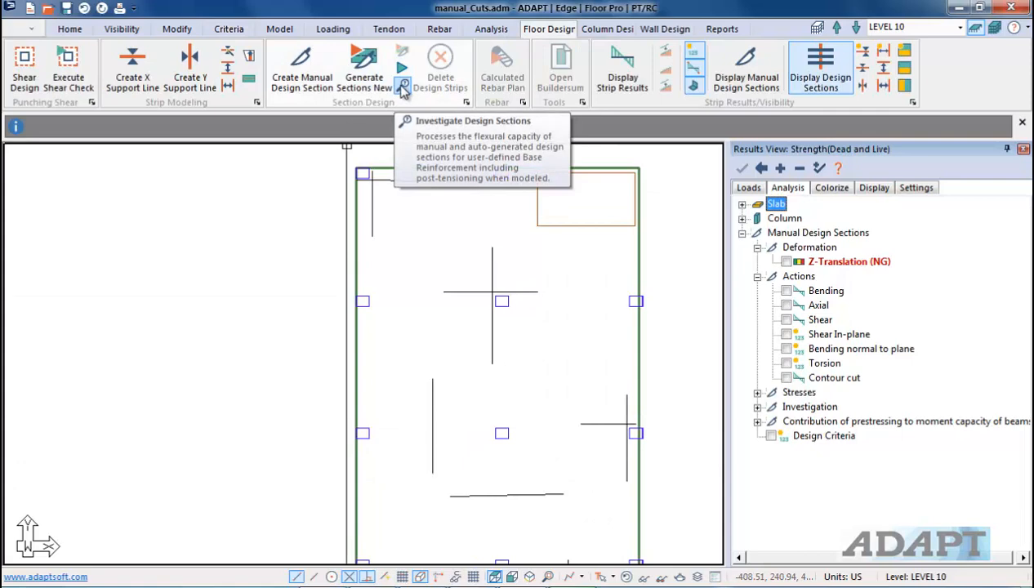
{"action": "left_click", "coordinate": [402, 87]}
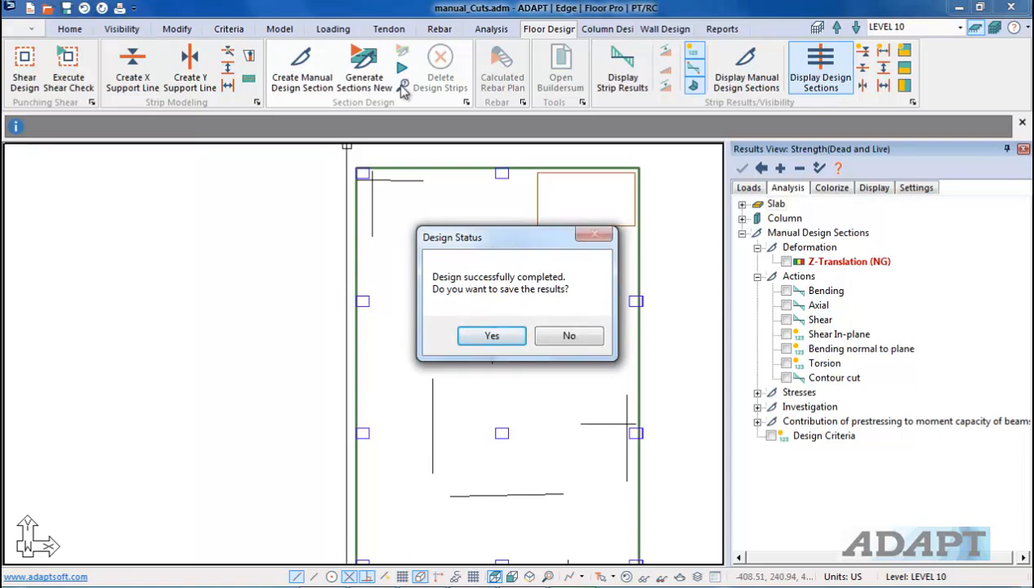
{"action": "left_click", "coordinate": [472, 335]}
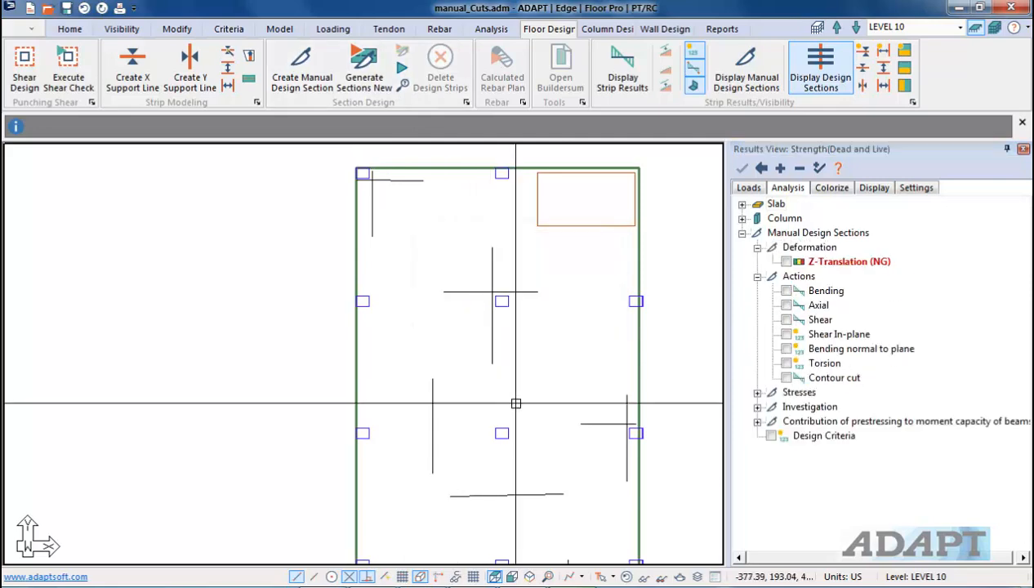
Step: Collapse the Actions and Deformation groups and display the Moment Capacity with Demand investigation results for the manual design sections
{"action": "left_click", "coordinate": [757, 276]}
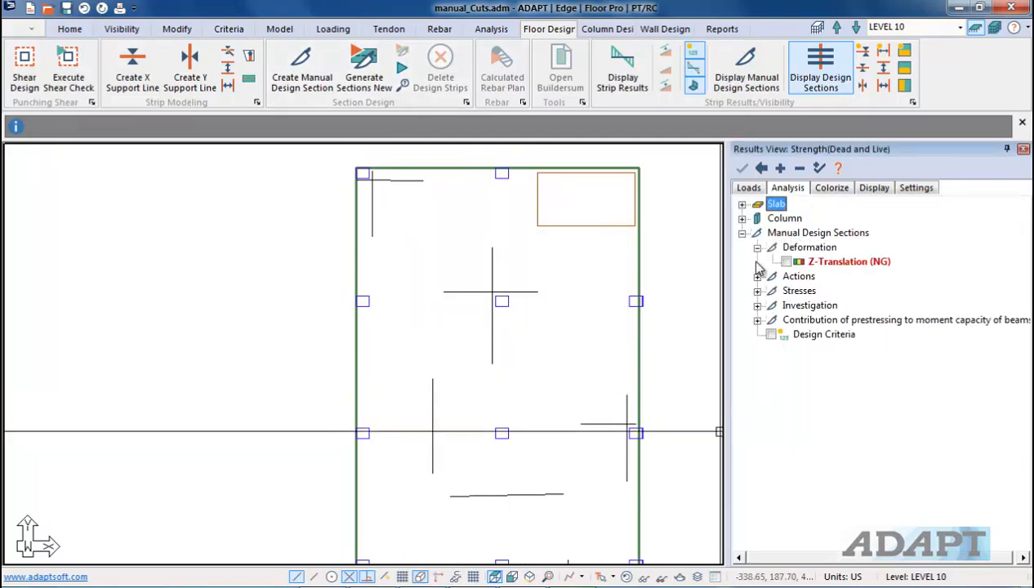
{"action": "left_click", "coordinate": [758, 248]}
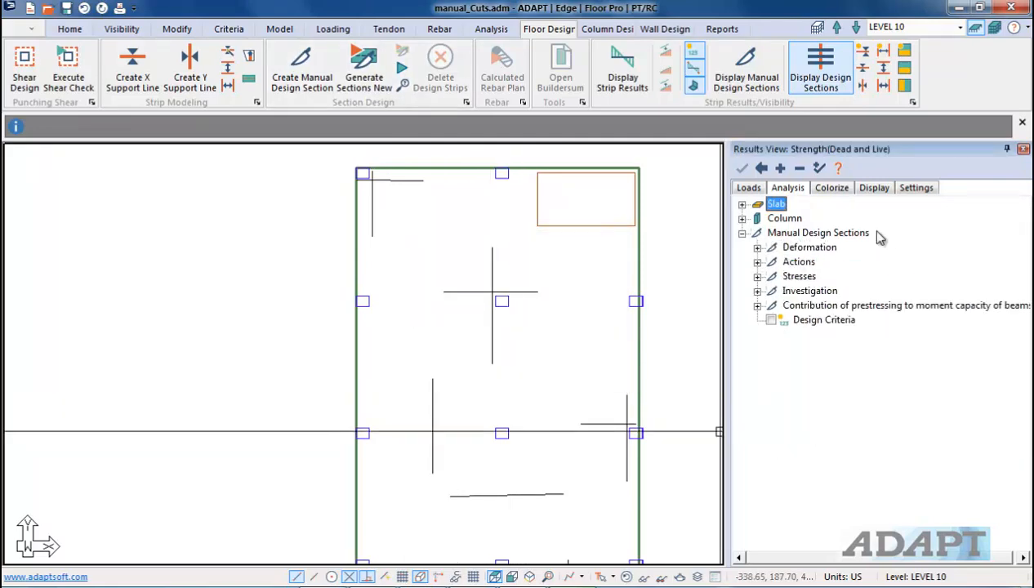
{"action": "left_click", "coordinate": [757, 292]}
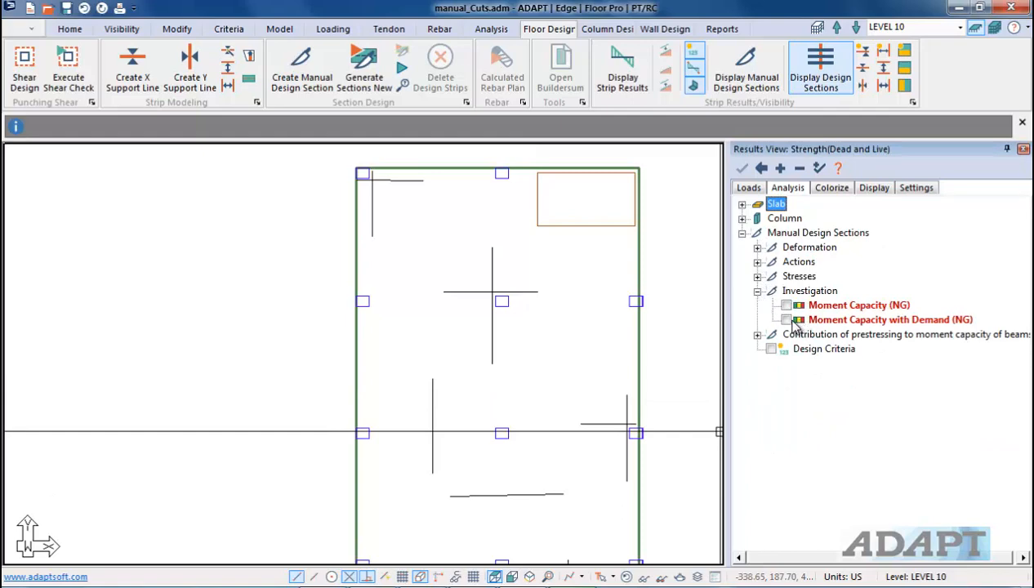
{"action": "left_click", "coordinate": [787, 320]}
Step: Zoom and pan across the slab to examine the capacity, demand and D/C labels at each design section
{"action": "middle_click_drag", "start_coordinate": [542, 497], "coordinate": [552, 386]}
{"action": "scroll", "coordinate": [500, 351], "scroll_direction": "down", "scroll_amount": 3}
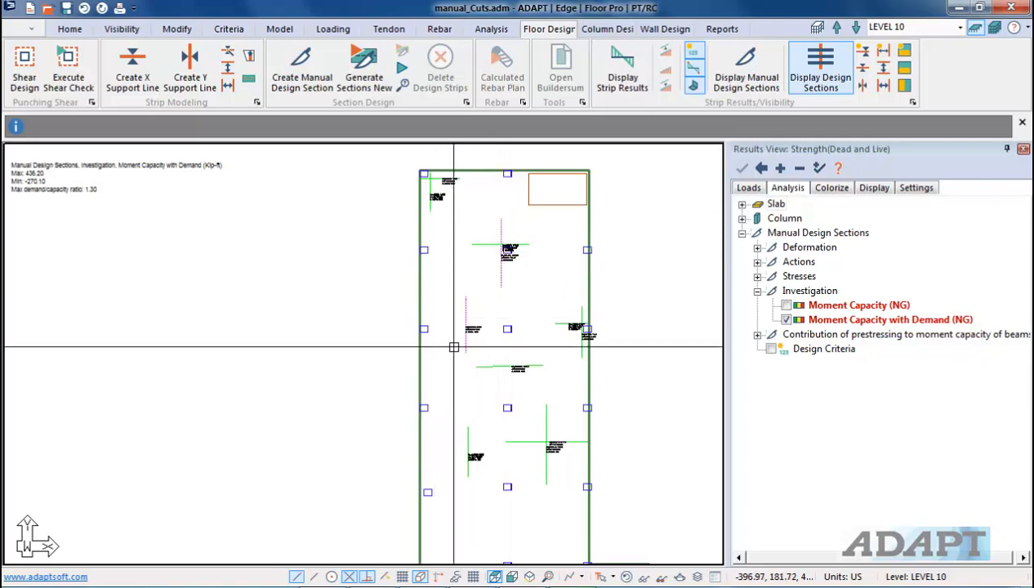
{"action": "scroll", "coordinate": [453, 347], "scroll_direction": "up", "scroll_amount": 5}
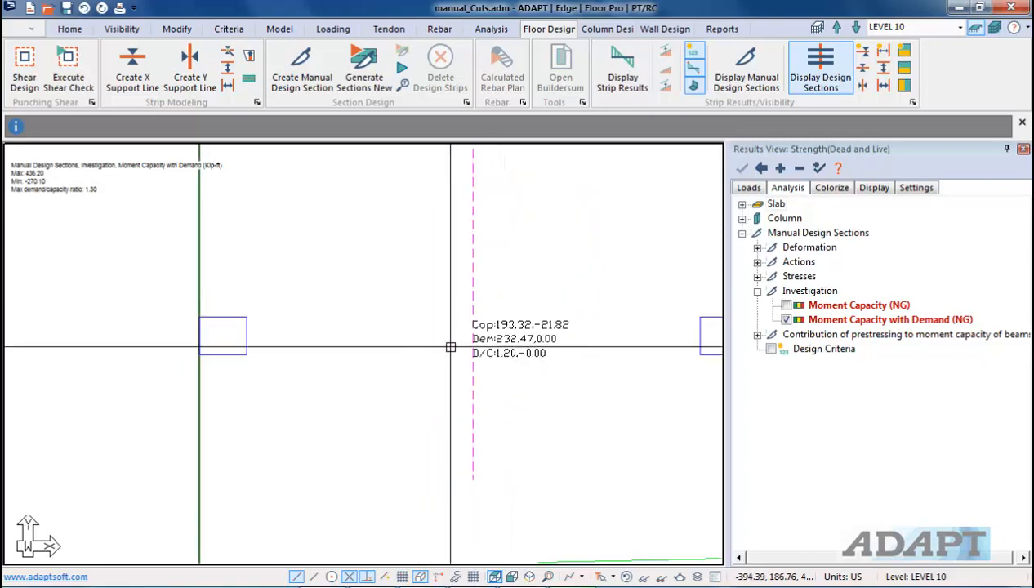
{"action": "middle_click_drag", "start_coordinate": [588, 370], "coordinate": [550, 366]}
{"action": "scroll", "coordinate": [456, 352], "scroll_direction": "up", "scroll_amount": 1}
{"action": "scroll", "coordinate": [444, 338], "scroll_direction": "down", "scroll_amount": 5}
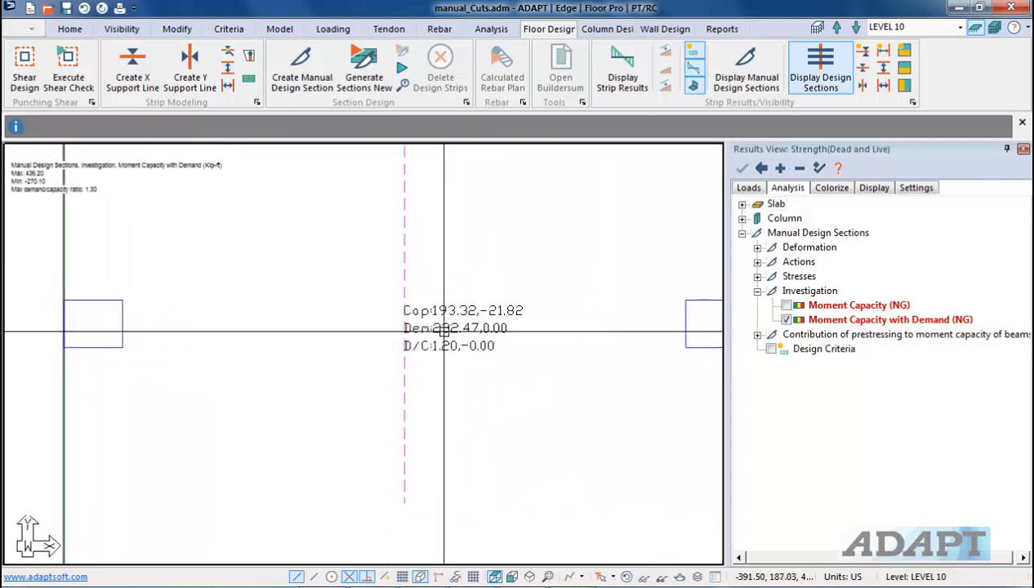
{"action": "scroll", "coordinate": [418, 292], "scroll_direction": "down", "scroll_amount": 1}
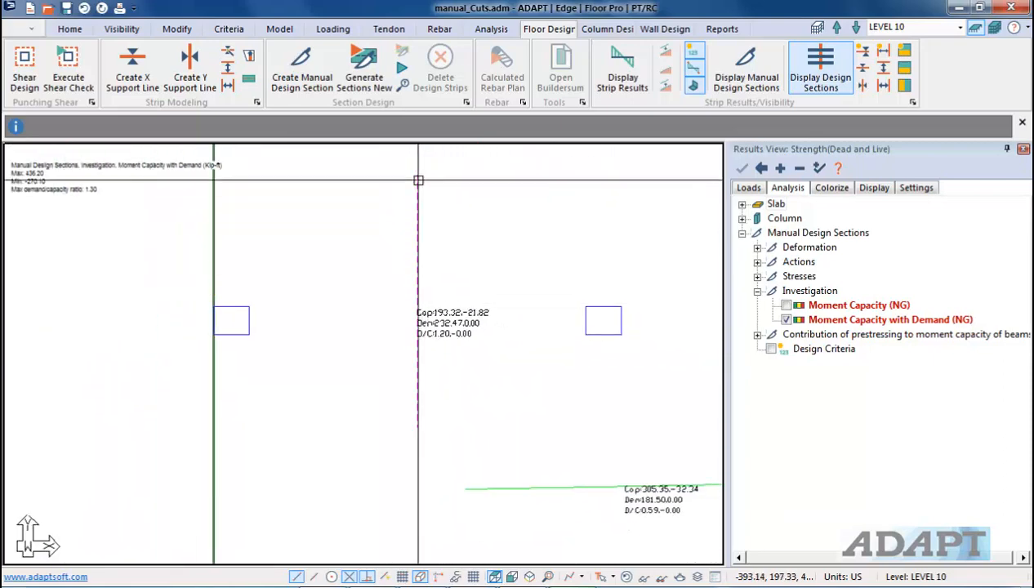
{"action": "scroll", "coordinate": [445, 351], "scroll_direction": "up", "scroll_amount": 1}
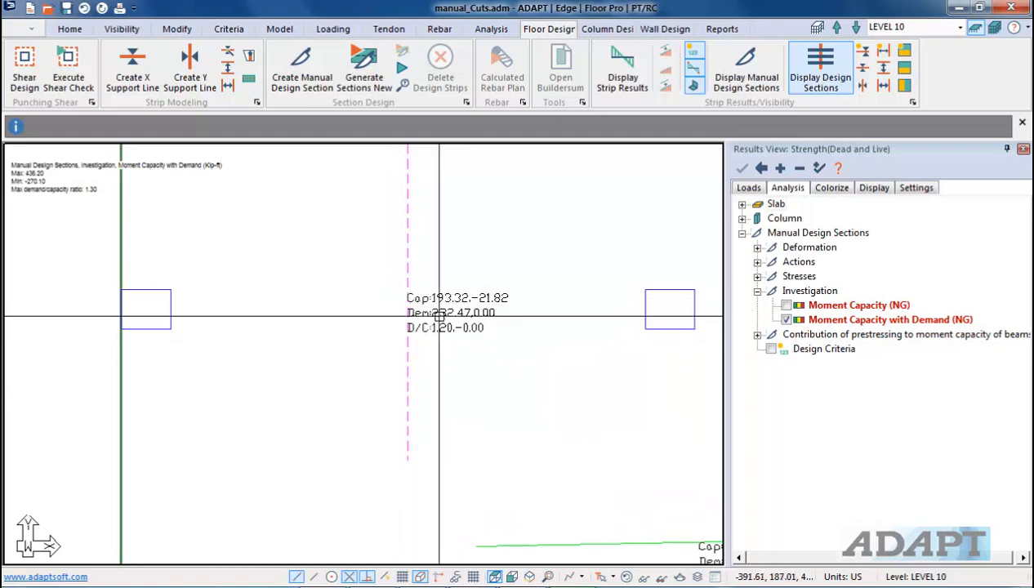
{"action": "mouse_move", "coordinate": [560, 262]}
{"action": "middle_mouse_down"}
{"action": "mouse_move", "coordinate": [448, 322]}
{"action": "mouse_move", "coordinate": [475, 335]}
{"action": "middle_mouse_up"}
{"action": "scroll", "coordinate": [420, 311], "scroll_direction": "down", "scroll_amount": 4}
{"action": "scroll", "coordinate": [481, 445], "scroll_direction": "down", "scroll_amount": 2}
{"action": "scroll", "coordinate": [476, 351], "scroll_direction": "up", "scroll_amount": 5}
{"action": "scroll", "coordinate": [511, 257], "scroll_direction": "up", "scroll_amount": 3}
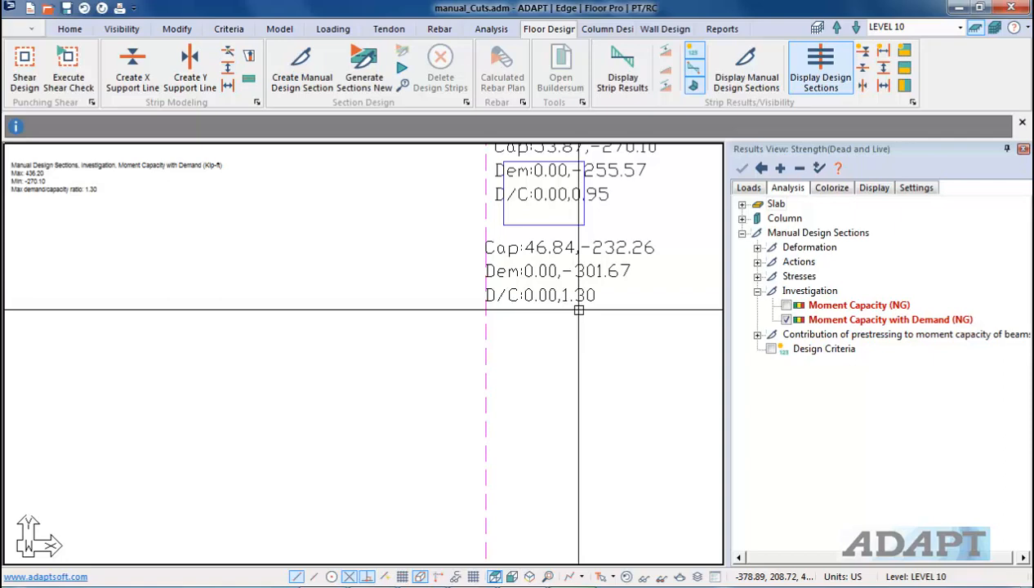
{"action": "scroll", "coordinate": [473, 284], "scroll_direction": "down", "scroll_amount": 4}
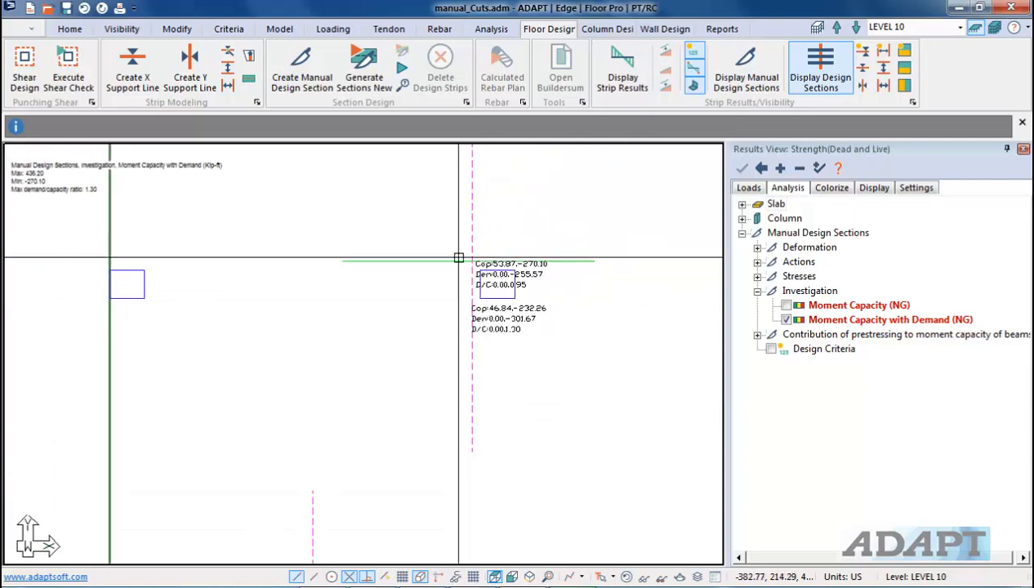
{"action": "scroll", "coordinate": [544, 317], "scroll_direction": "down", "scroll_amount": 2}
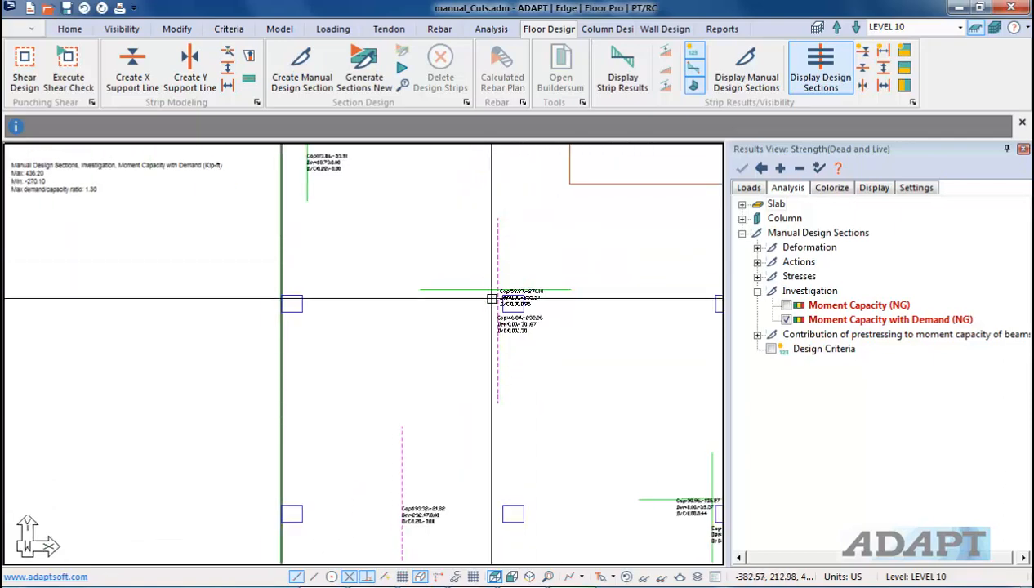